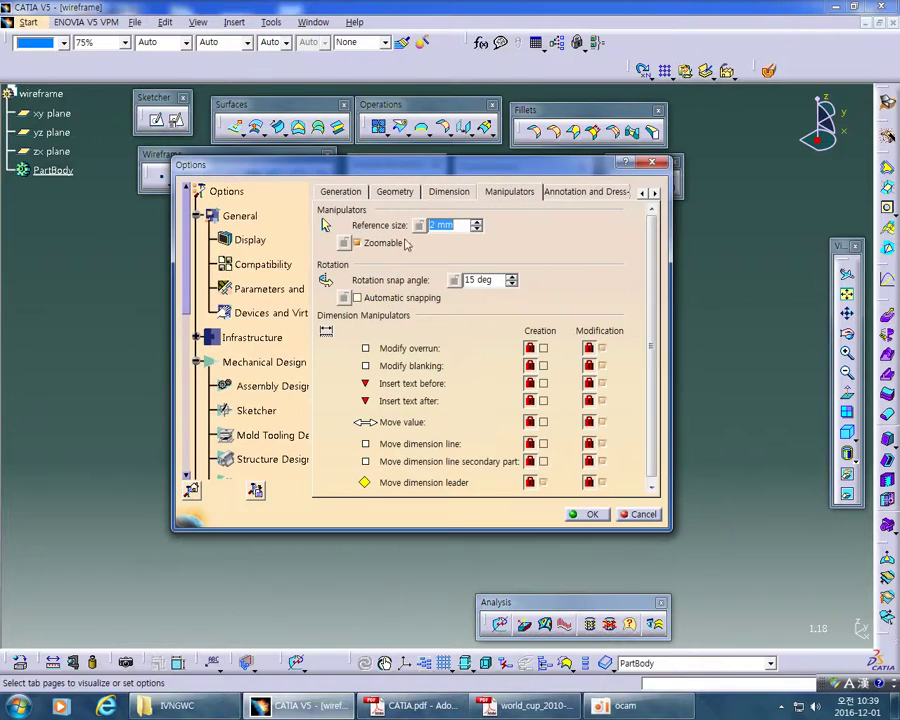
Step: Examine the Part Infrastructure options for part documents, including the part creation and hybrid design settings, and leave the options without changes
left_click_drag(443, 165, 470, 121)
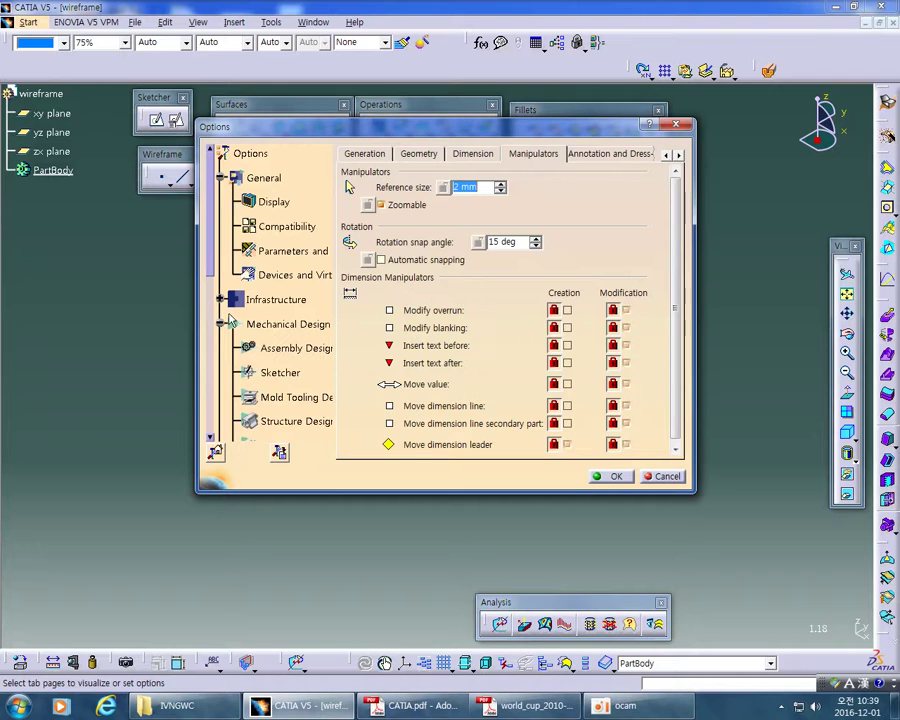
left_click(266, 300)
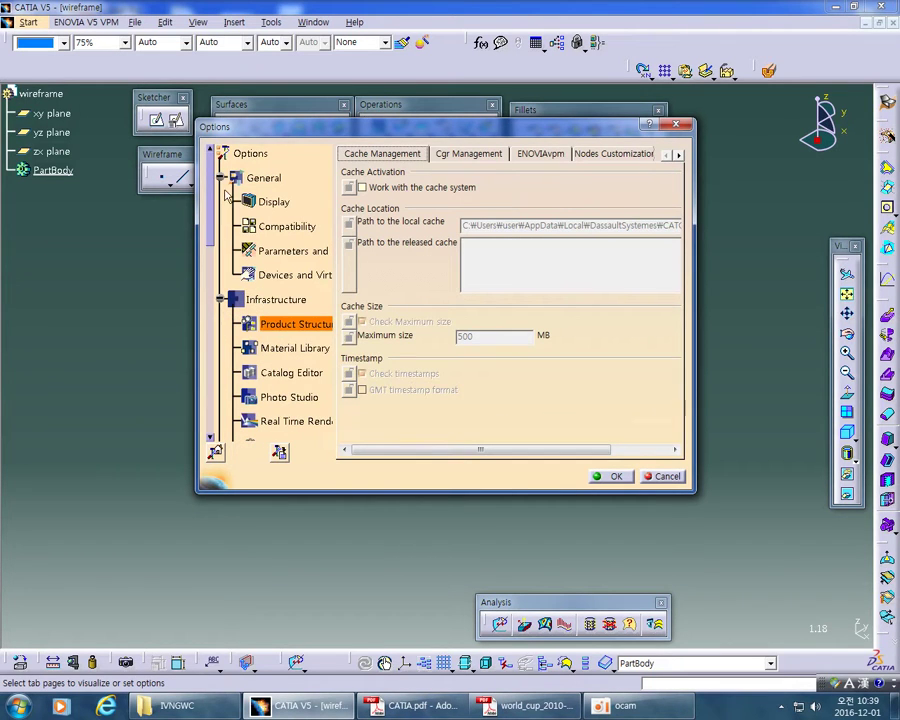
left_click_drag(210, 177, 209, 219)
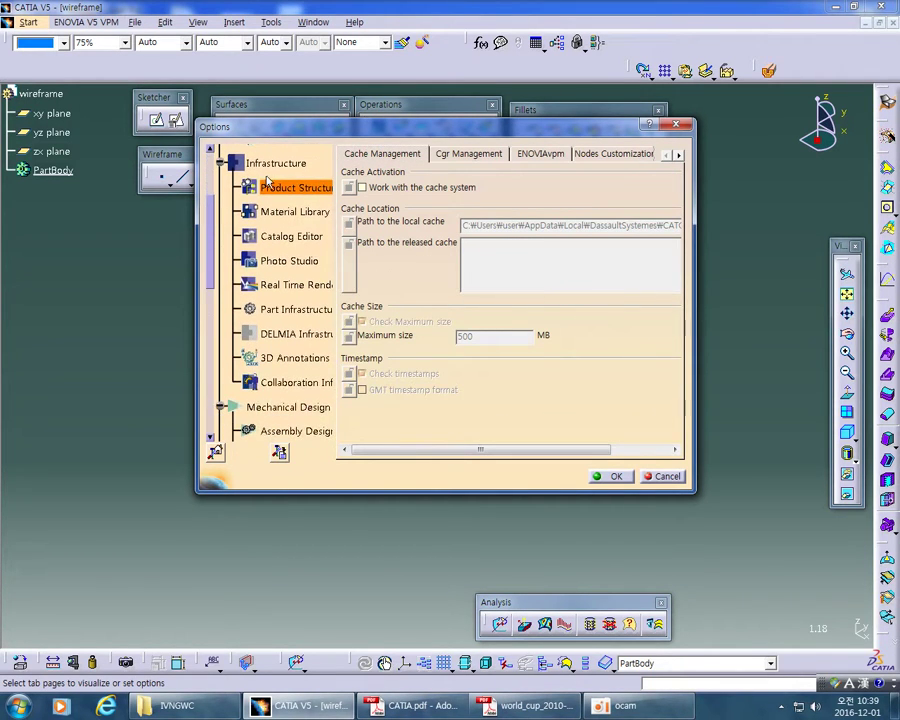
left_click(267, 311)
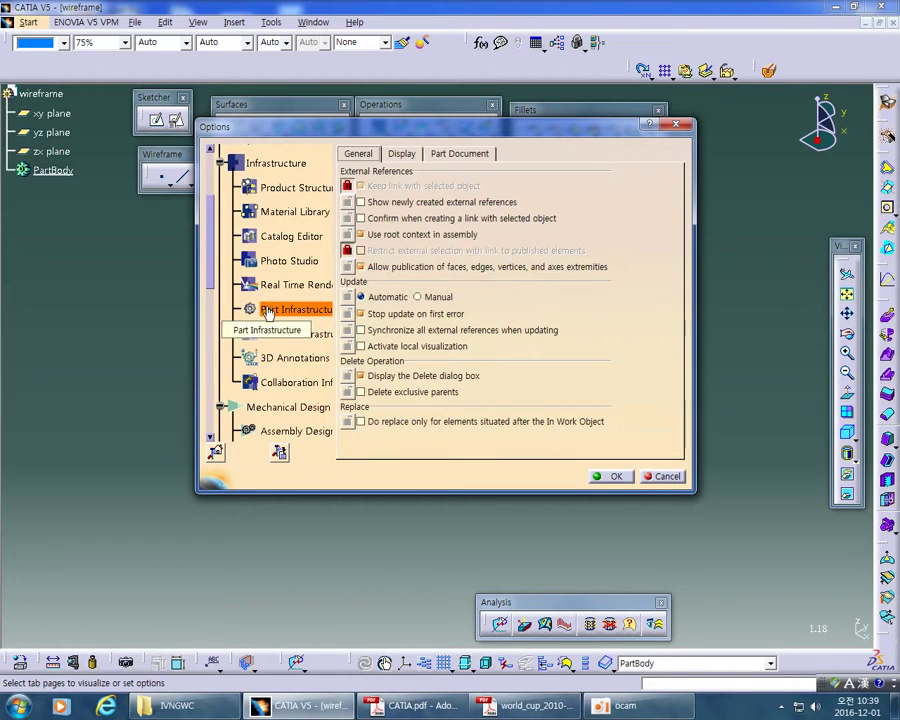
left_click_drag(518, 126, 547, 125)
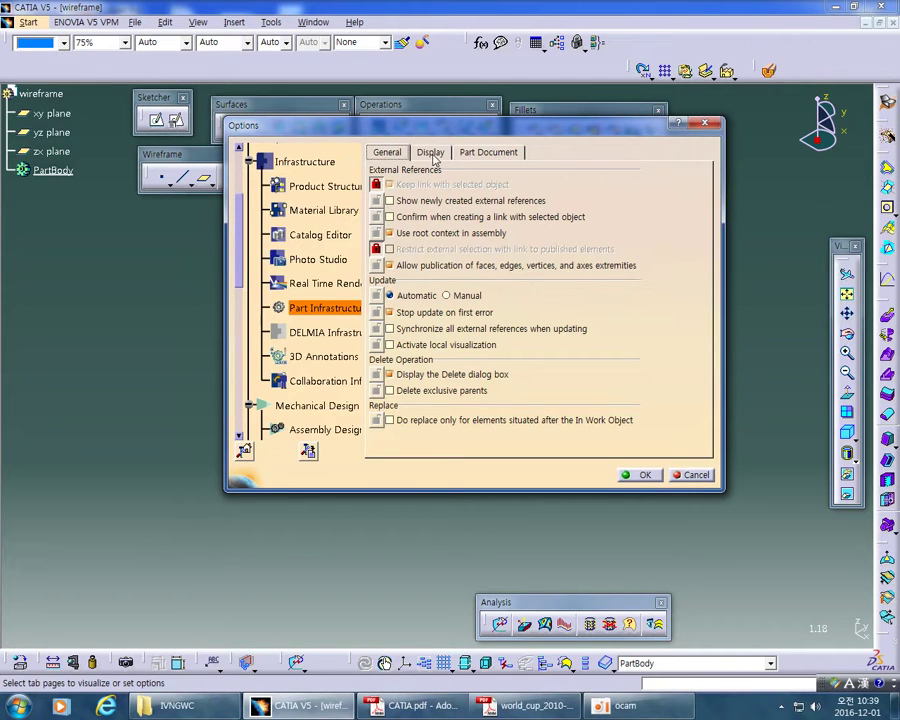
left_click(482, 154)
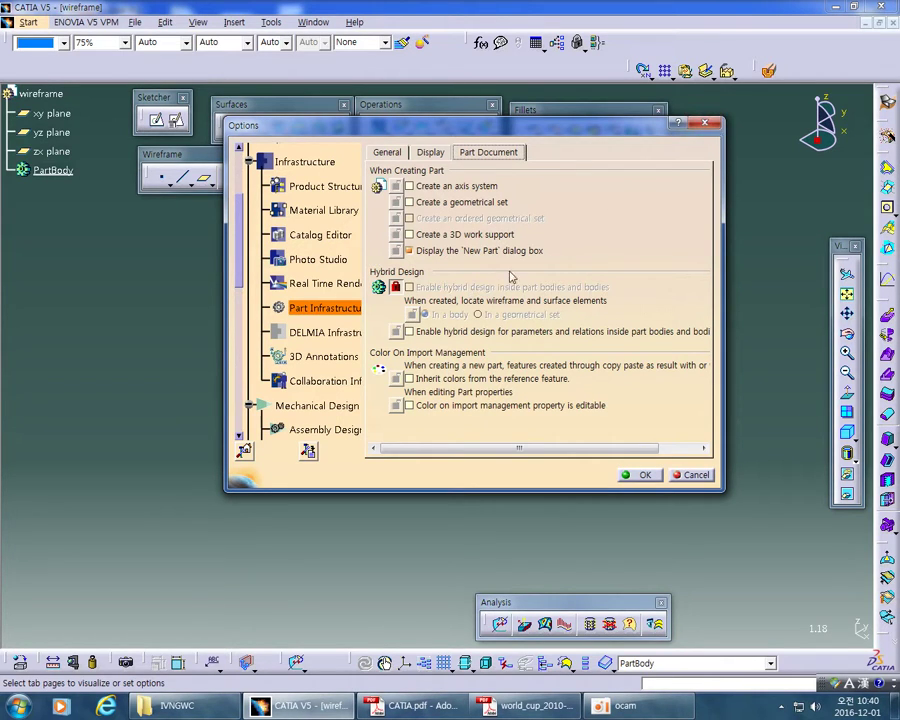
left_click(709, 125)
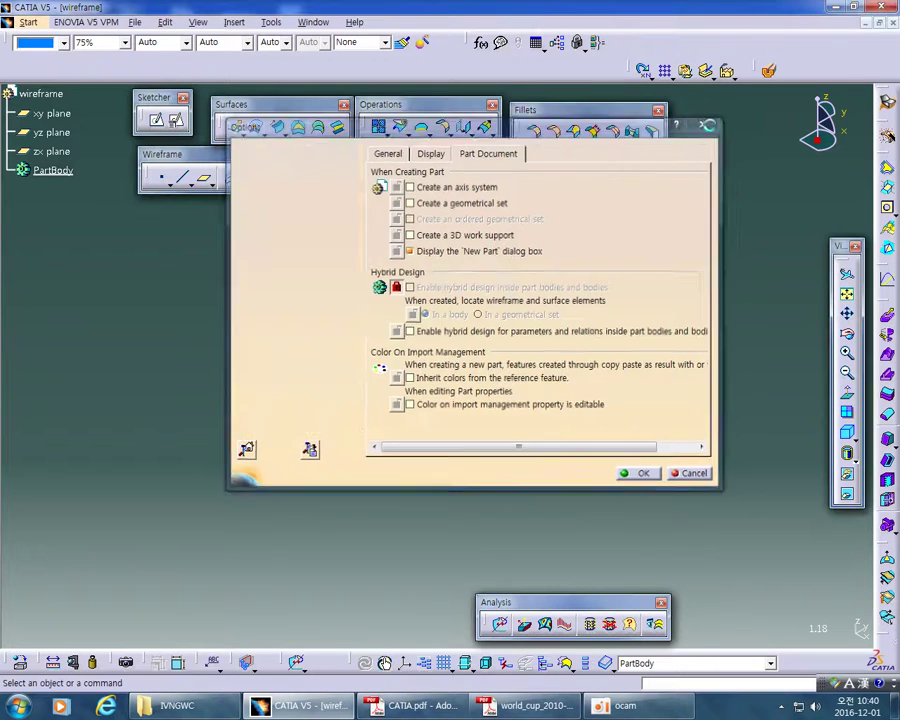
Step: Start a new Part document to inspect the hybrid design and geometrical set choices, and cancel its creation
left_click(136, 23)
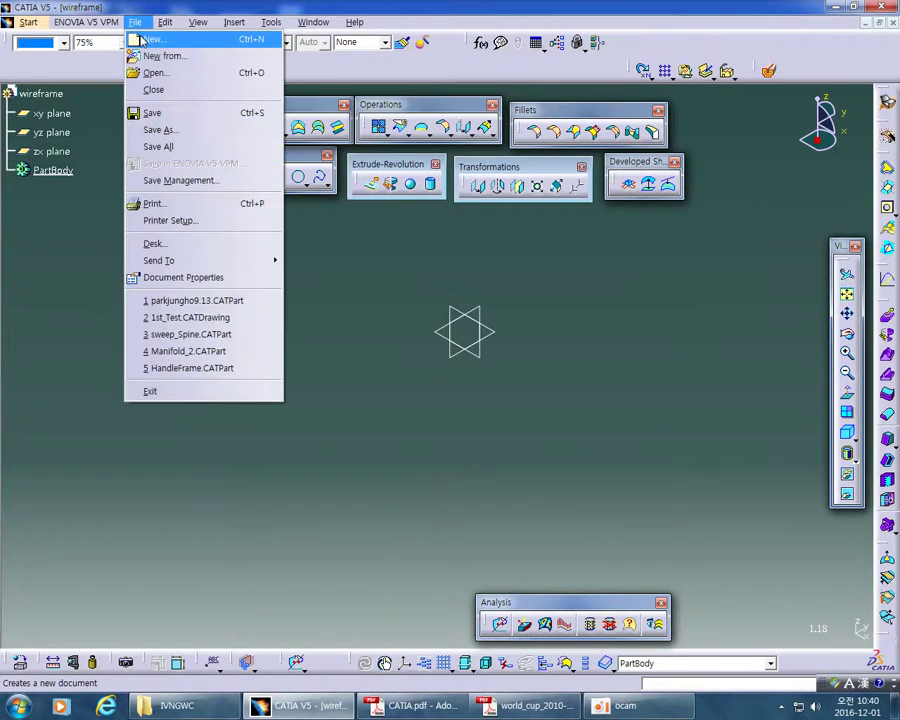
left_click(142, 38)
type("p")
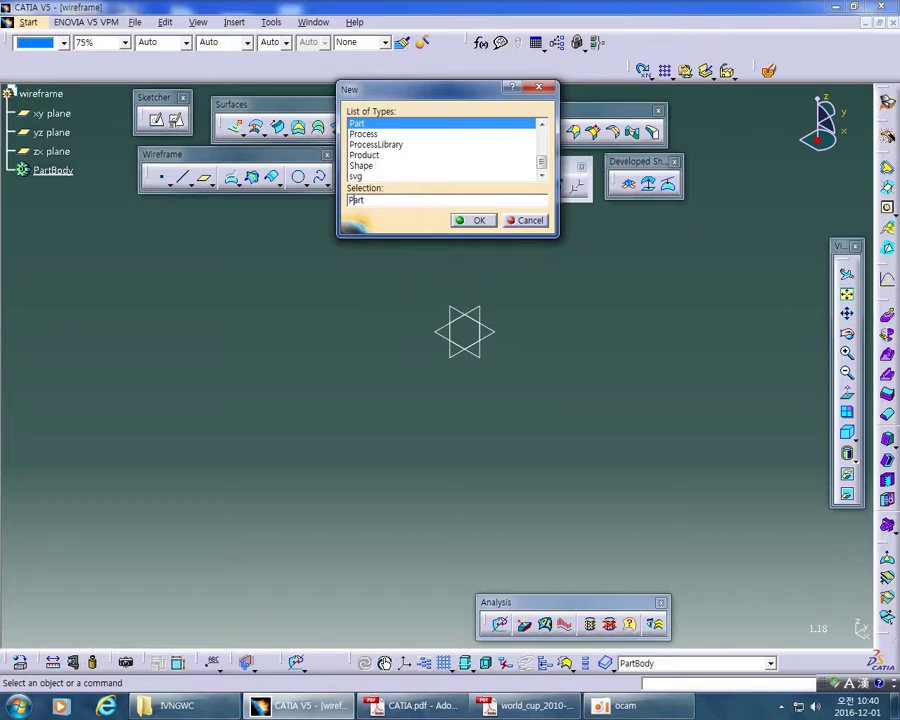
key("Return")
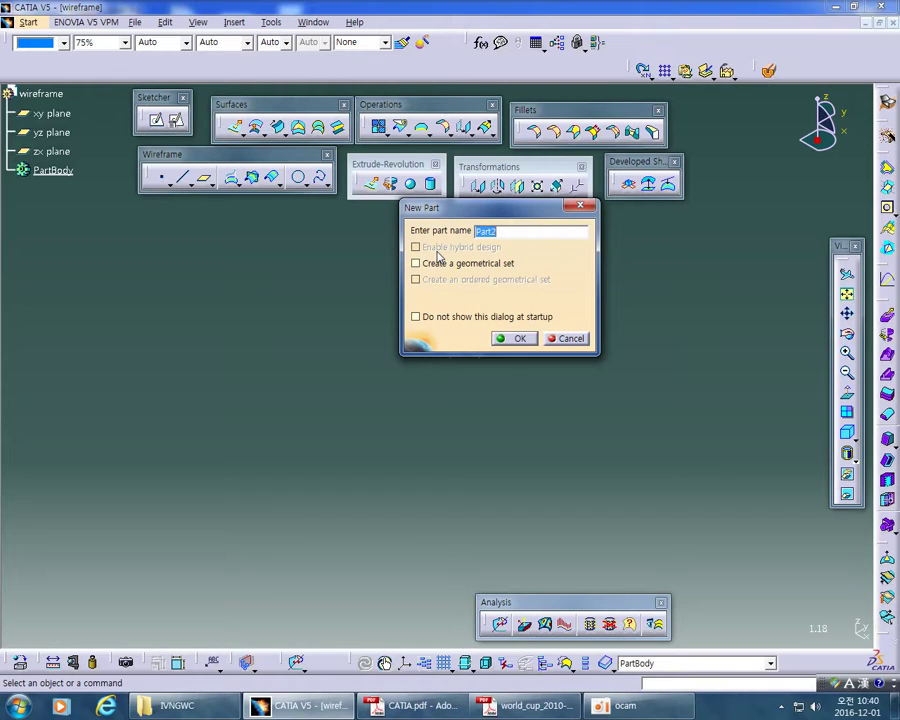
left_click(566, 340)
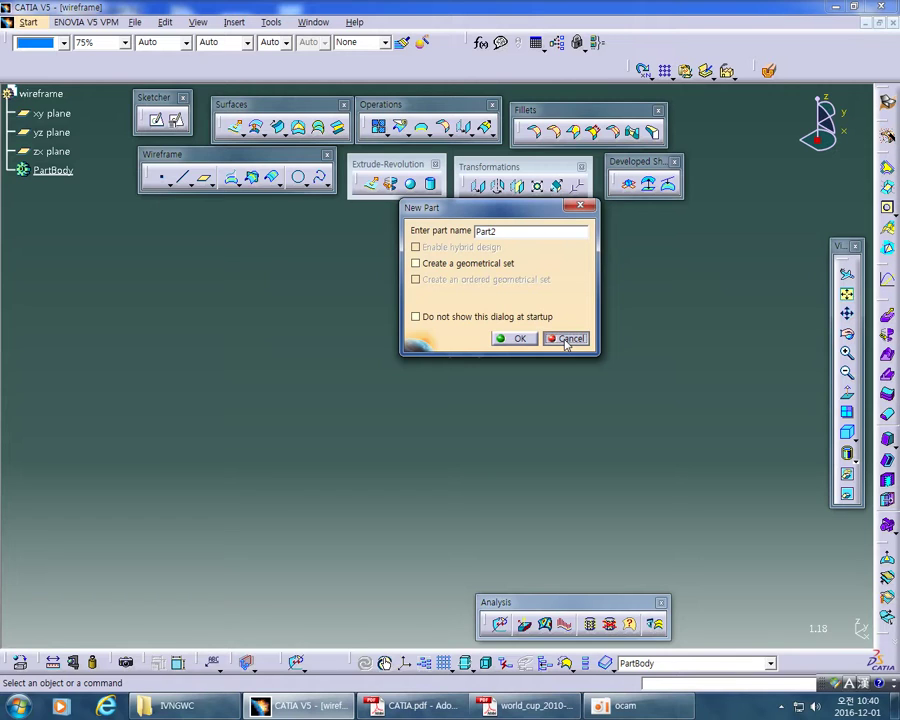
left_click(566, 340)
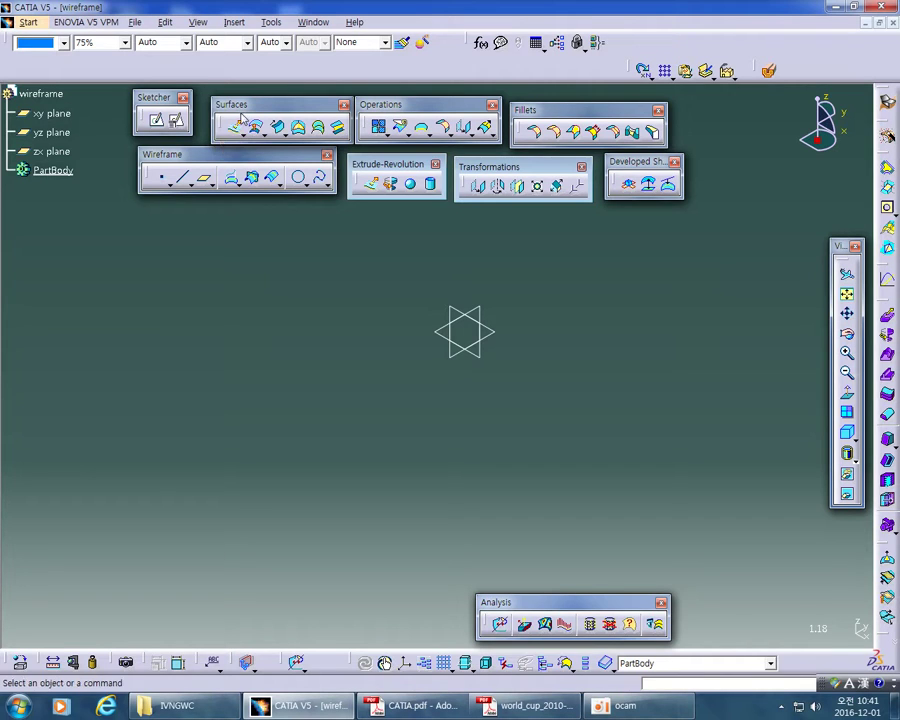
left_click(848, 414)
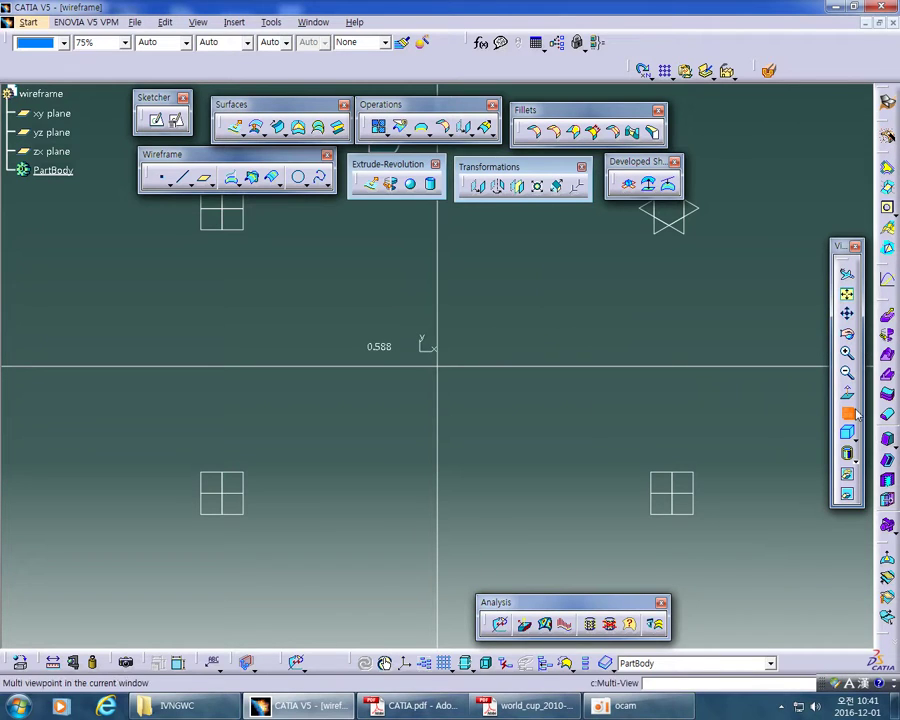
left_click(855, 415)
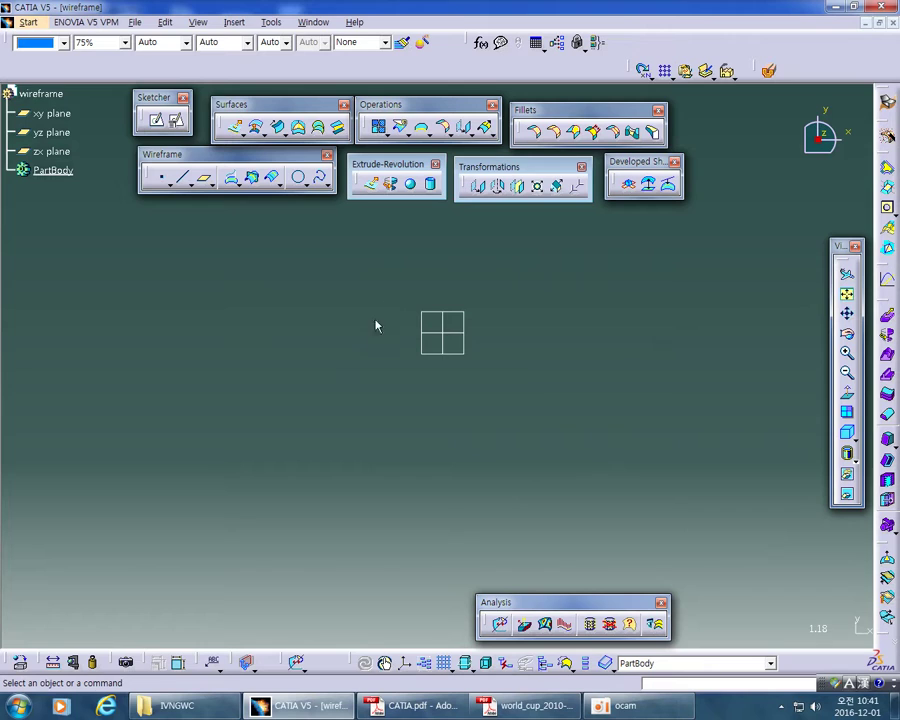
left_click(460, 354)
left_click(462, 392)
left_click(418, 315)
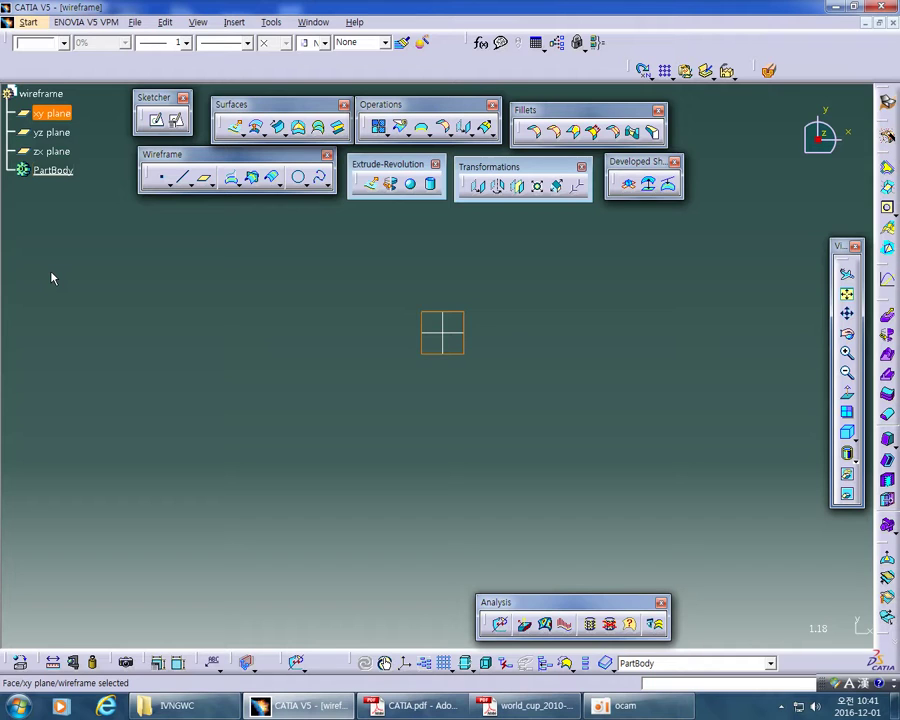
left_click(86, 280)
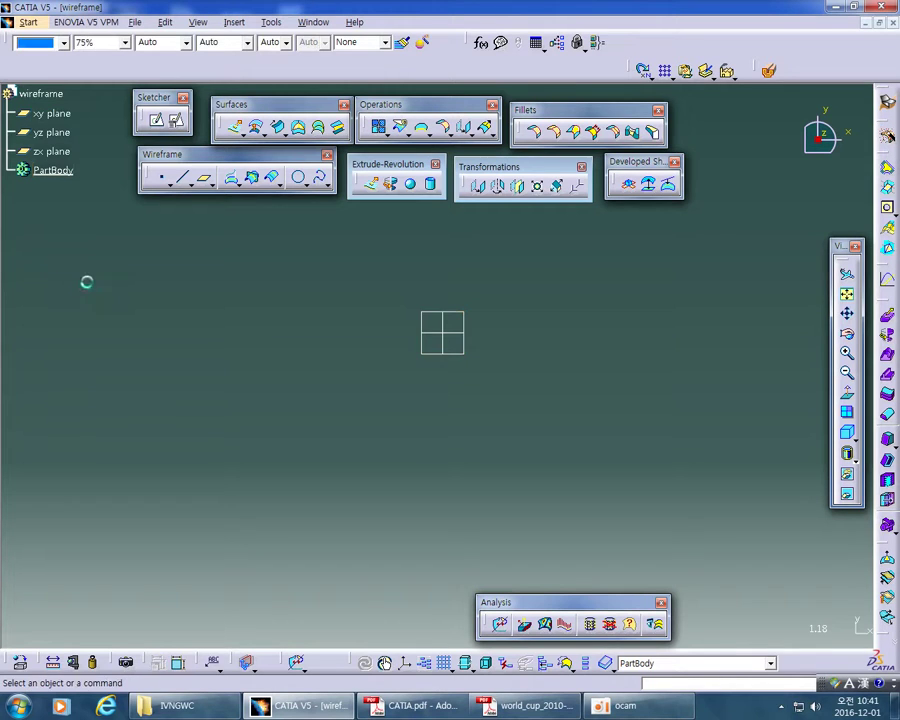
Step: Insert a geometrical set with the default name under the wireframe part
left_click(232, 22)
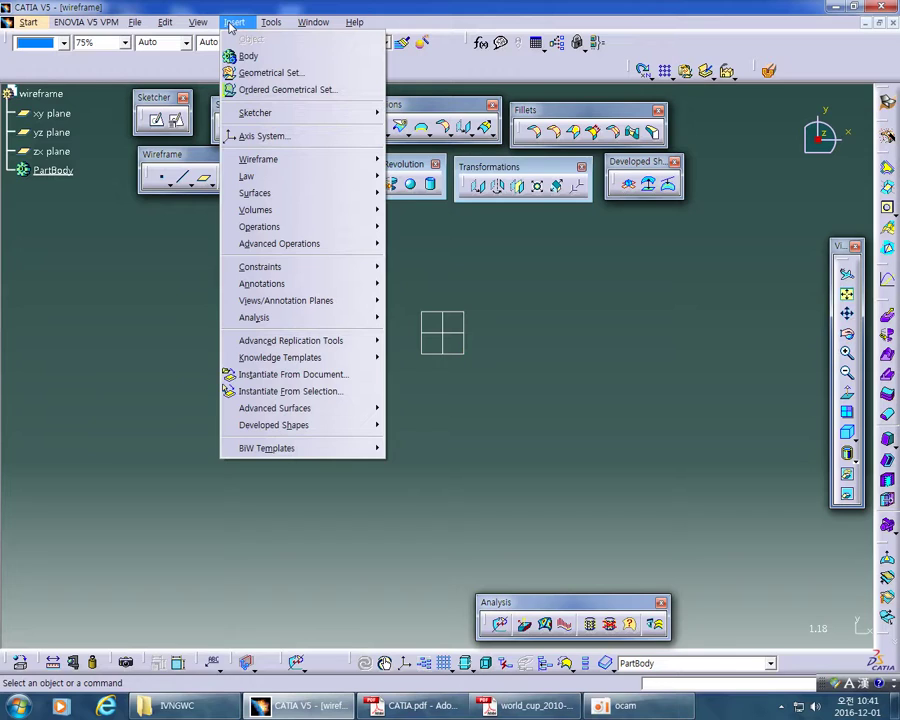
left_click(266, 74)
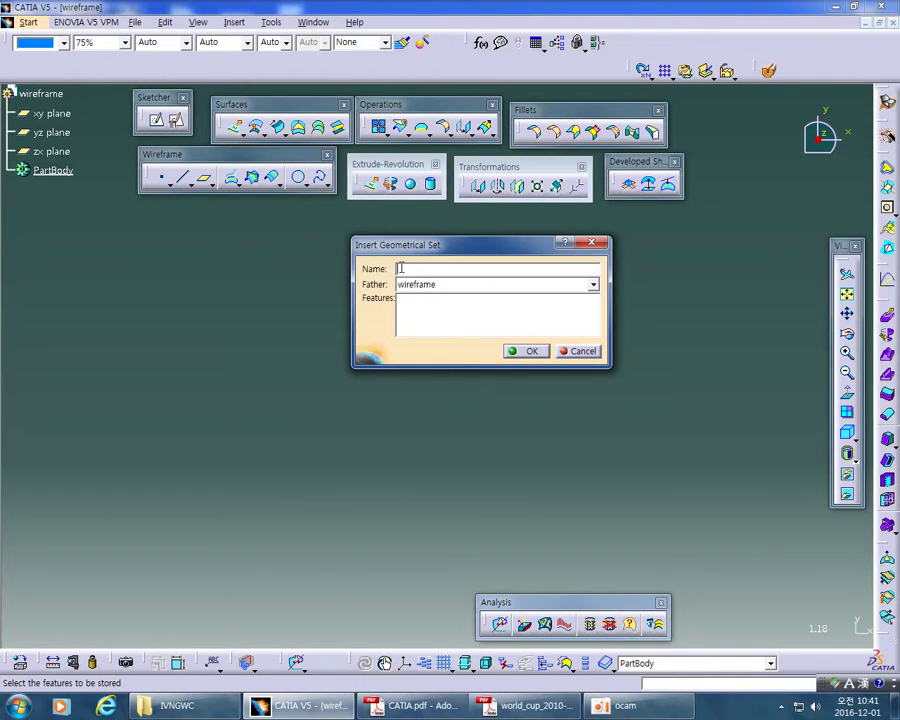
left_click(512, 352)
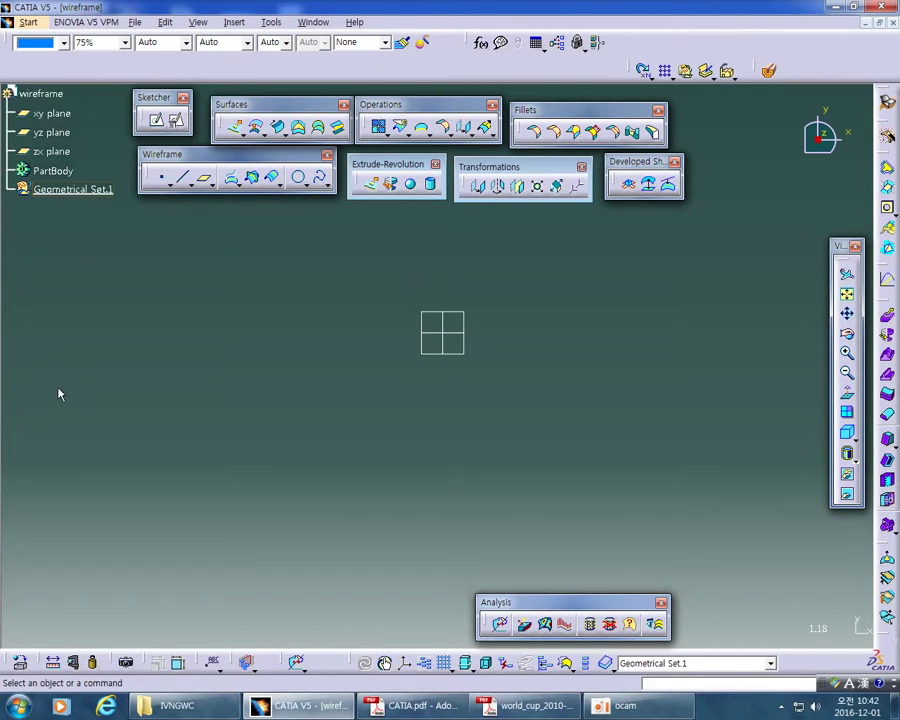
Step: Define PartBody as the in-work object and switch the in-work object back to the geometrical set
right_click(58, 175)
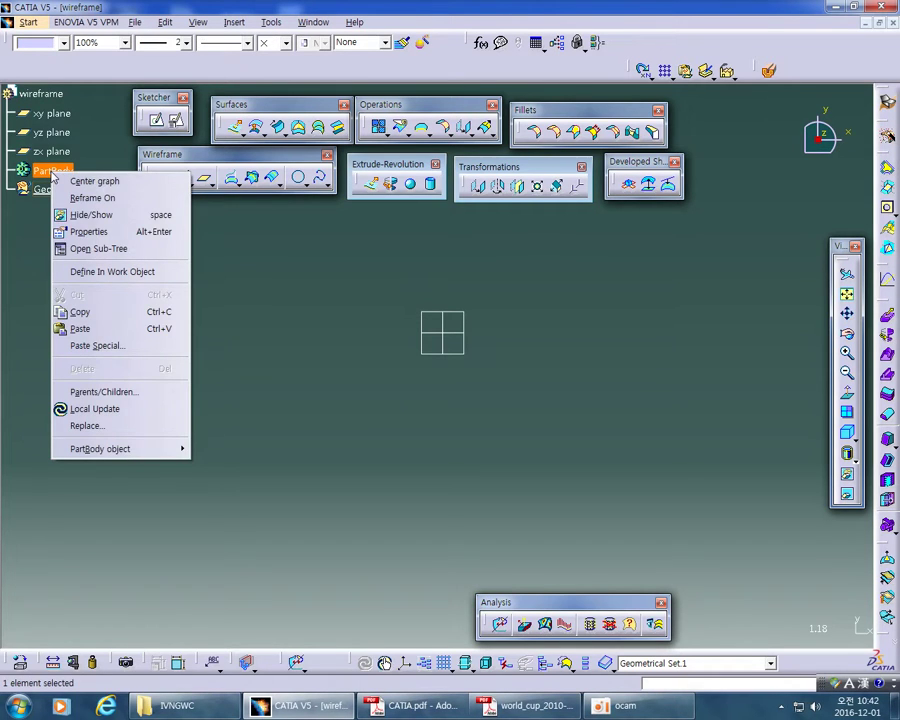
left_click(148, 274)
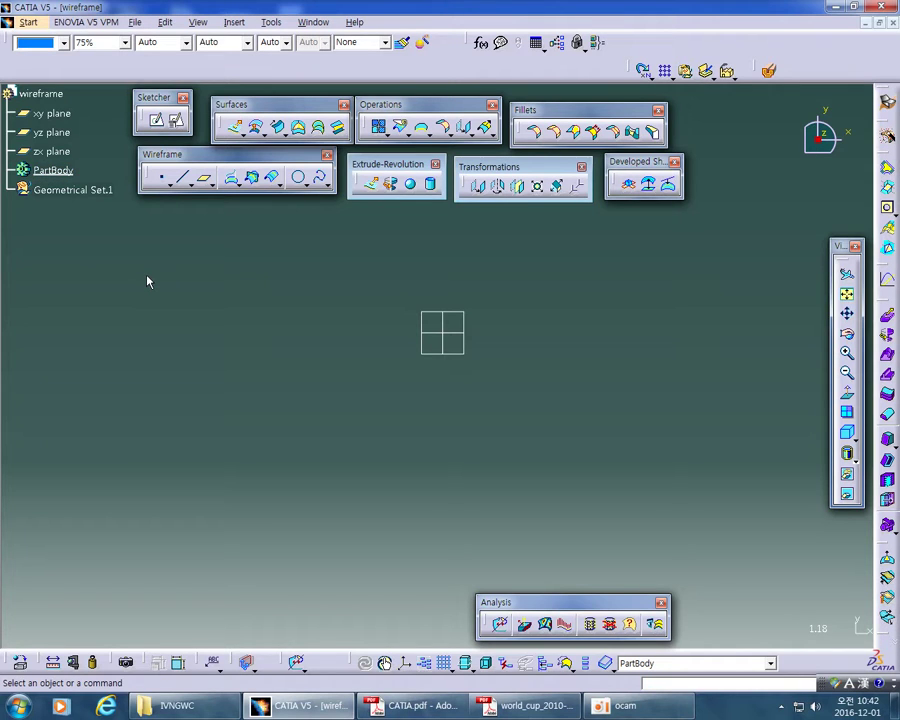
right_click(63, 189)
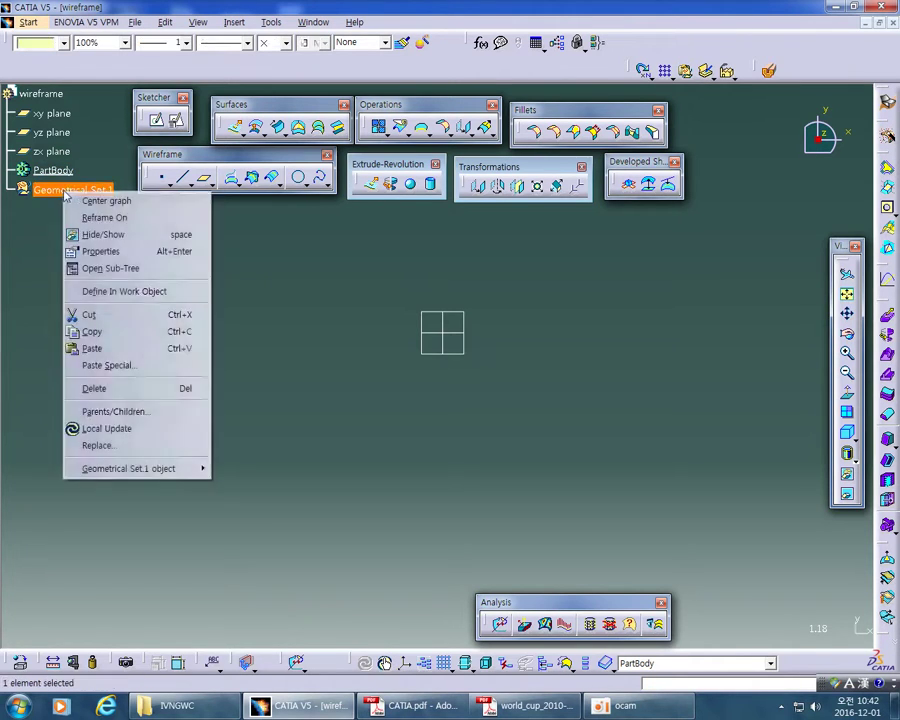
left_click(101, 291)
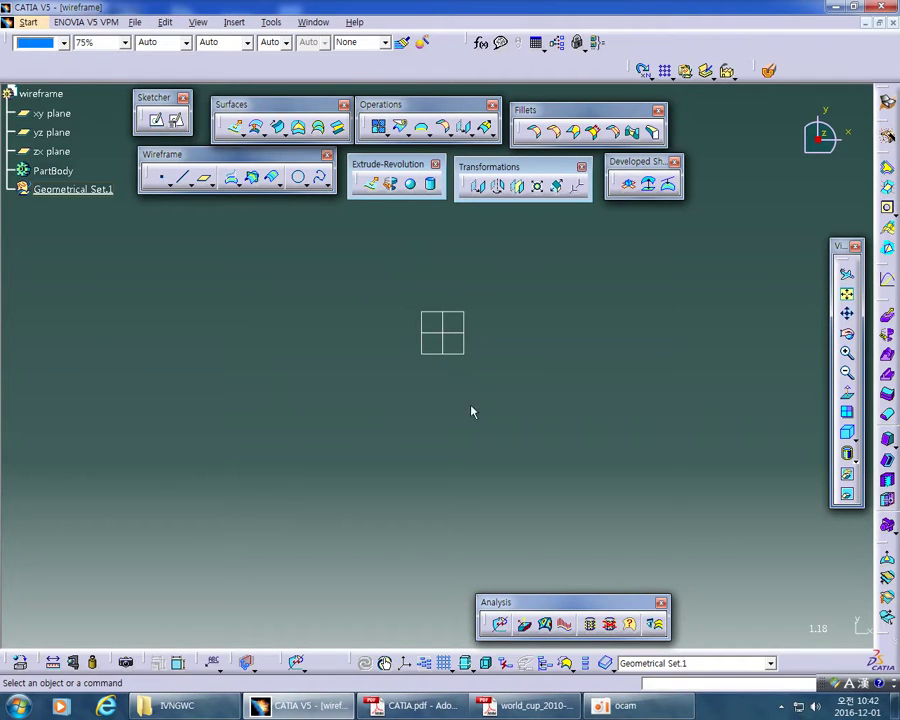
Step: Create a positioned sketch on the xy plane with implicit origin and orientation
left_click(462, 355)
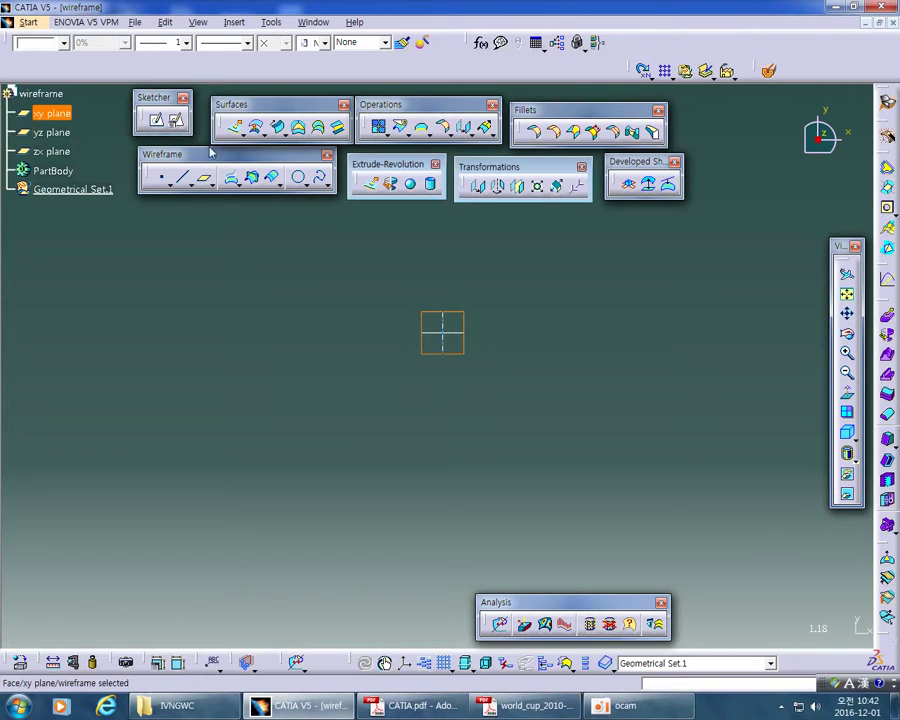
left_click(176, 120)
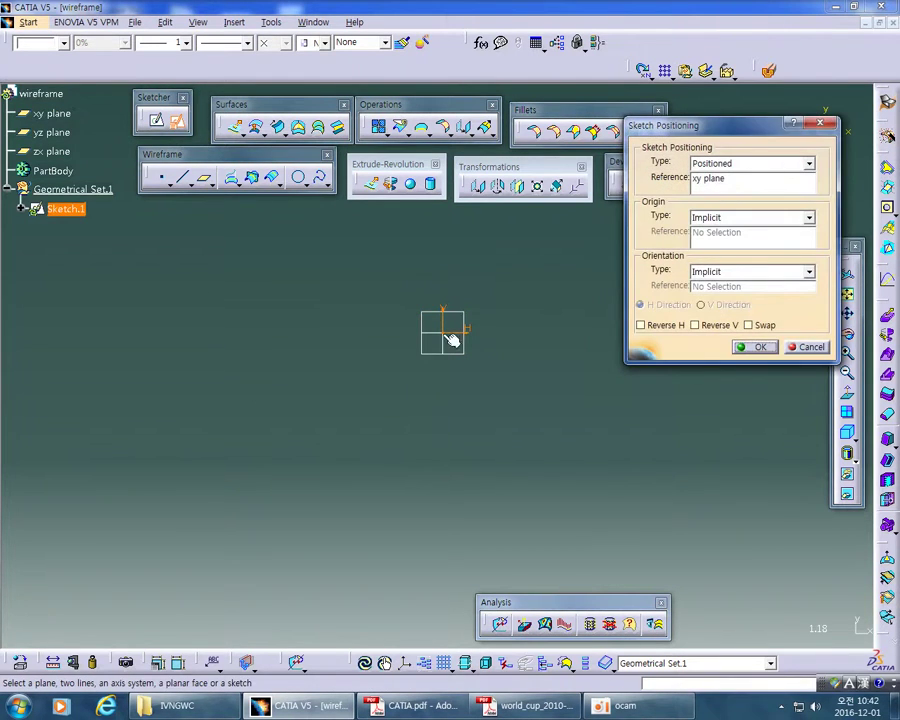
left_click(752, 346)
Step: Draw a horizontal line about 100.5 mm long starting from the sketch origin along the H axis
mouse_move(441, 476)
middle_mouse_down()
mouse_move(440, 468)
mouse_move(438, 484)
mouse_move(462, 490)
middle_mouse_up()
mouse_move(536, 496)
middle_mouse_down()
mouse_move(617, 496)
mouse_move(518, 474)
mouse_move(608, 531)
middle_mouse_up()
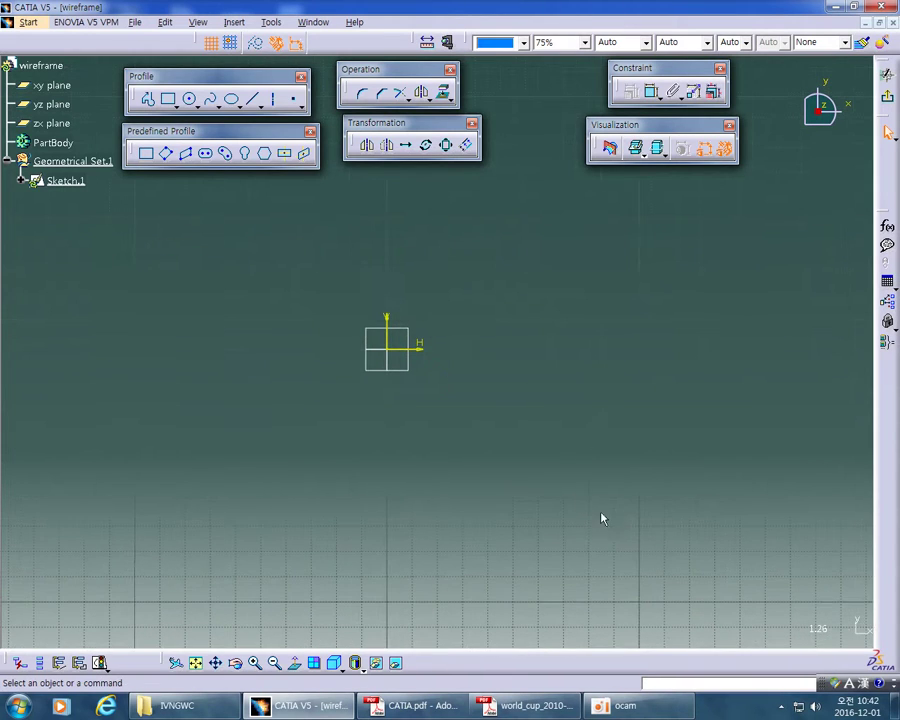
left_click(255, 100)
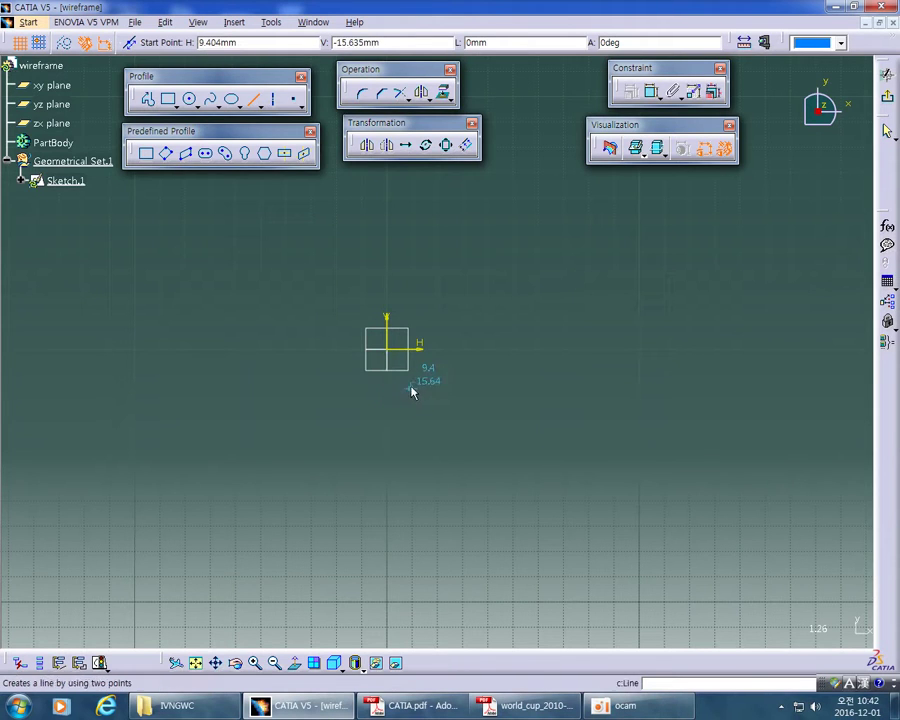
left_click(392, 350)
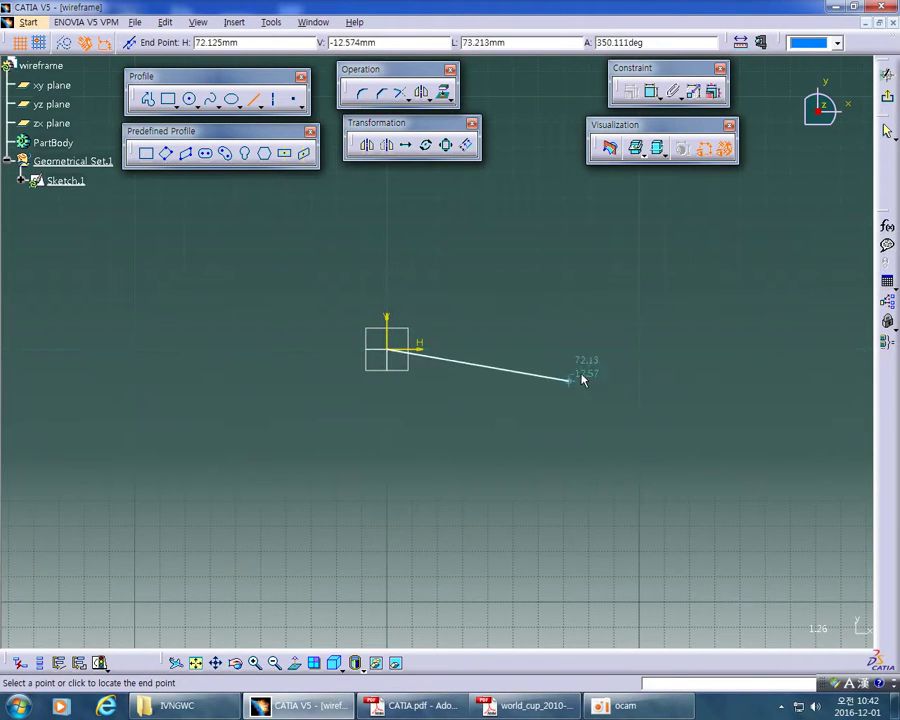
left_click(641, 350)
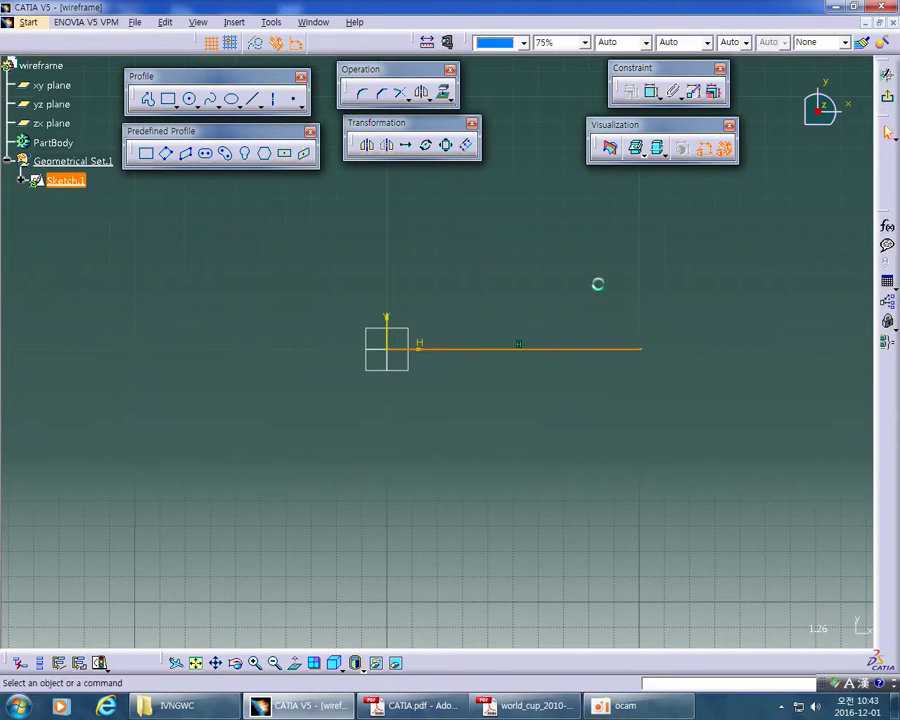
Step: Add a length dimension above the horizontal line and set it to 100 mm
left_click(651, 91)
left_click(560, 348)
left_click(536, 272)
left_click(521, 272)
double_click(521, 273)
type("100")
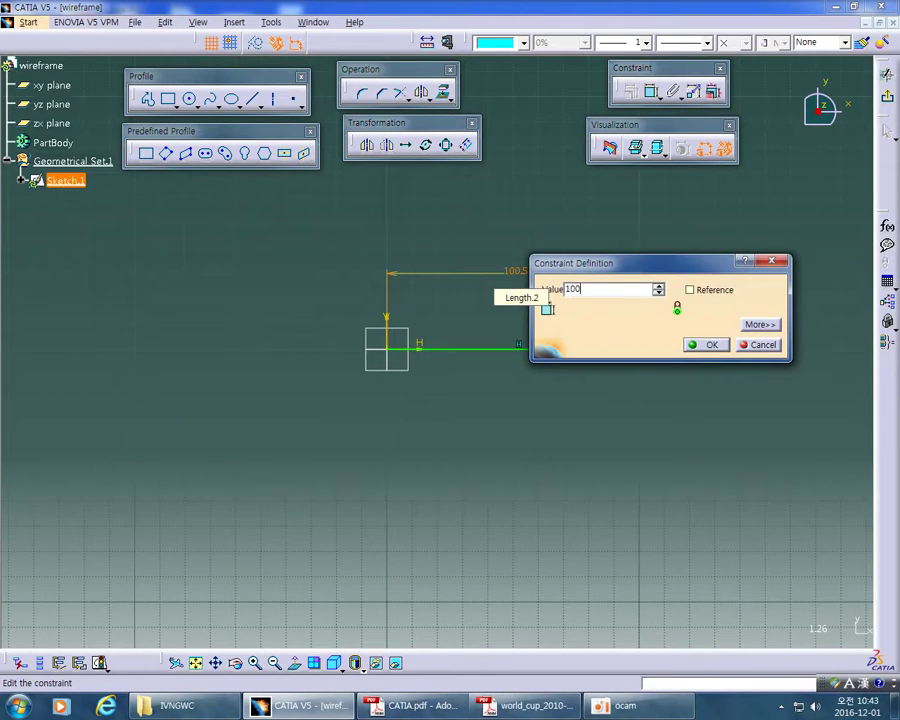
key("Return")
left_click(573, 220)
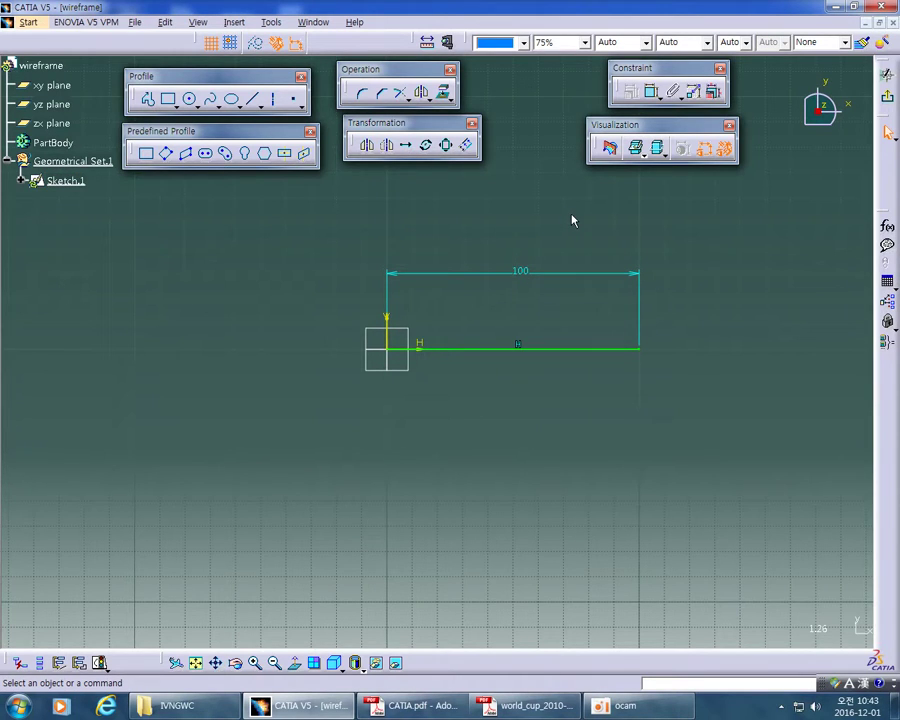
Step: Exit the sketch, look at the line in a 3D view and clear the selection
left_click(888, 100)
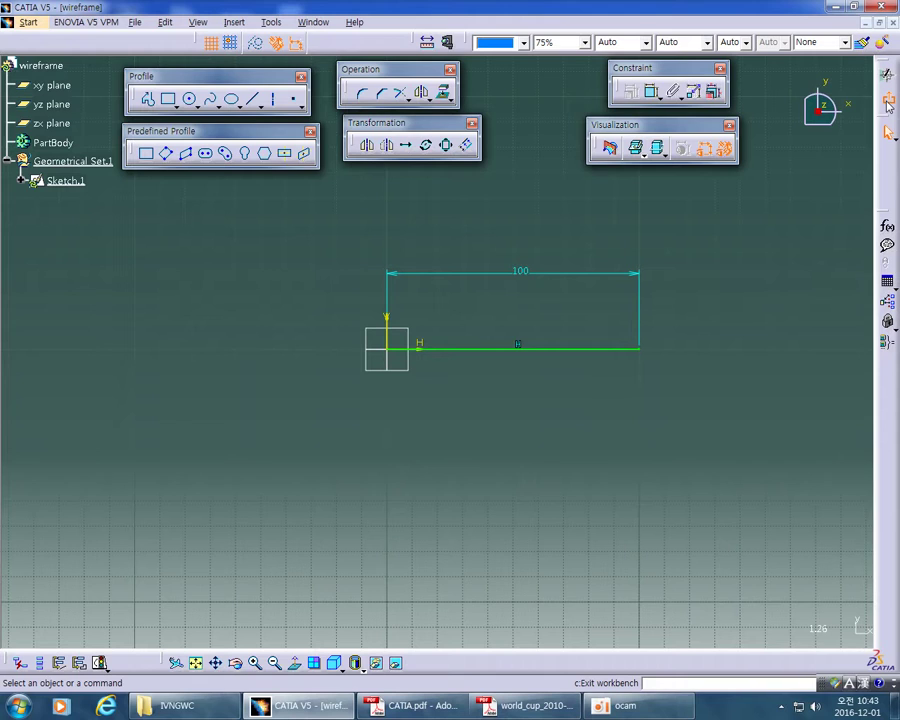
mouse_move(428, 490)
middle_mouse_down()
mouse_move(365, 350)
mouse_move(442, 237)
mouse_move(442, 275)
mouse_move(385, 262)
mouse_move(363, 243)
middle_mouse_up()
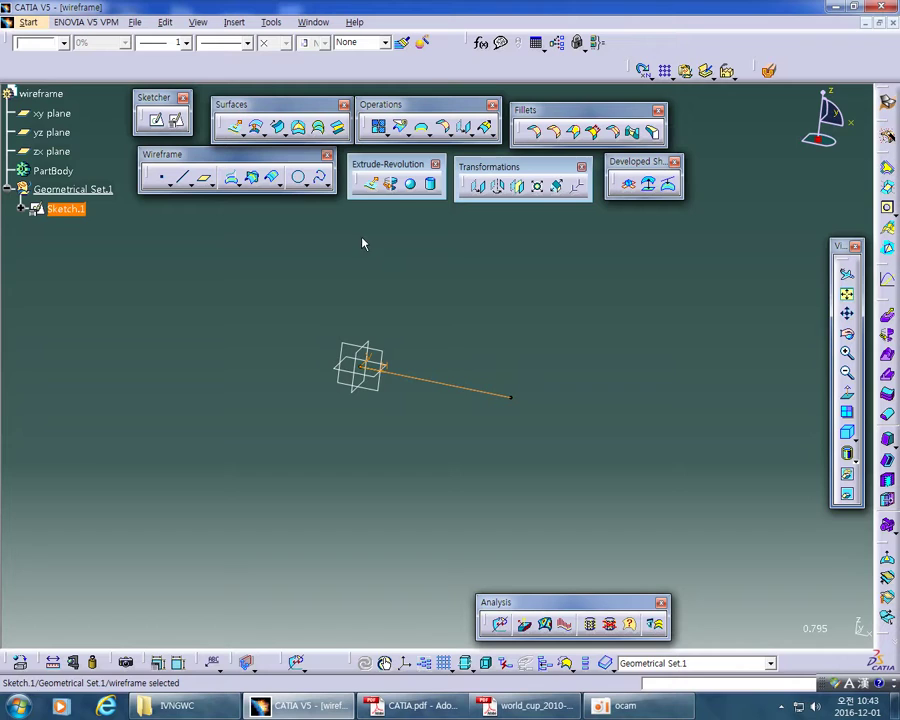
middle_click_drag(506, 290, 463, 313)
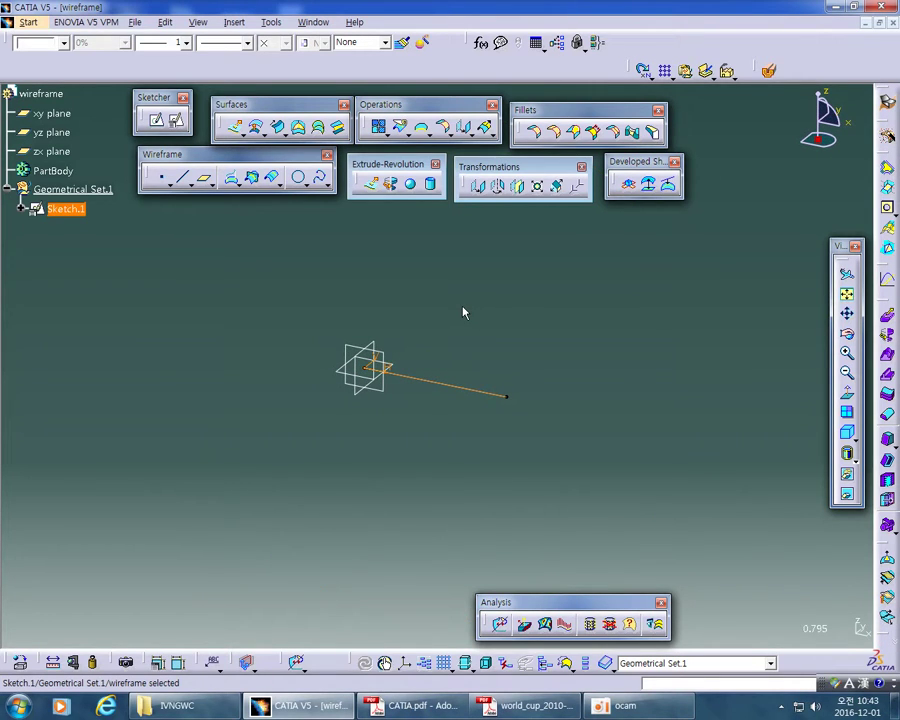
left_click(463, 313)
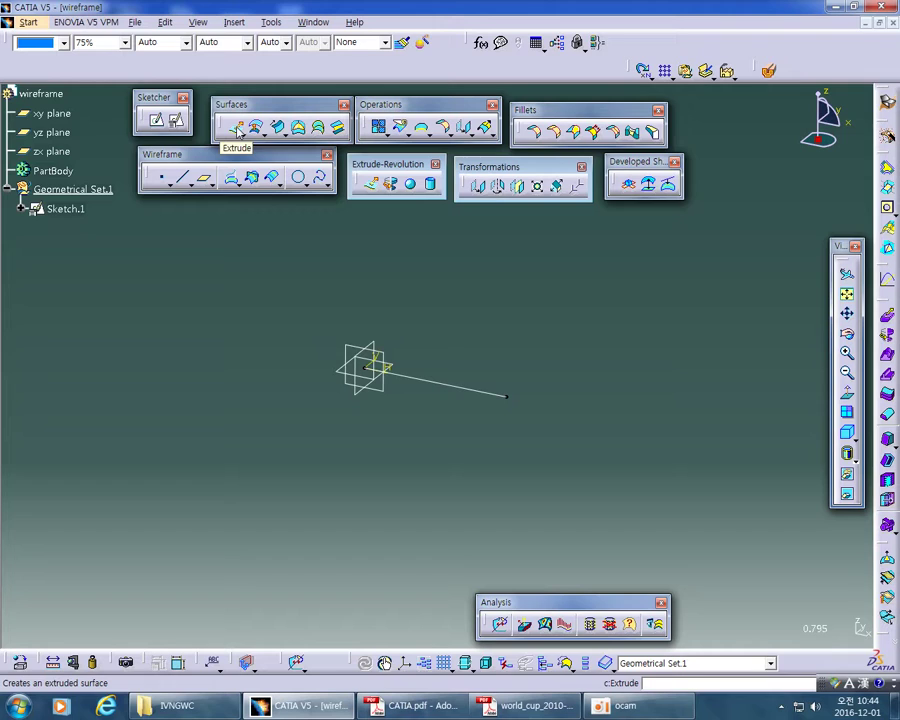
Step: Start an extruded surface from the 100 mm sketch line, keeping the default sketch-normal direction
left_click(428, 381)
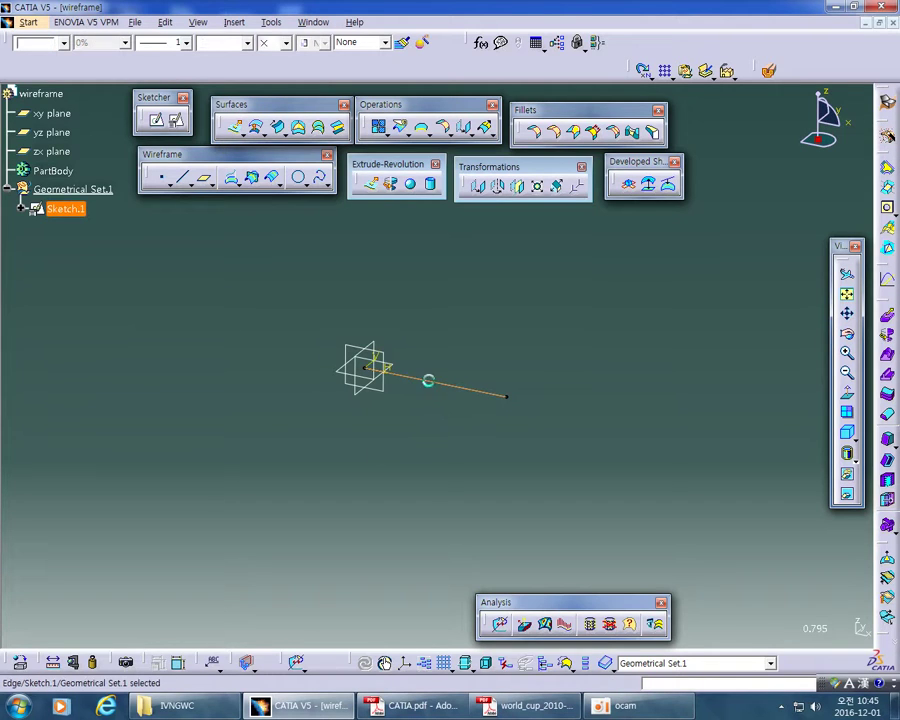
left_click(431, 509)
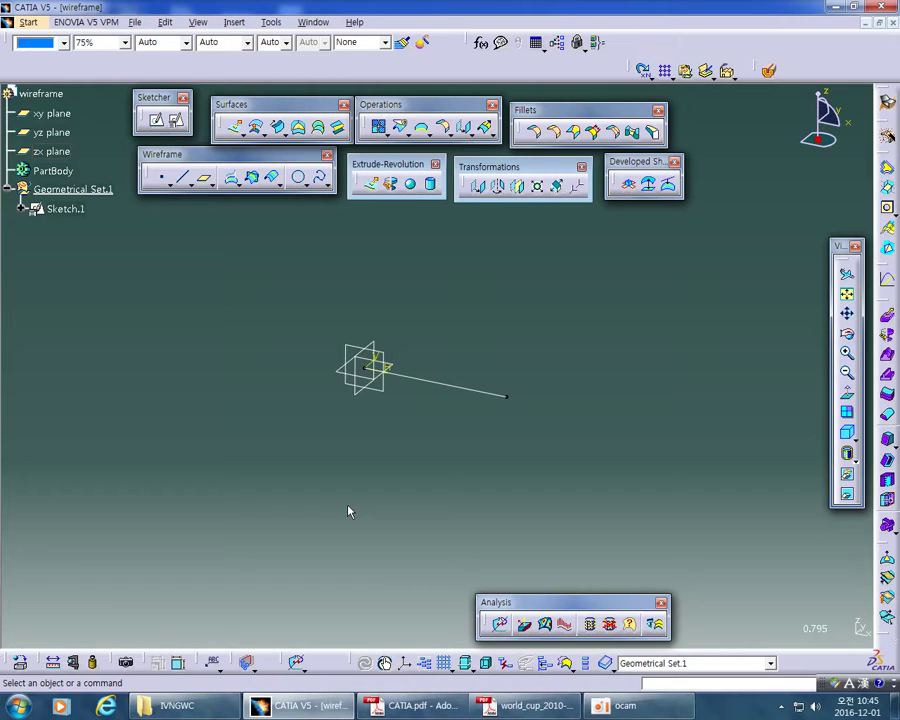
left_click(234, 131)
left_click_drag(690, 140, 679, 224)
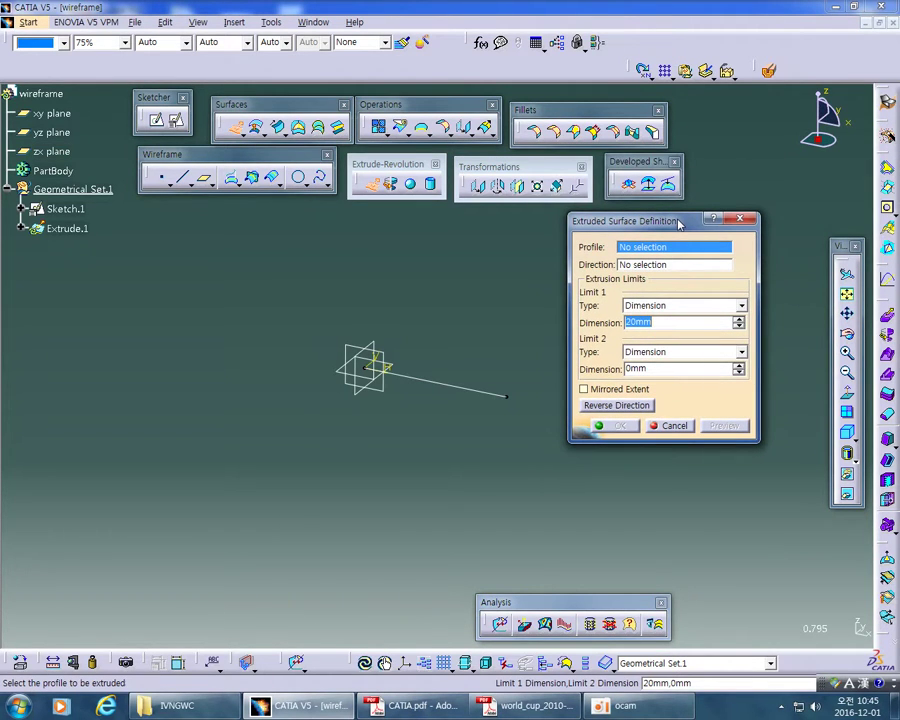
left_click_drag(679, 222, 670, 243)
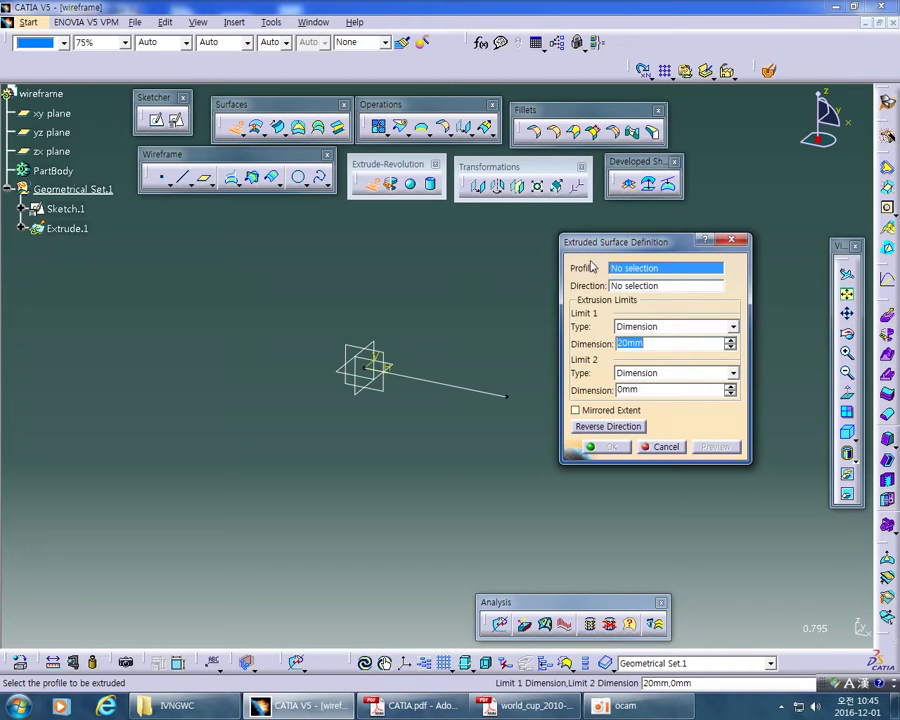
left_click(620, 273)
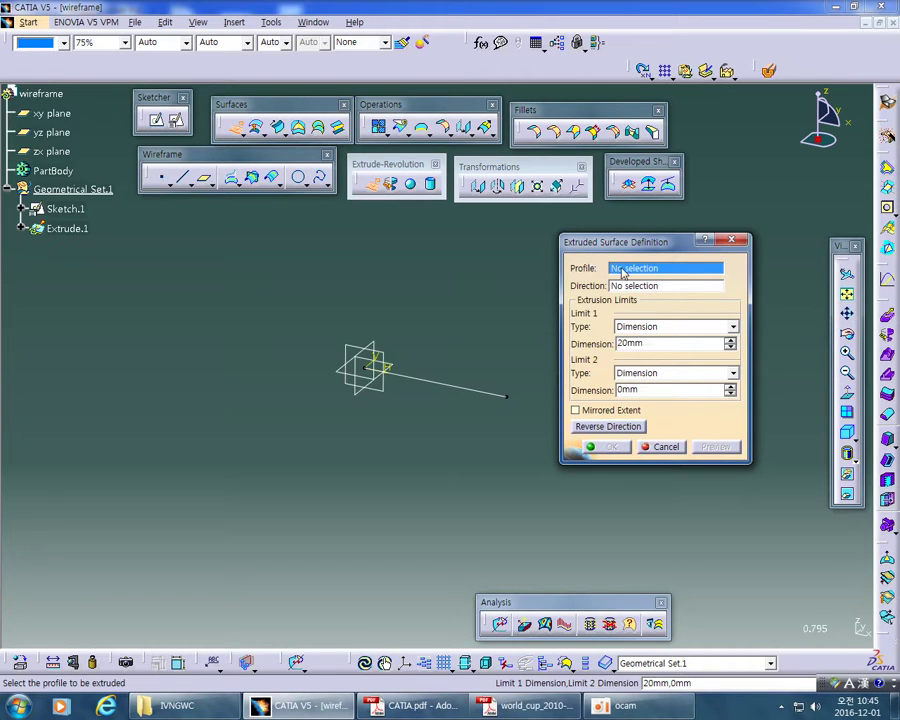
left_click(482, 394)
middle_click_drag(470, 438, 465, 362, "ctrl")
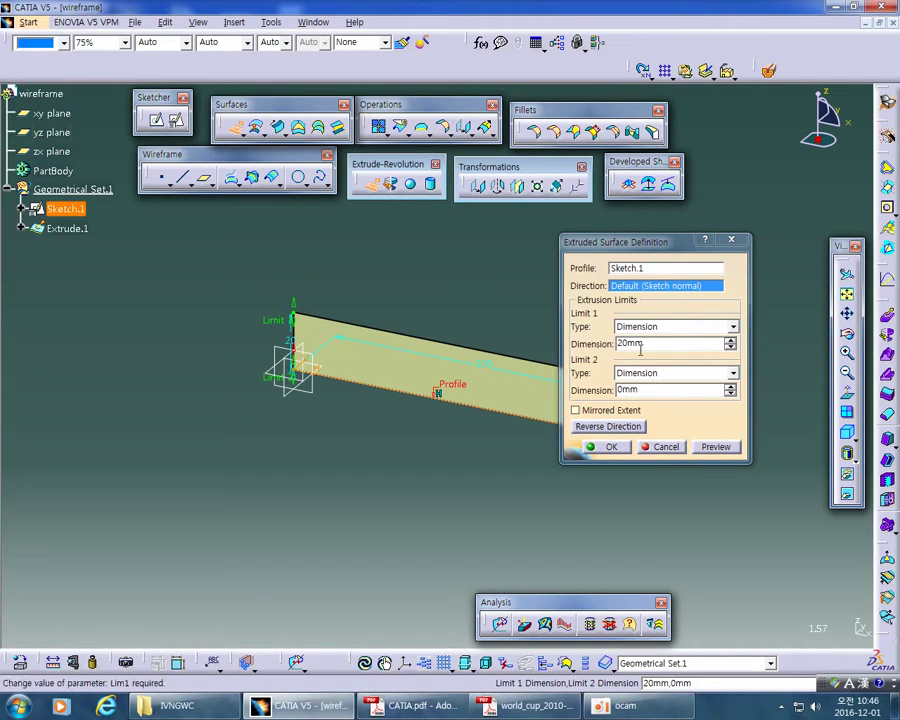
Step: Stretch the surface's extrusion limits in the 3D view to 43 mm for Limit 1 and 32 mm for Limit 2
mouse_move(293, 305)
left_mouse_down()
mouse_move(288, 250)
mouse_move(290, 323)
mouse_move(290, 300)
left_mouse_up()
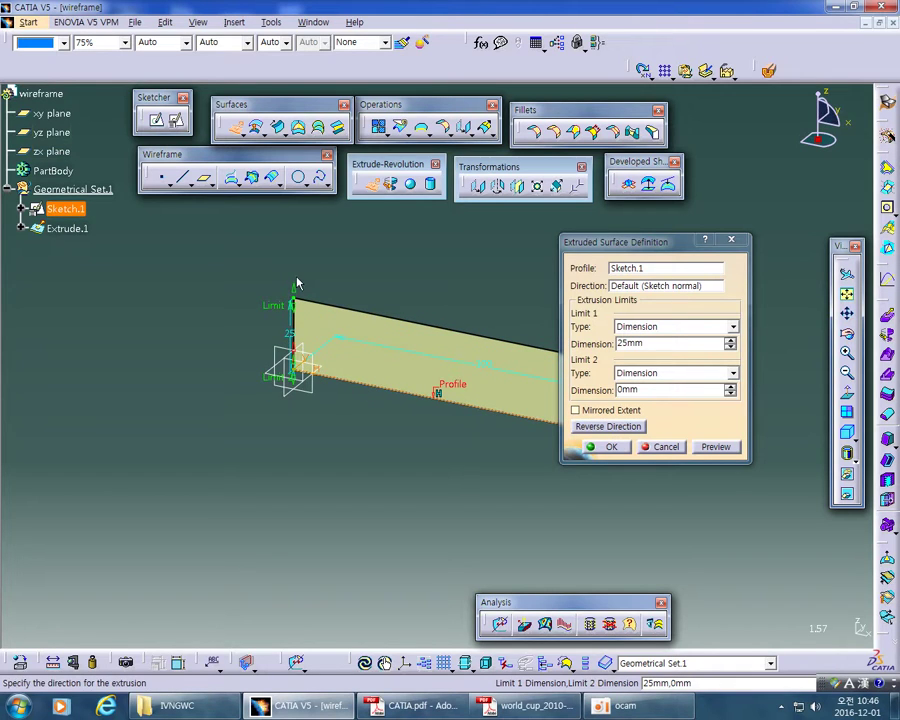
left_click_drag(296, 291, 292, 240)
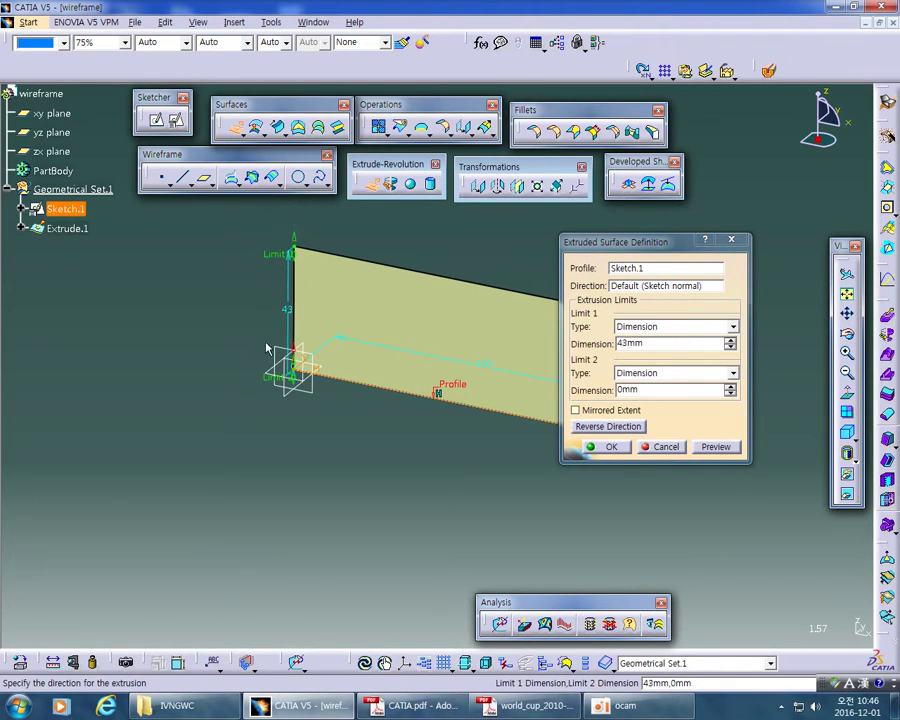
left_click_drag(268, 373, 271, 464)
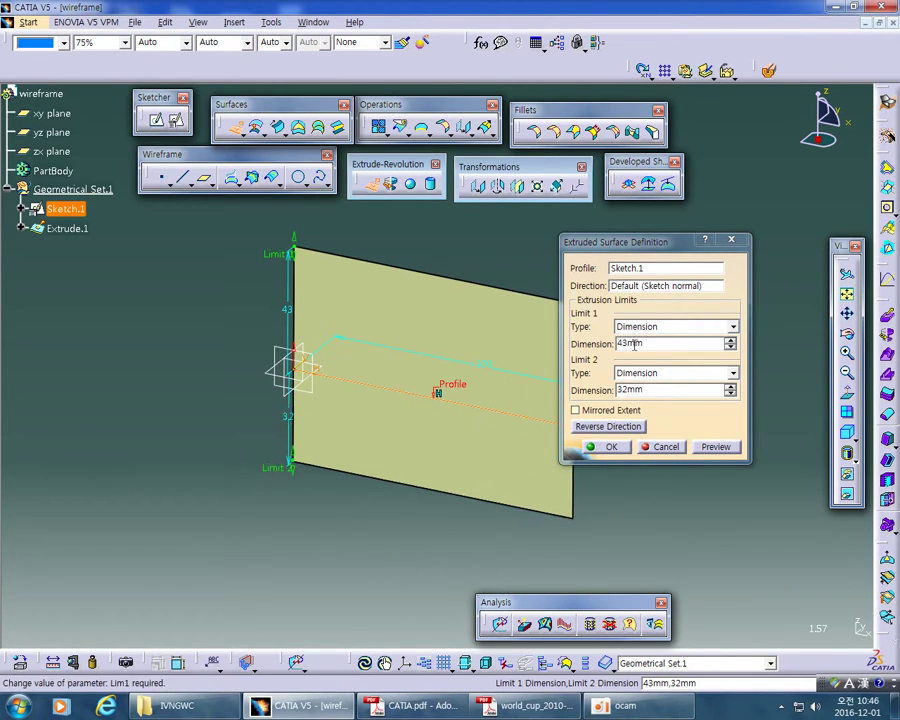
left_click(655, 391)
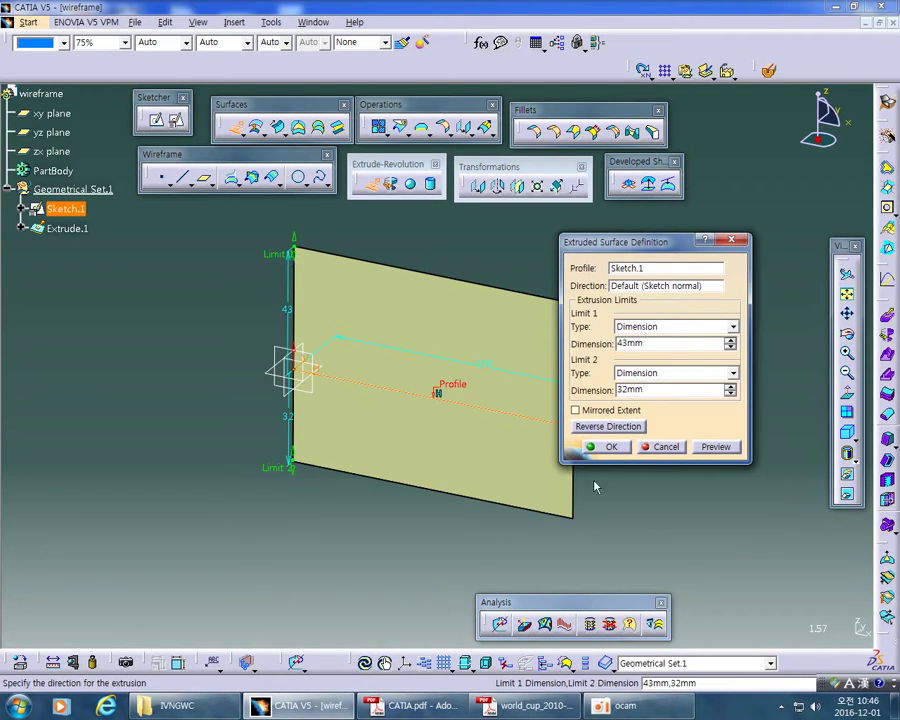
Step: Enable Mirrored Extent for the extrusion, and reverse its direction and restore it
left_click(590, 412)
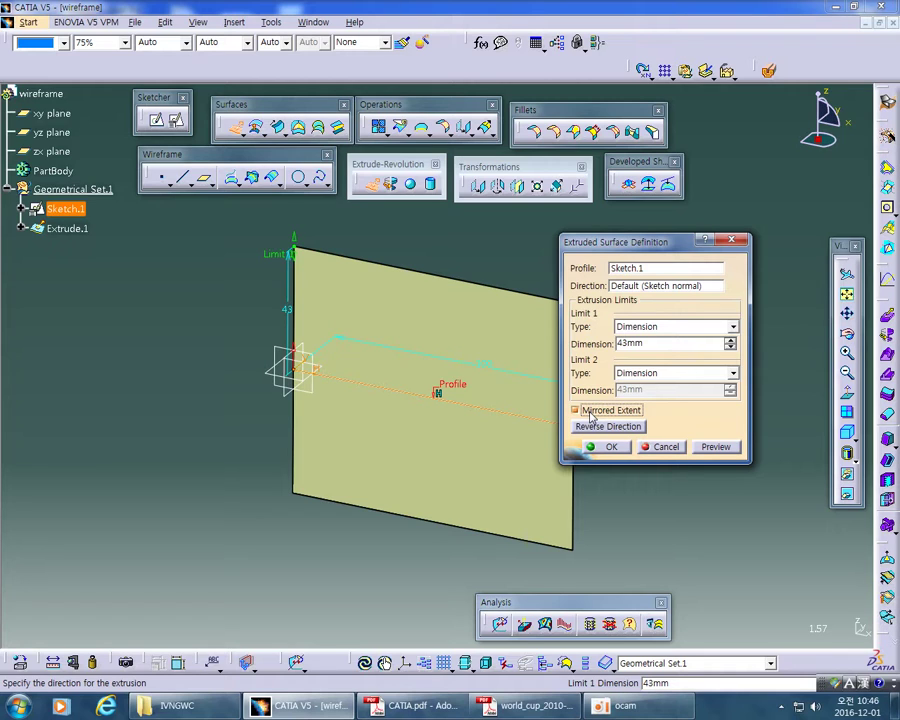
middle_click_drag(651, 527, 575, 515)
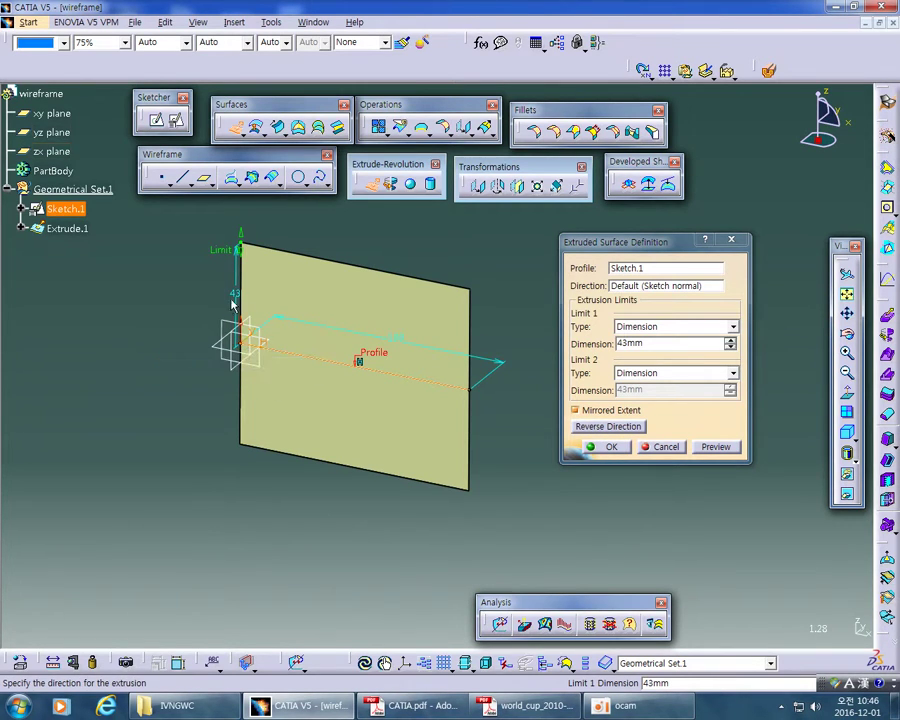
left_click(580, 427)
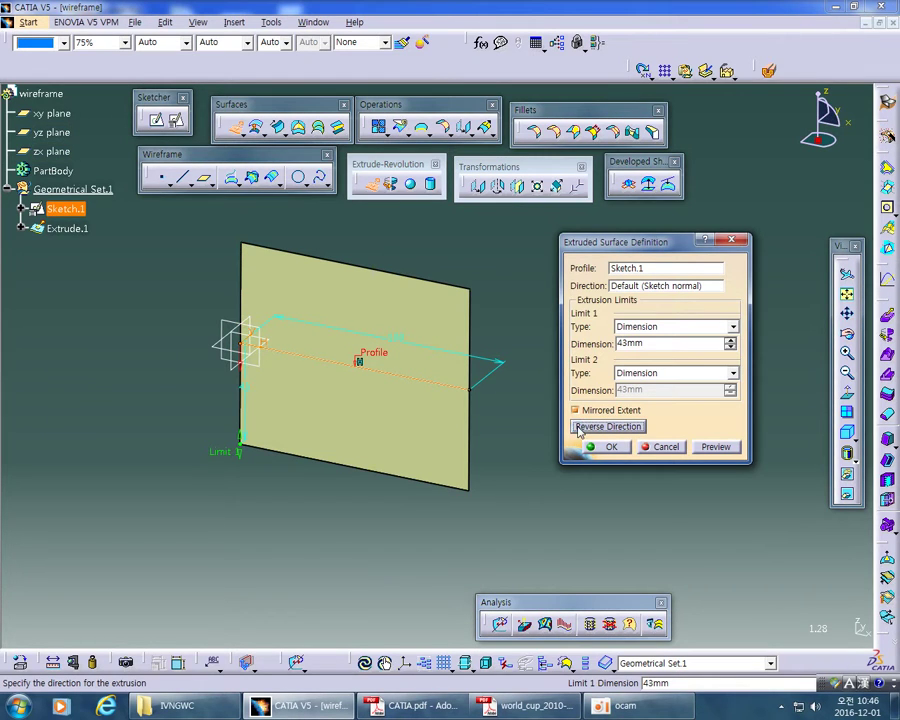
left_click(580, 428)
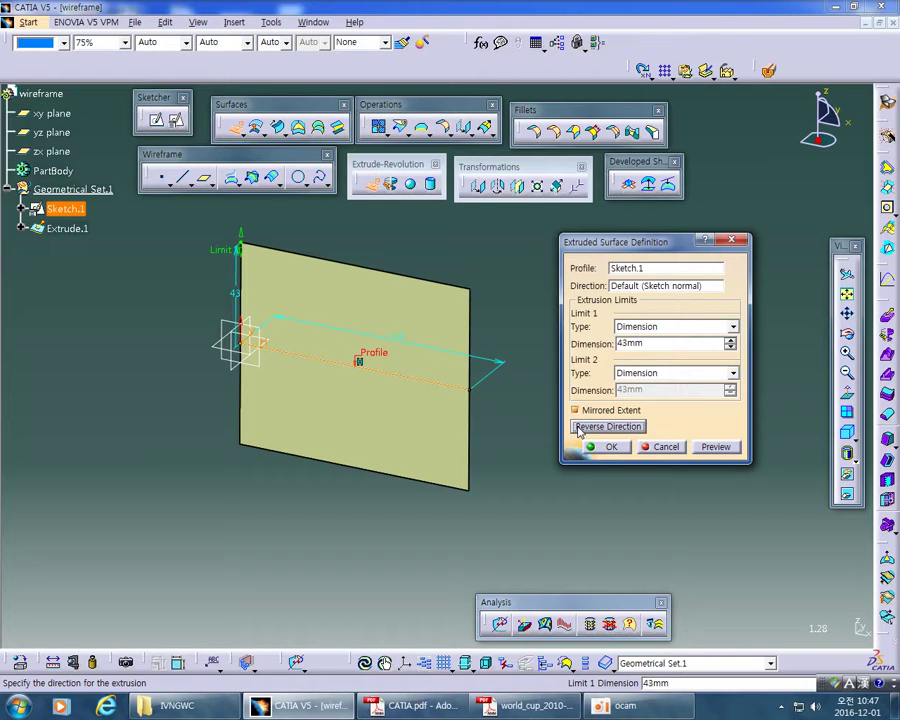
Step: Try the Up-to element type for Limit 1 of the extrusion and return it to Dimension
left_click(666, 328)
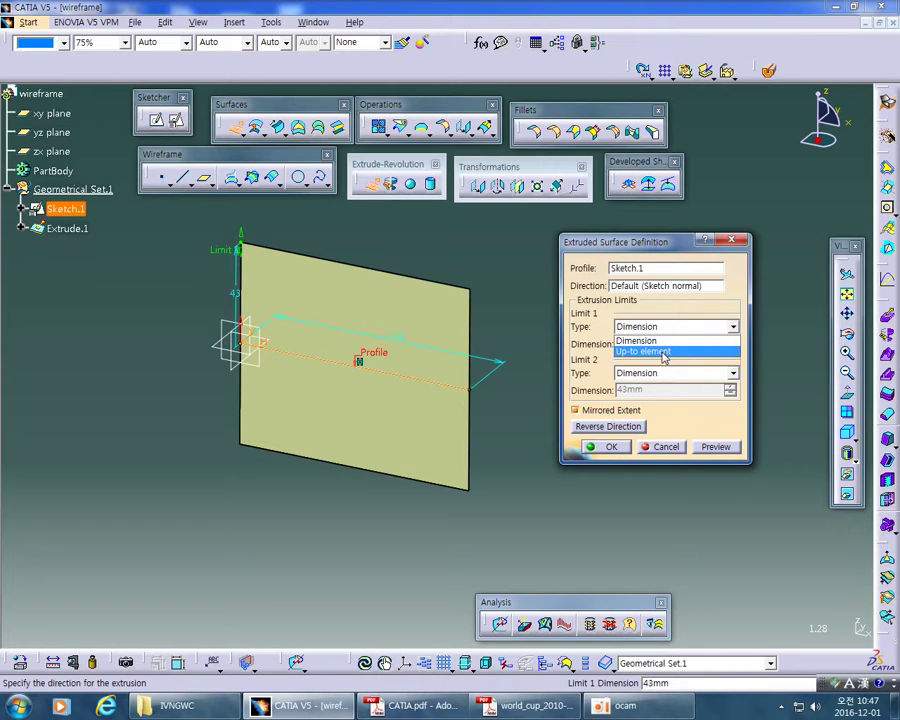
left_click(642, 352)
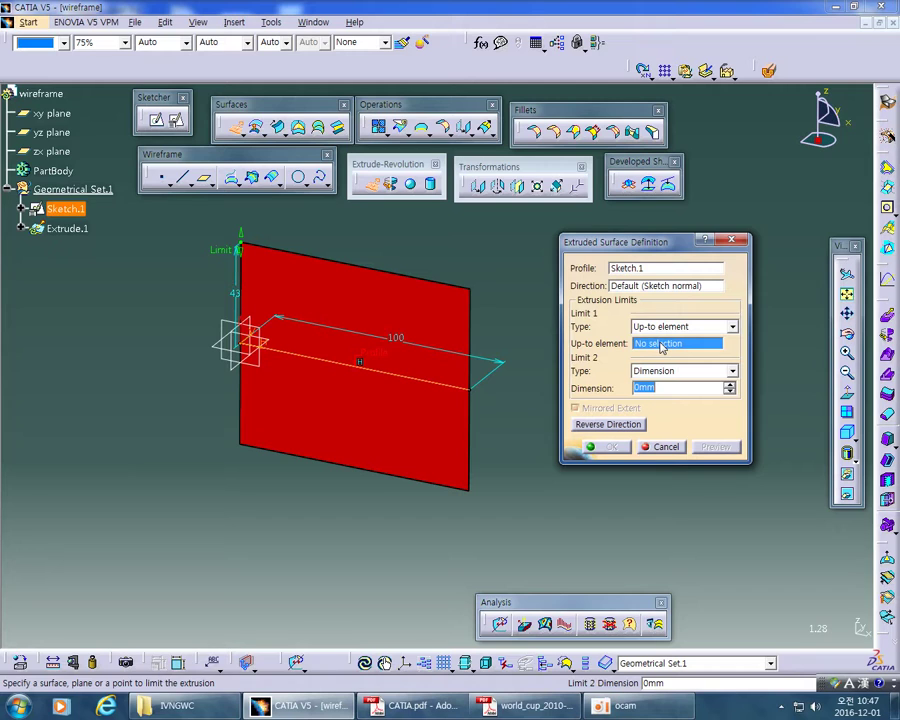
left_click(664, 328)
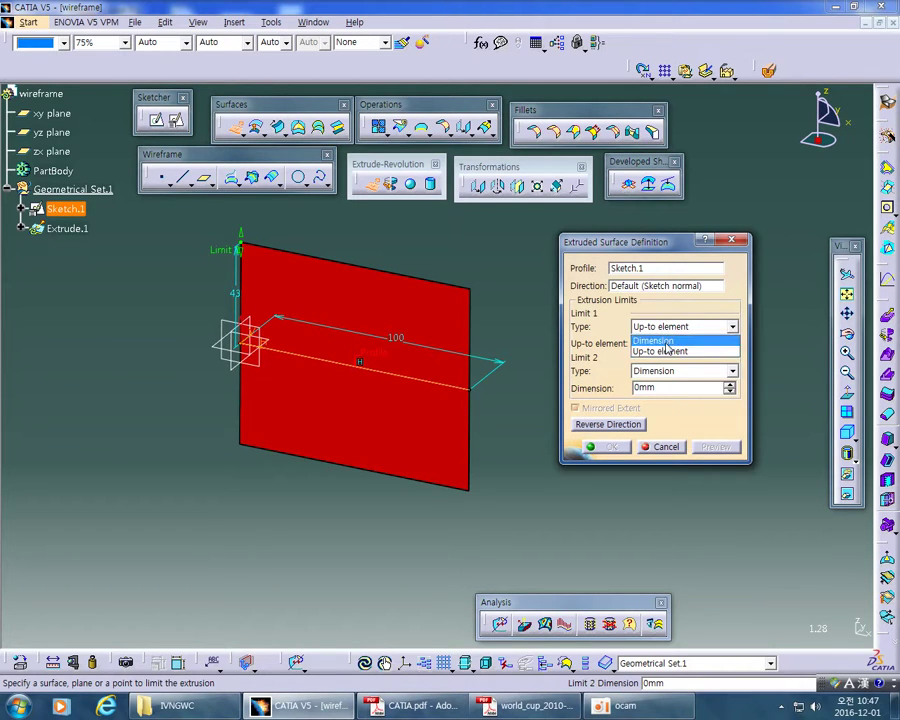
left_click(665, 339)
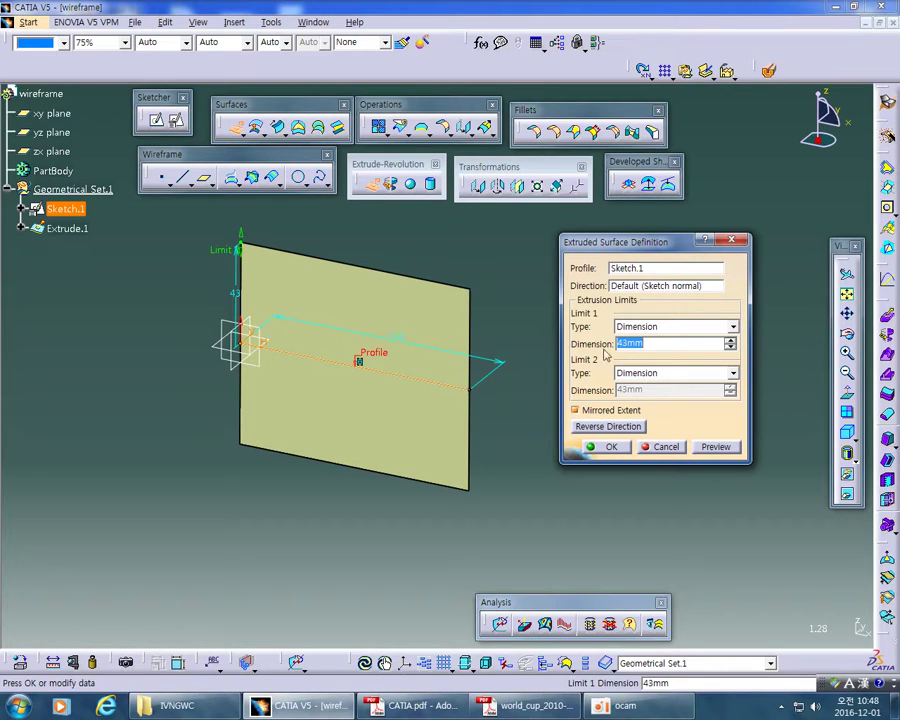
Step: Set the Limit 1 dimension to 50 mm and create the mirrored extruded surface
type("50")
key("Return")
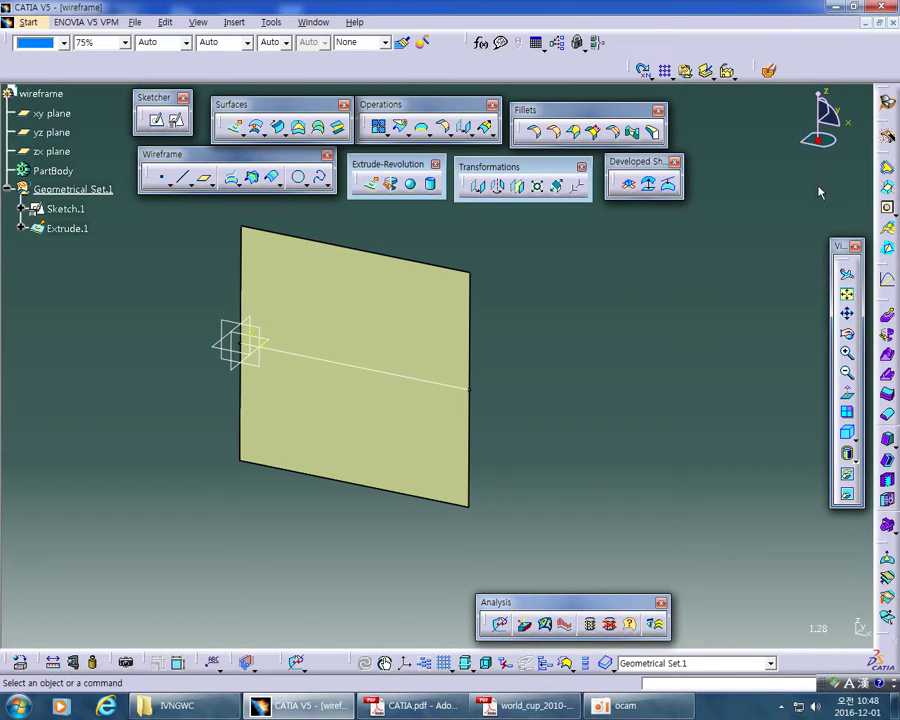
middle_click_drag(818, 200, 731, 307)
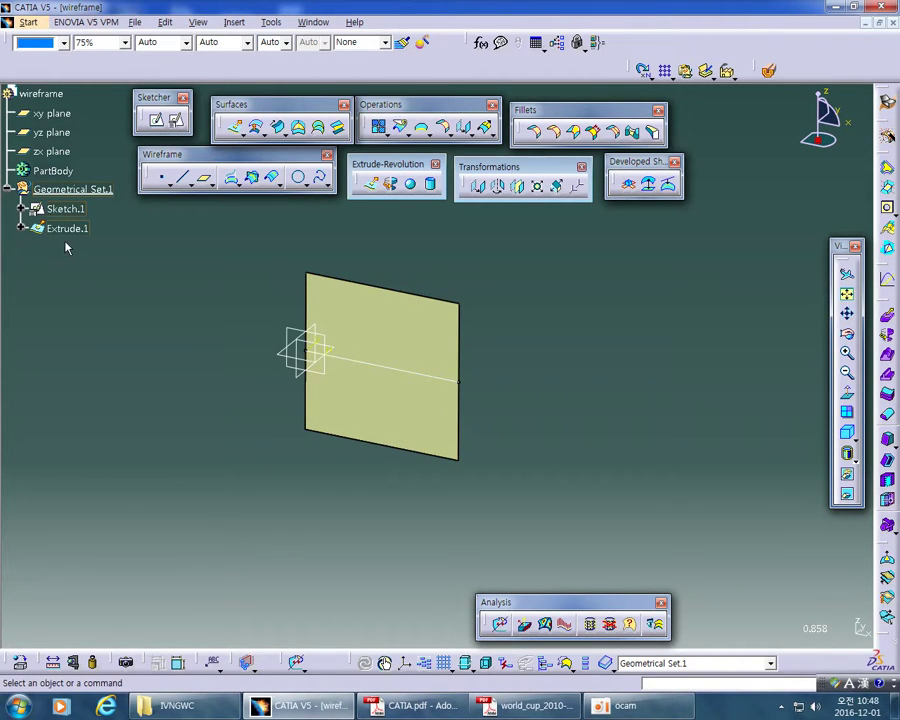
Step: Highlight the sketch and the extruded surface in turn to examine which geometry each tree feature represents
left_click(62, 209)
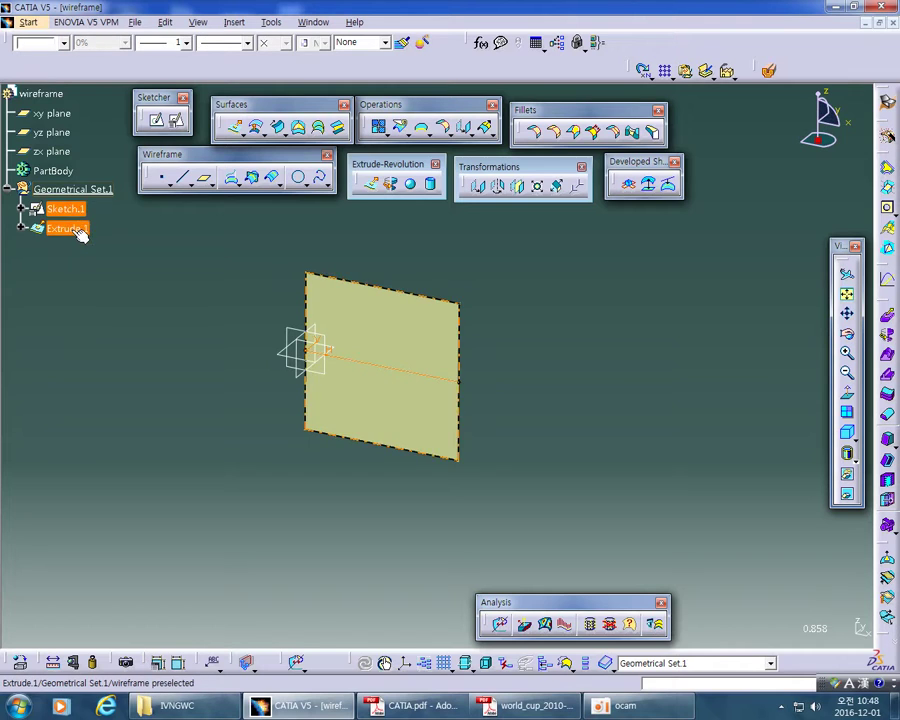
left_click(78, 231)
left_click(104, 295)
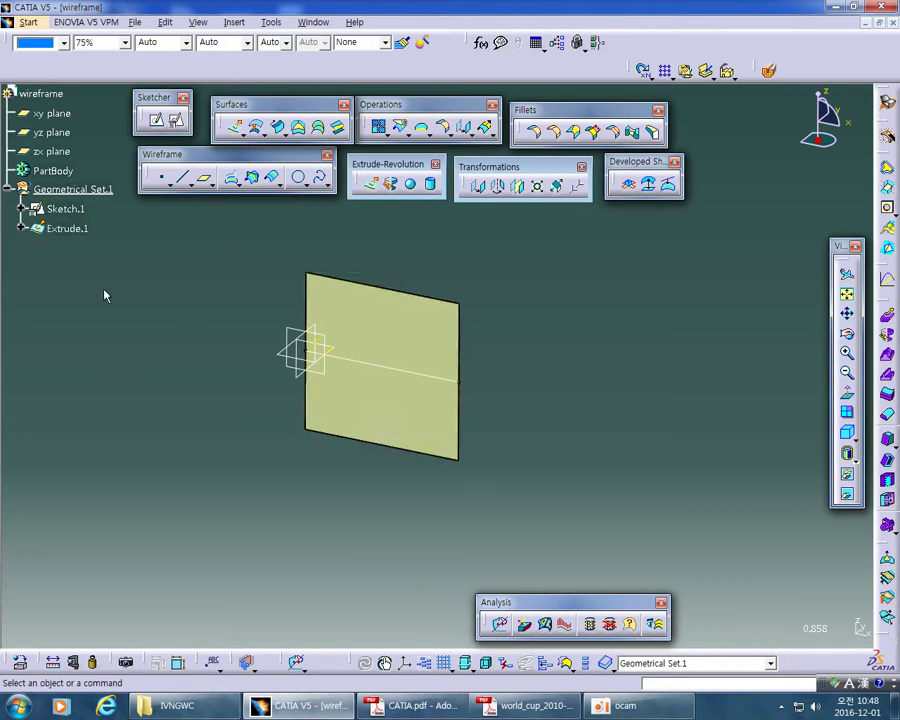
left_click(60, 230)
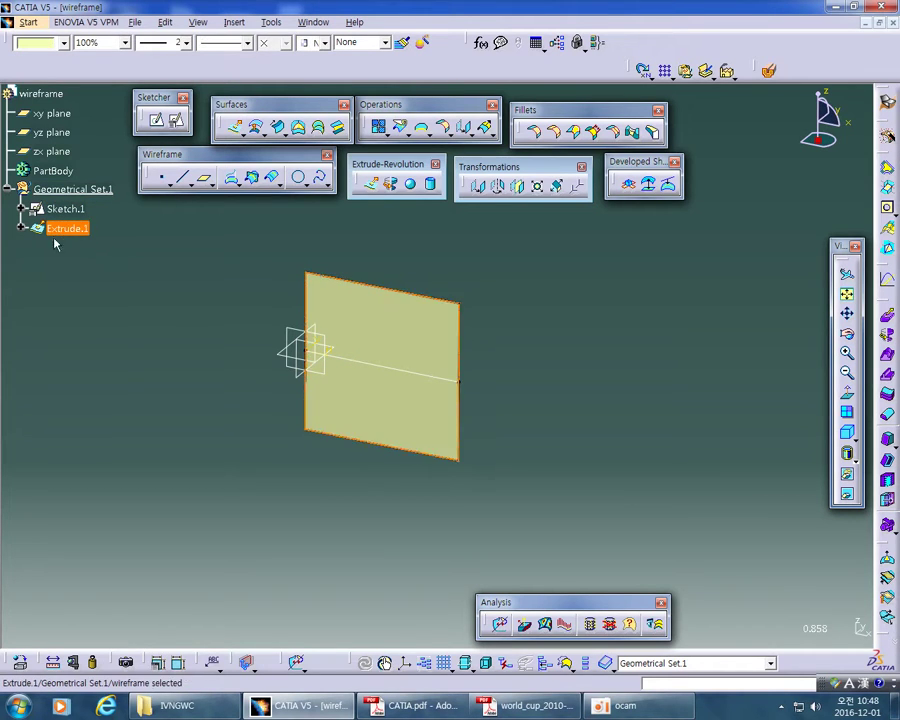
left_click(104, 266)
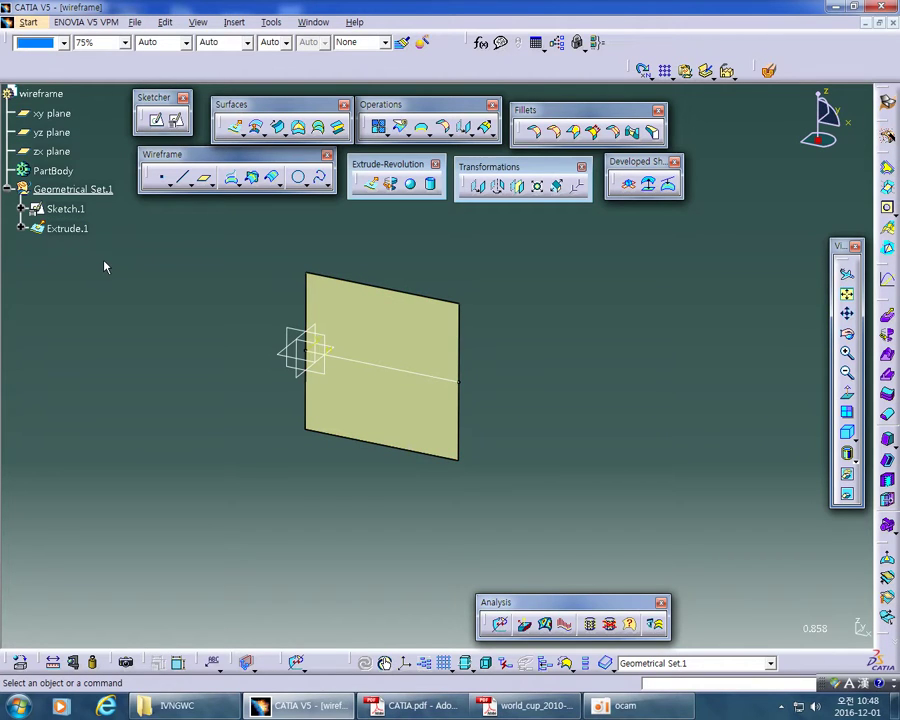
left_click(80, 210)
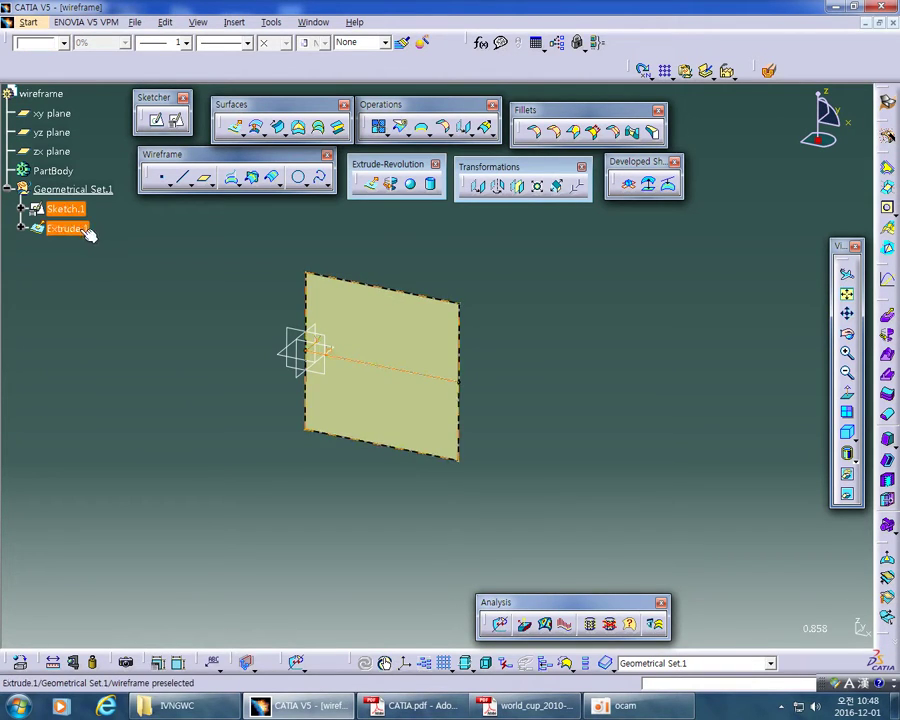
left_click(88, 231)
left_click(84, 265)
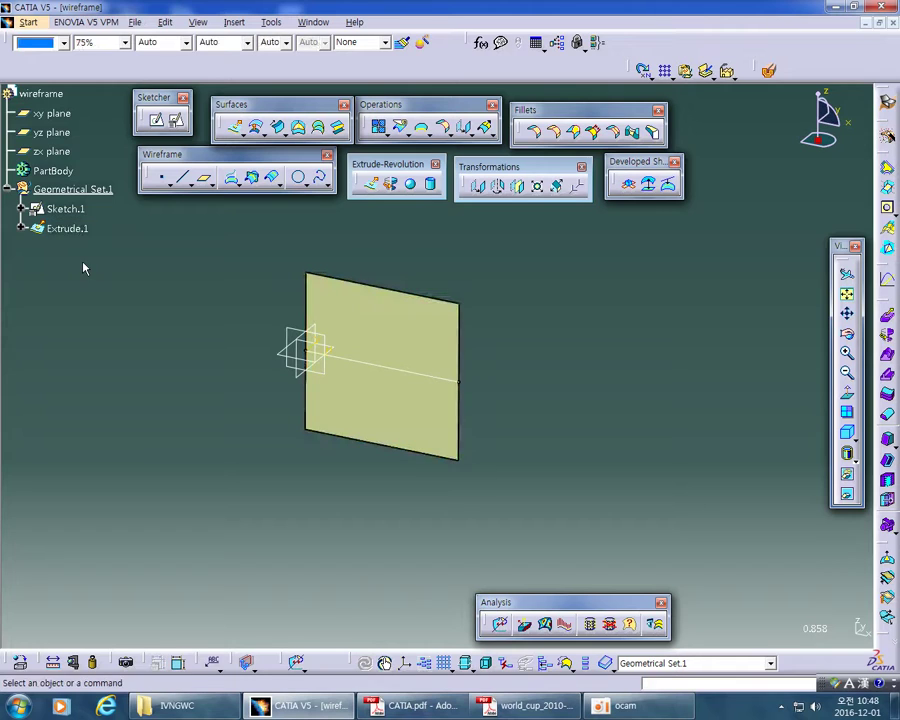
left_click(78, 212)
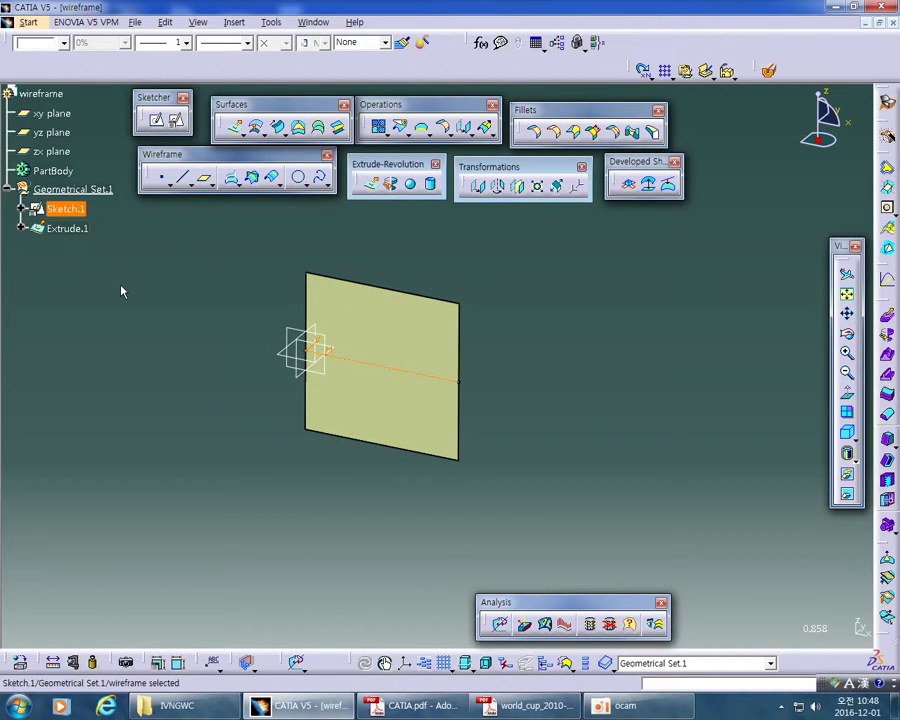
left_click(130, 302)
Step: Toggle the line sketch's visibility off and on several times, leaving it shown
left_click(68, 211)
key("space")
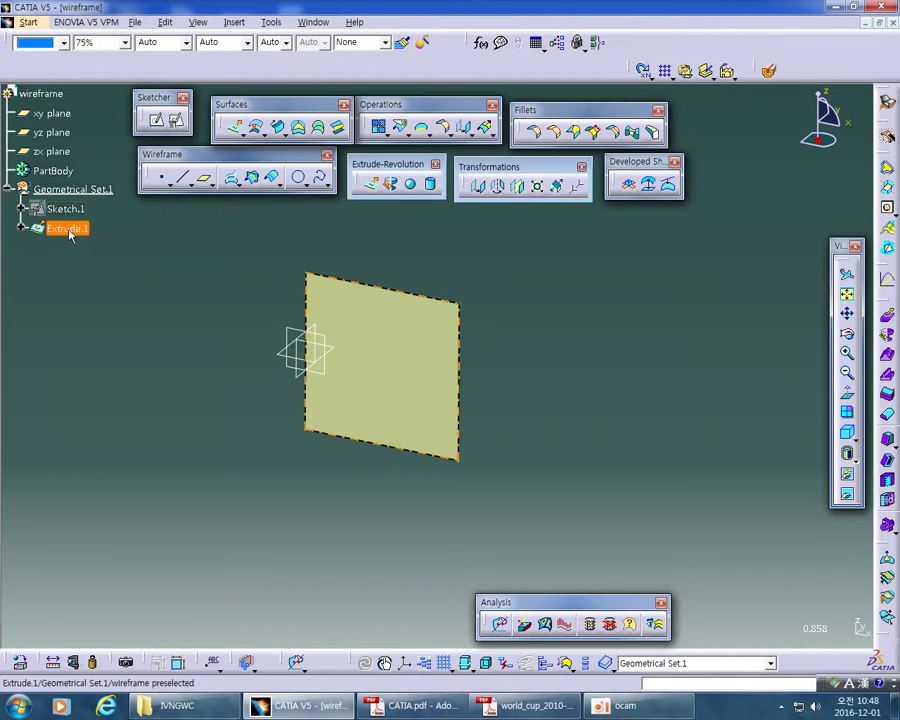
left_click(66, 209)
key("space")
left_click(82, 208)
key("space")
left_click(84, 210)
key("space")
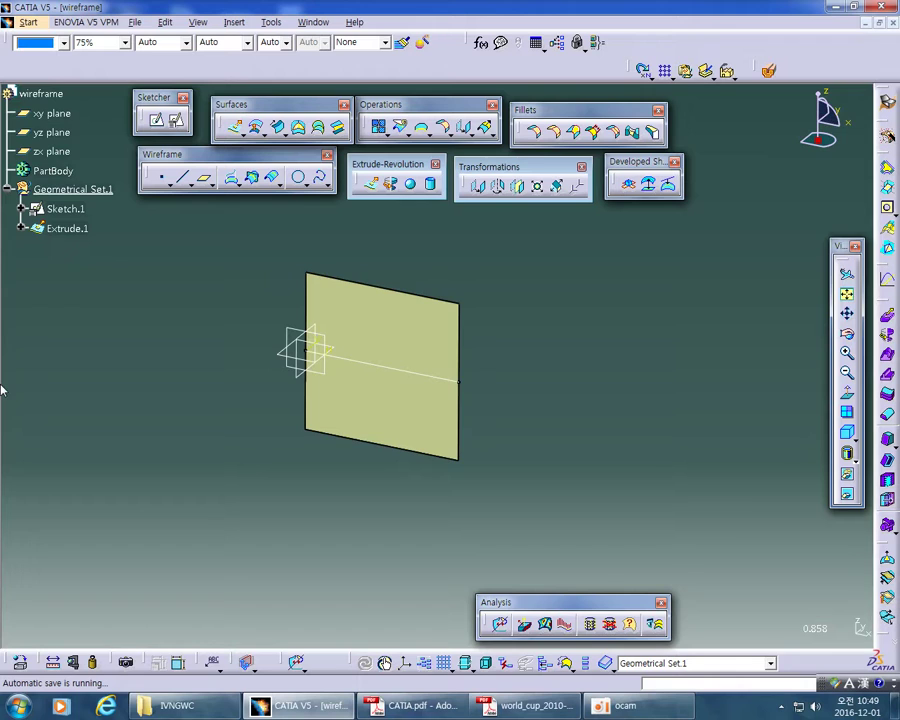
left_click(65, 208)
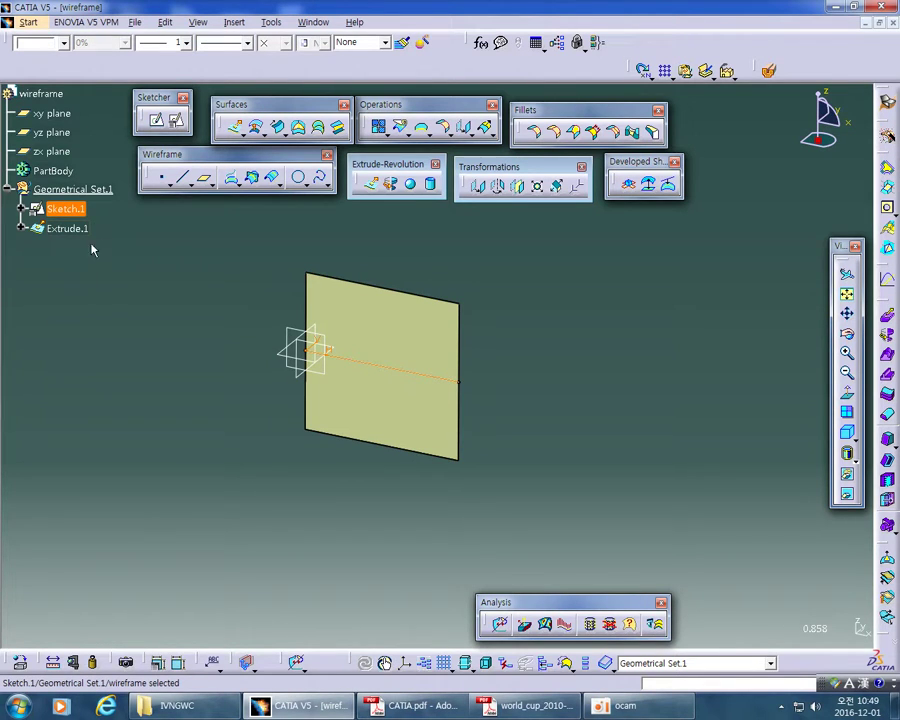
right_click(85, 210)
left_click(109, 251)
double_click(87, 210)
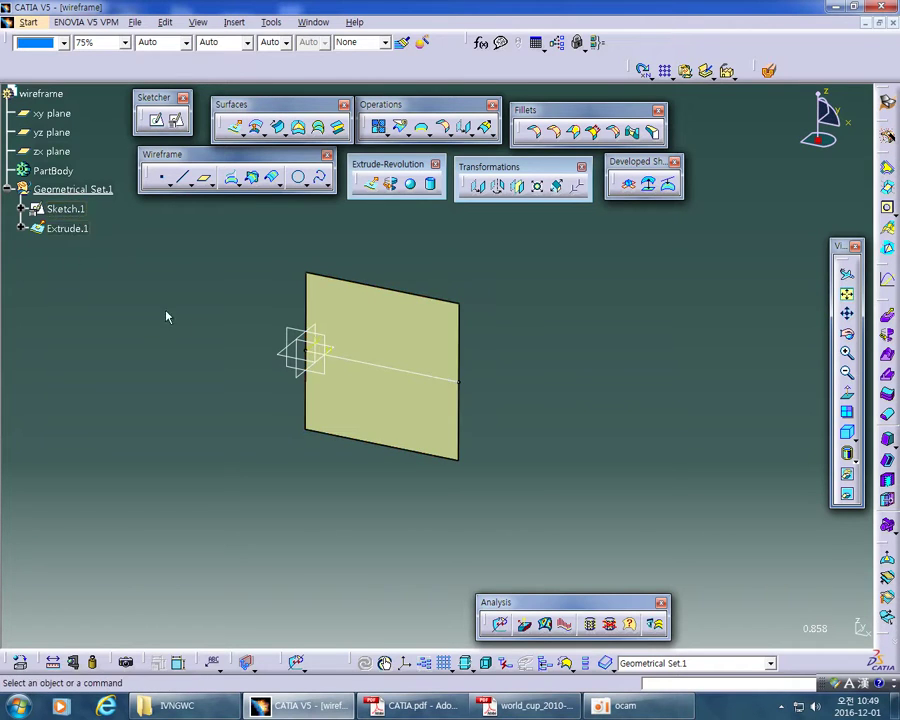
Step: Create a second extruded surface from Sketch.1 using the zx plane as direction, with 50 mm for both limits
middle_click_drag(610, 408, 572, 418)
left_click(236, 129)
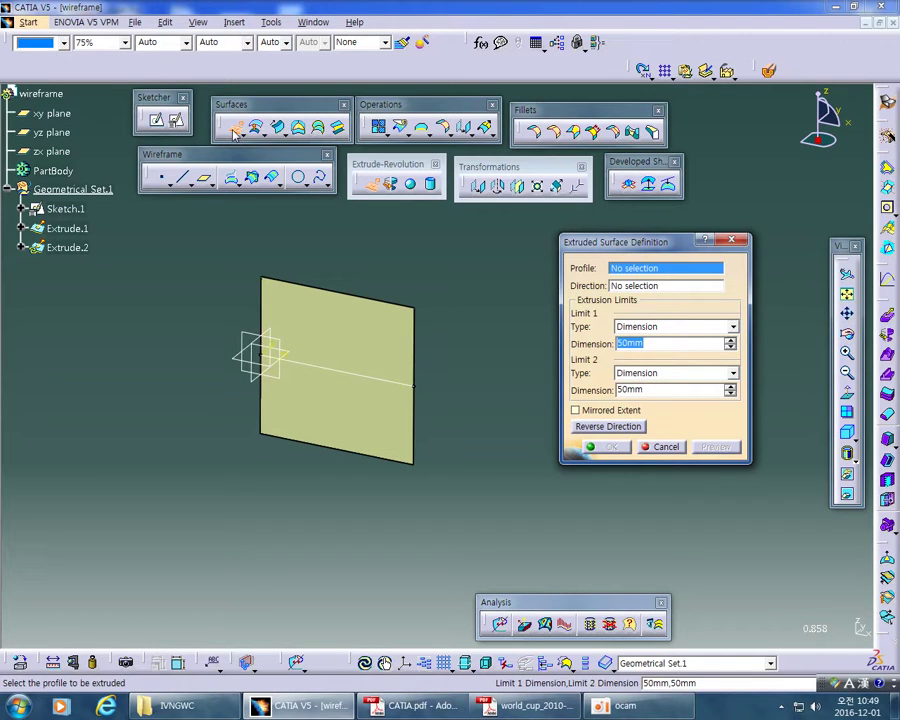
left_click(643, 274)
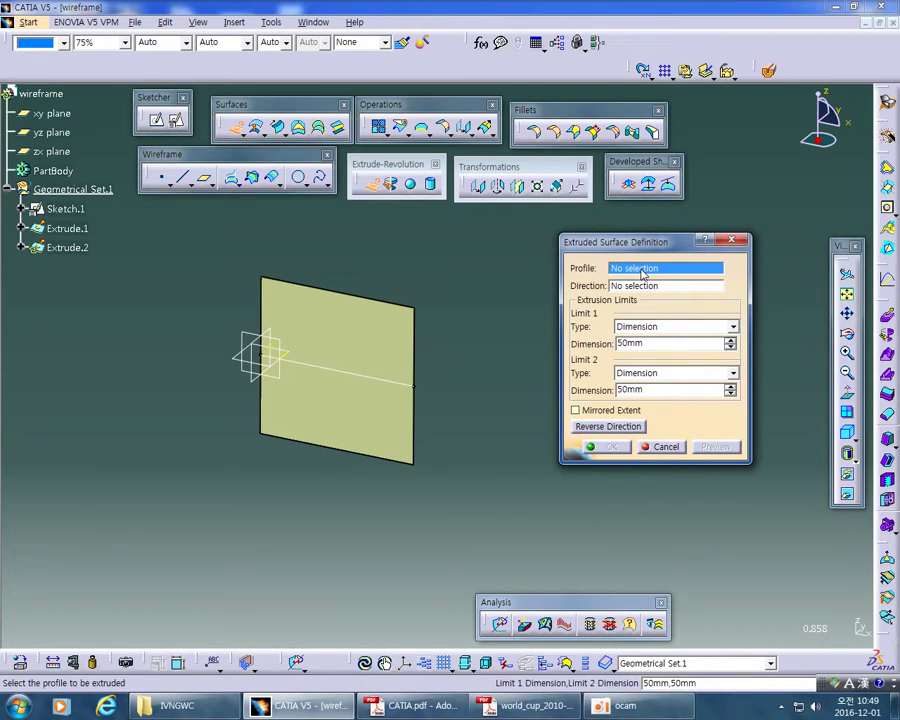
left_click(355, 379)
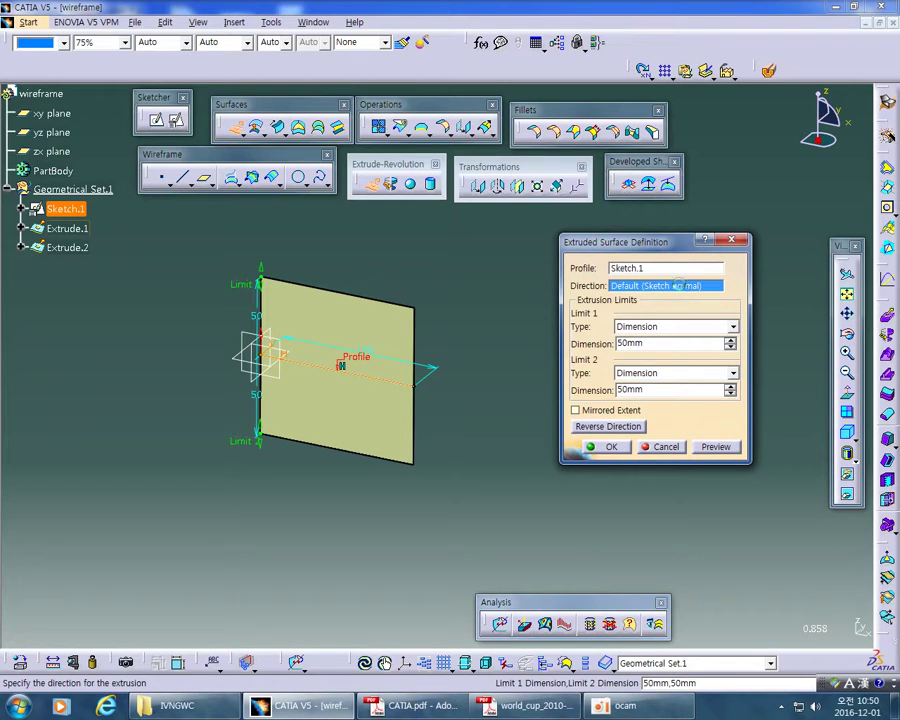
right_click(681, 288)
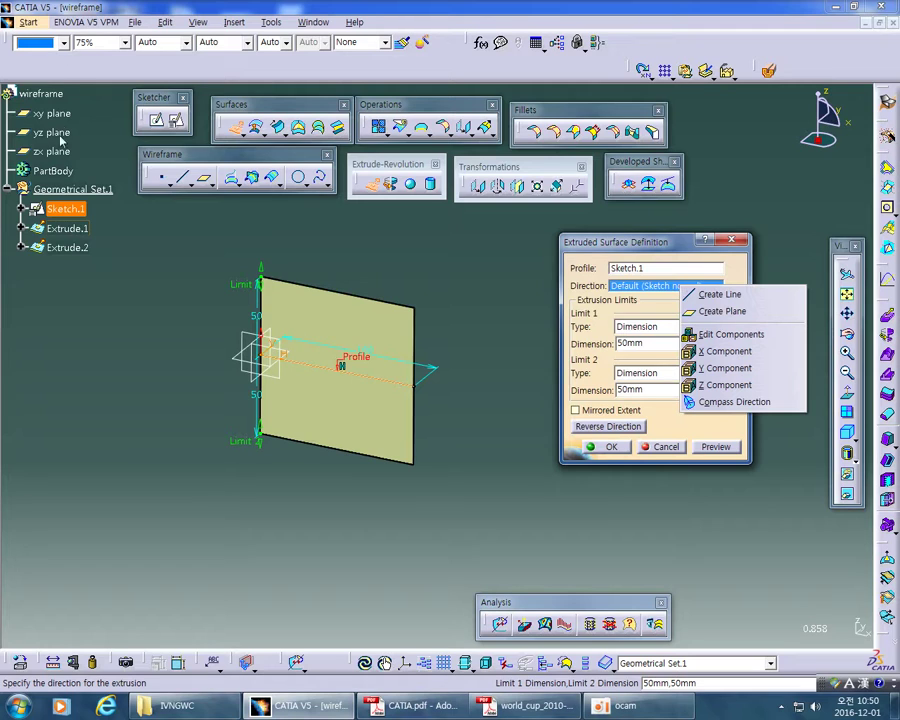
left_click(658, 286)
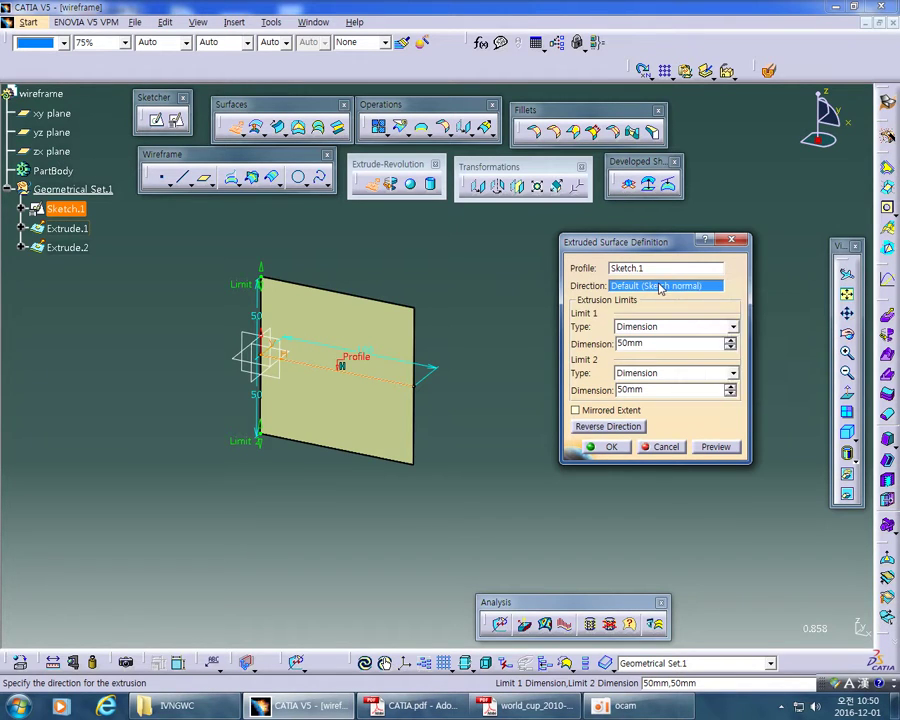
left_click(64, 153)
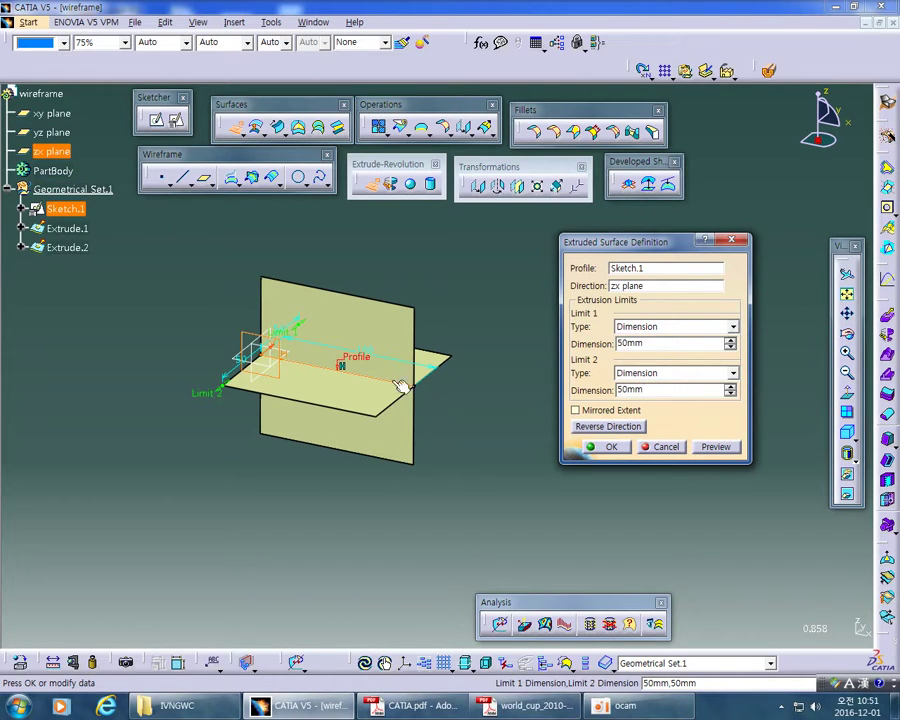
left_click(606, 447)
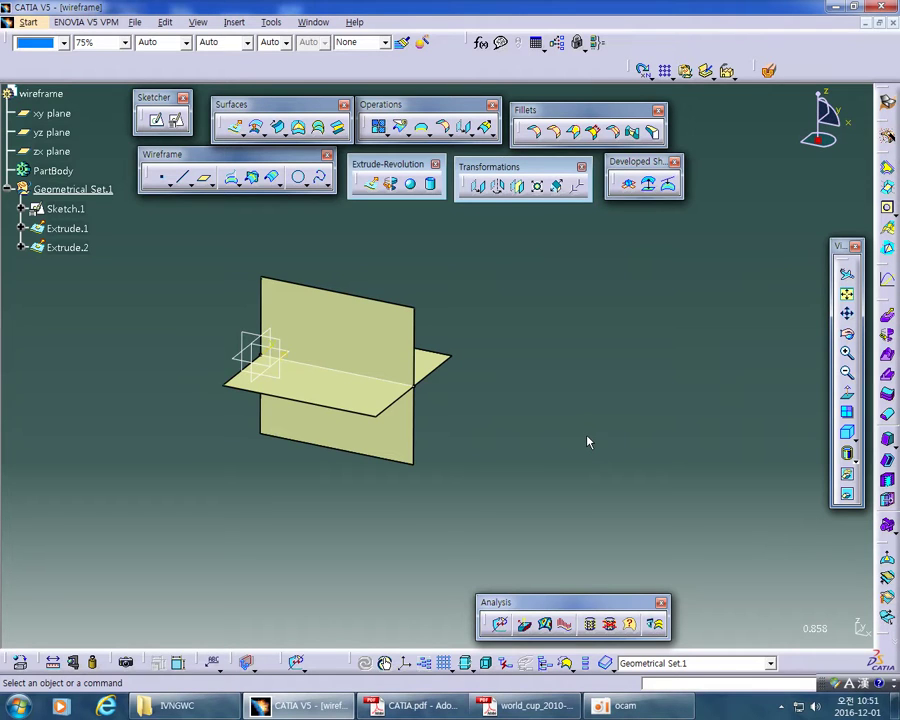
Step: Hide the line sketch, Sketch.1, leaving the two crossing extruded surfaces shown
middle_click_drag(506, 460, 535, 436)
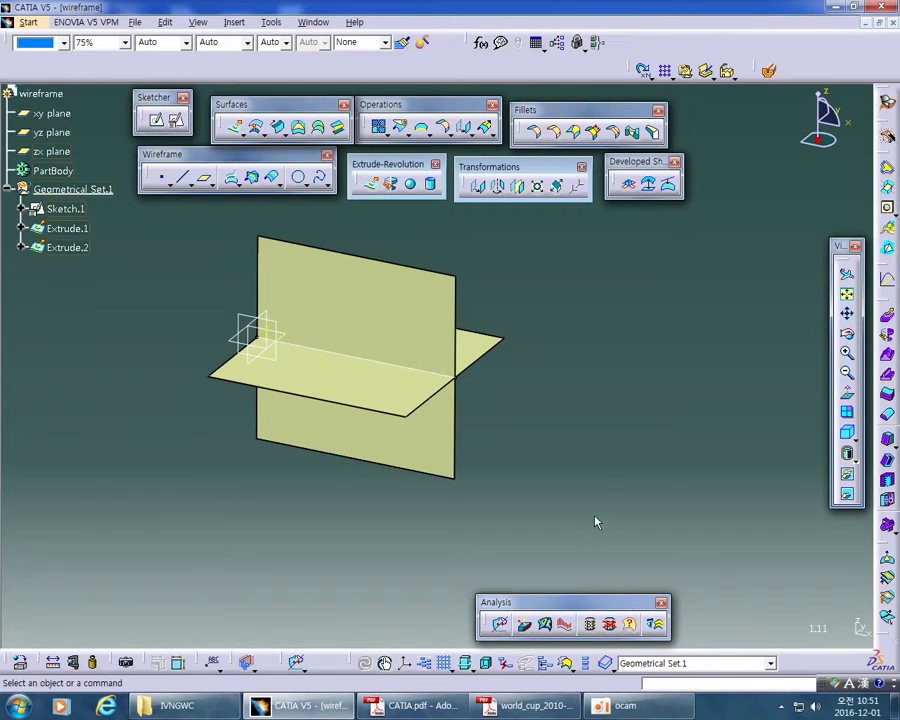
middle_click_drag(603, 470, 503, 529)
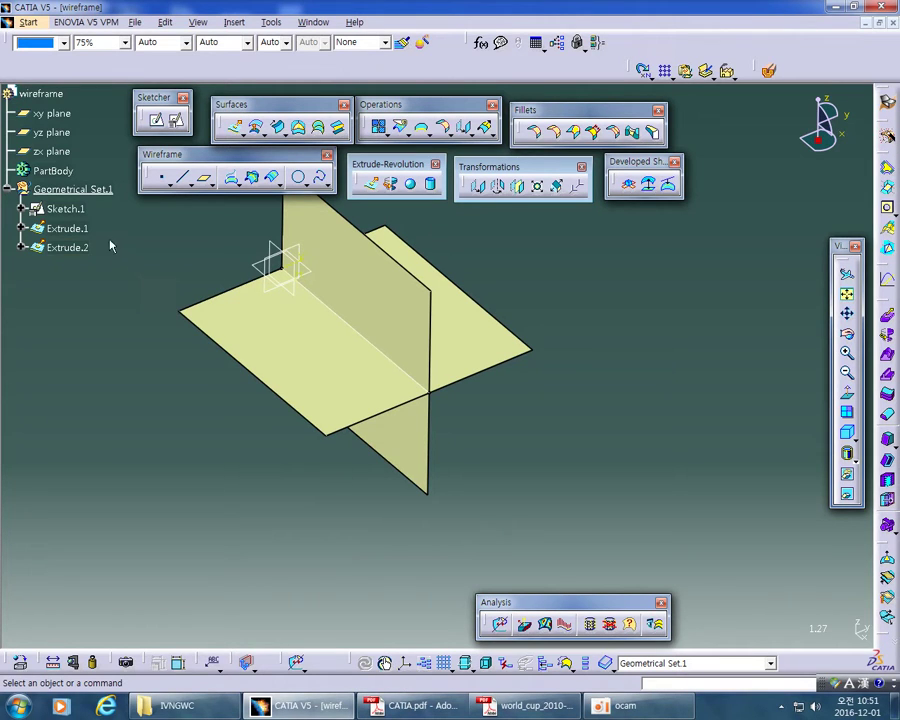
left_click(66, 208)
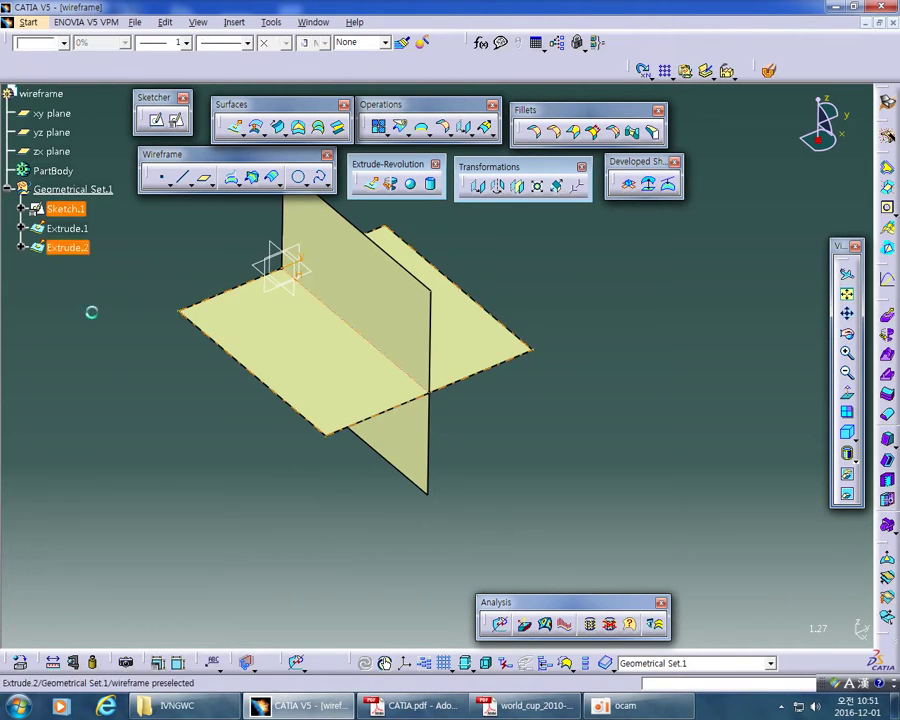
left_click(104, 363)
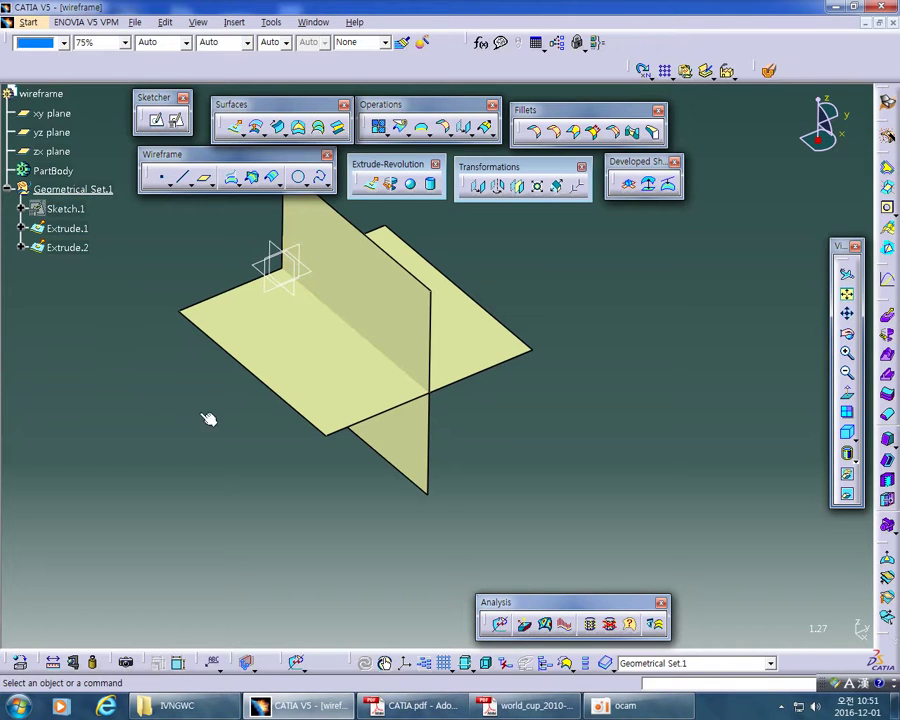
Step: Examine up close where the two extruded surfaces cross, highlighting their faces
mouse_move(532, 430)
middle_mouse_down()
mouse_move(459, 470)
mouse_move(486, 460)
mouse_move(510, 404)
mouse_move(460, 275)
middle_mouse_up()
left_click(367, 211)
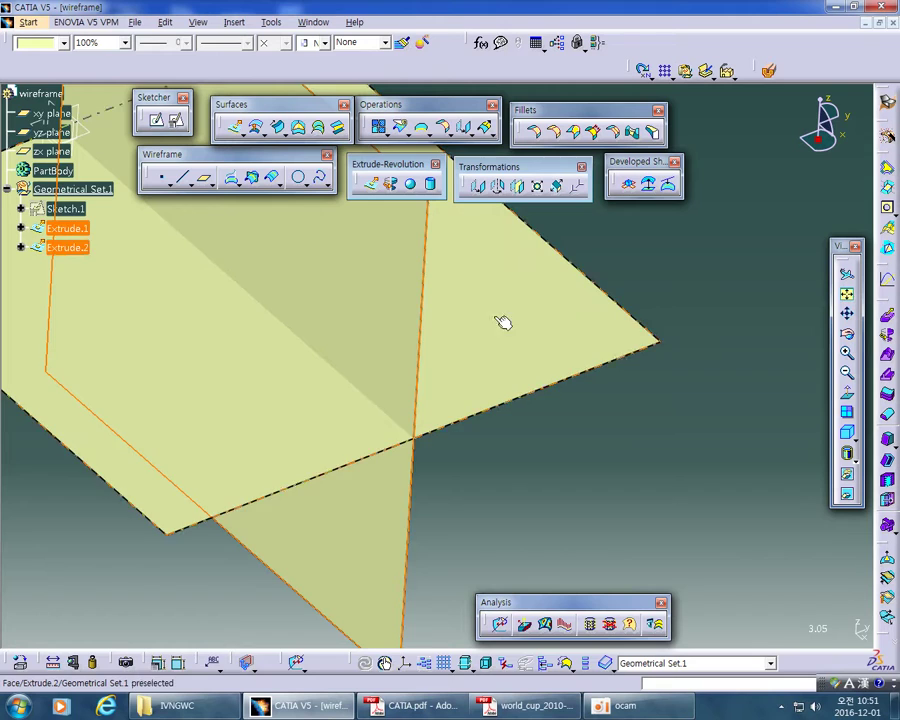
left_click(458, 359)
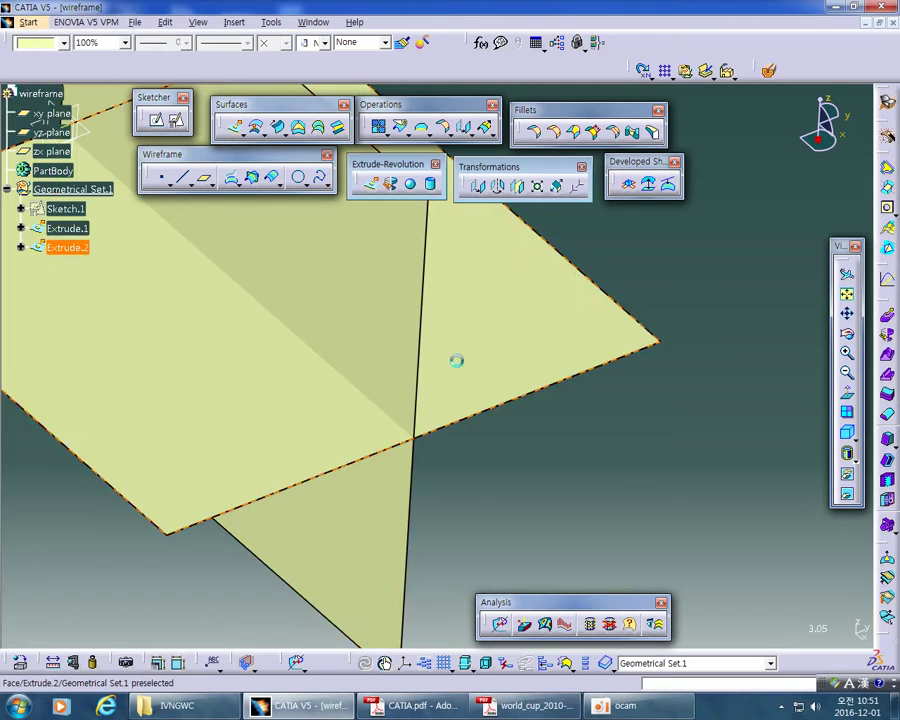
left_click(782, 536)
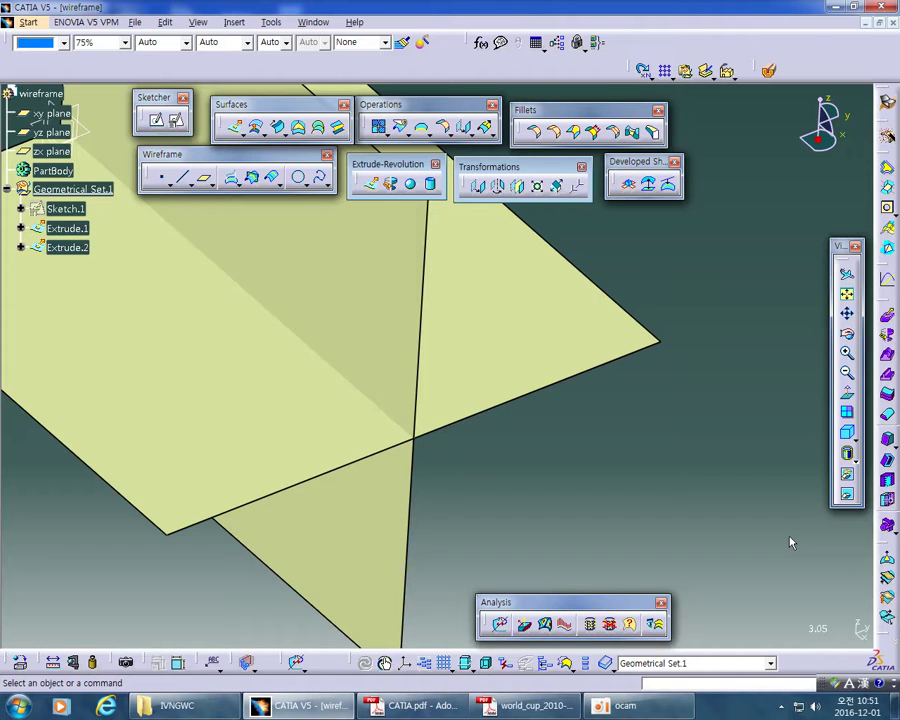
middle_click_drag(788, 440, 775, 590, "ctrl")
Step: Hide and re-show Extrude.1 and Extrude.2 in turn to tell the two surfaces apart
left_click(78, 233)
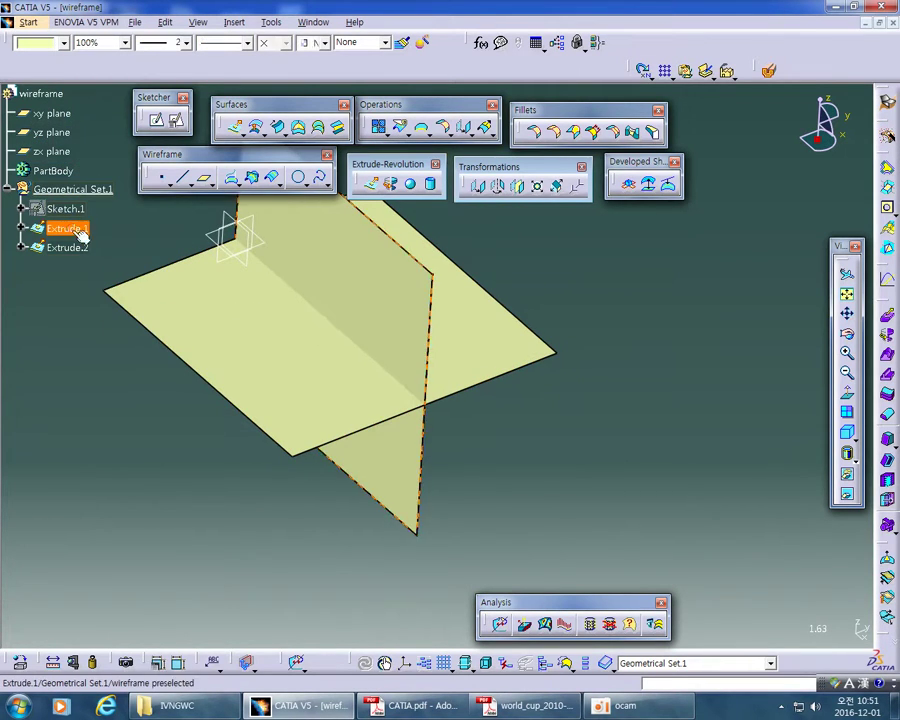
key("space")
left_click(80, 233)
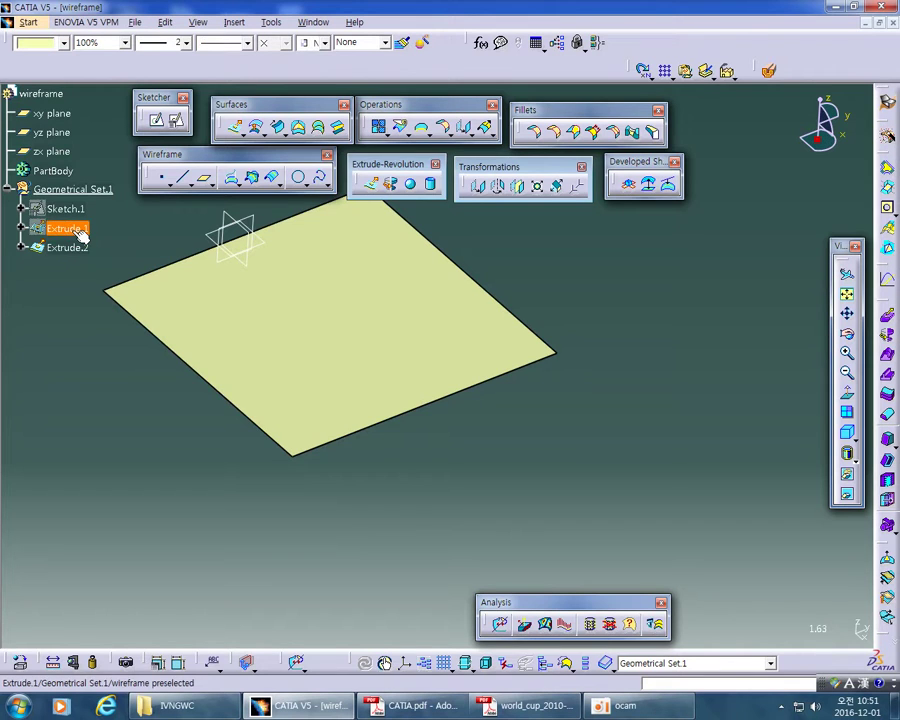
key("space")
left_click(72, 245)
key("space")
left_click(72, 245)
key("space")
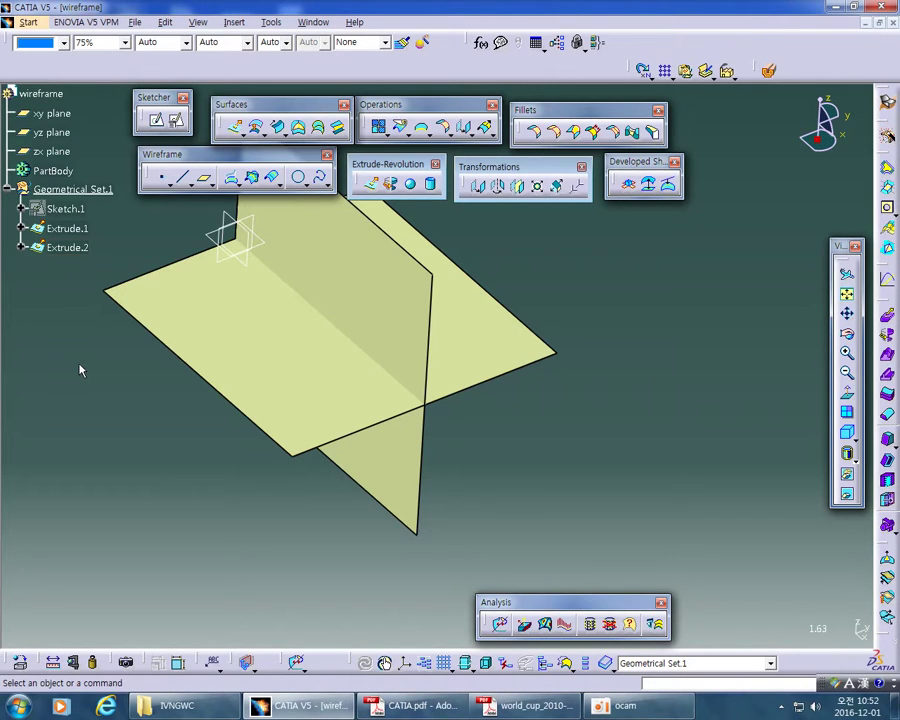
Step: Start a Standard-mode Trim with Extrude.1 and Extrude.2 as the trimmed elements
middle_click_drag(504, 262, 530, 297)
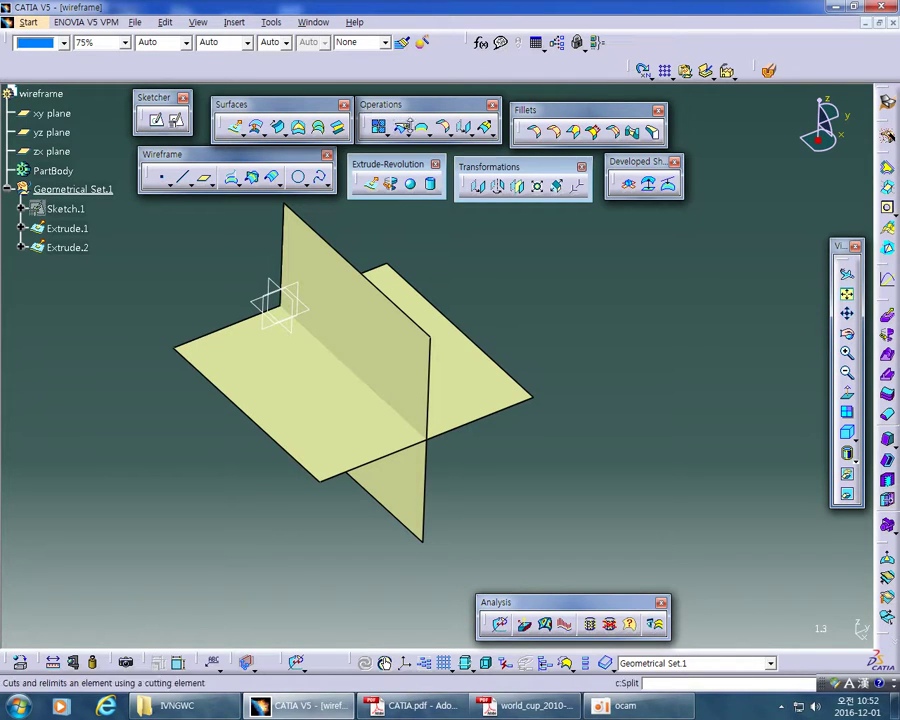
left_click(410, 135)
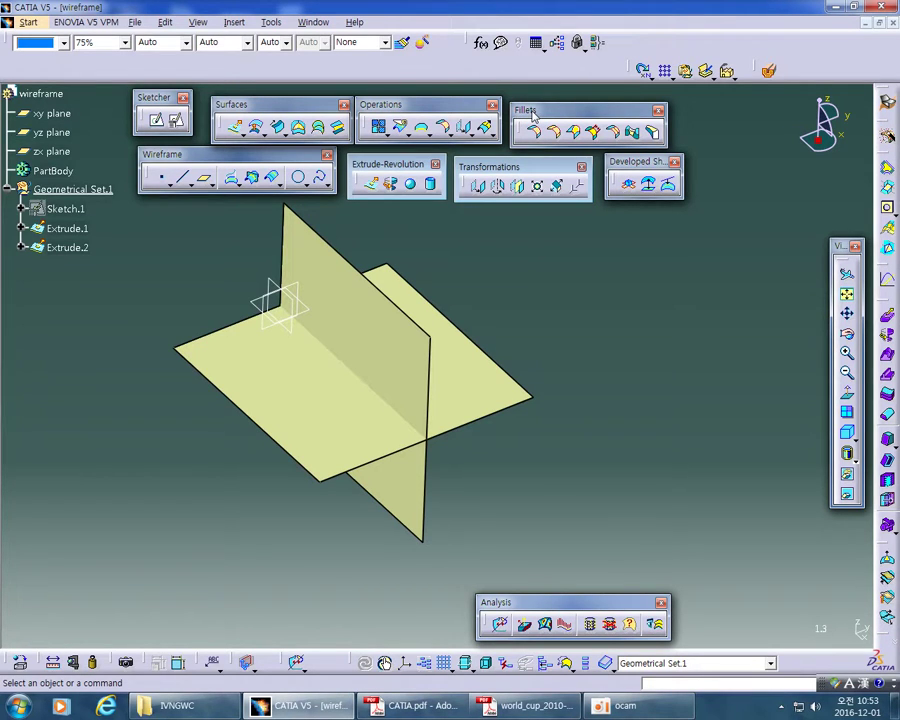
left_click(408, 133)
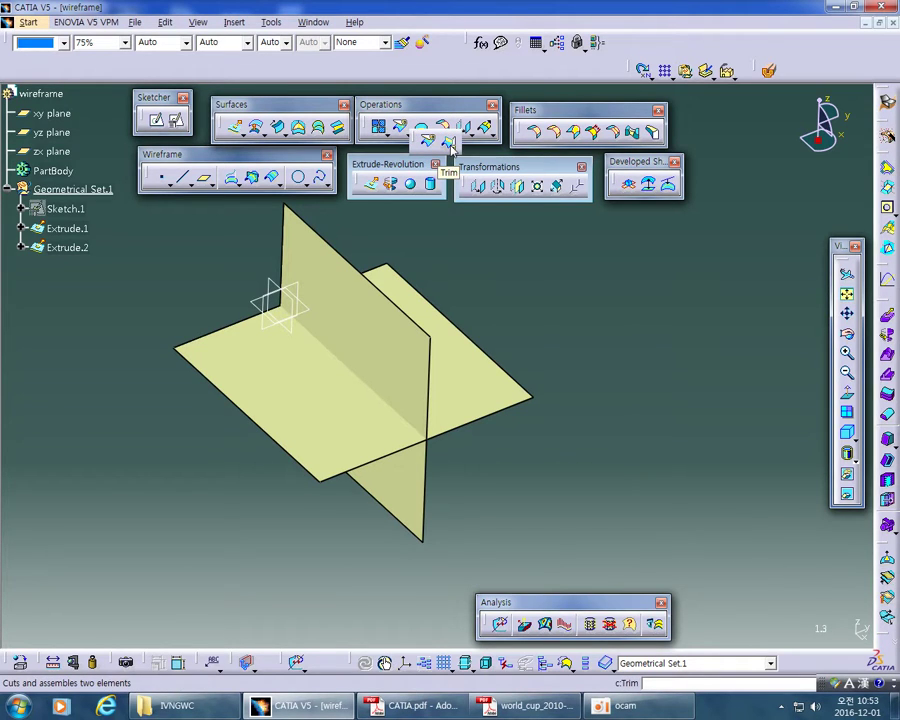
left_click(451, 143)
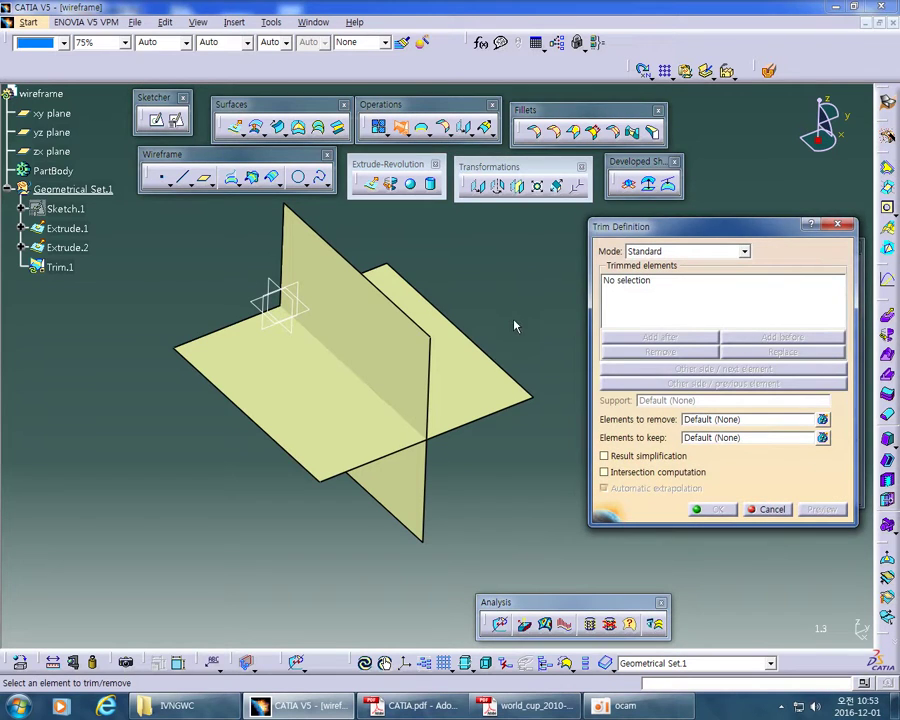
left_click_drag(626, 233, 582, 223)
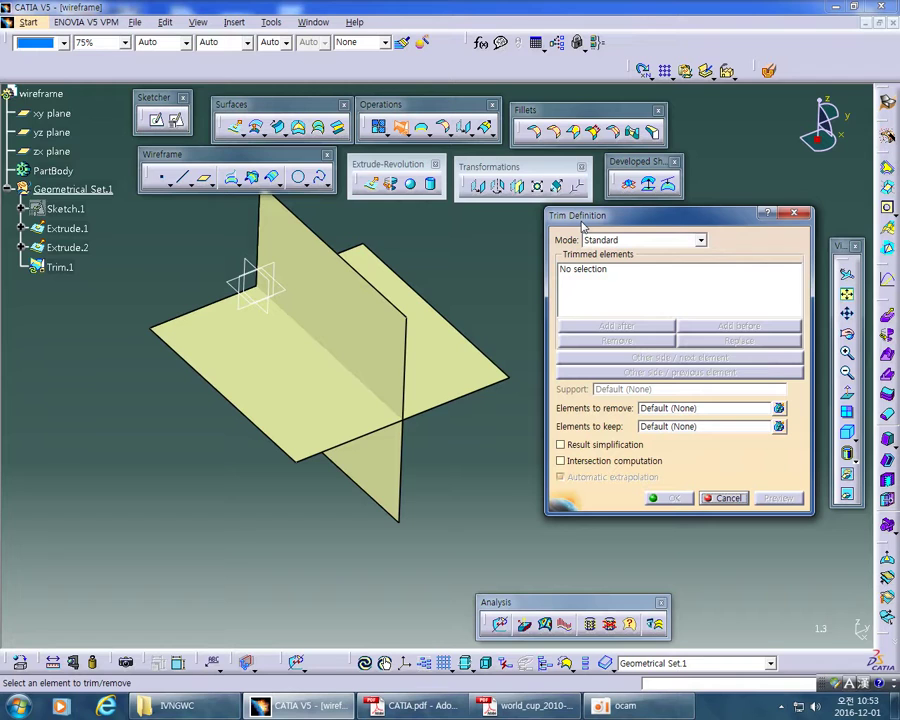
mouse_move(483, 475)
middle_mouse_down()
mouse_move(482, 434)
mouse_move(494, 408)
mouse_move(478, 482)
mouse_move(471, 478)
middle_mouse_up()
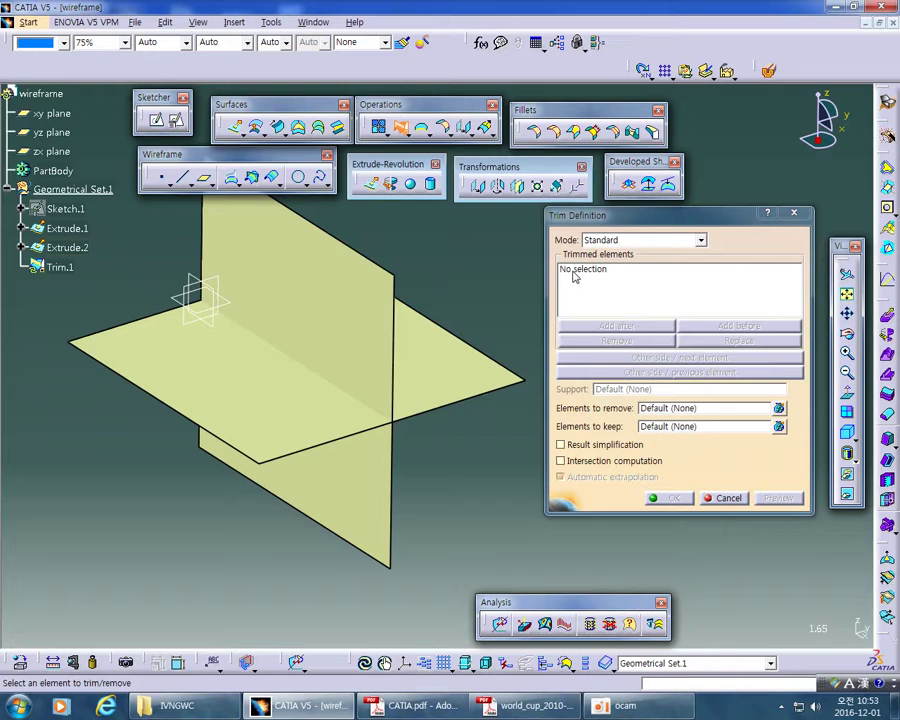
left_click(330, 301)
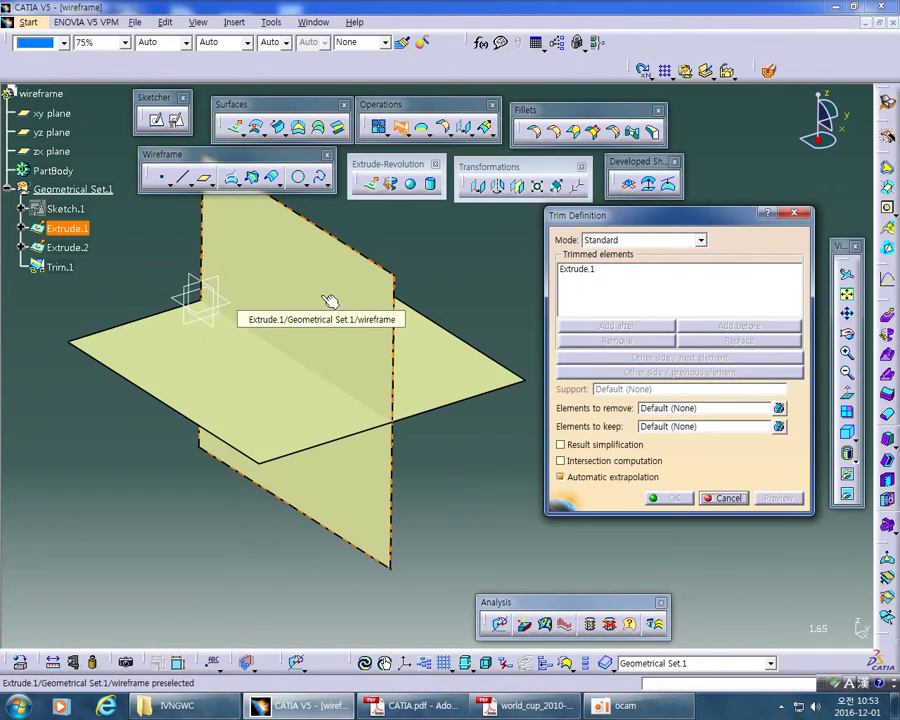
left_click(435, 372)
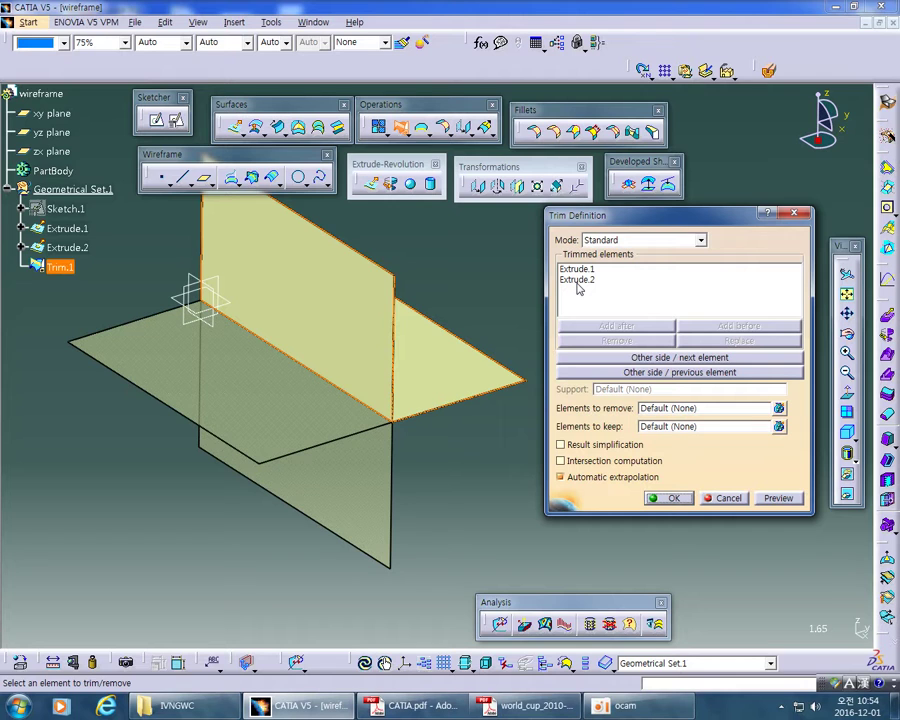
Step: Try the other kept side of Extrude.2 and of Extrude.1 in the trim preview, returning each to its original side
middle_click_drag(463, 483, 432, 499)
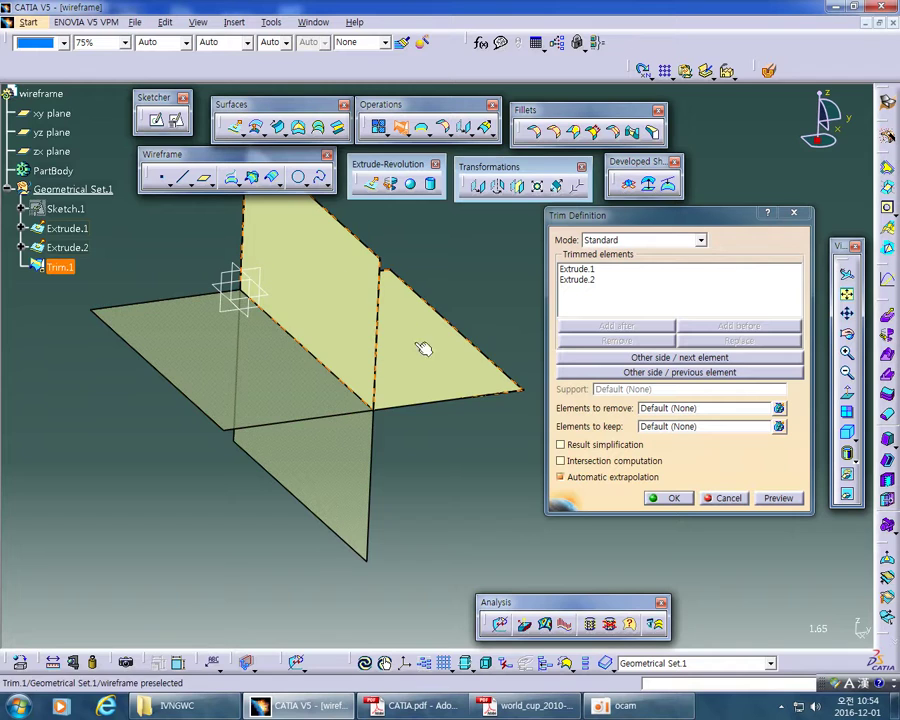
middle_click_drag(453, 486, 362, 490)
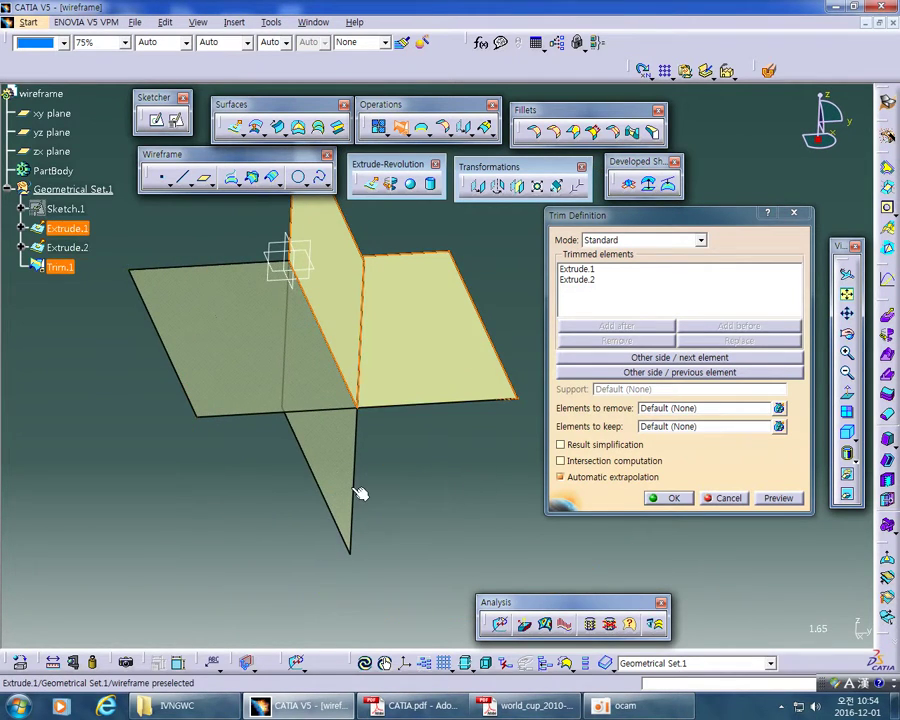
mouse_move(458, 515)
middle_mouse_down()
mouse_move(484, 518)
mouse_move(470, 515)
middle_mouse_up()
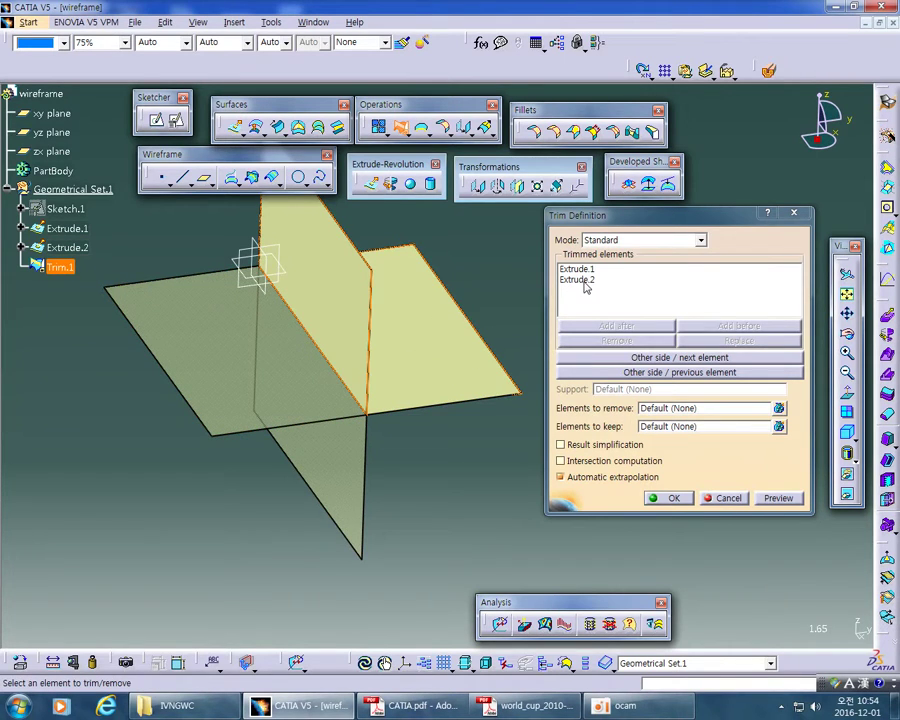
left_click(625, 372)
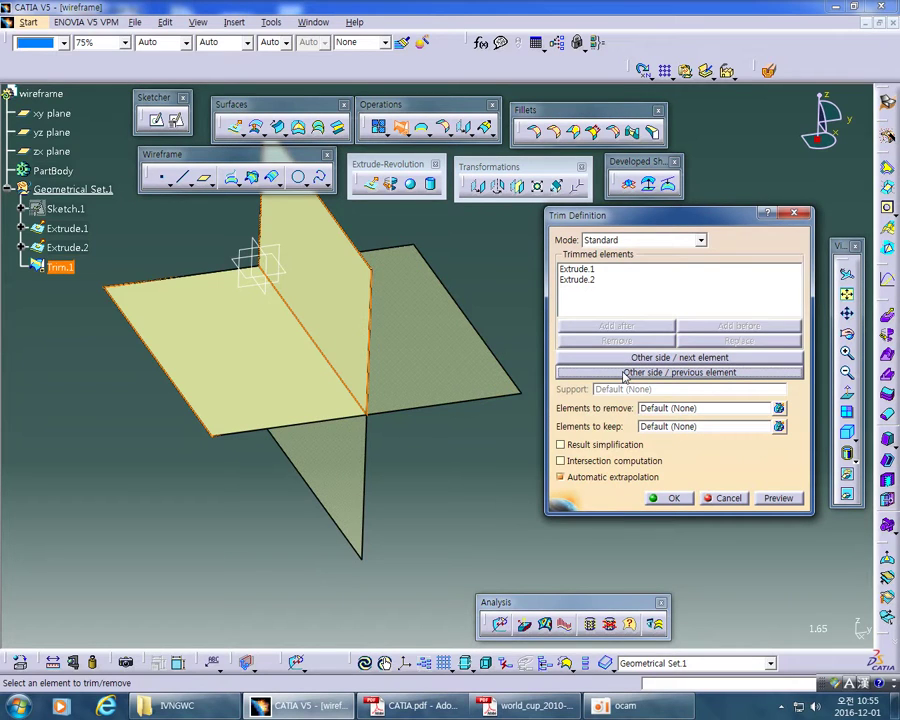
left_click(625, 373)
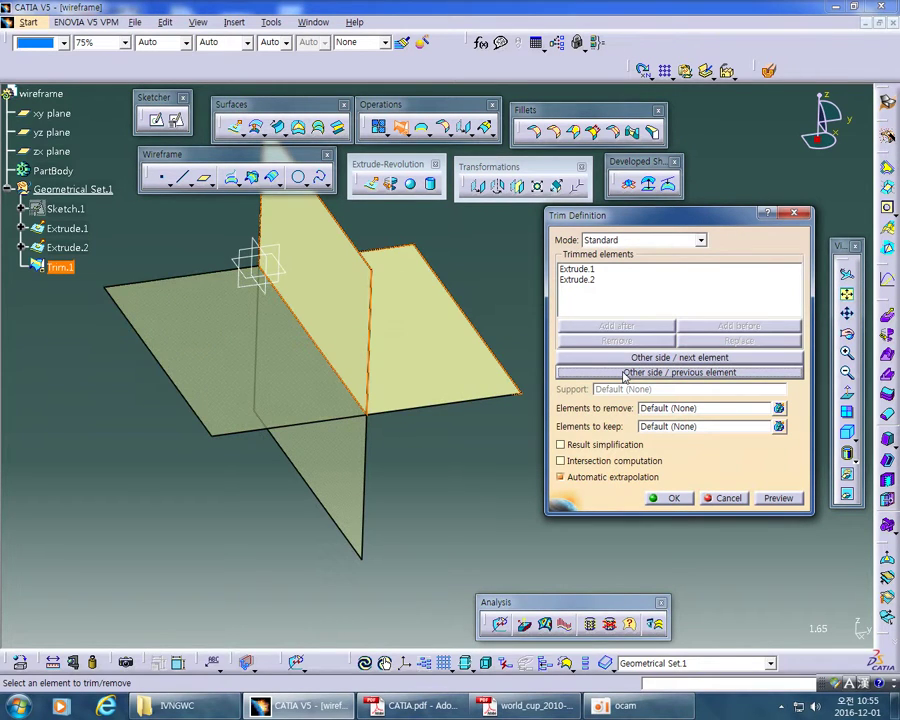
left_click(625, 373)
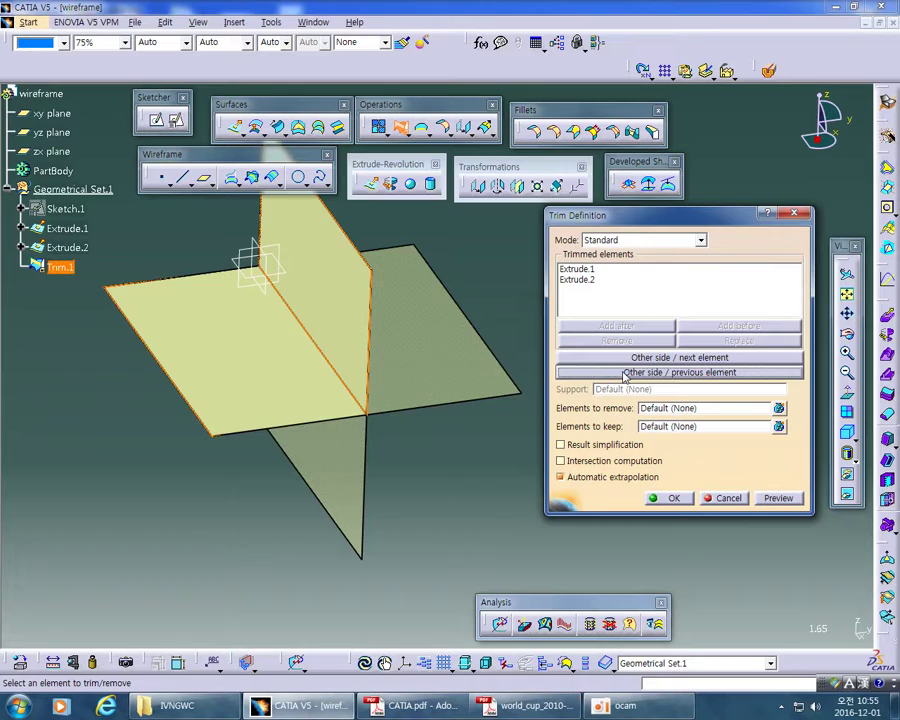
left_click(625, 373)
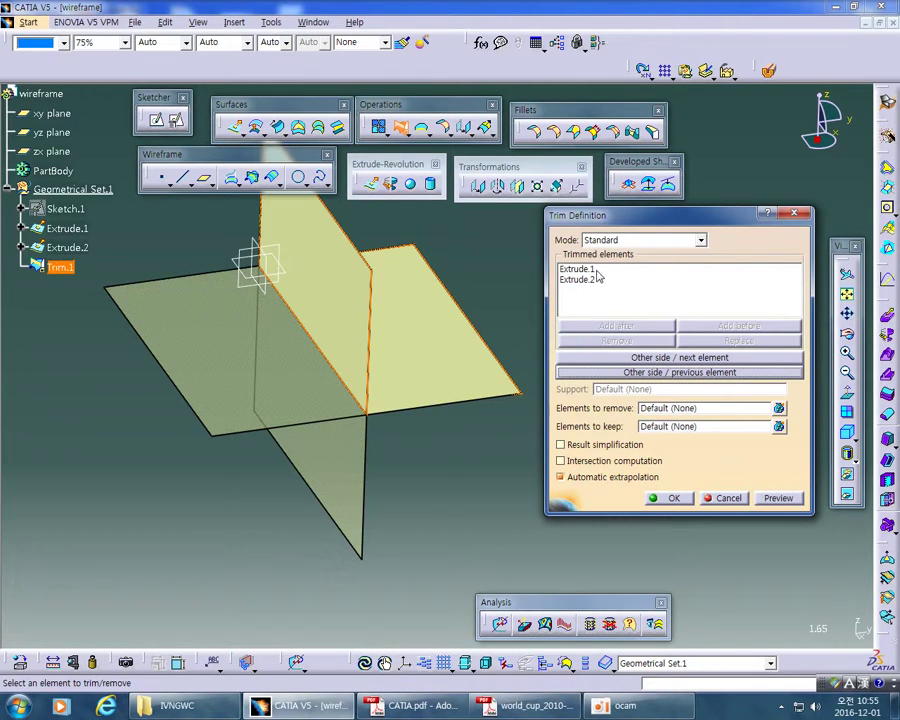
left_click(617, 362)
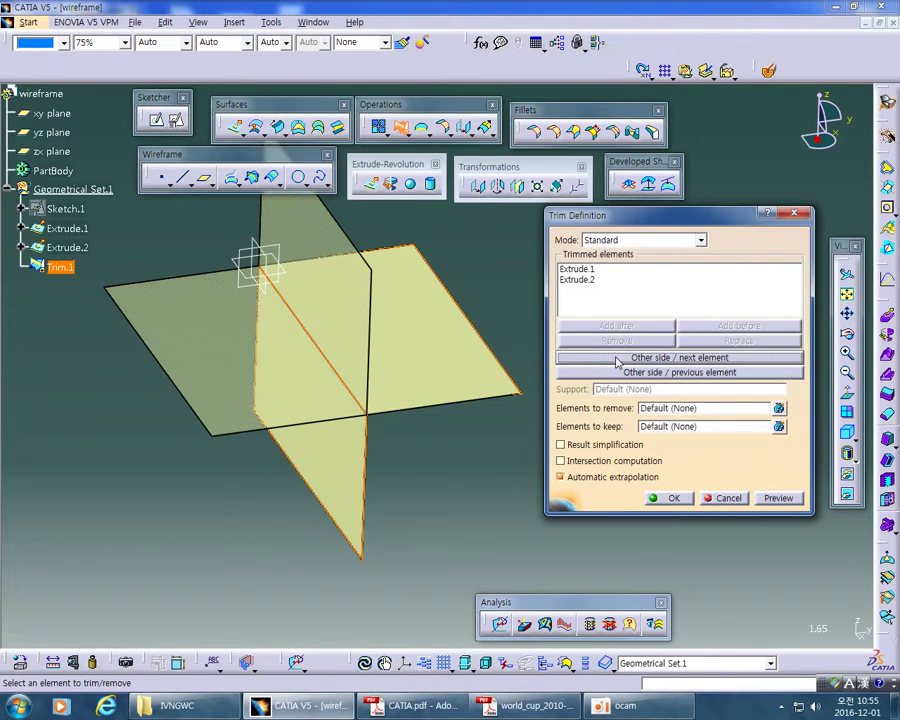
left_click(617, 362)
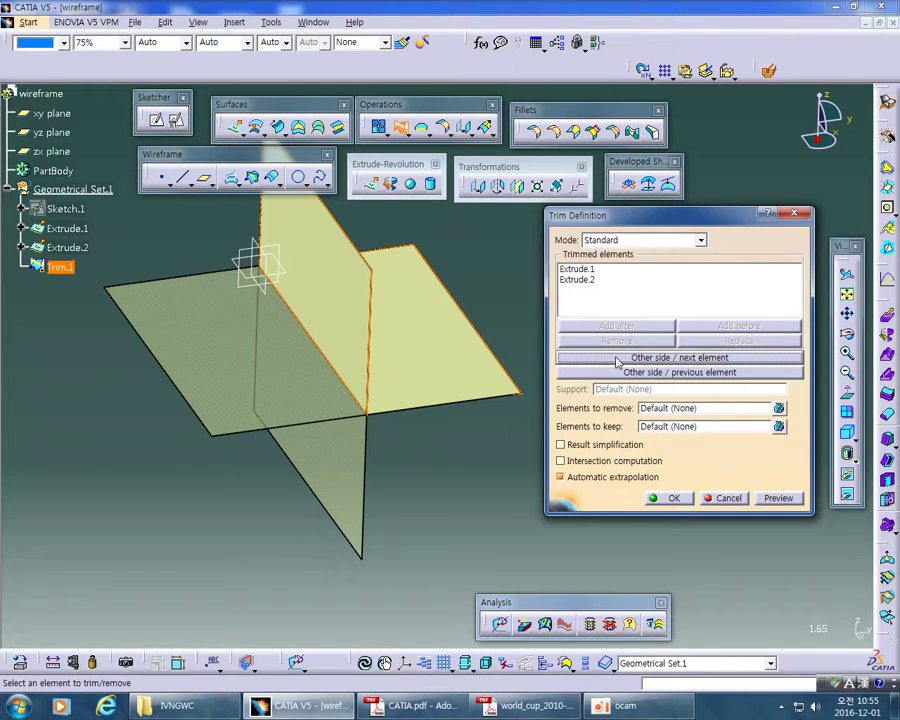
middle_click_drag(470, 452, 255, 414)
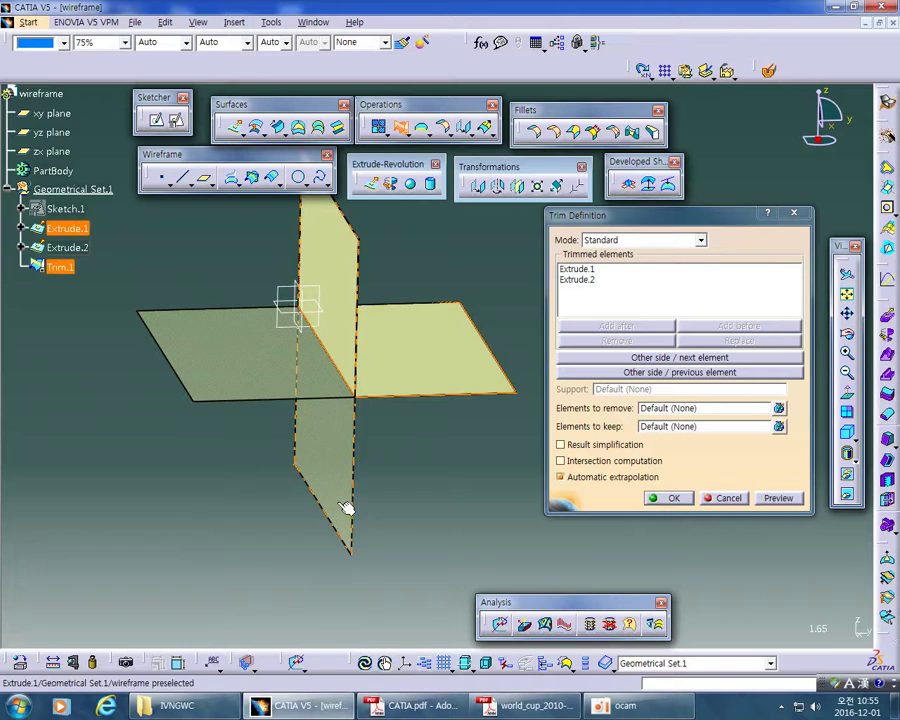
Step: Switch the trim to keep the lower half of vertical Extrude.1 and the negative-Y half of horizontal Extrude.2, and create it
left_click(604, 358)
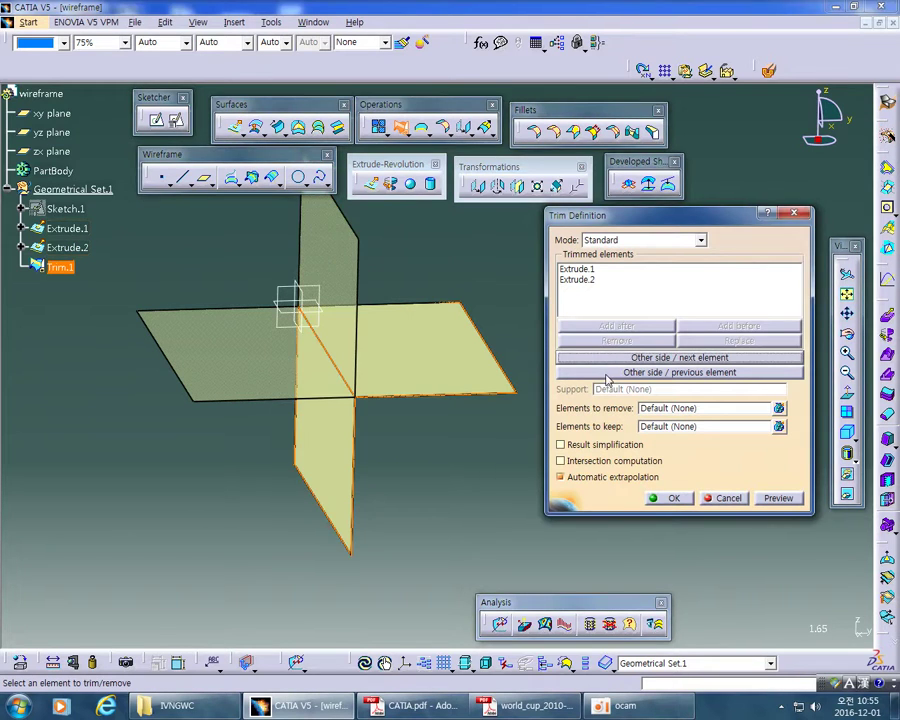
left_click(605, 374)
mouse_move(522, 507)
middle_mouse_down()
mouse_move(489, 494)
mouse_move(492, 487)
mouse_move(518, 479)
mouse_move(535, 494)
middle_mouse_up()
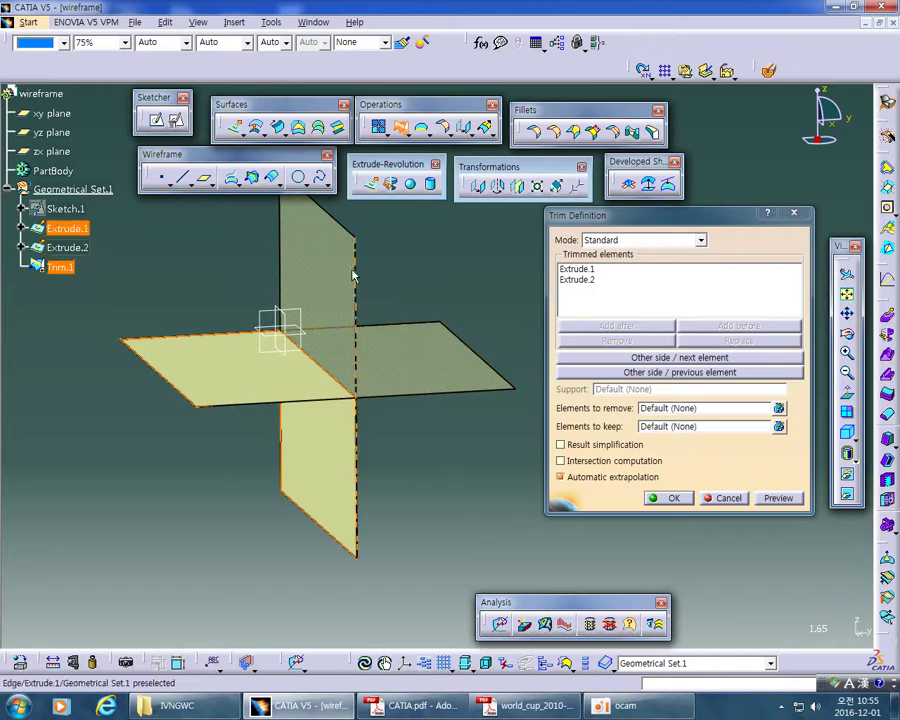
left_click(670, 498)
middle_click_drag(555, 489, 676, 477)
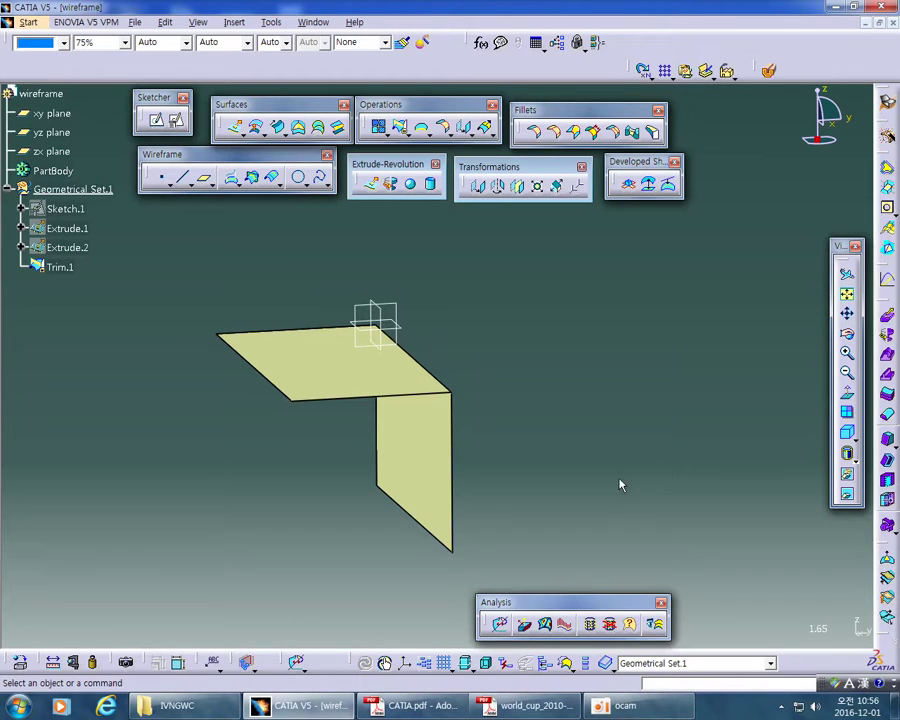
middle_click_drag(604, 459, 622, 439)
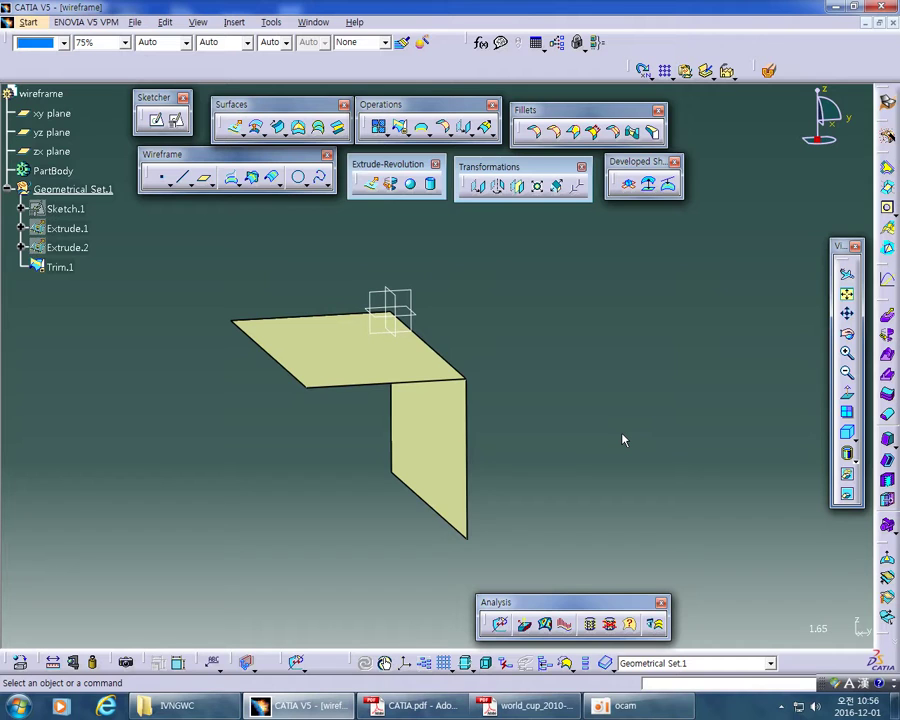
middle_click_drag(562, 437, 432, 458)
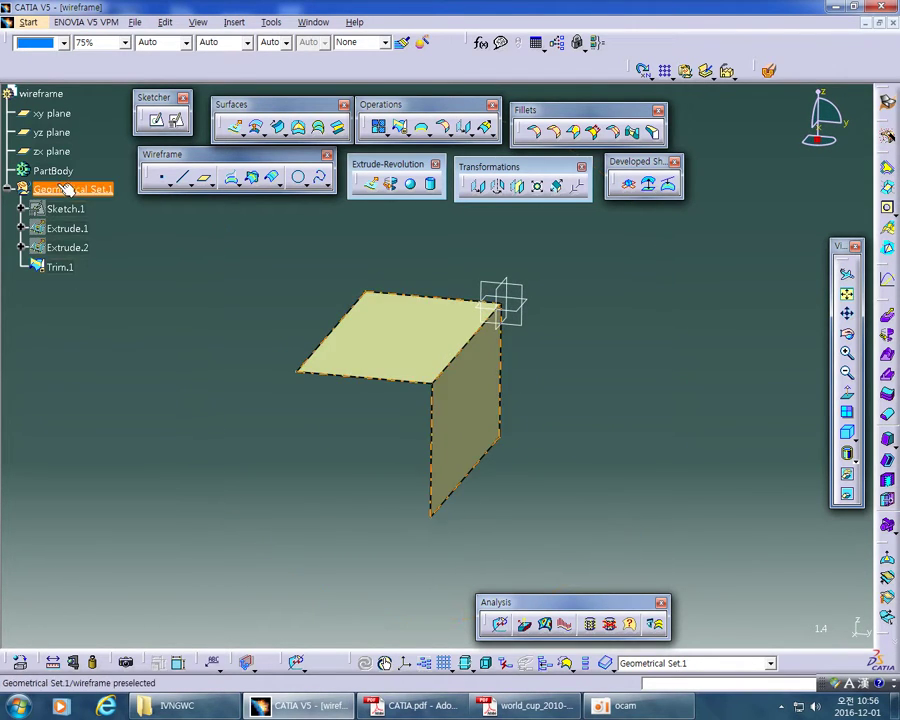
Step: Highlight Trim.1 in the model to check which faces belong to the trimmed surface
left_click(60, 267)
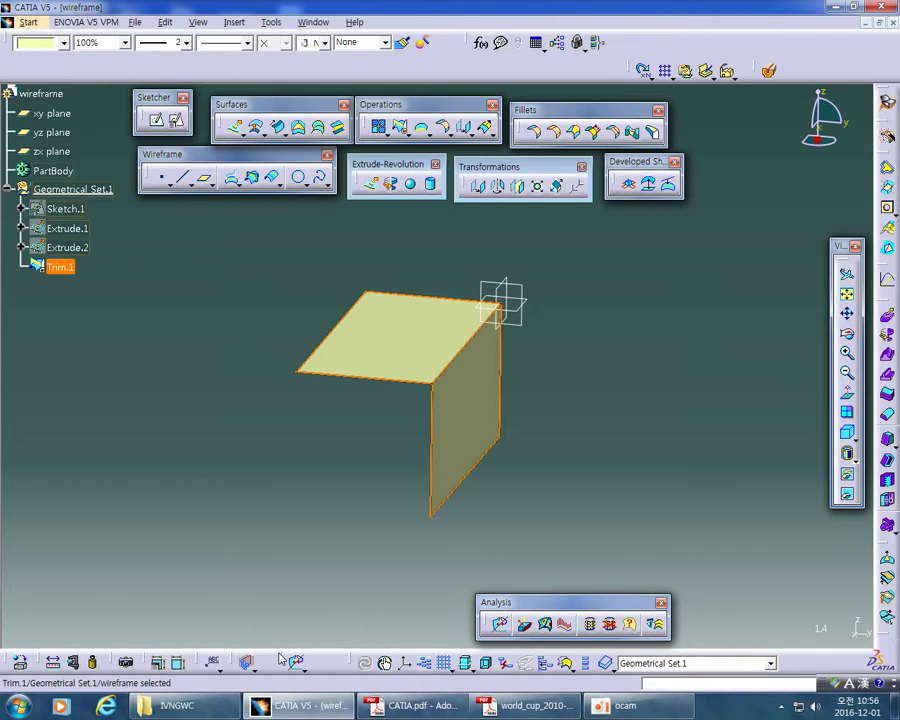
left_click(174, 541)
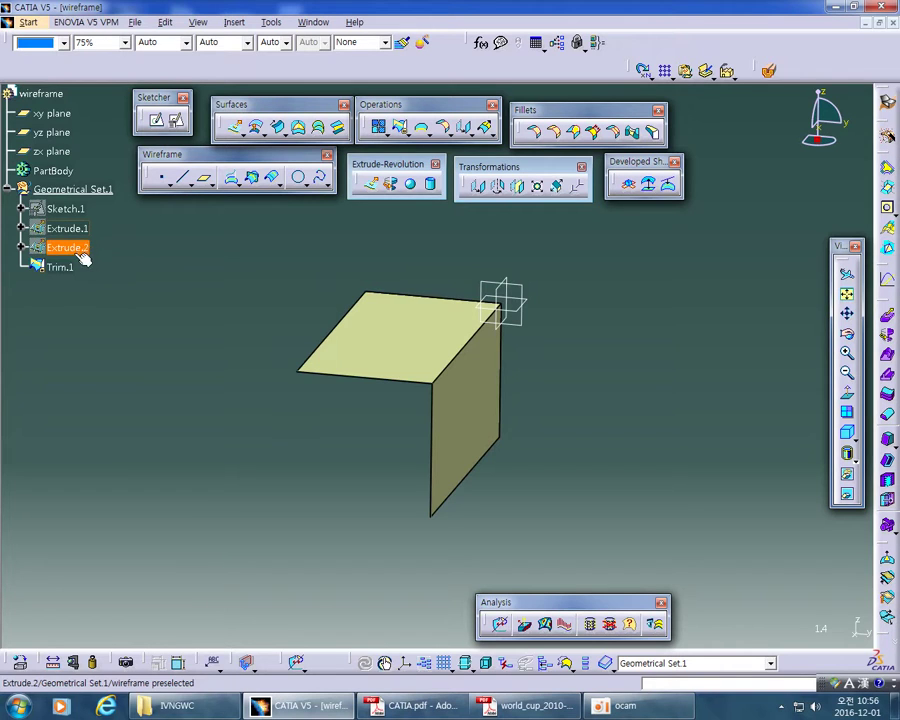
left_click(66, 268)
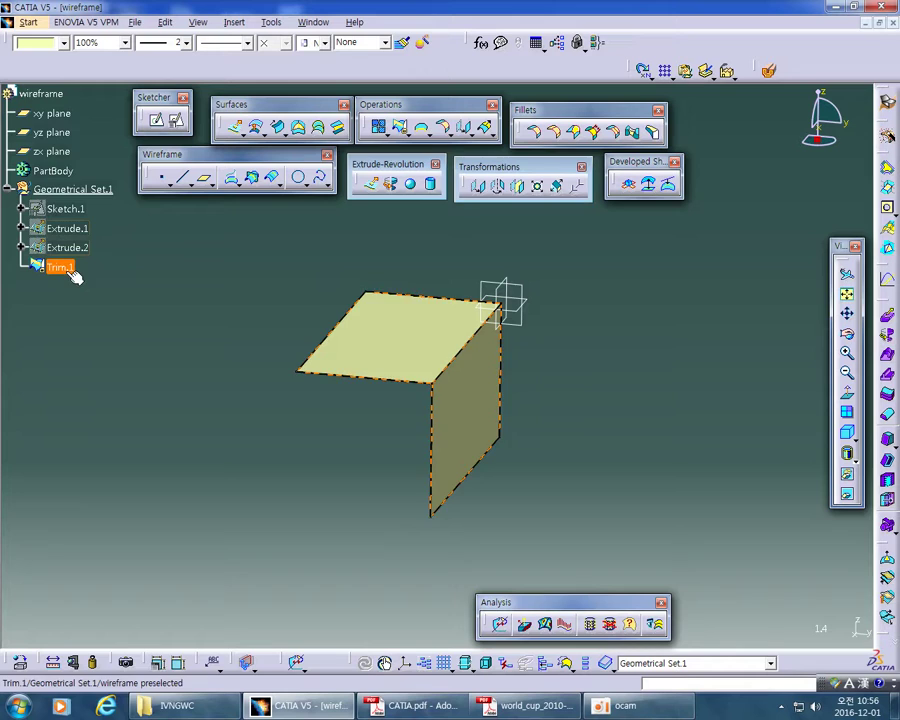
left_click(79, 309)
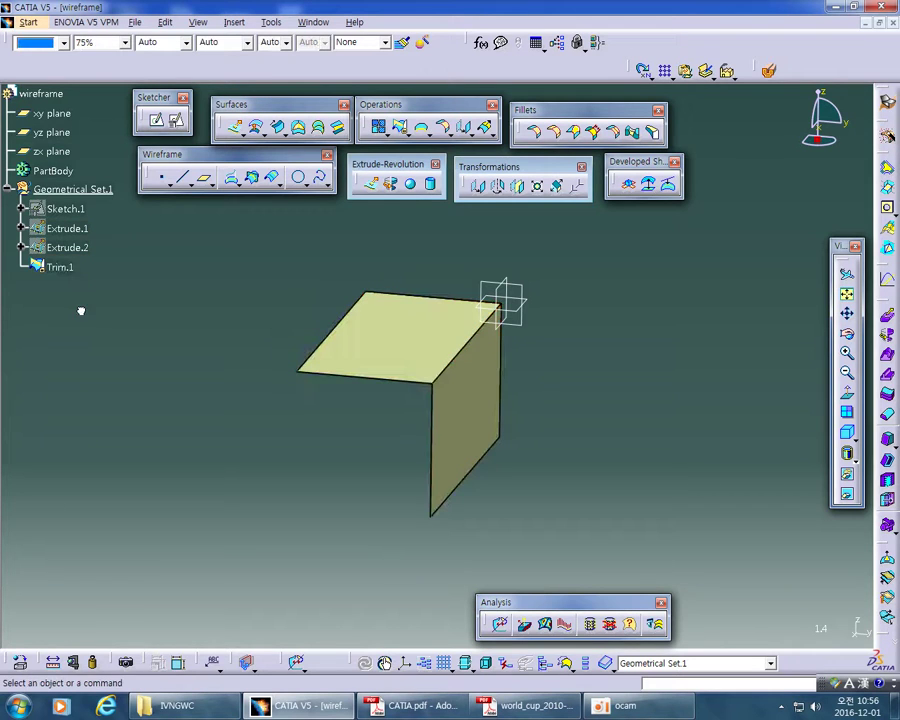
Step: Show the hidden Extrude.2 and Extrude.1 surfaces together with the trimmed surface
left_click(82, 246)
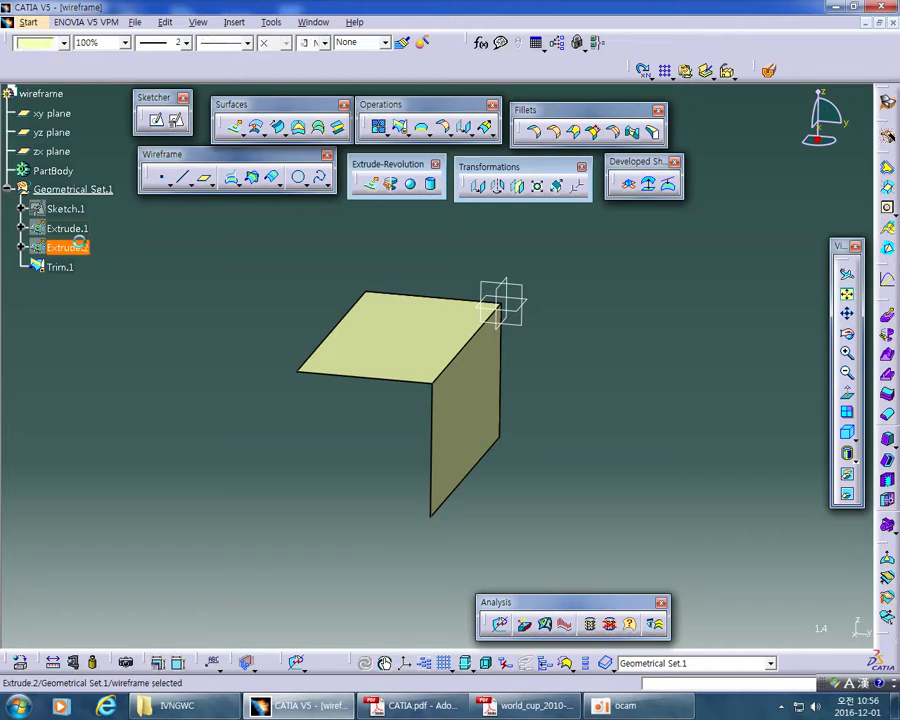
key("space")
left_click(89, 233)
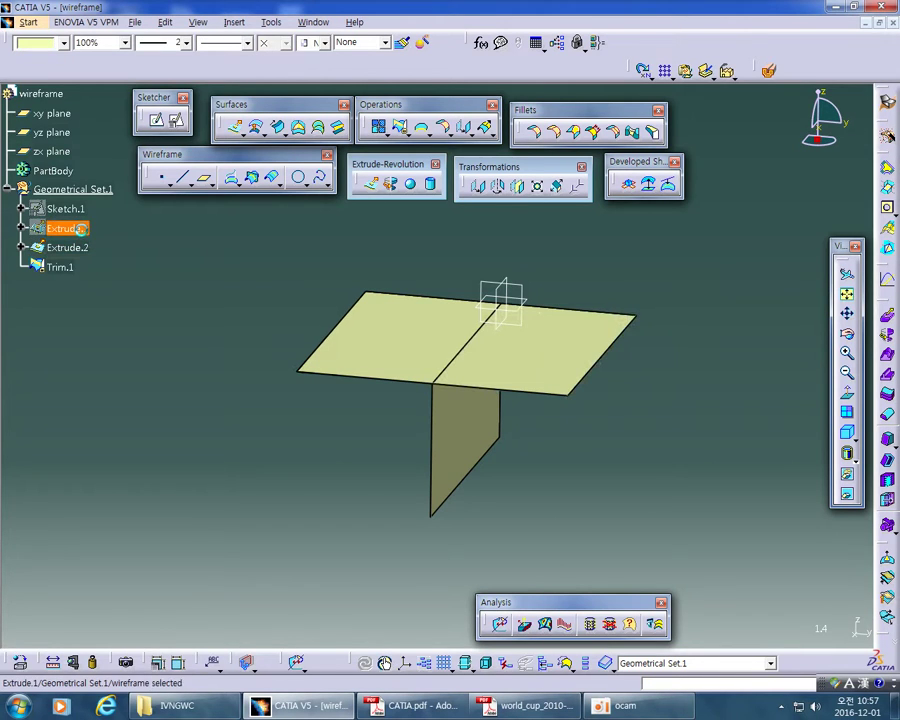
key("space")
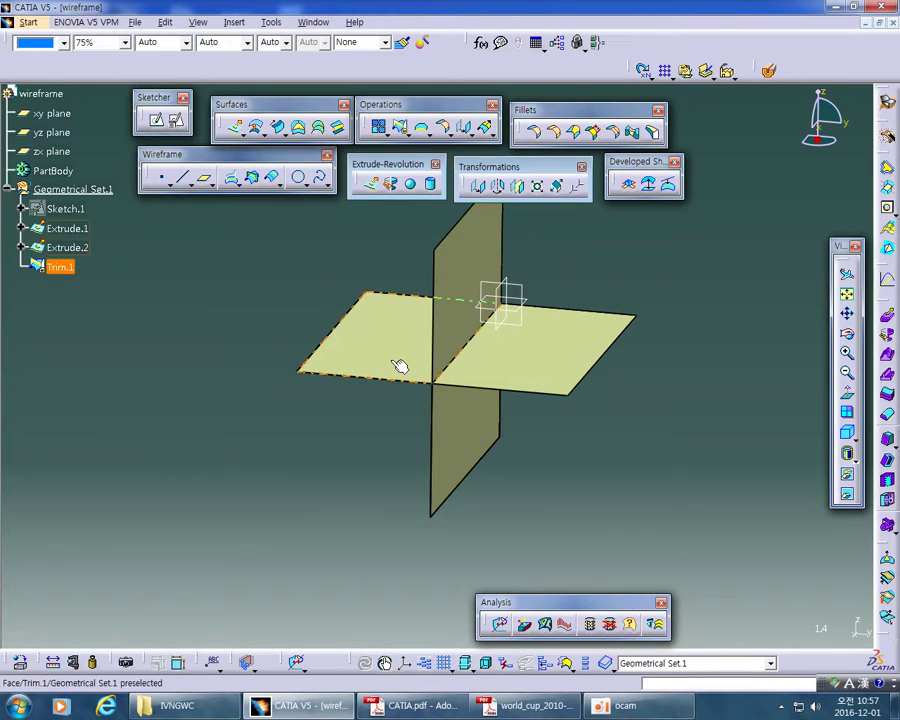
Step: Hide and re-show Extrude.2 and Extrude.1 in turn to compare them with Trim.1, leaving both hidden
left_click(80, 252)
key("space")
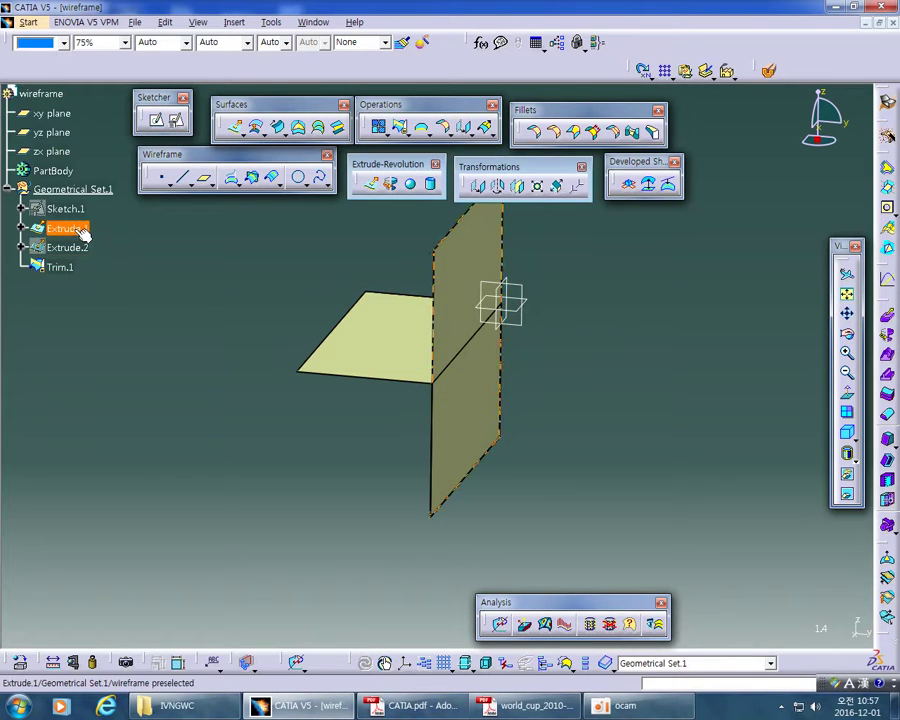
left_click(82, 231)
key("space")
left_click(85, 232)
key("space")
left_click(84, 232)
key("space")
left_click(75, 245)
key("space")
left_click(85, 231)
key("space")
left_click(85, 232)
key("space")
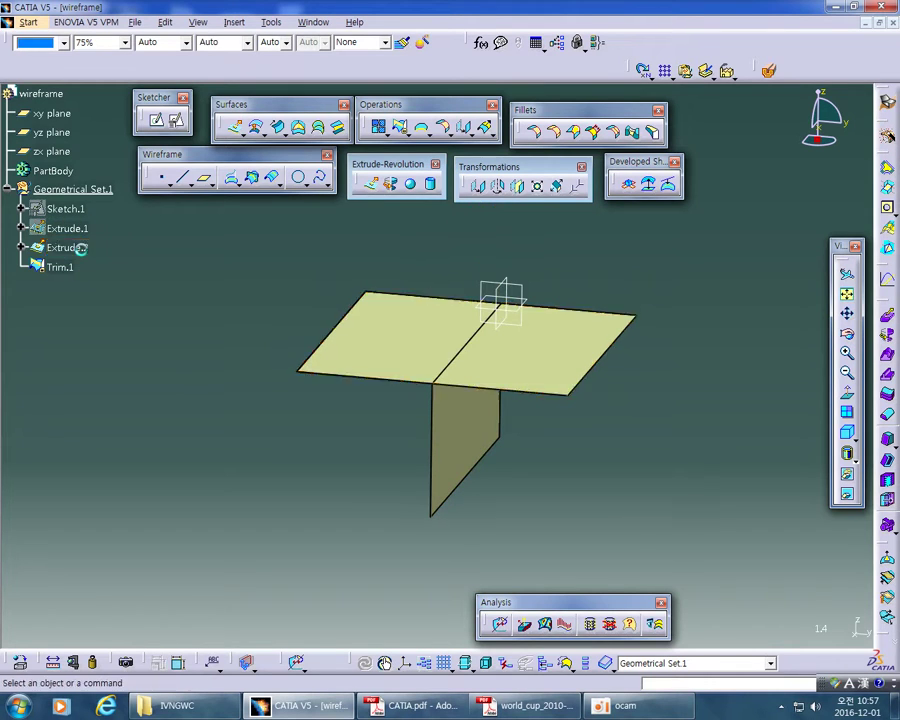
left_click(75, 247)
key("space")
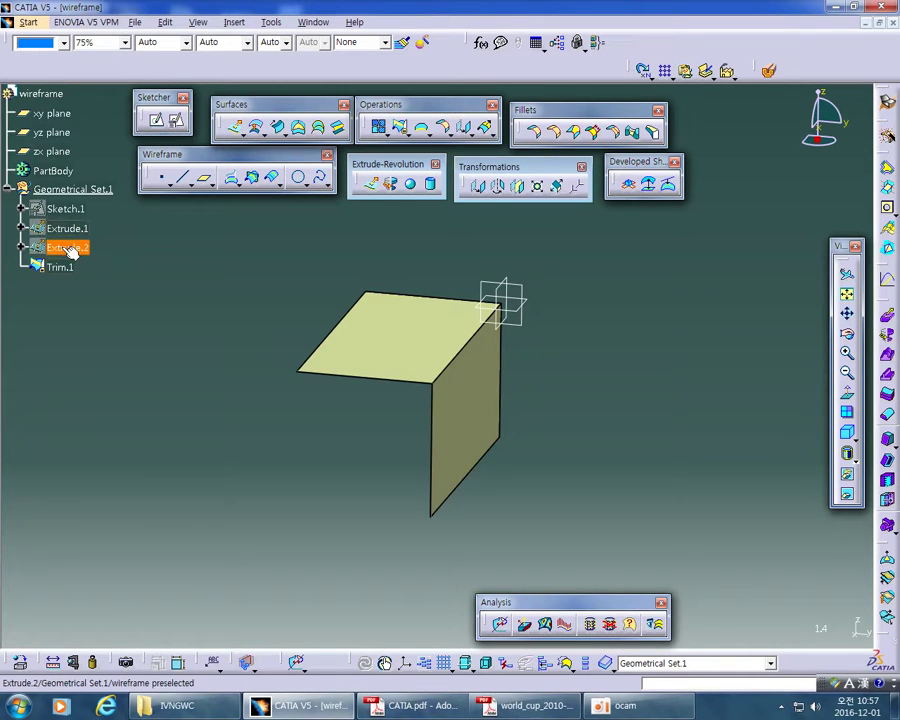
Step: Delete Trim.1 without deleting its exclusive parents
right_click(63, 268)
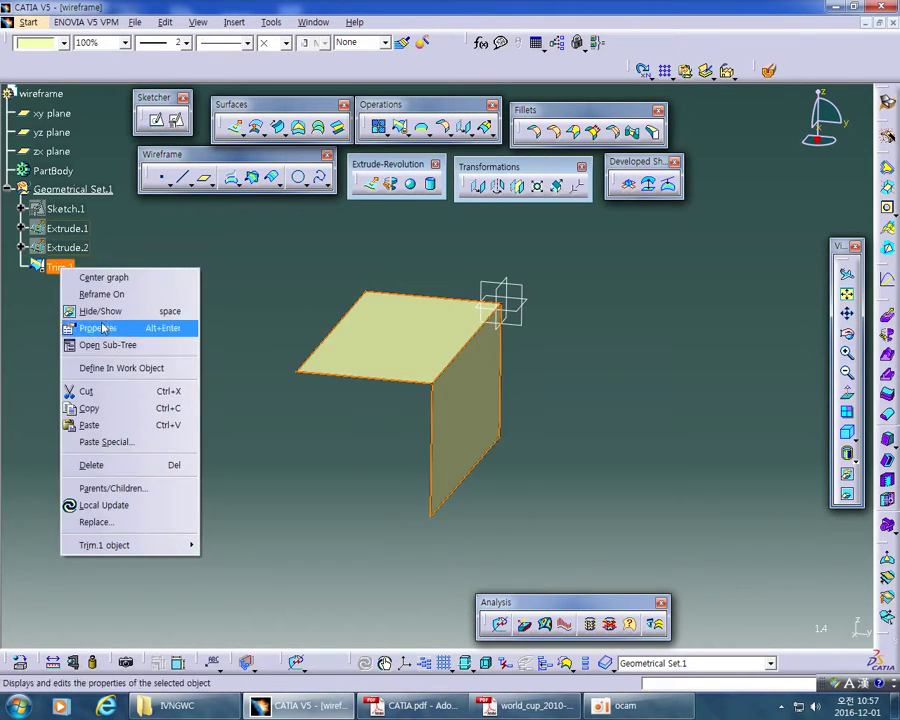
left_click(118, 466)
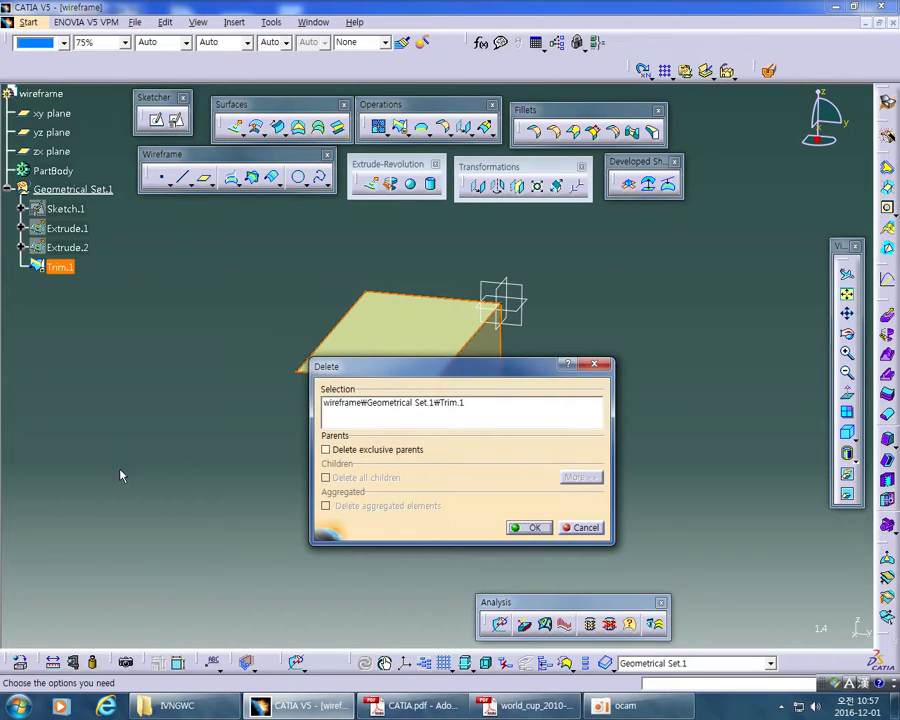
left_click(520, 527)
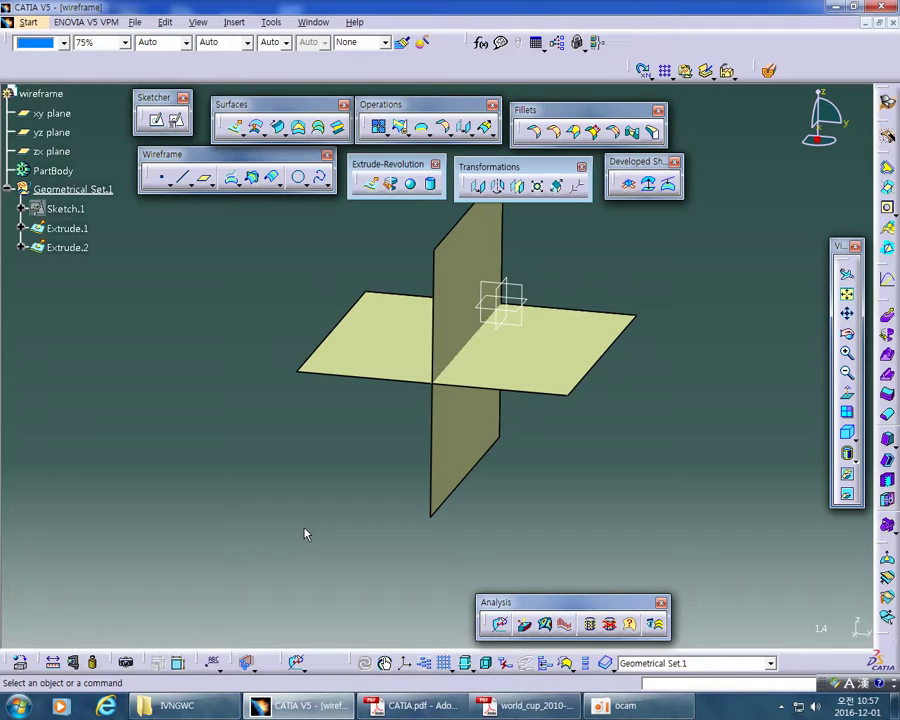
Step: Trim Extrude.1 and Extrude.2 in Standard mode, keeping the lower half of vertical Extrude.1 and the negative-Y half of Extrude.2
left_click(400, 127)
left_click(481, 340)
left_click(526, 367)
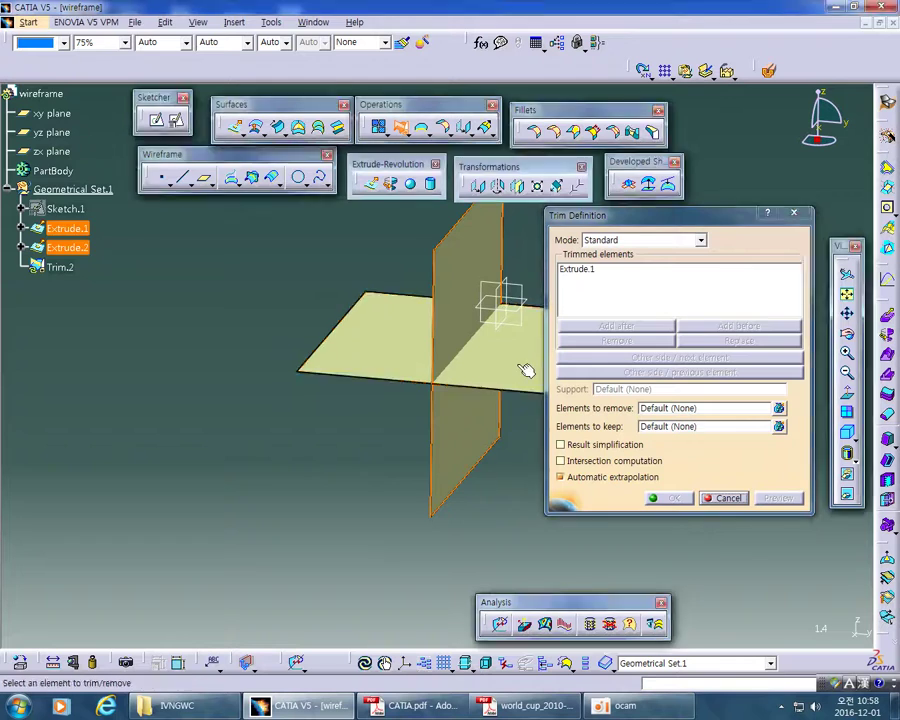
left_click(610, 358)
left_click(630, 372)
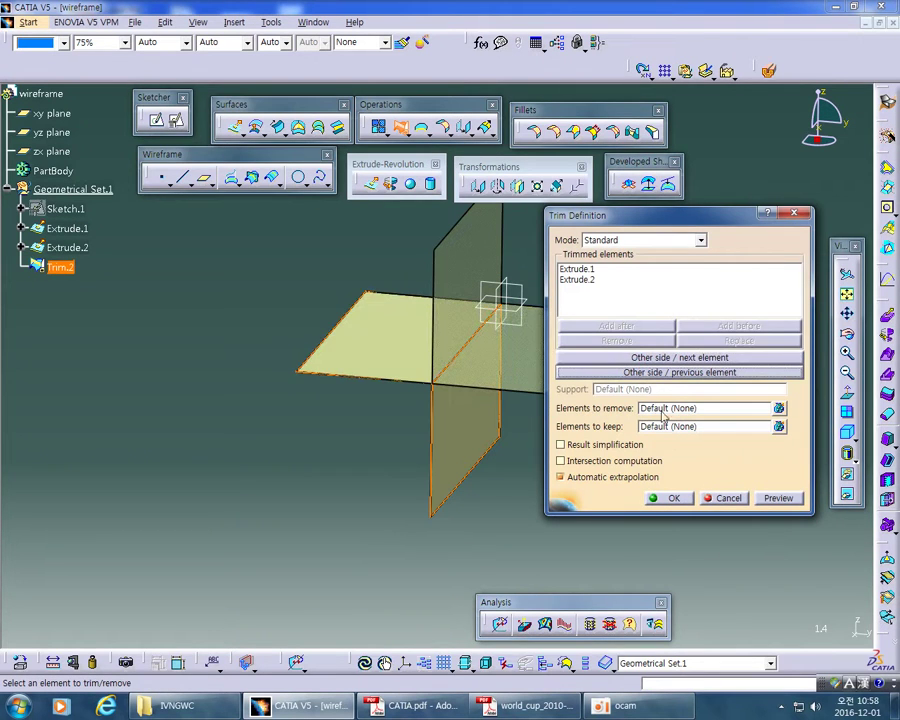
left_click(688, 503)
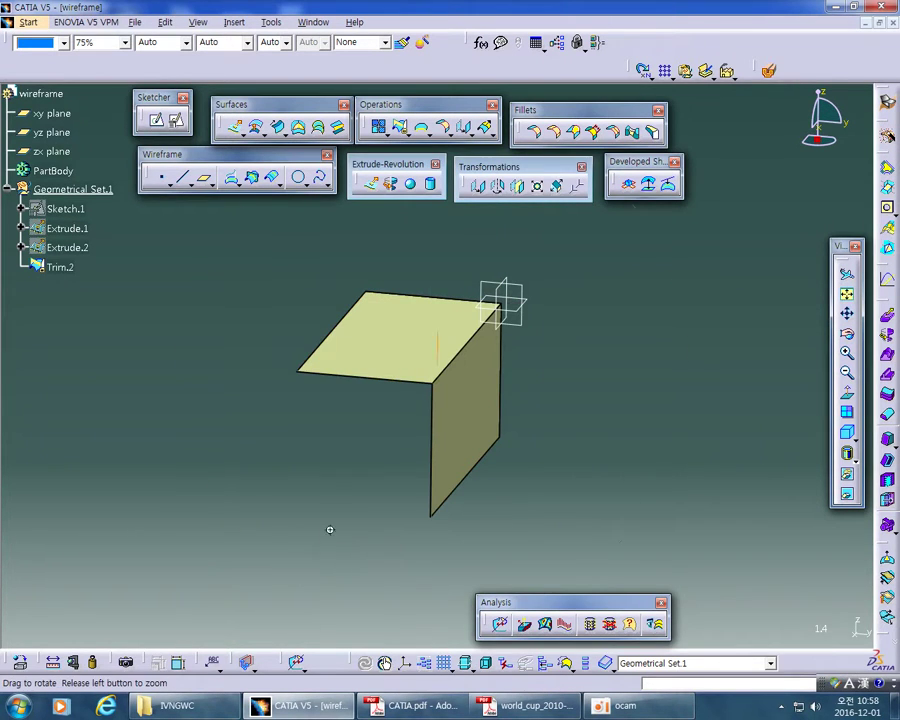
Step: Examine the new trimmed surface from several angles, highlighting Trim.2 as a whole and looking closely at its edges
middle_click_drag(328, 528, 648, 432)
middle_click_drag(532, 233, 577, 244)
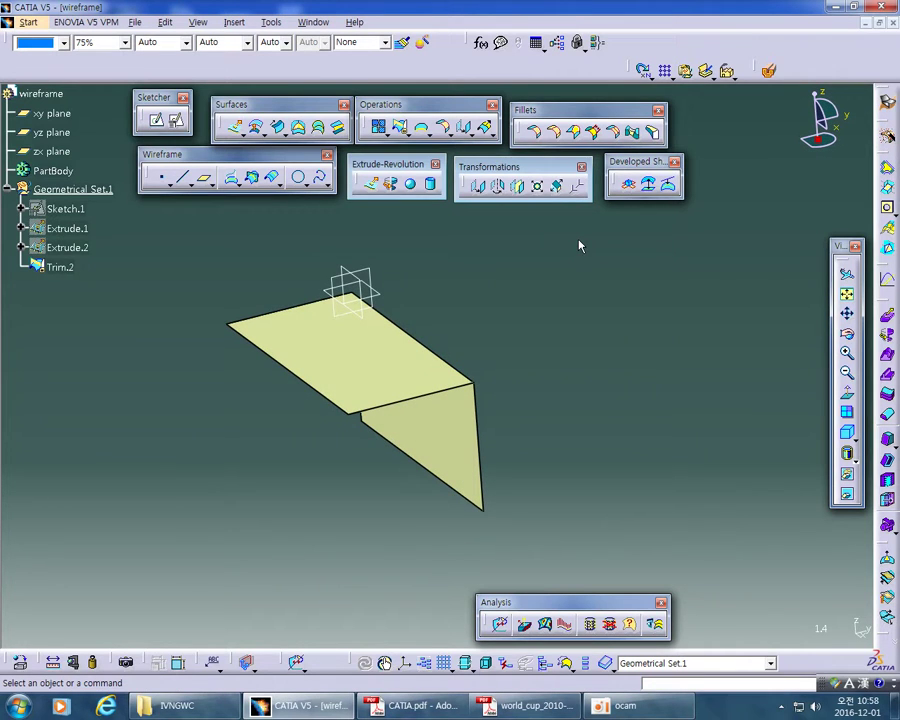
middle_click_drag(657, 428, 617, 386)
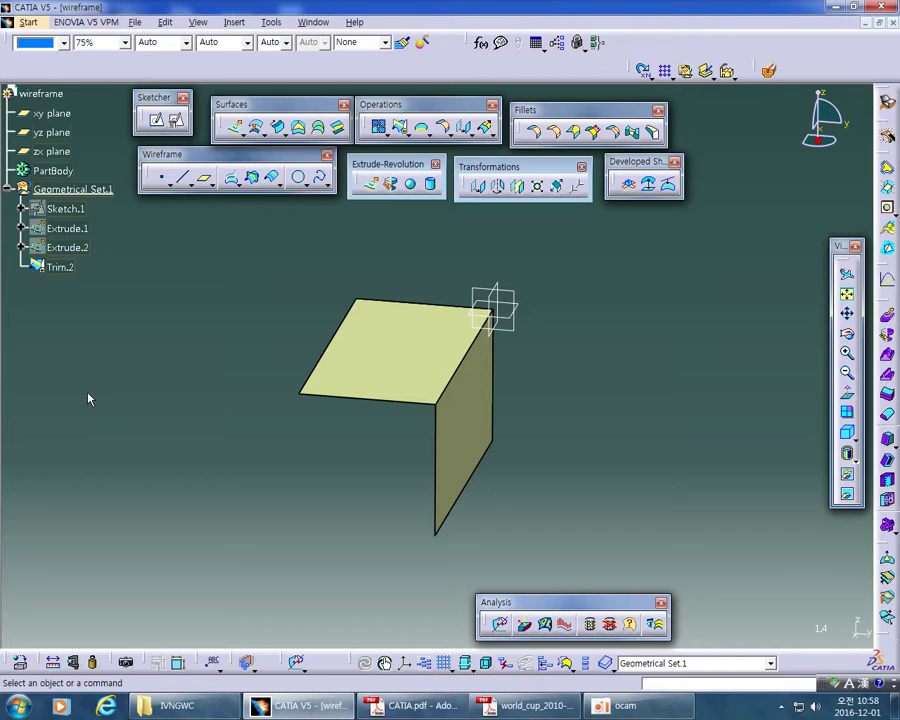
left_click(60, 267)
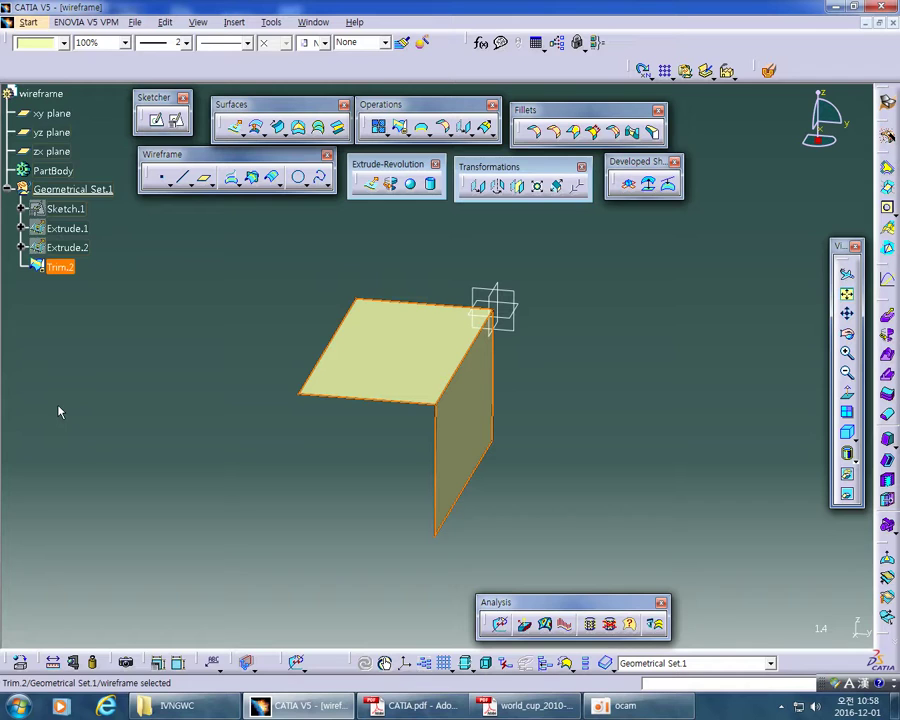
left_click(524, 422)
middle_click_drag(625, 470, 612, 414)
middle_click_drag(566, 450, 573, 293)
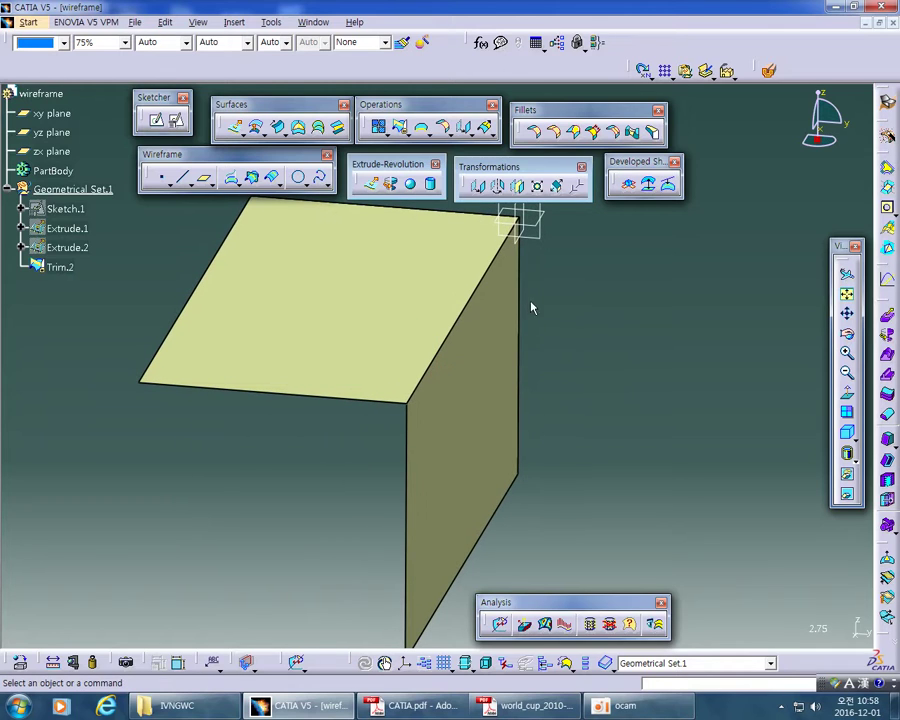
left_click(518, 325)
left_click(578, 316)
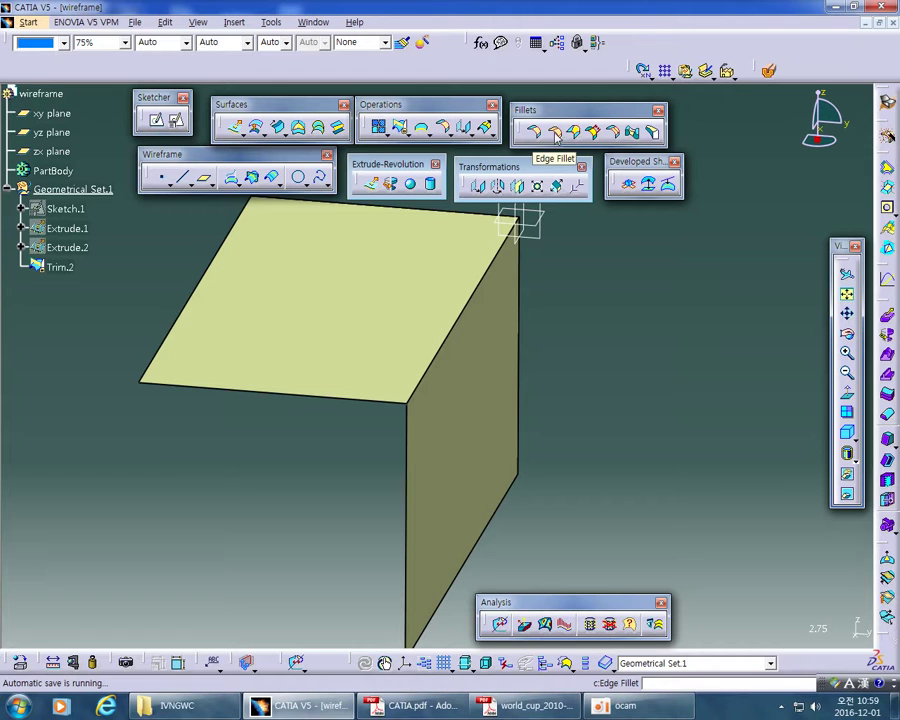
Step: Add a 10 mm radius edge fillet to the shared edge of Trim.2, with Smooth extremities and Tangency selection mode
key("Return")
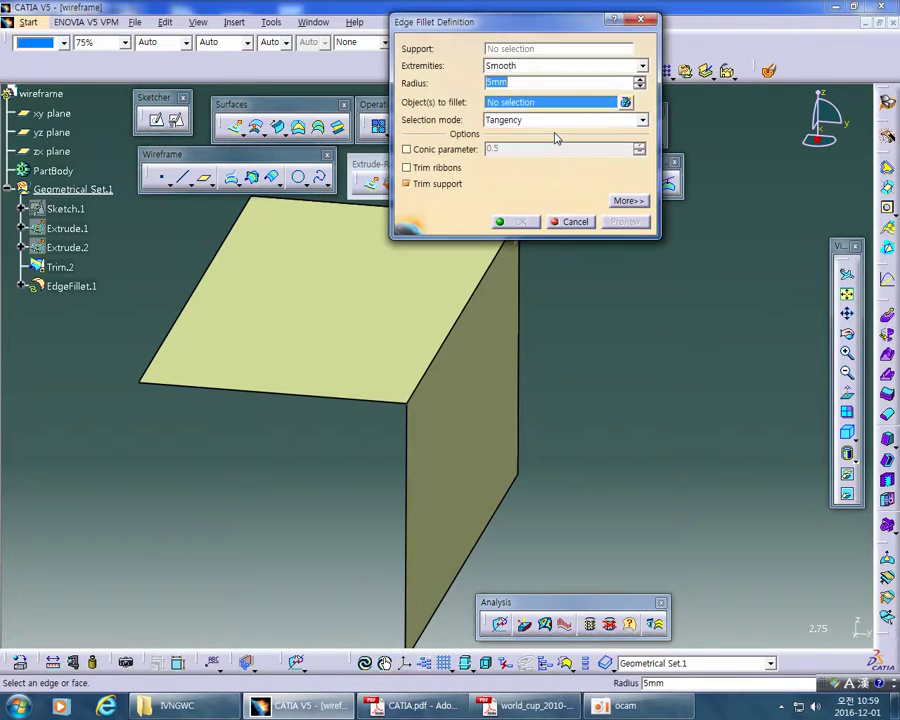
left_click_drag(548, 31, 698, 168)
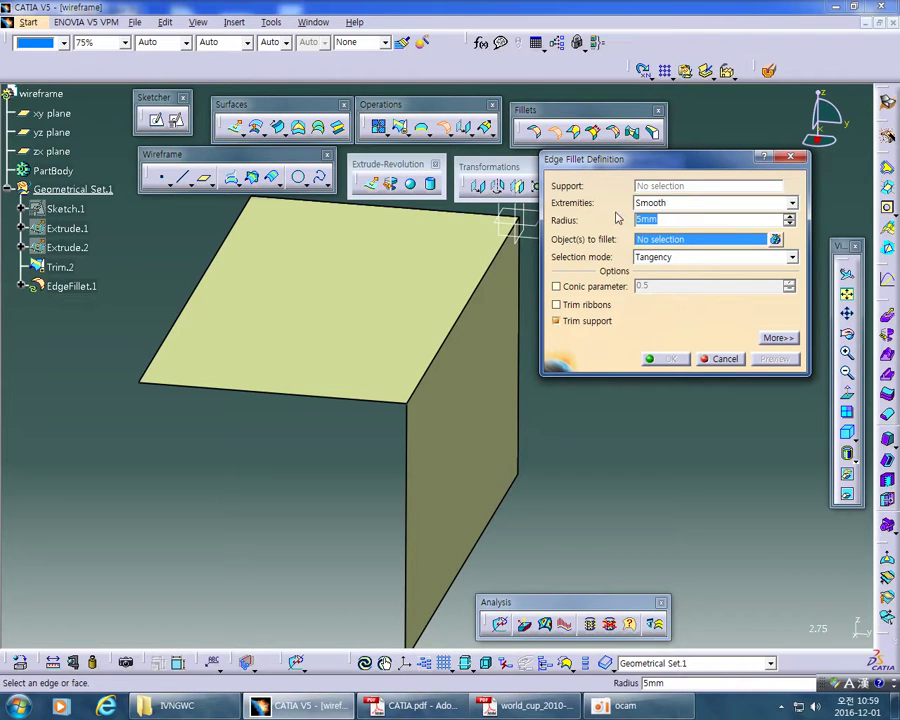
type("10")
key("Return")
left_click(496, 262)
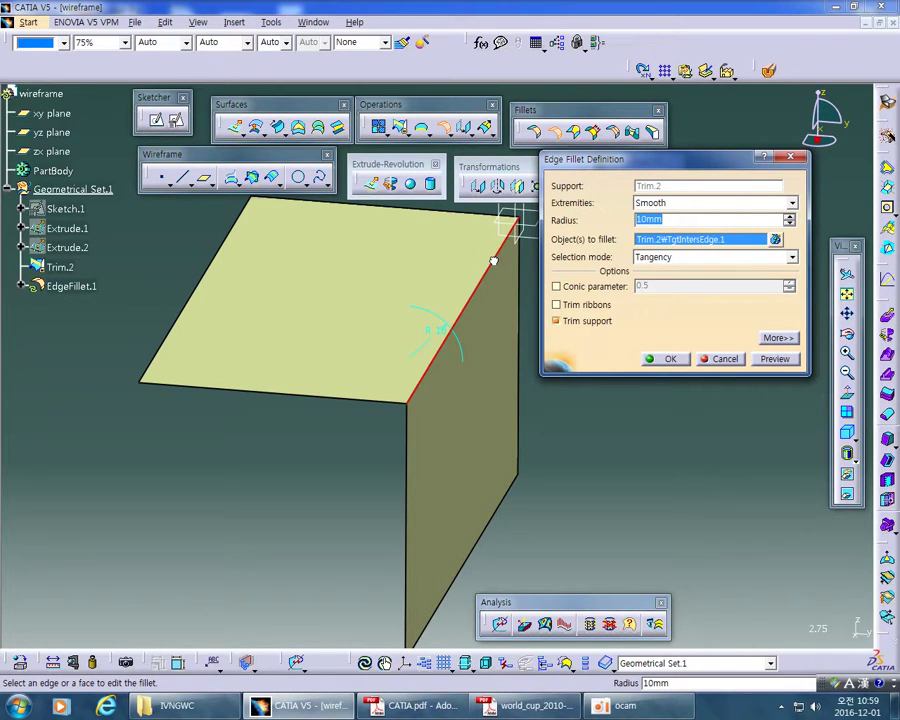
middle_click_drag(388, 297, 582, 344)
left_click(664, 358)
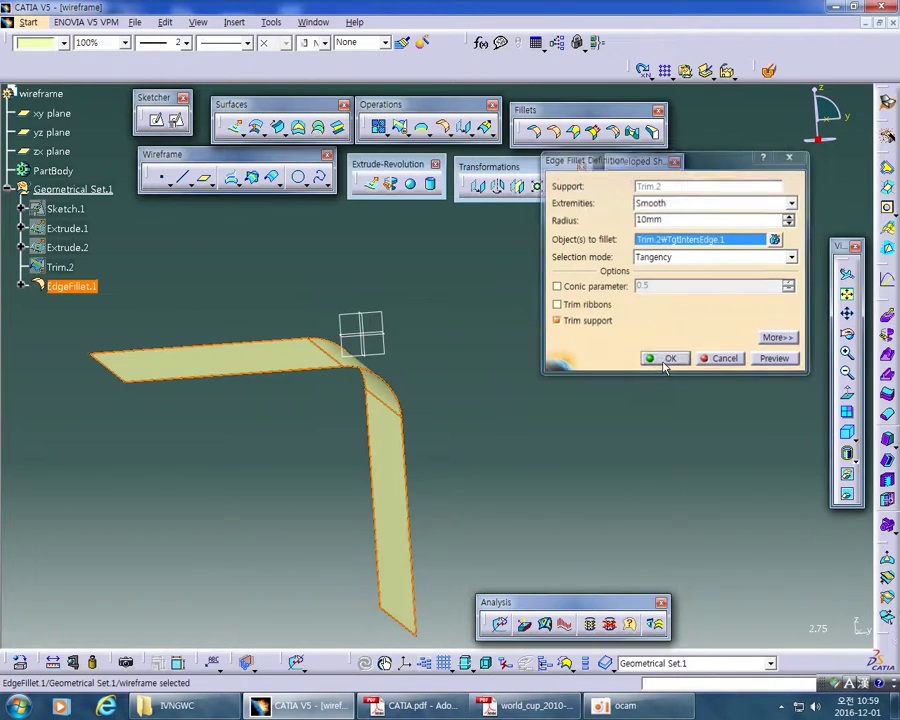
Step: Highlight EdgeFillet.1 and view the rounded corner surface from different angles
middle_click_drag(647, 381, 555, 418)
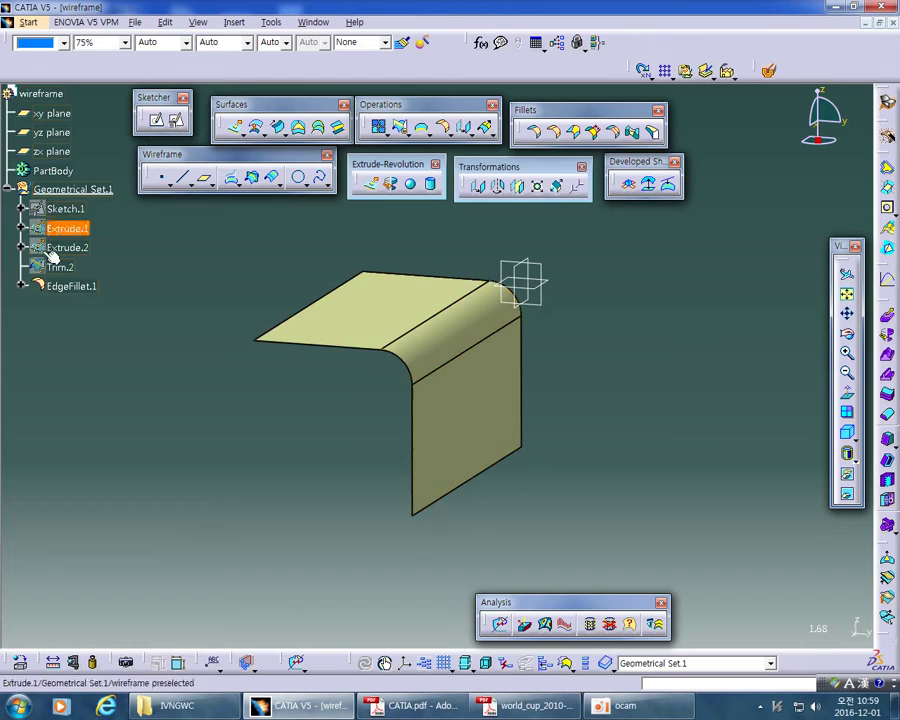
left_click(60, 290)
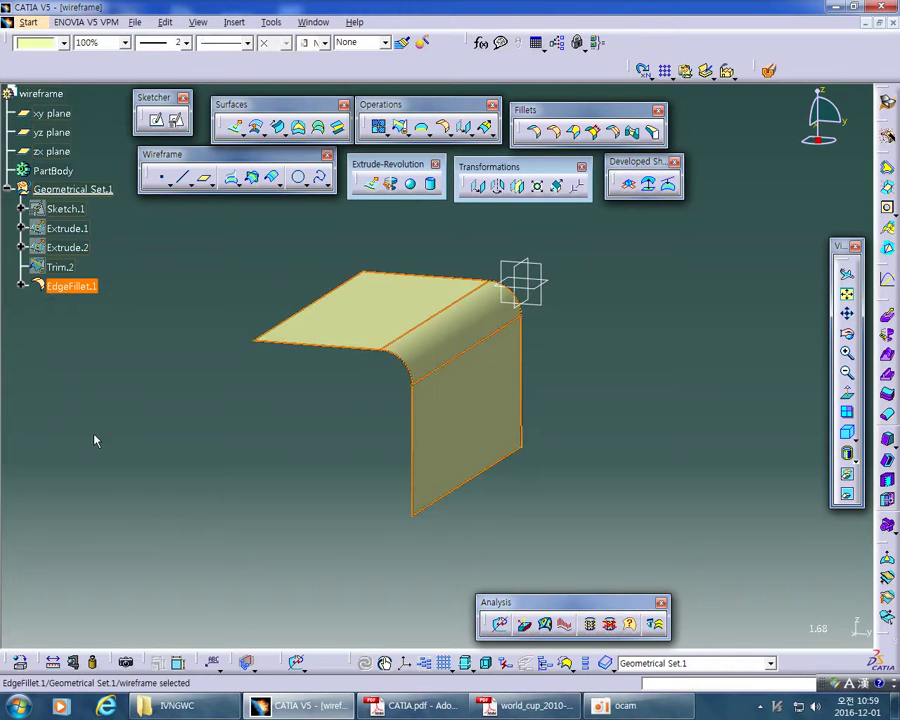
left_click(95, 440)
middle_click_drag(321, 418, 365, 455)
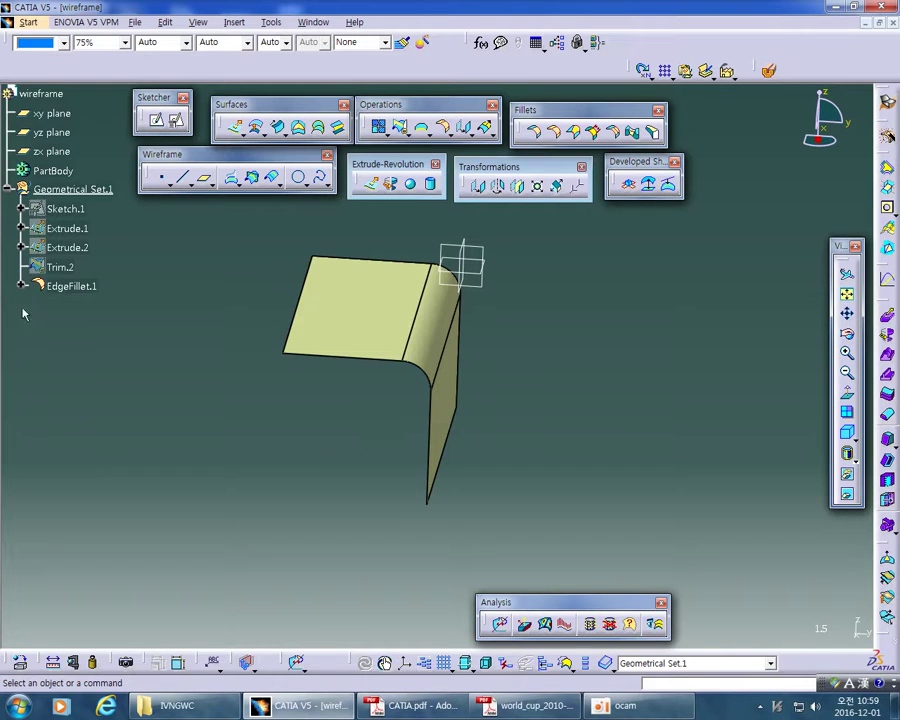
Step: Delete EdgeFillet.1 and its trimmed surface Trim.2, without deleting their exclusive parents
right_click(56, 286)
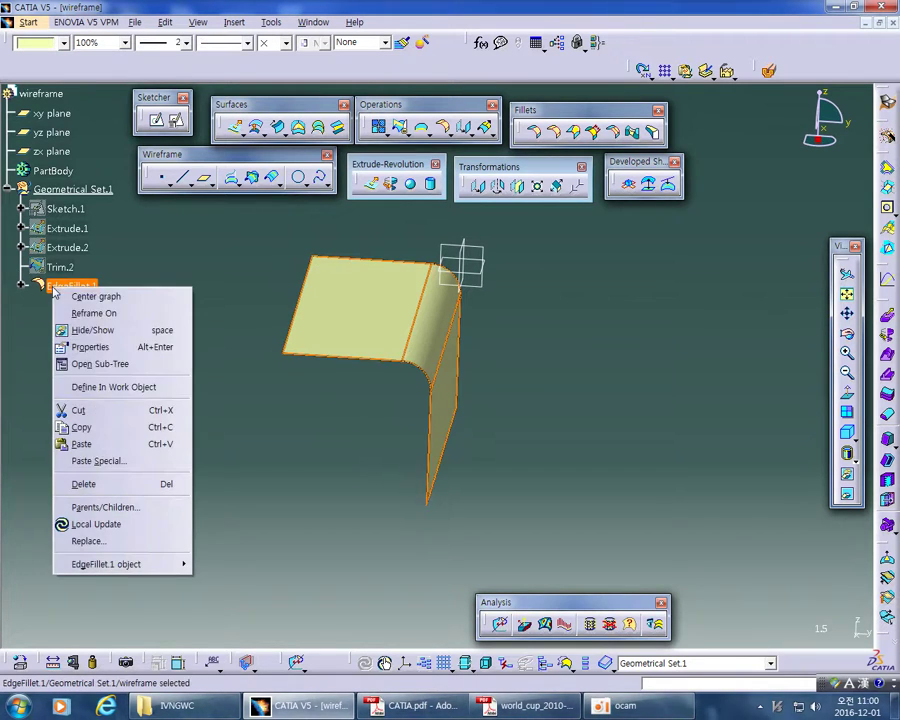
left_click(98, 486)
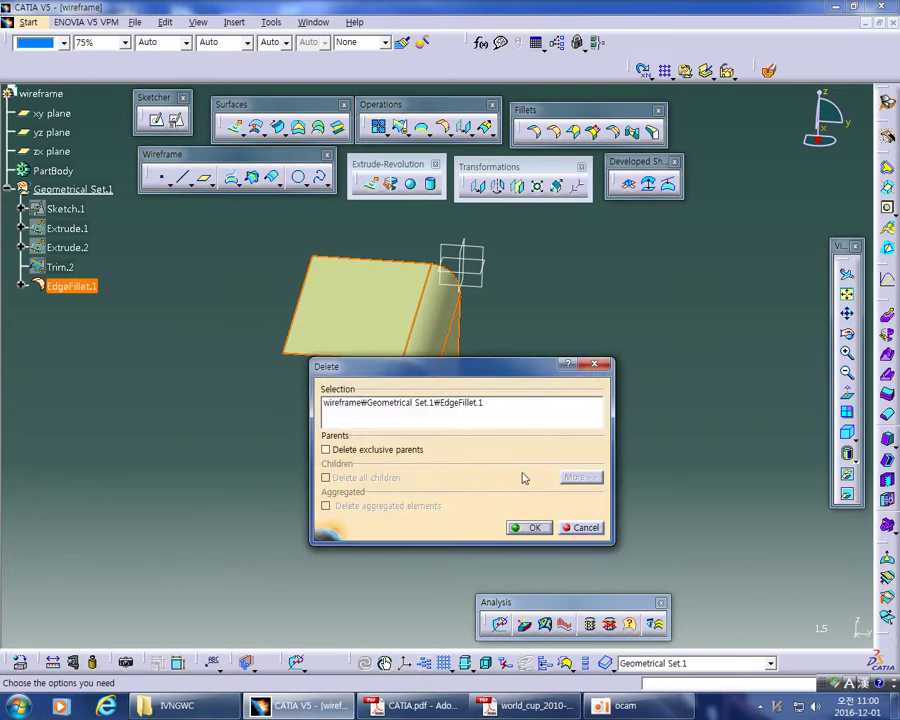
left_click(533, 529)
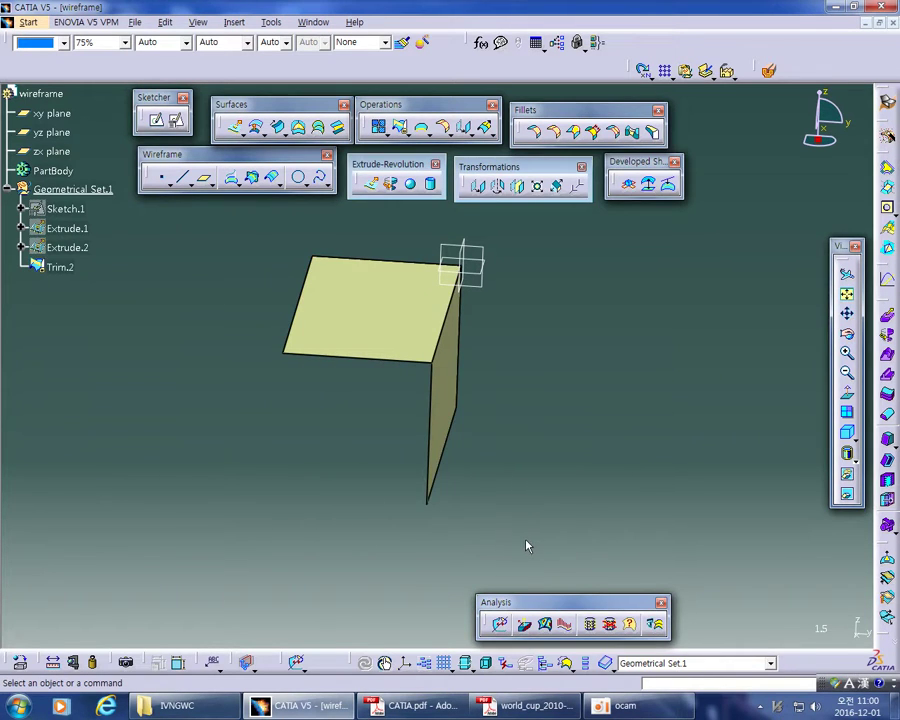
right_click(62, 267)
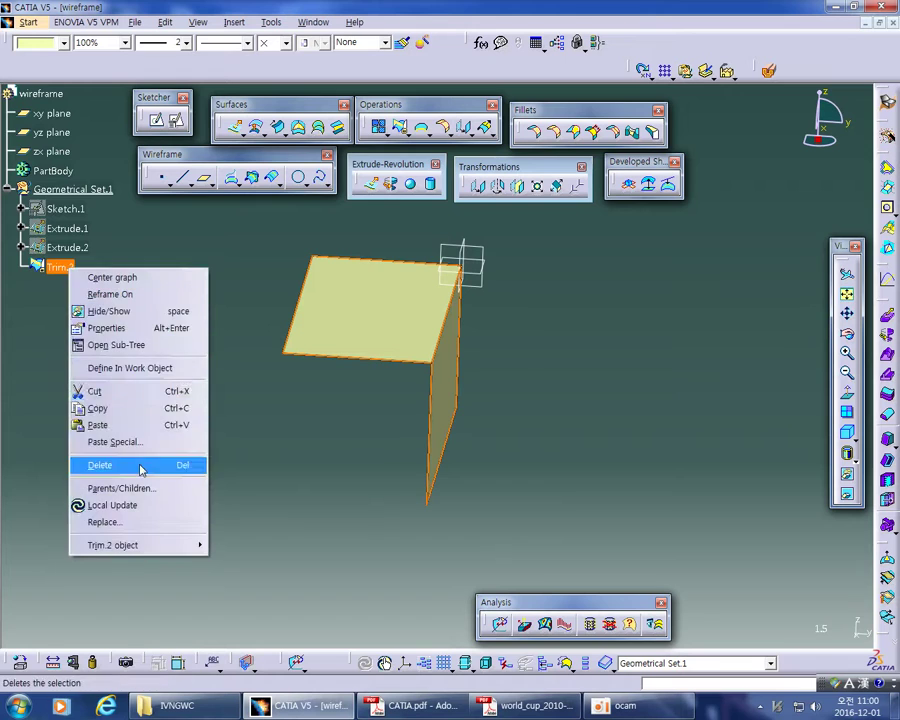
left_click(100, 463)
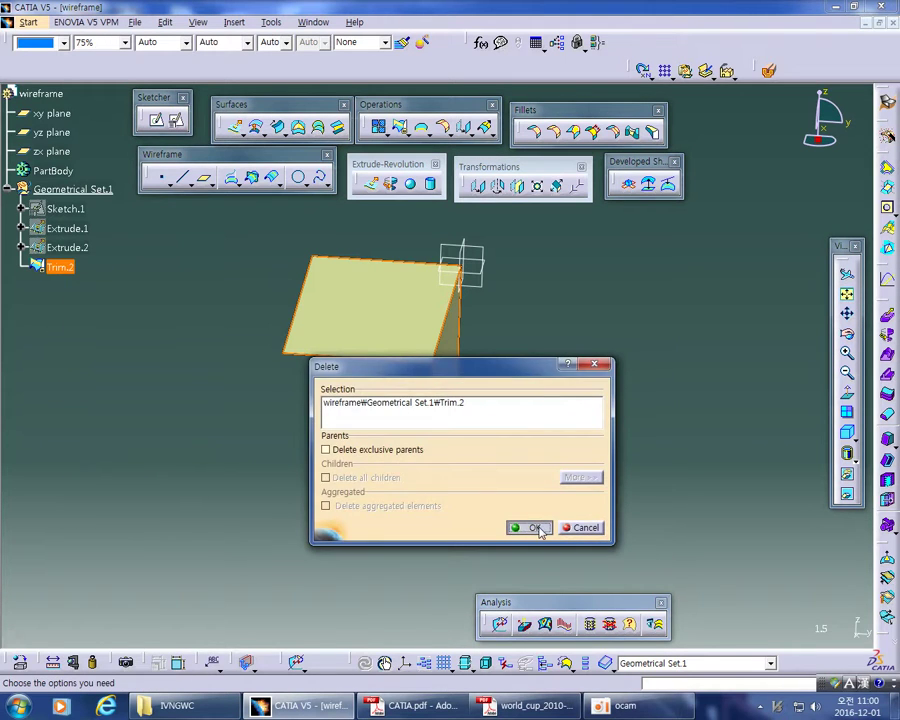
left_click(537, 527)
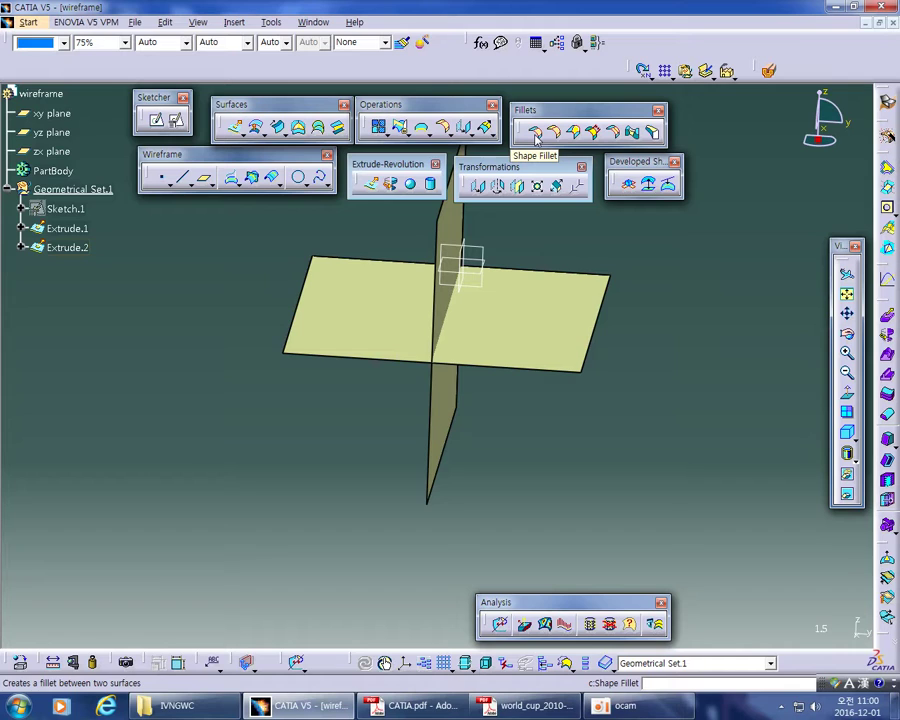
Step: Try to apply a 10 mm edge fillet where the untrimmed surfaces Extrude.1 and Extrude.2 cross
middle_click_drag(605, 415, 572, 428)
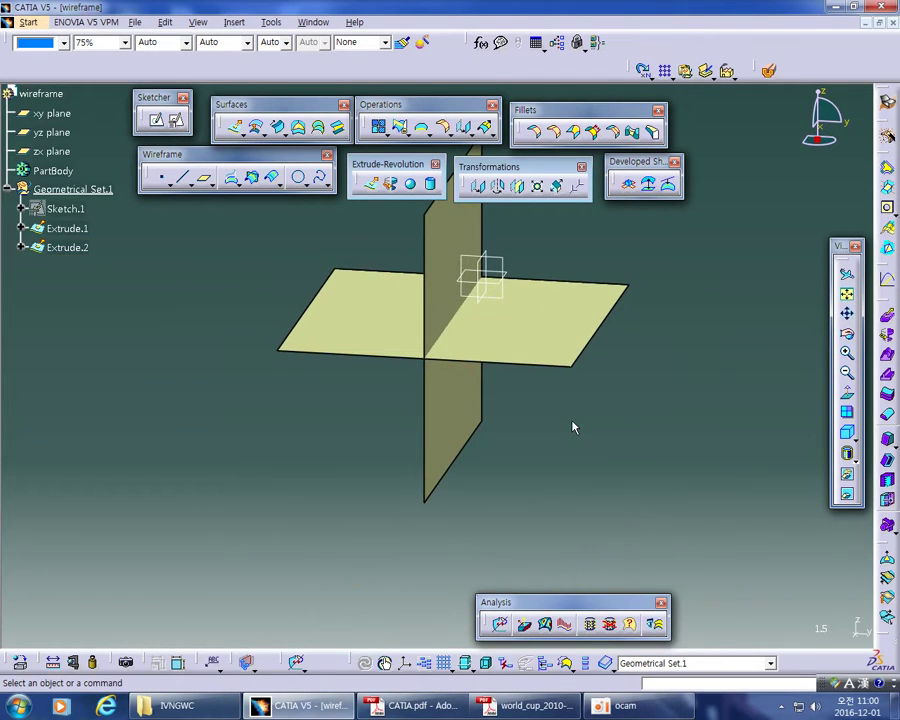
middle_click_drag(424, 523, 290, 350)
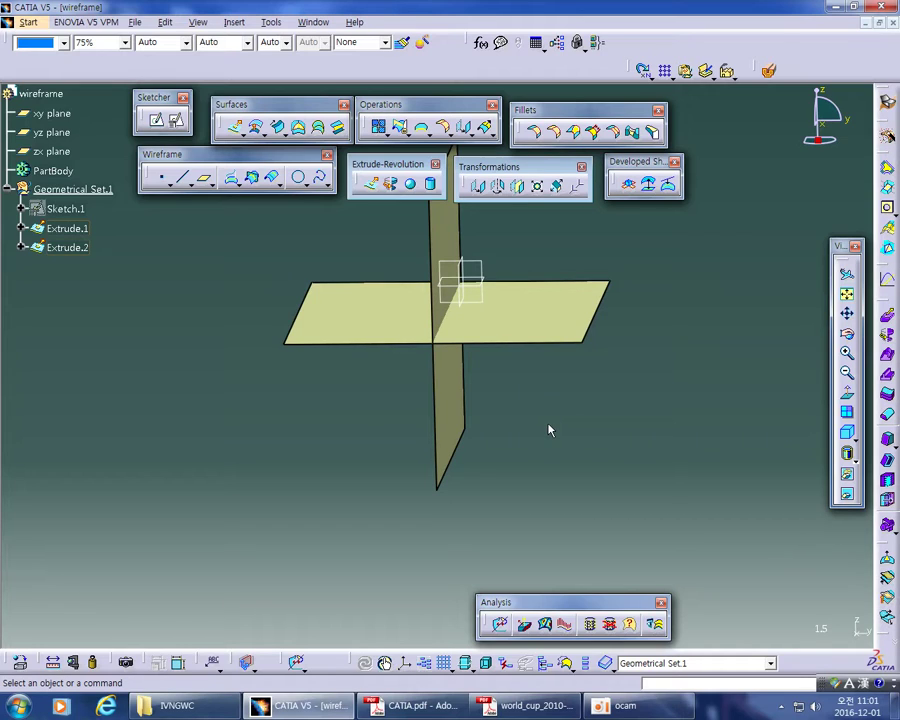
middle_click_drag(567, 450, 542, 438)
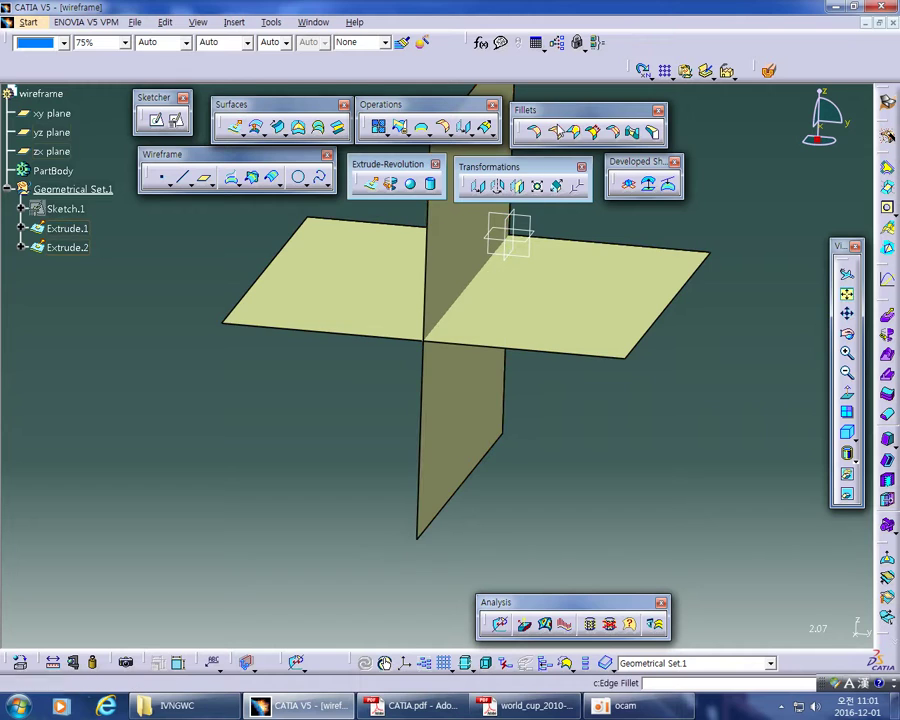
left_click(533, 131)
left_click(465, 307)
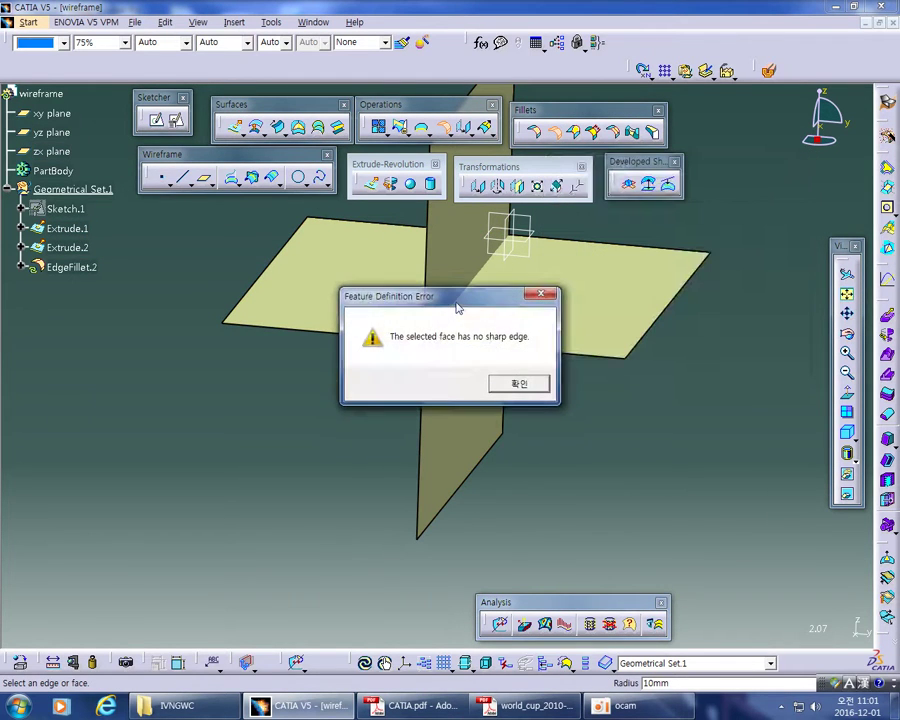
left_click(520, 384)
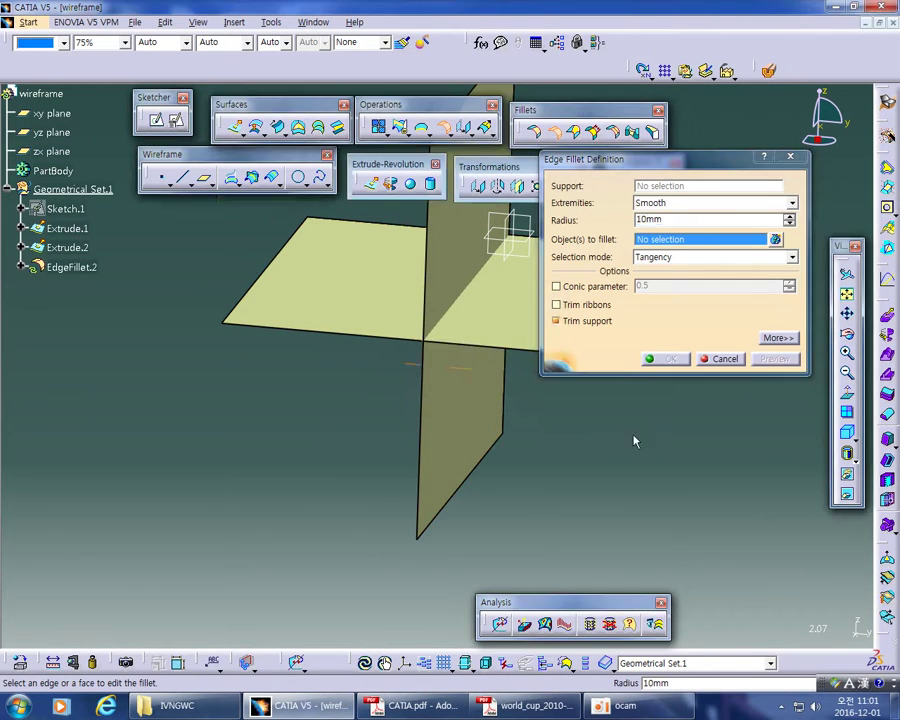
middle_click_drag(678, 429, 467, 418)
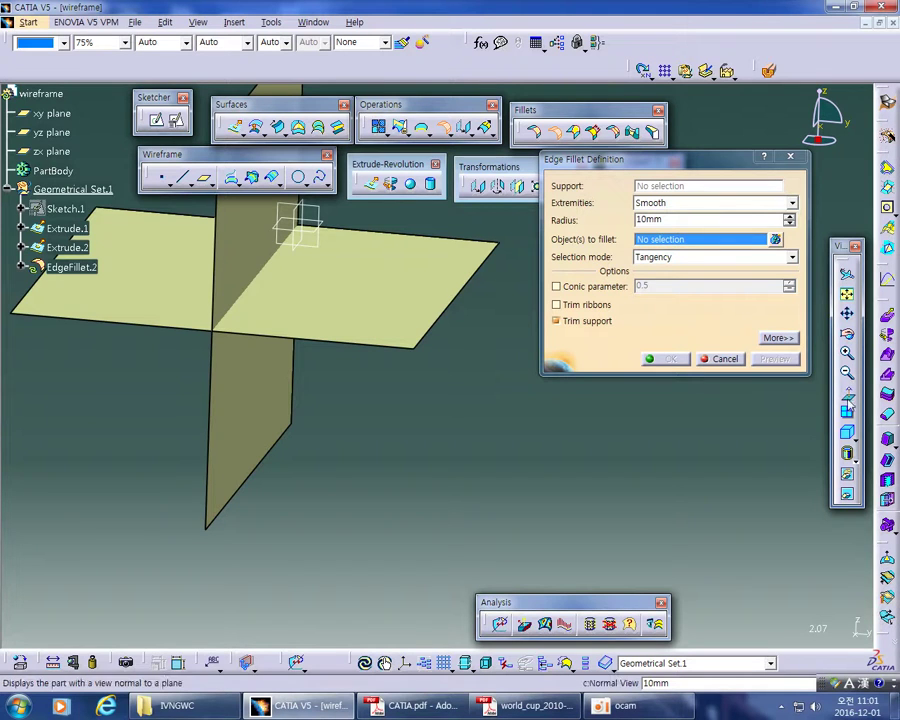
left_click(720, 358)
middle_click_drag(476, 453, 614, 445)
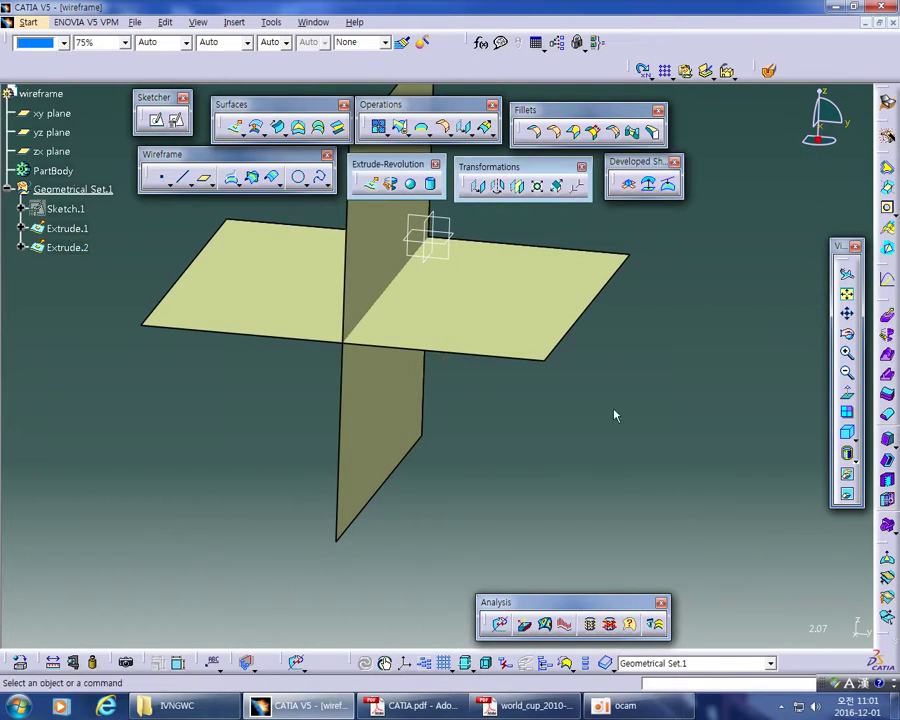
Step: Start a BiTangent Shape Fillet and toggle the trimming of both supports off and back on
left_click(538, 133)
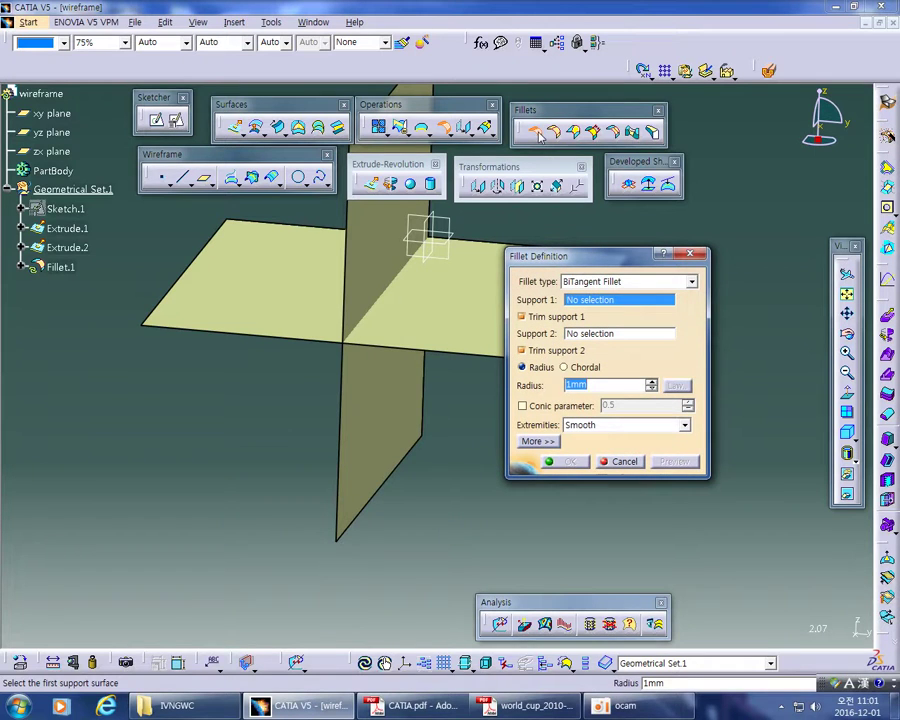
left_click_drag(588, 262, 611, 186)
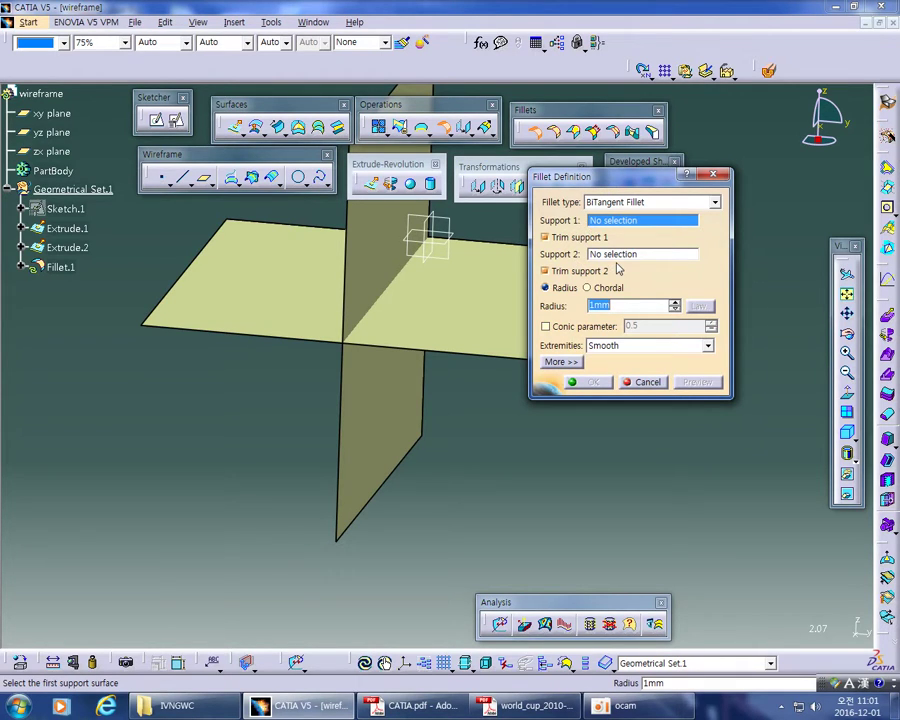
left_click(575, 239)
left_click(570, 272)
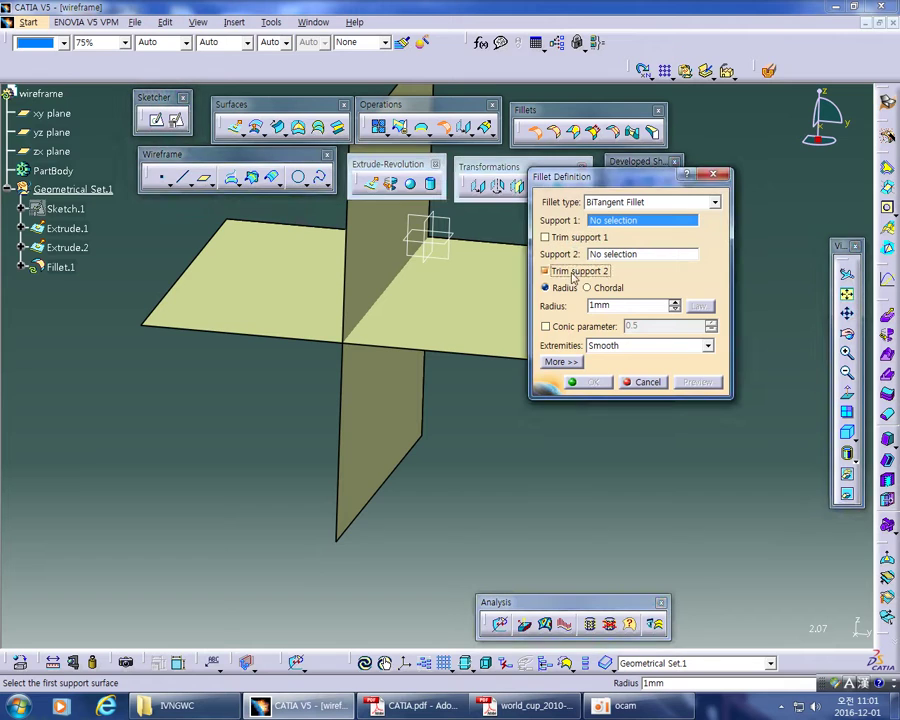
left_click(552, 238)
left_click(566, 272)
Step: Switch to CATIA.pdf in Adobe Acrobat and sketch two crossing red lines and an L-shaped corner with a rounded extension on page 217
key("alt+Tab")
left_click_drag(483, 211, 703, 212)
left_click_drag(595, 155, 595, 346)
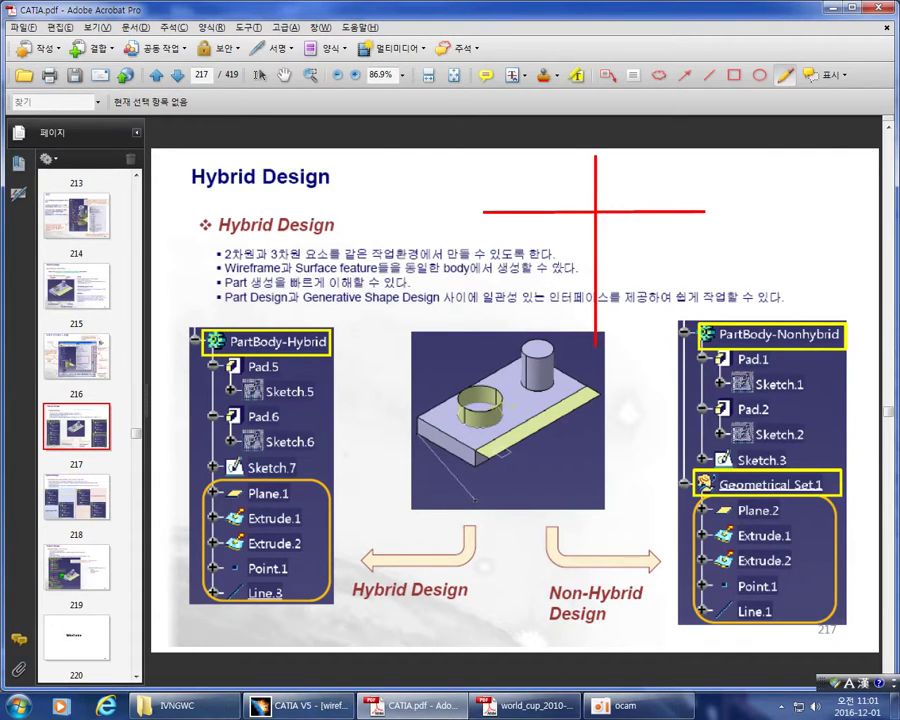
mouse_move(654, 258)
left_mouse_down()
mouse_move(718, 258)
mouse_move(739, 290)
mouse_move(746, 375)
left_mouse_up()
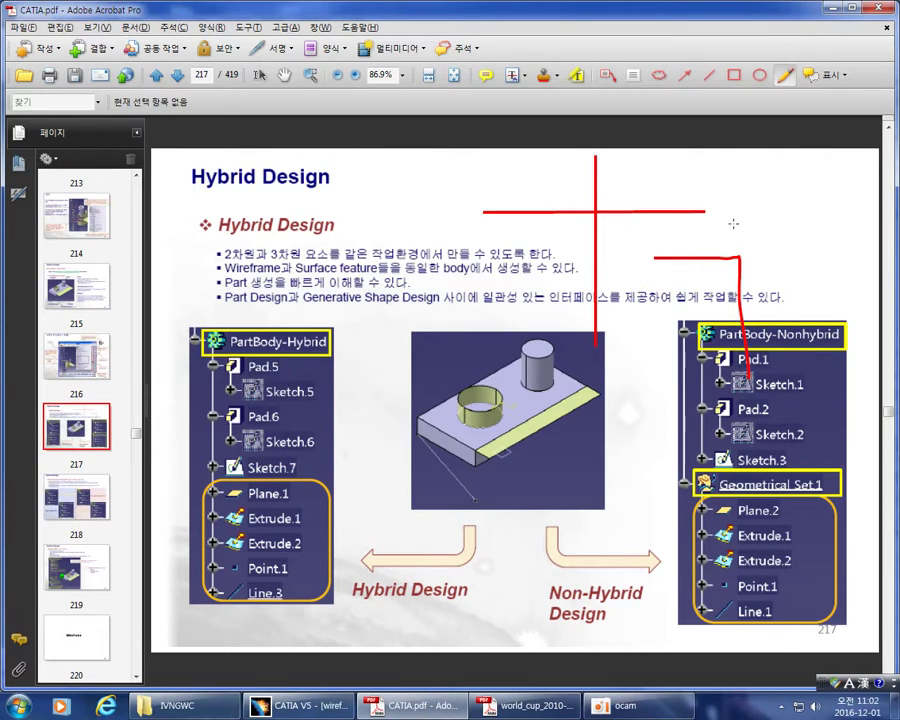
left_click_drag(732, 188, 733, 199)
mouse_move(734, 215)
left_mouse_down()
mouse_move(737, 243)
mouse_move(760, 257)
left_mouse_up()
left_click_drag(766, 257, 795, 256)
left_click_drag(805, 256, 812, 256)
Step: Undo all the red pencil strokes on the PDF page and switch back to CATIA
key("ctrl+z")
key("ctrl+z")
key("ctrl+z")
key("ctrl+z")
key("ctrl+z")
key("ctrl+z")
key("ctrl+z")
key("ctrl+z")
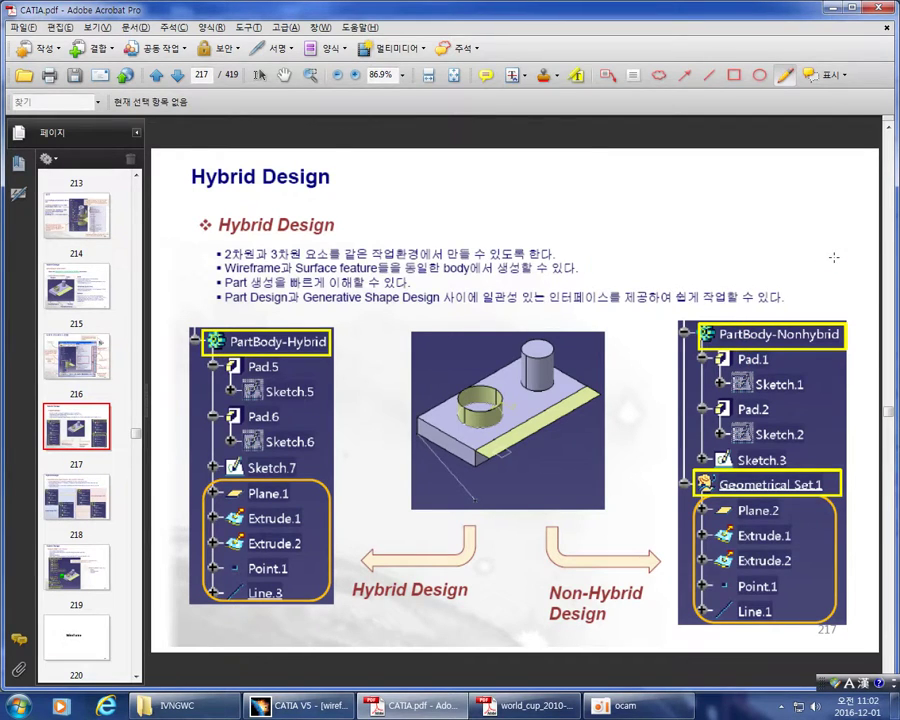
key("alt+Tab")
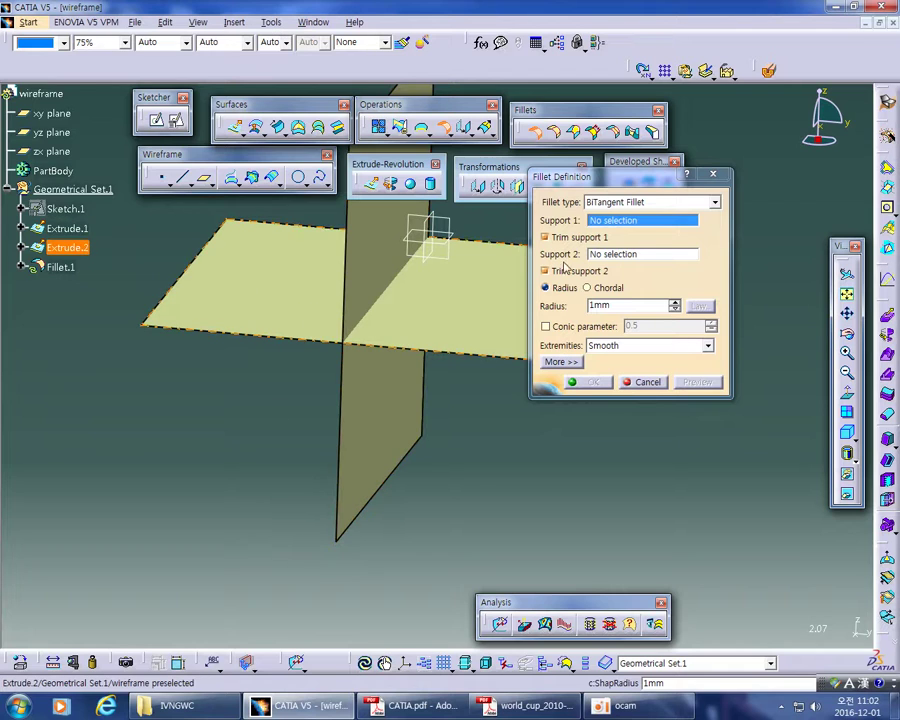
Step: Set Extrude.2 as Support 1 and Extrude.1 as Support 2 of the BiTangent fillet, with a 10 mm radius
middle_click_drag(586, 462, 565, 487)
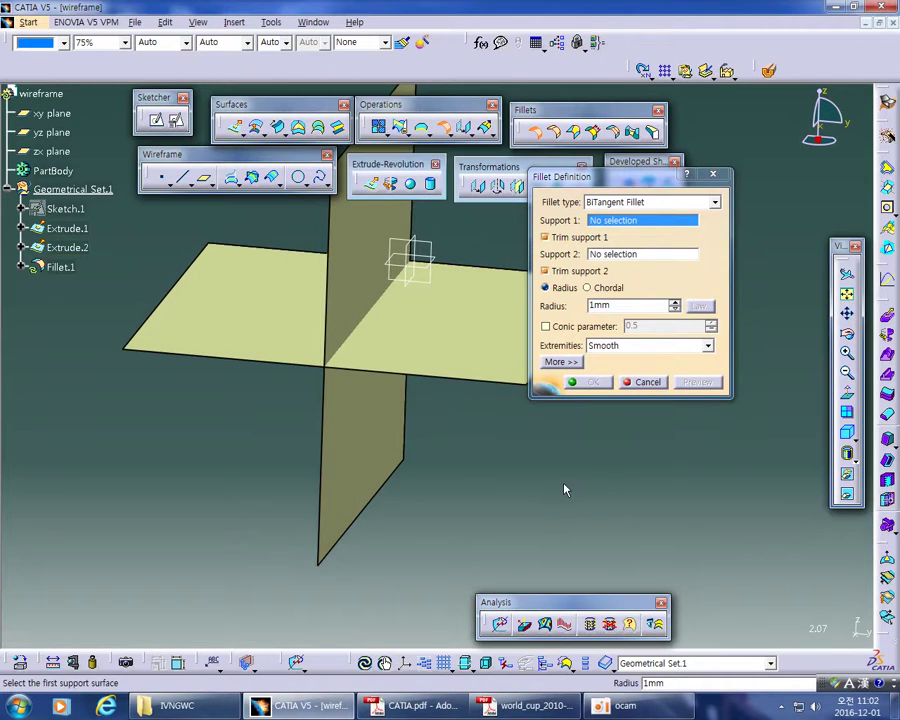
left_click(258, 308)
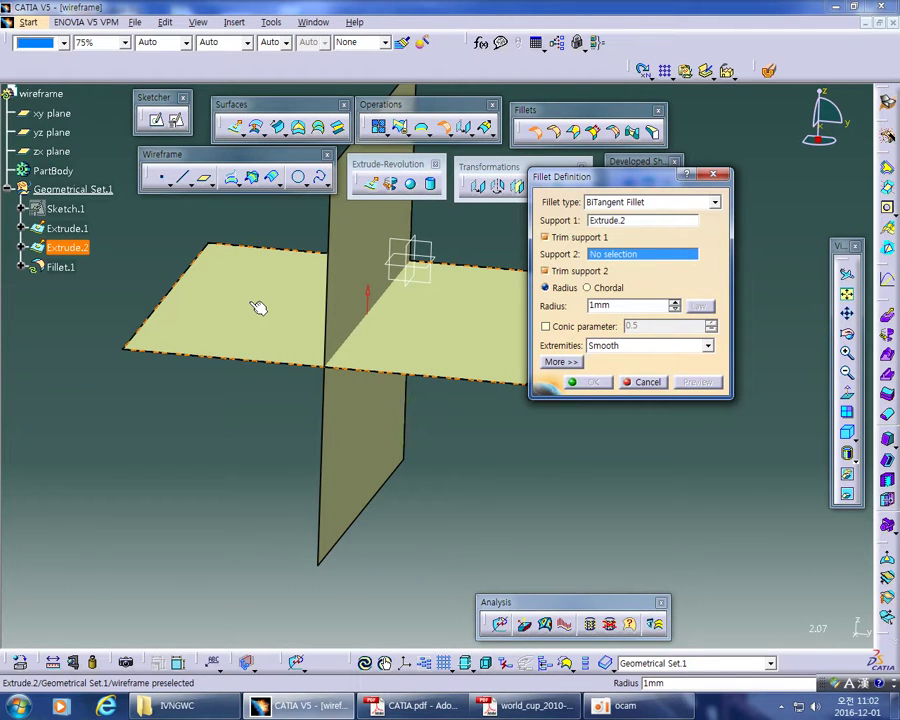
left_click(393, 446)
middle_click_drag(450, 427, 487, 416)
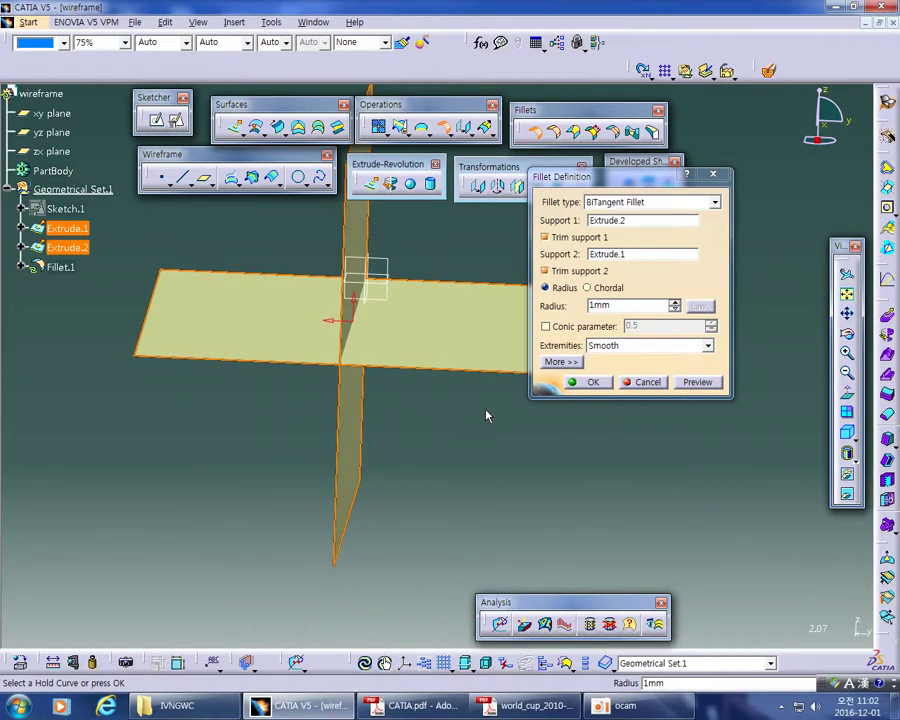
double_click(600, 305)
type("10")
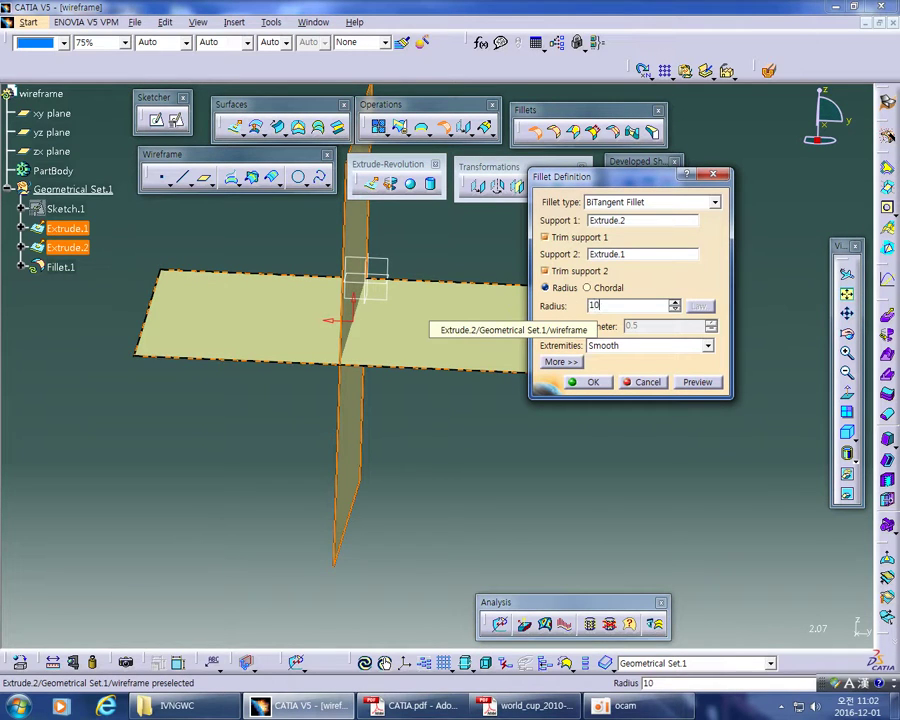
left_click(472, 455)
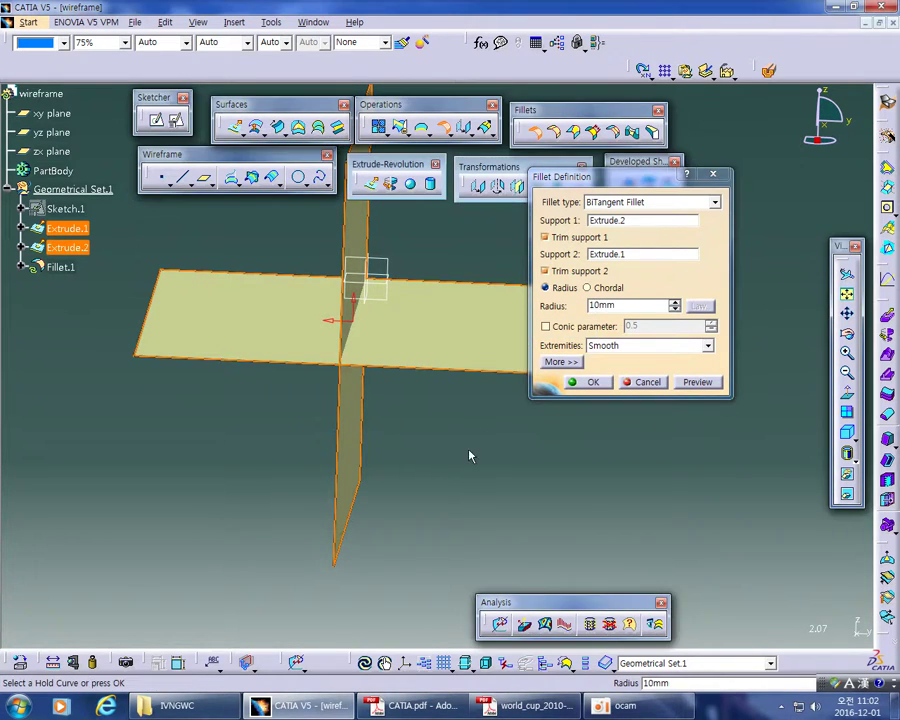
Step: Orient the fillet towards the negative-Y half of Extrude.2 and the lower half of Extrude.1, and create it with both supports trimmed
mouse_move(427, 461)
middle_mouse_down()
mouse_move(437, 393)
mouse_move(434, 438)
middle_mouse_up()
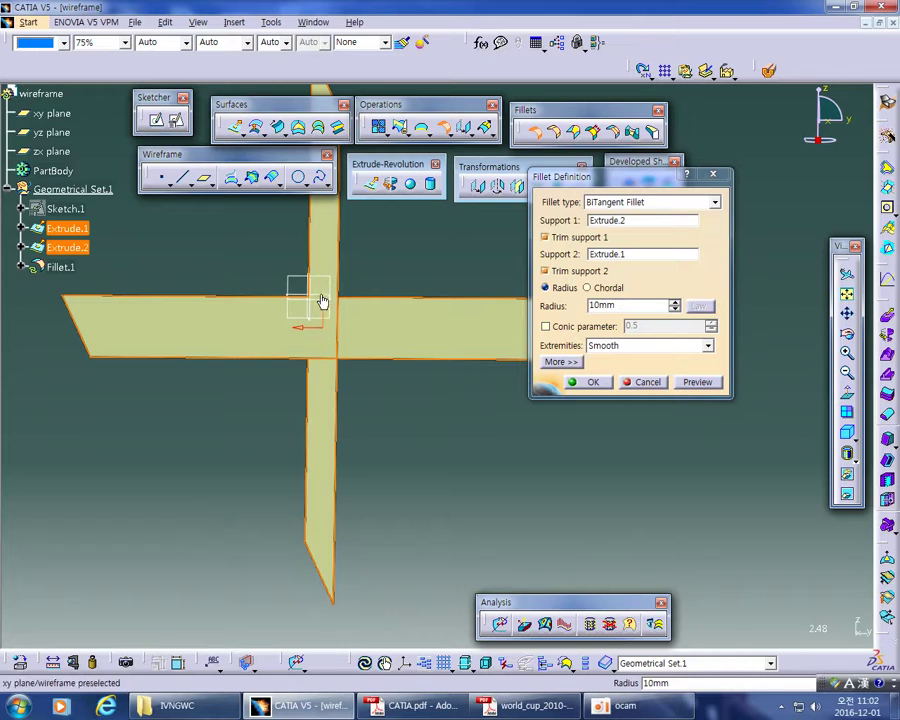
middle_click_drag(456, 448, 440, 428)
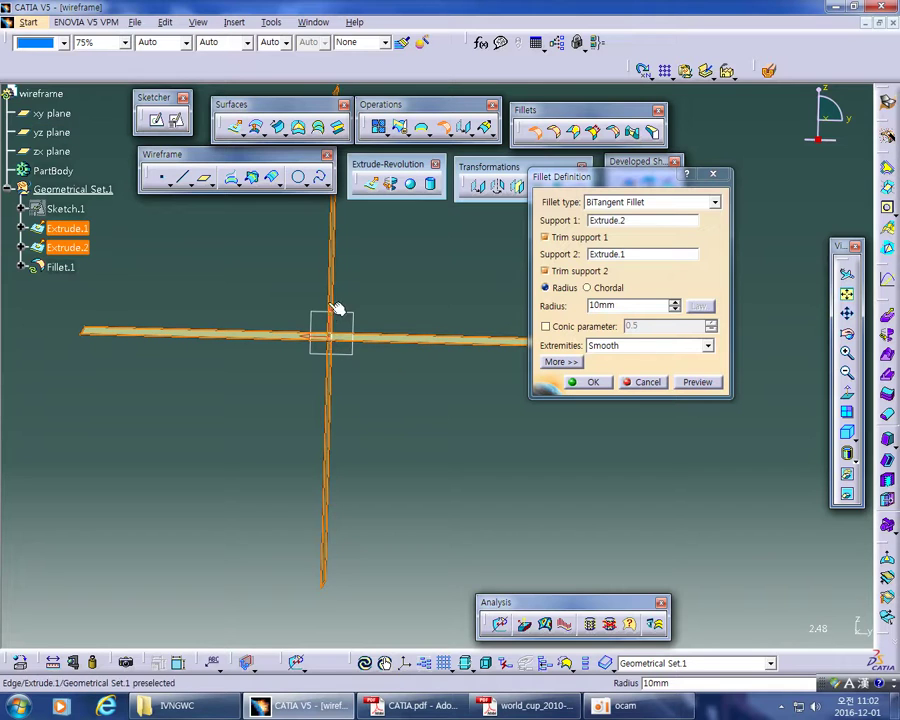
middle_click_drag(337, 414, 370, 463)
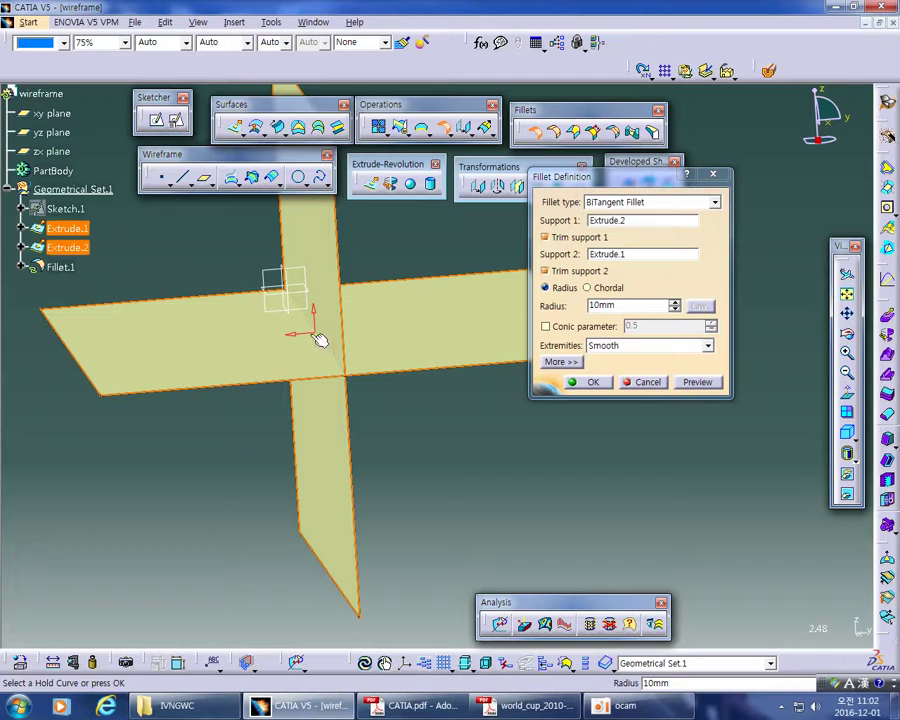
middle_click_drag(454, 466, 376, 421)
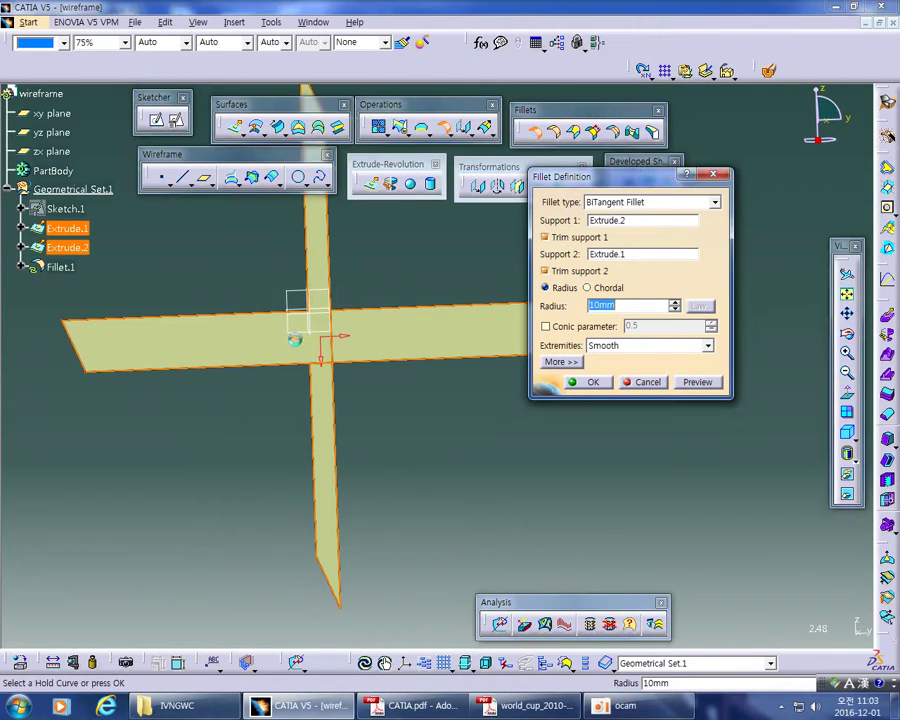
middle_click_drag(342, 343, 382, 364)
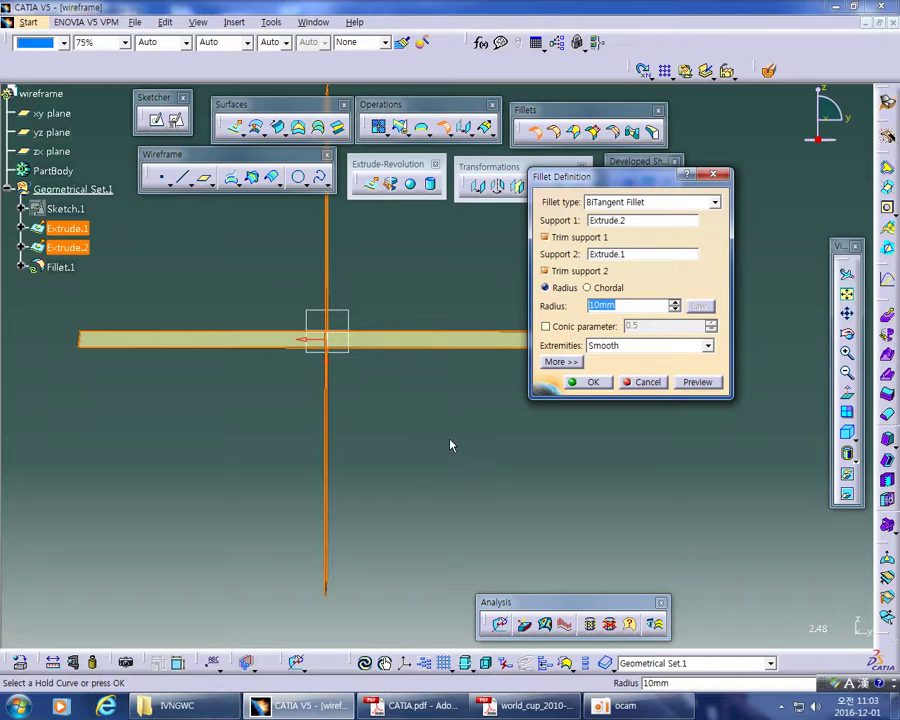
middle_click_drag(428, 444, 460, 430)
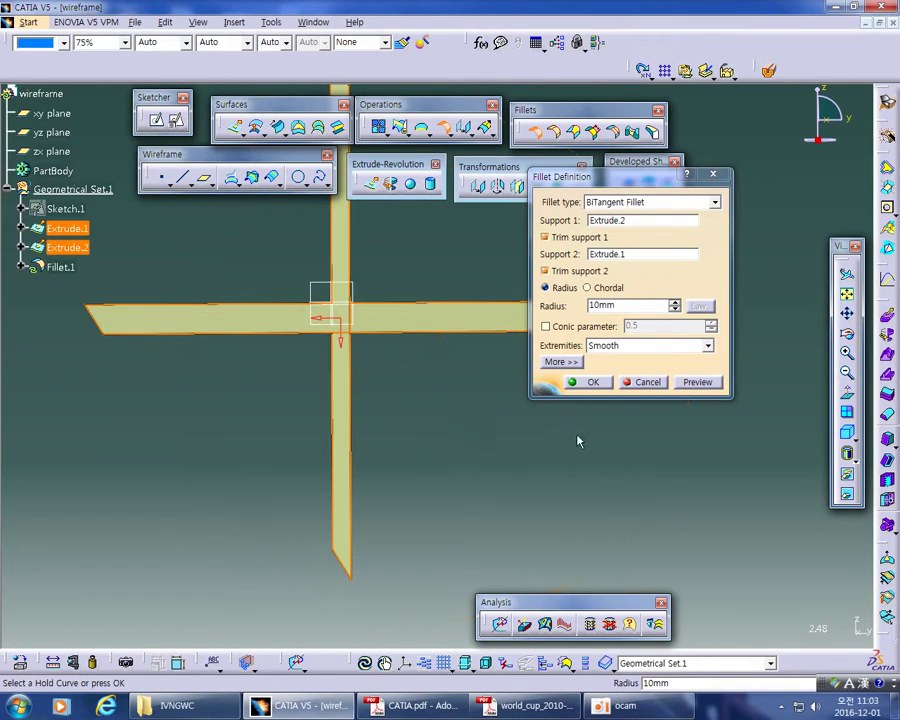
left_click(593, 383)
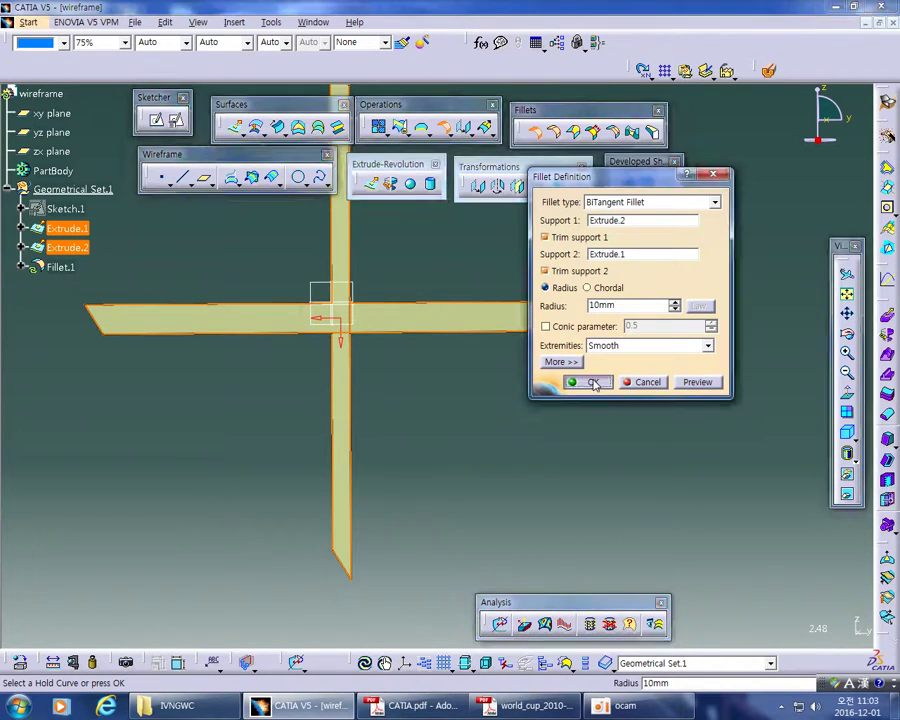
Step: Highlight Fillet.1 as a whole and examine the rounded L-shaped surface from an angle
middle_click_drag(579, 394, 470, 430)
left_click(60, 266)
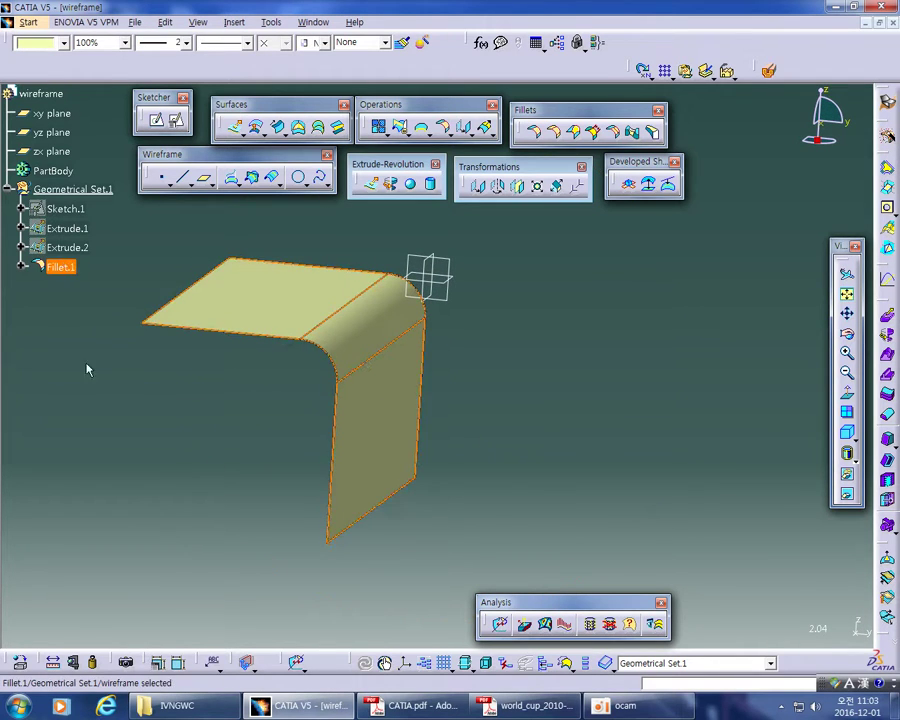
left_click(113, 422)
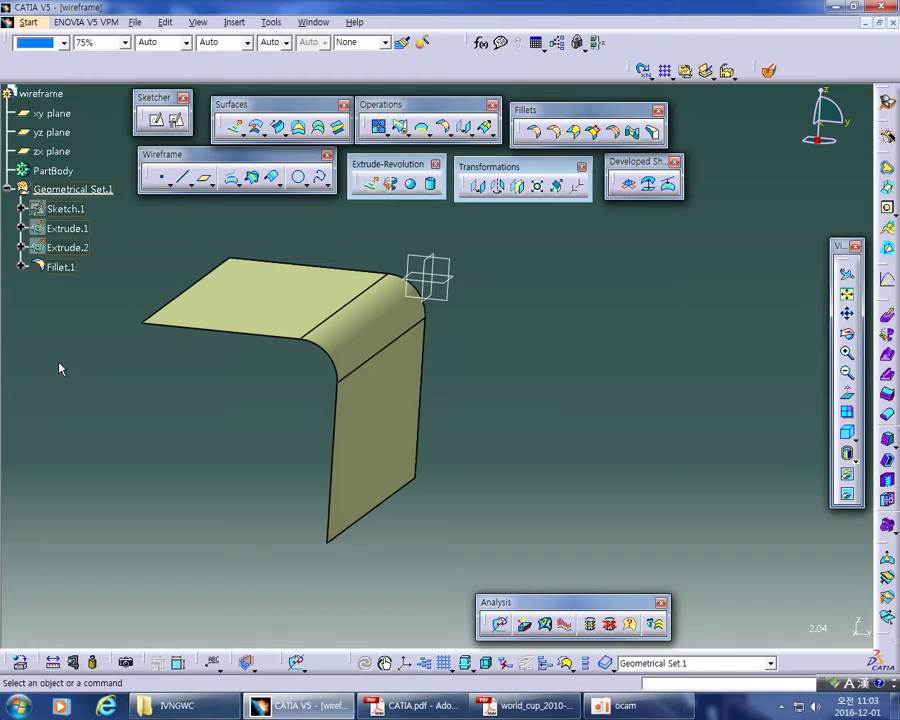
Step: Delete Fillet.1 so that only the two crossing extruded surfaces are left to work with
right_click(63, 268)
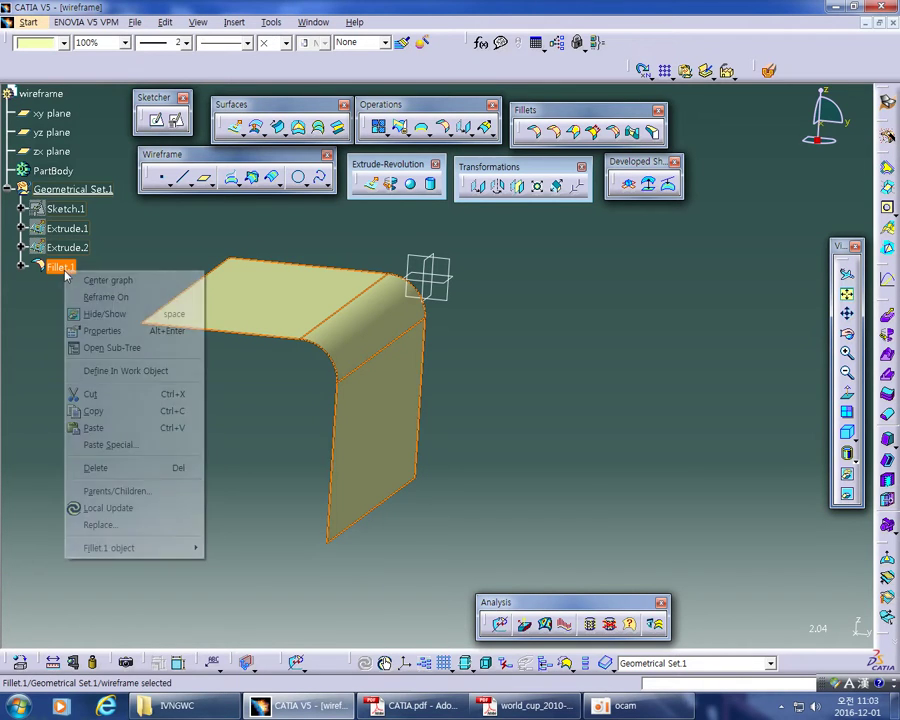
left_click(118, 468)
left_click(530, 527)
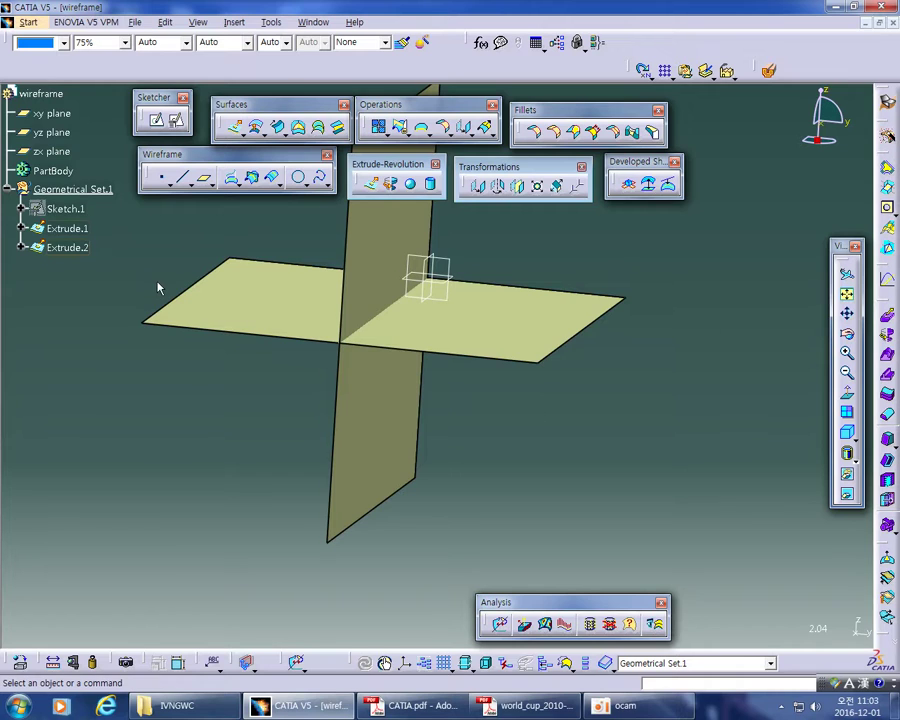
left_click(72, 247)
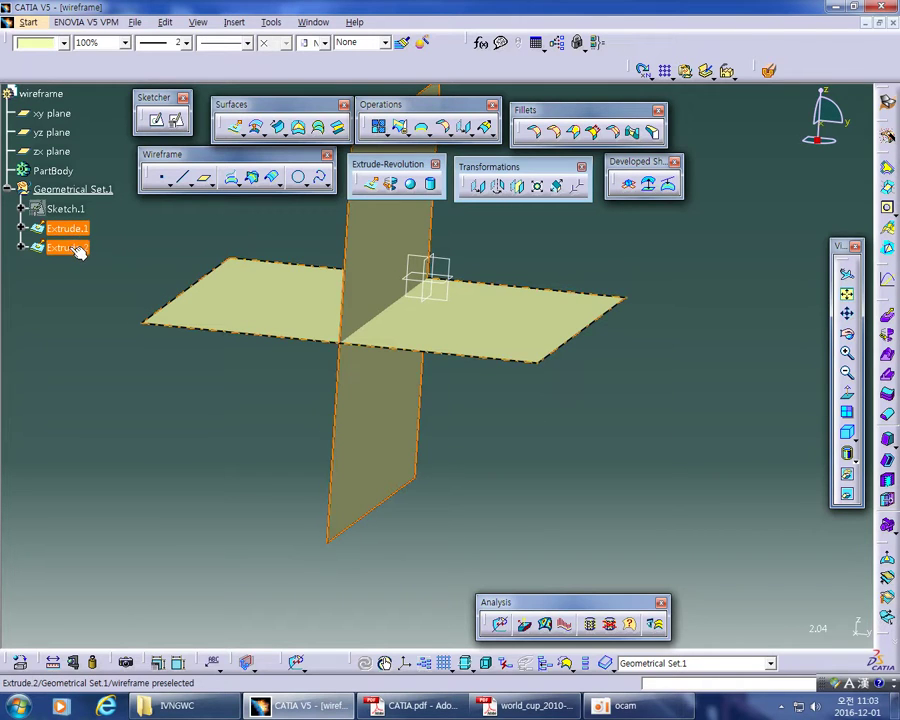
left_click(64, 208)
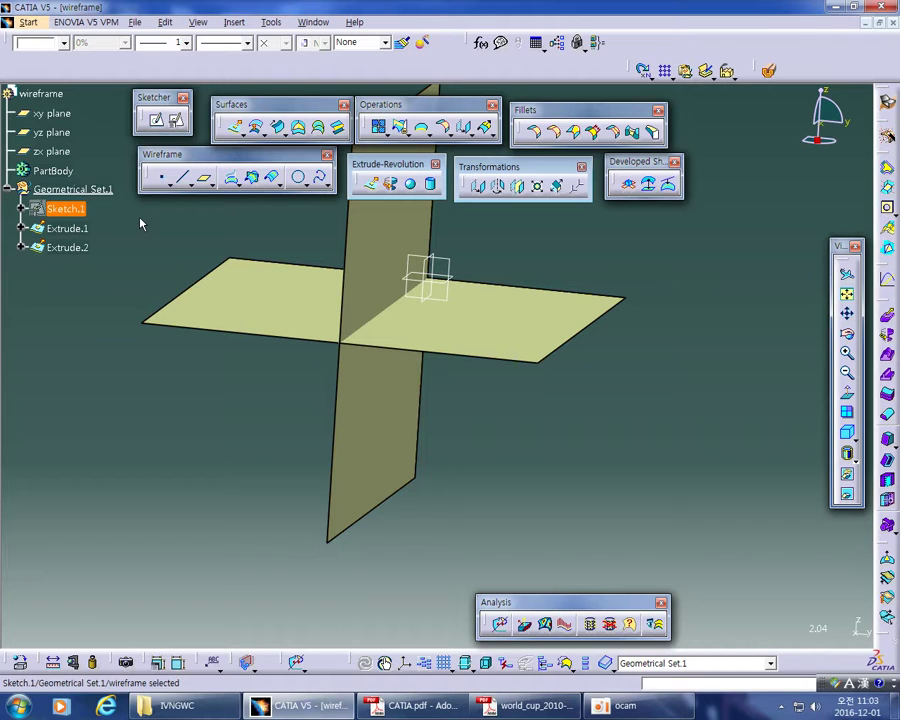
left_click(140, 221)
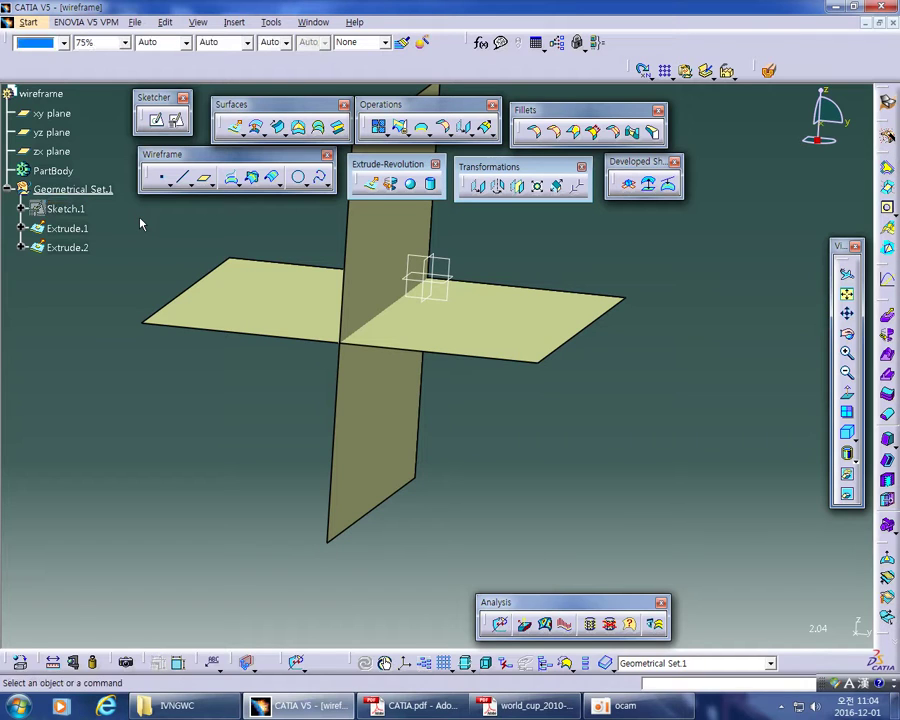
Step: Create the intersection line between the horizontal surface Extrude.2 as first element and the vertical surface Extrude.1 as second element
middle_click_drag(440, 466, 444, 530)
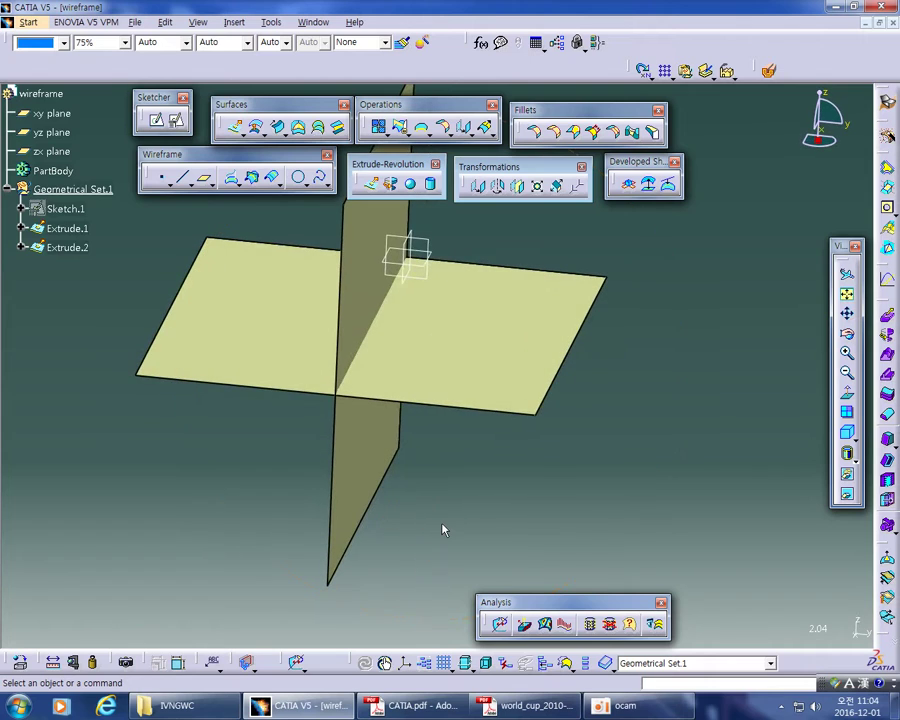
left_click(188, 185)
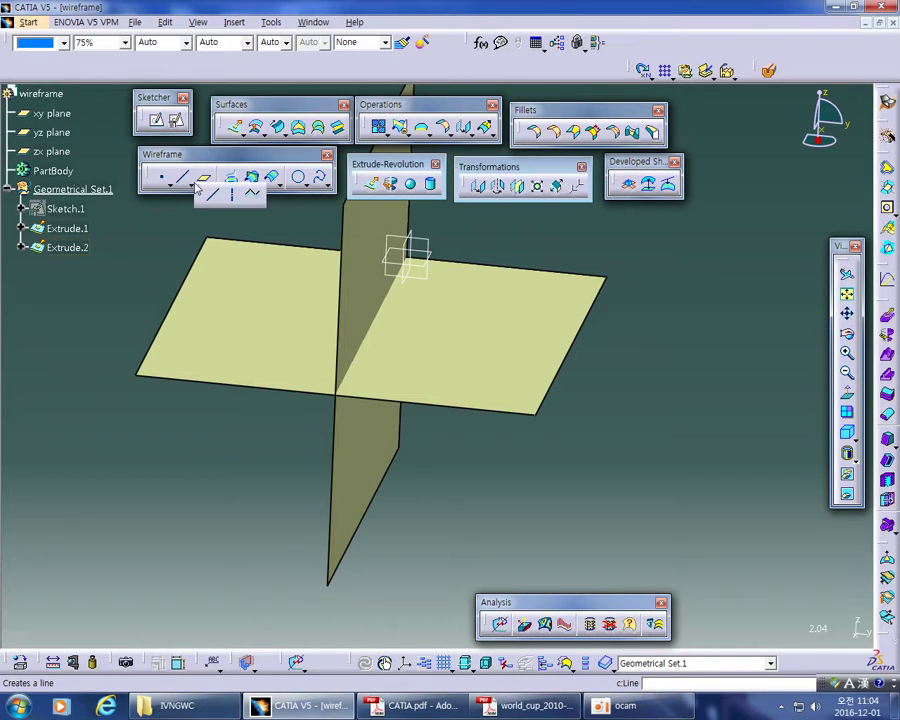
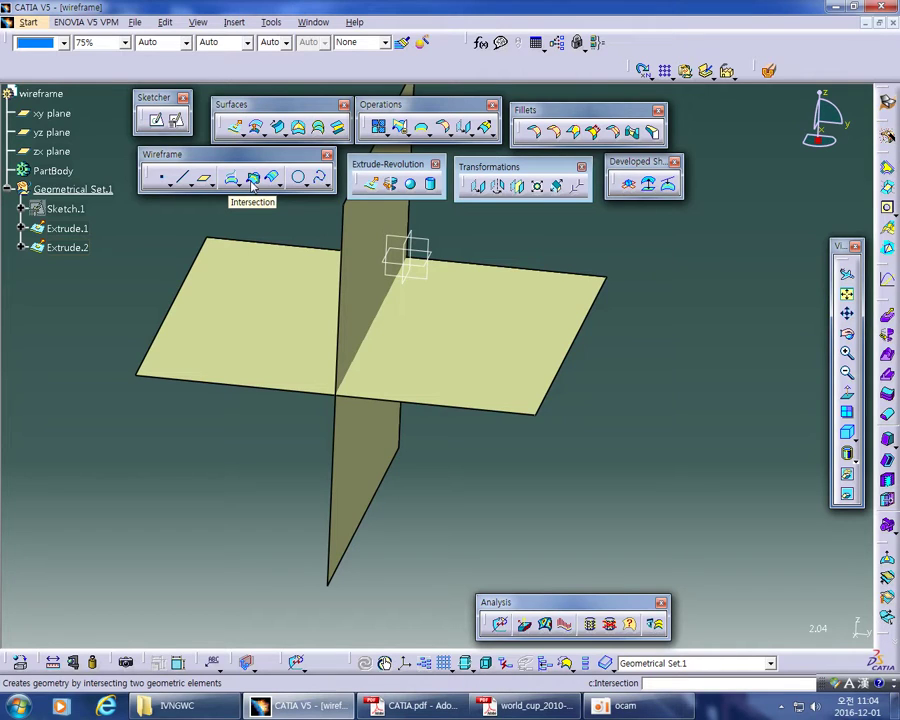
left_click(253, 180)
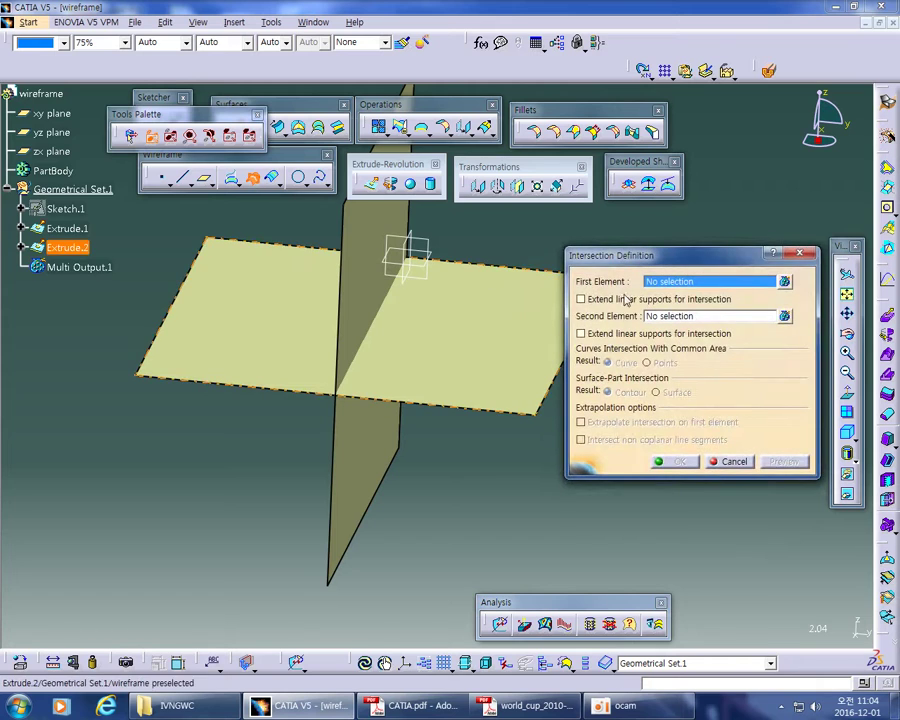
left_click_drag(653, 261, 687, 205)
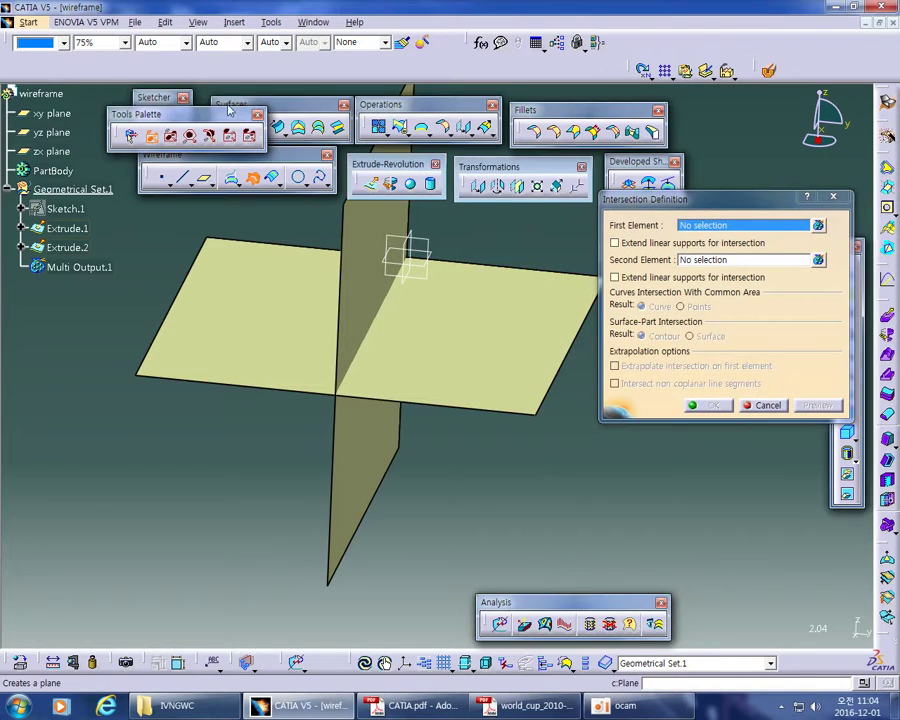
left_click_drag(222, 116, 225, 72)
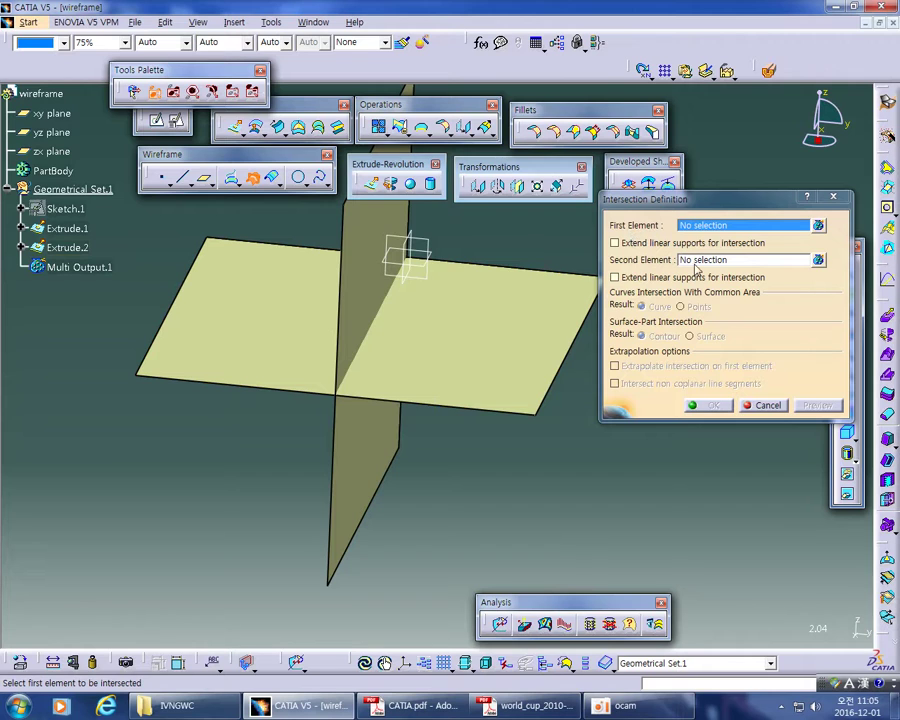
left_click(446, 368)
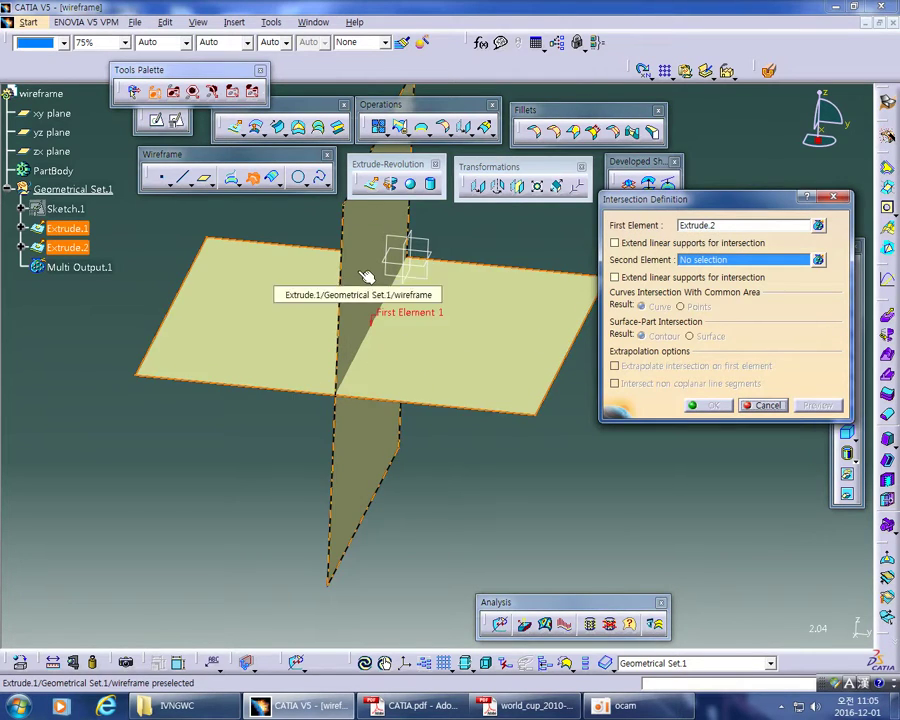
left_click(394, 275)
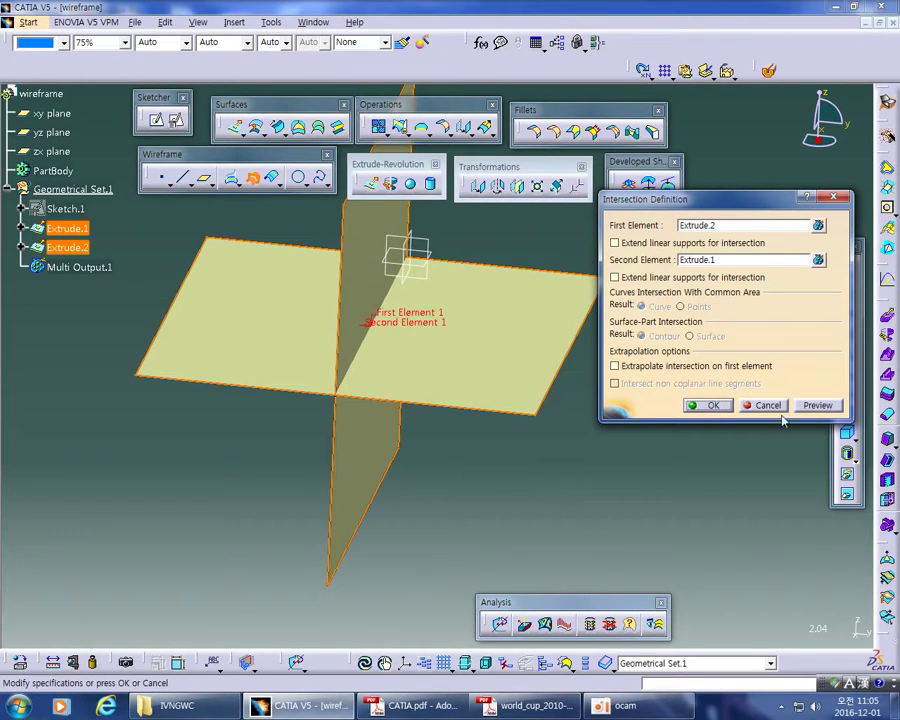
left_click(807, 406)
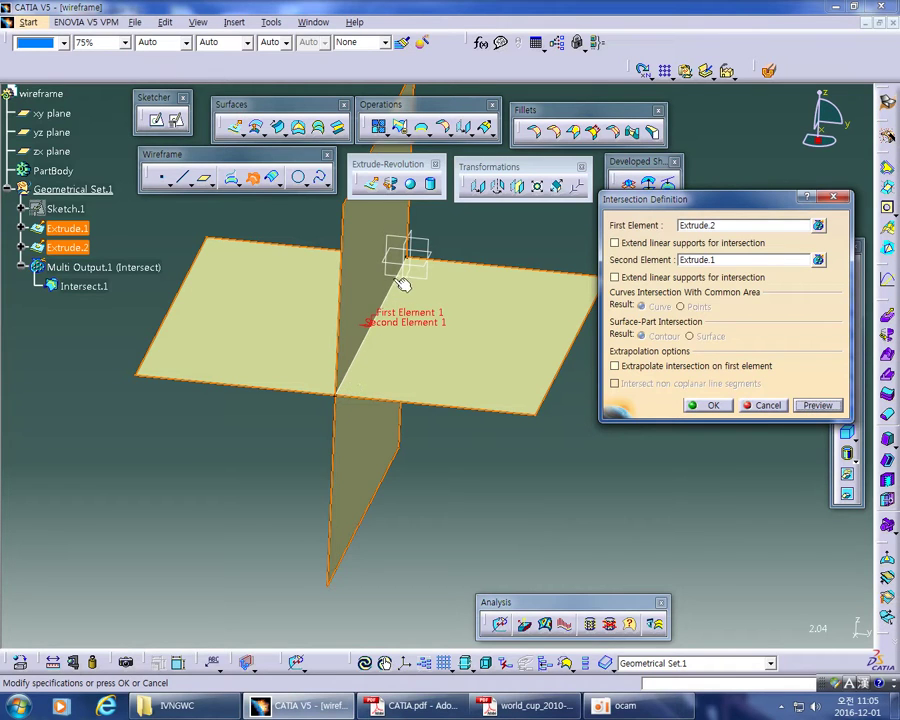
left_click(701, 406)
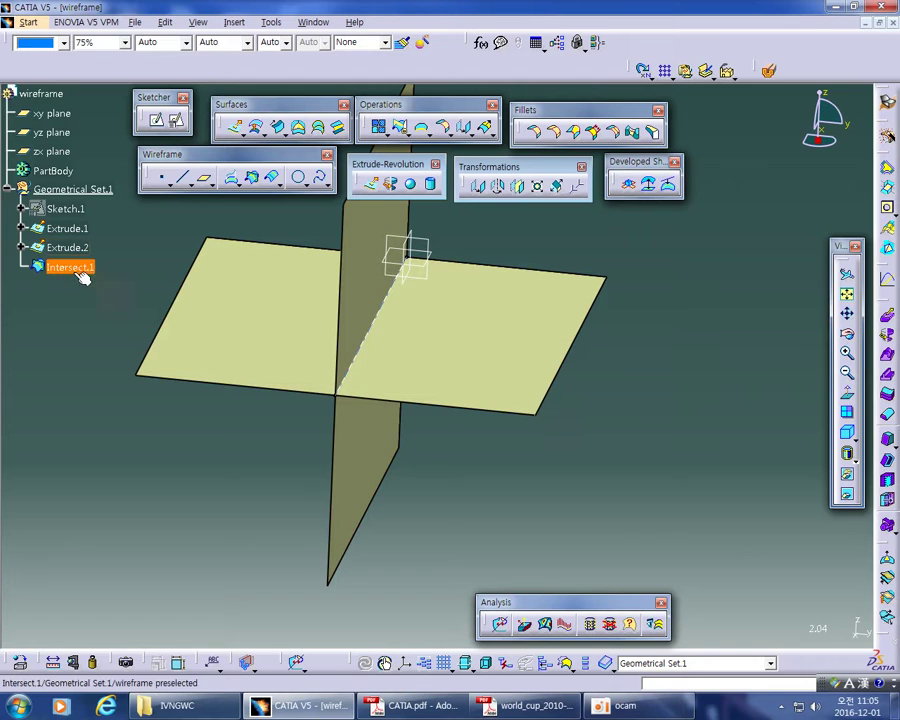
Step: Color the intersection line Intersect.1 green and set its line thickness to 2
left_click(70, 268)
right_click(73, 272)
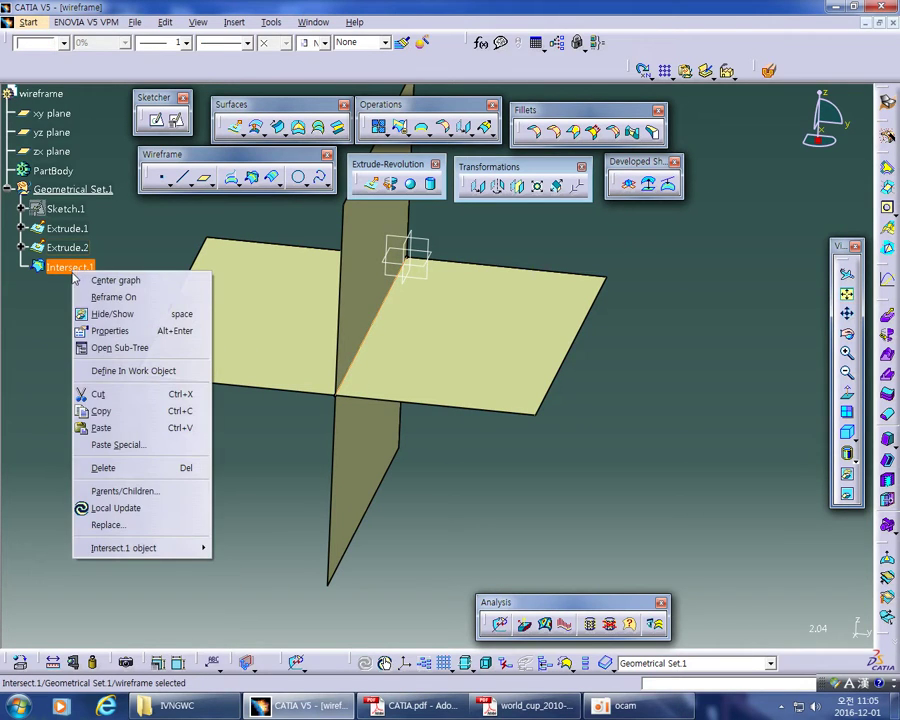
left_click(71, 270)
left_click(48, 45)
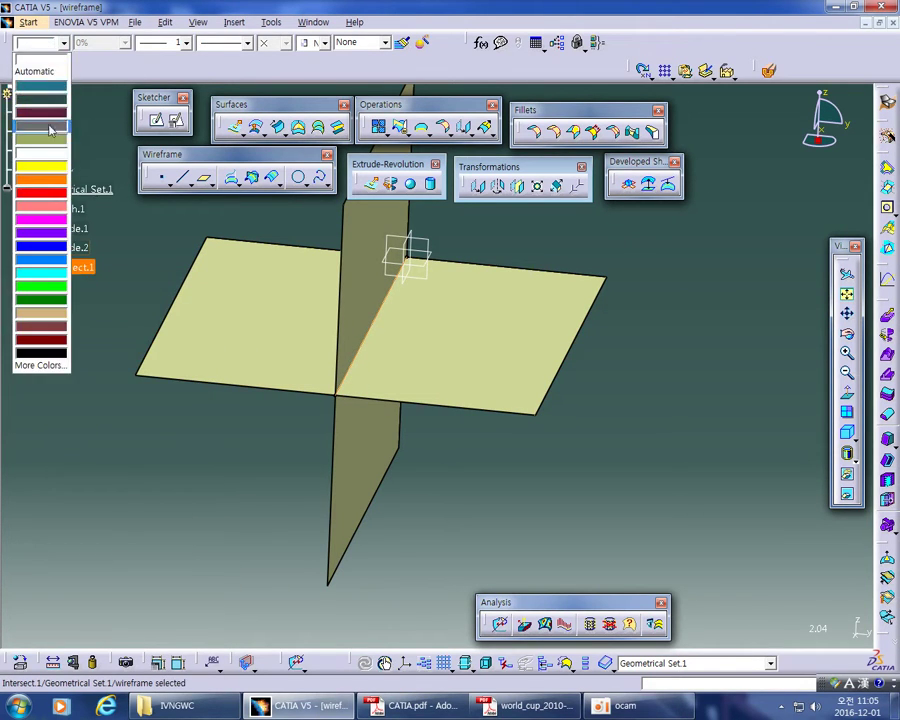
left_click(52, 288)
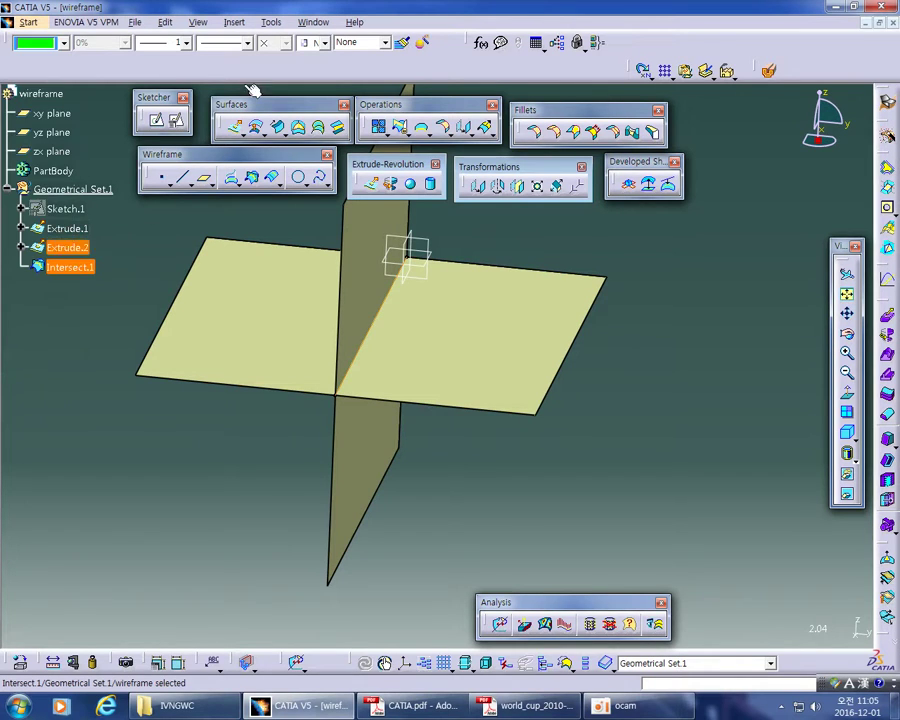
left_click(186, 42)
left_click(178, 121)
left_click(486, 472)
middle_click_drag(512, 474, 487, 502)
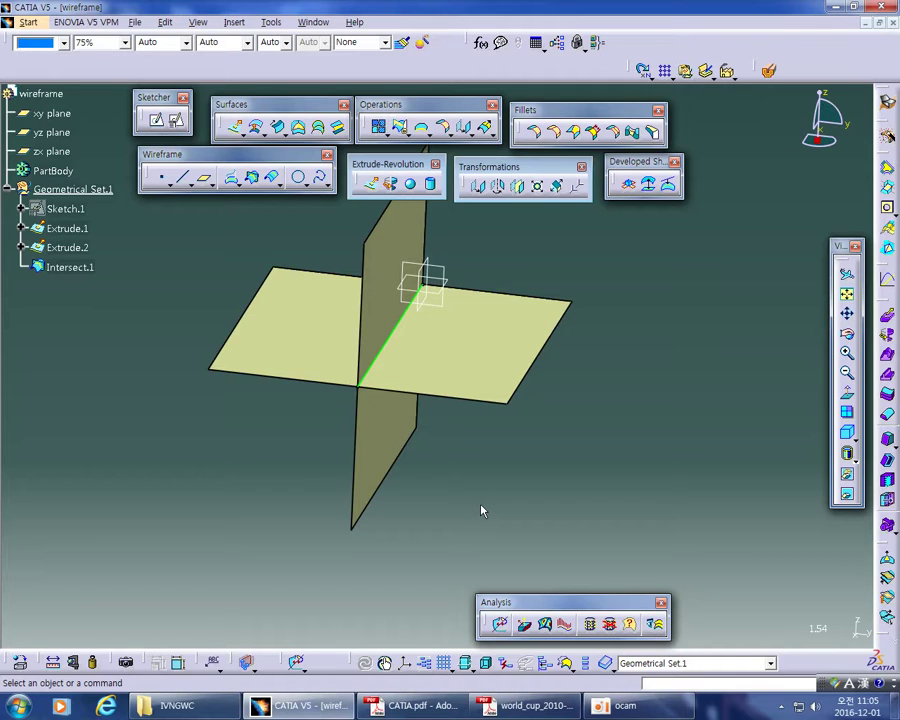
Step: Start a positioned sketch on the zx plane with the H direction reversed
middle_click_drag(633, 275, 570, 320)
left_click(434, 293)
left_click(617, 434)
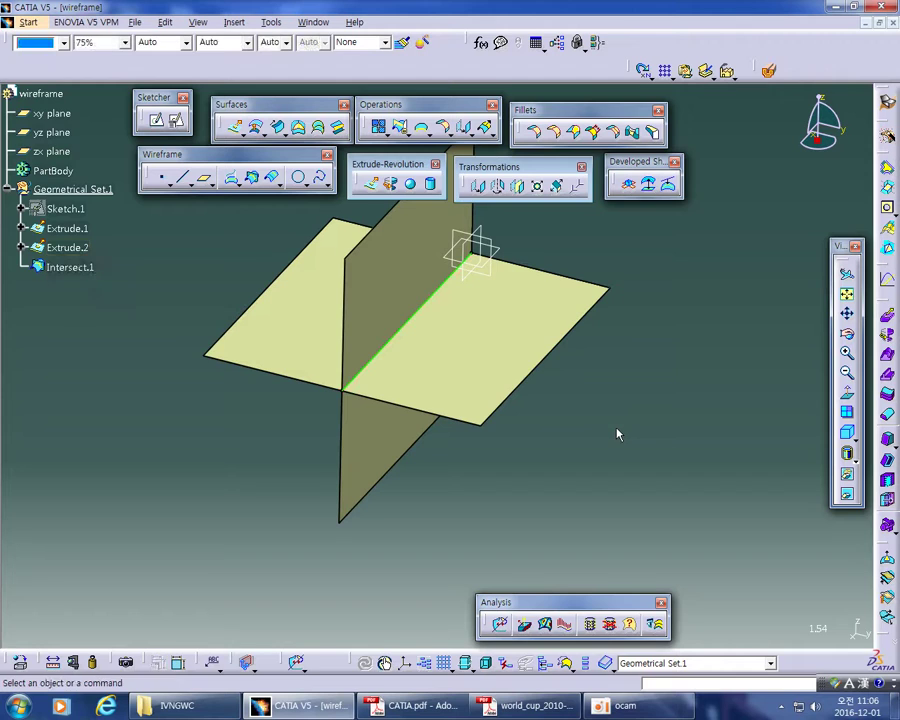
middle_click_drag(601, 445, 829, 410)
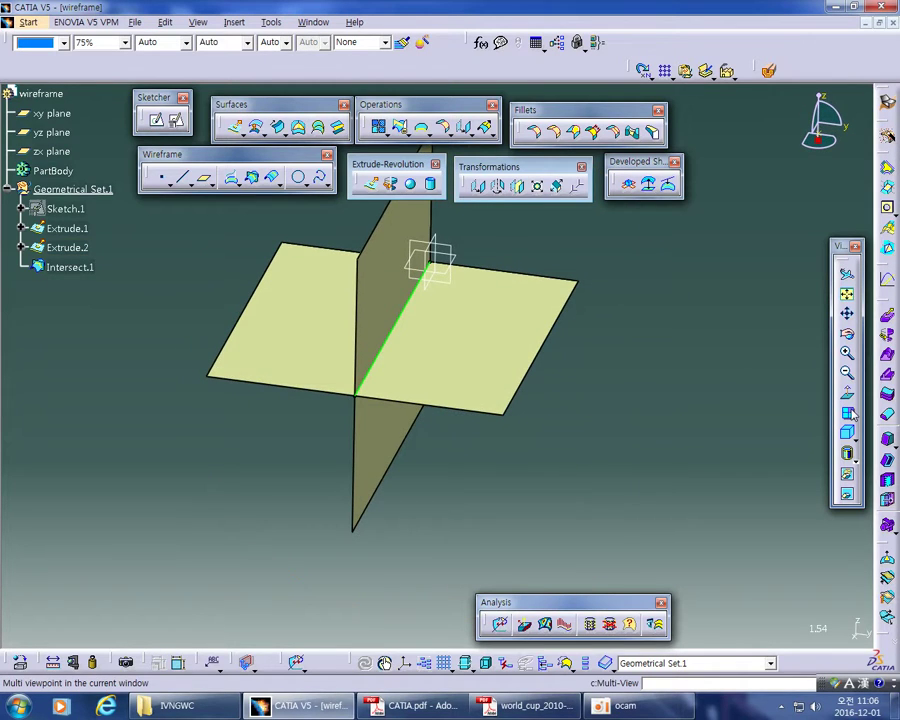
left_click(847, 412)
left_click(377, 445)
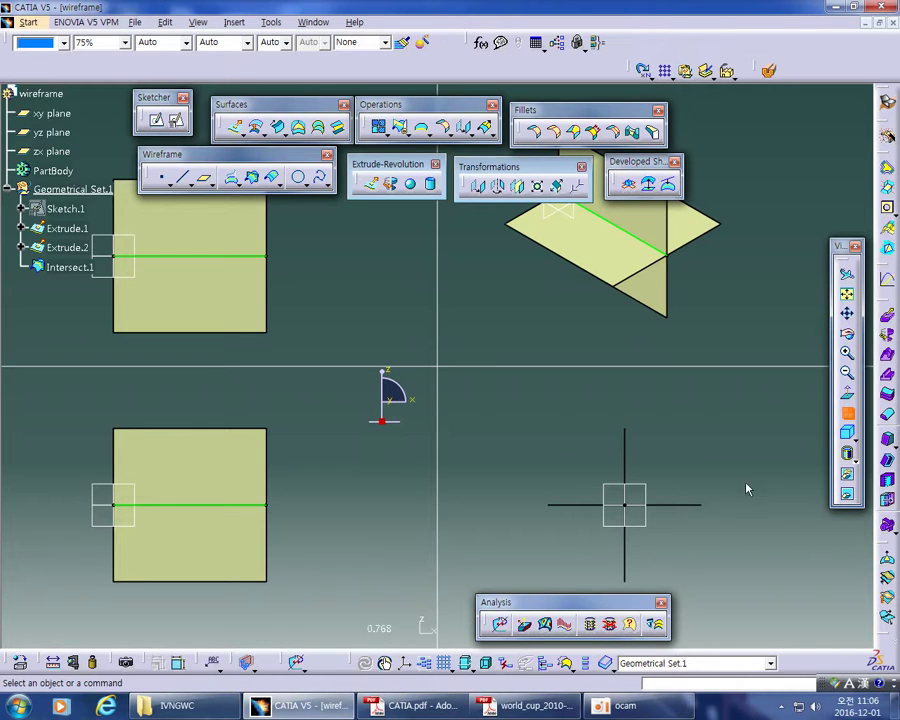
left_click(847, 412)
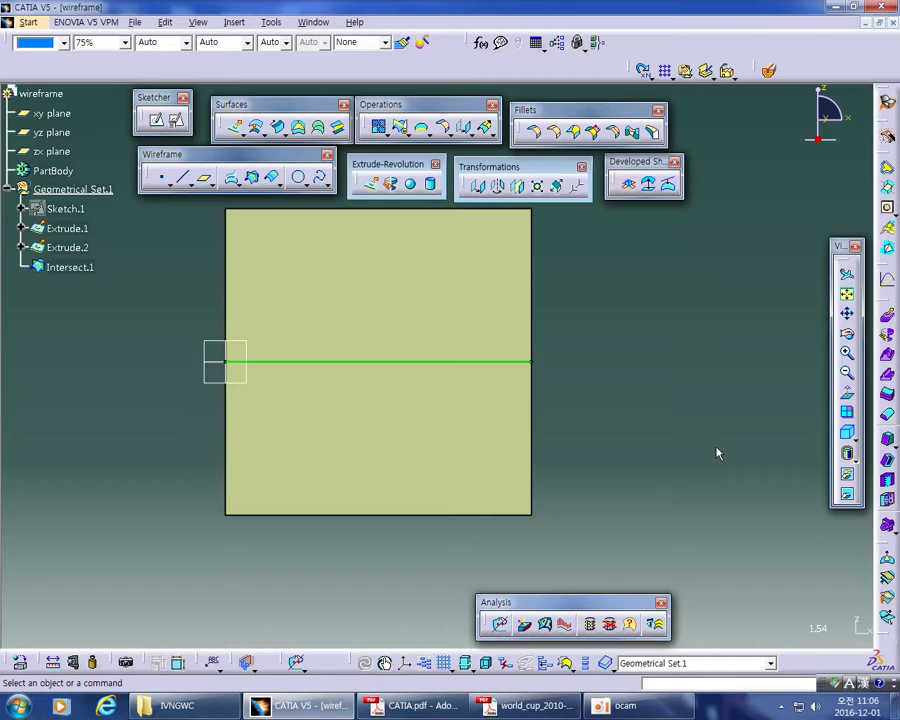
left_click(217, 383)
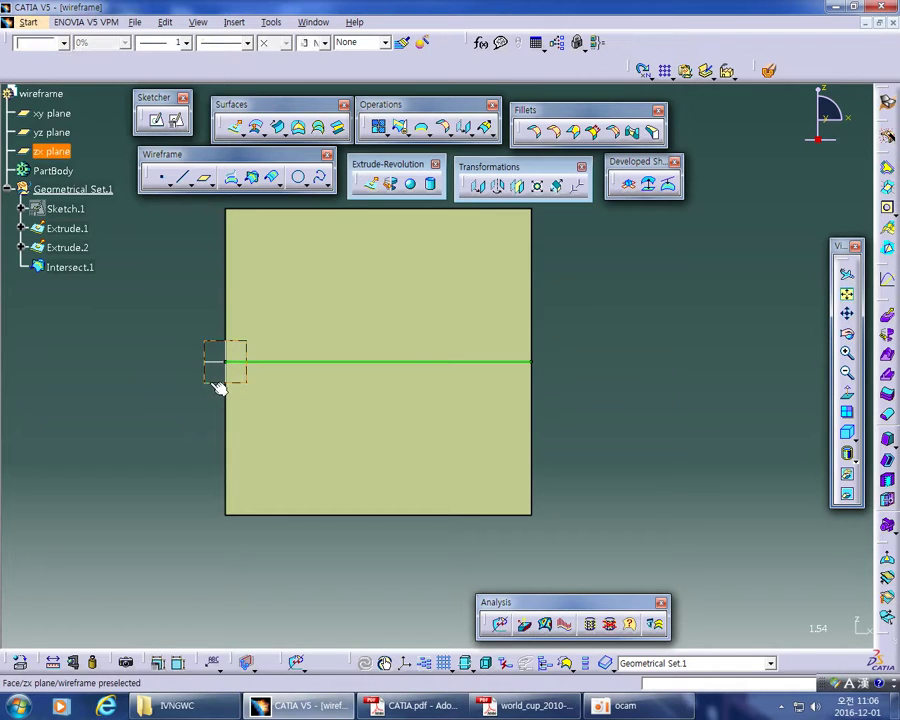
left_click(176, 120)
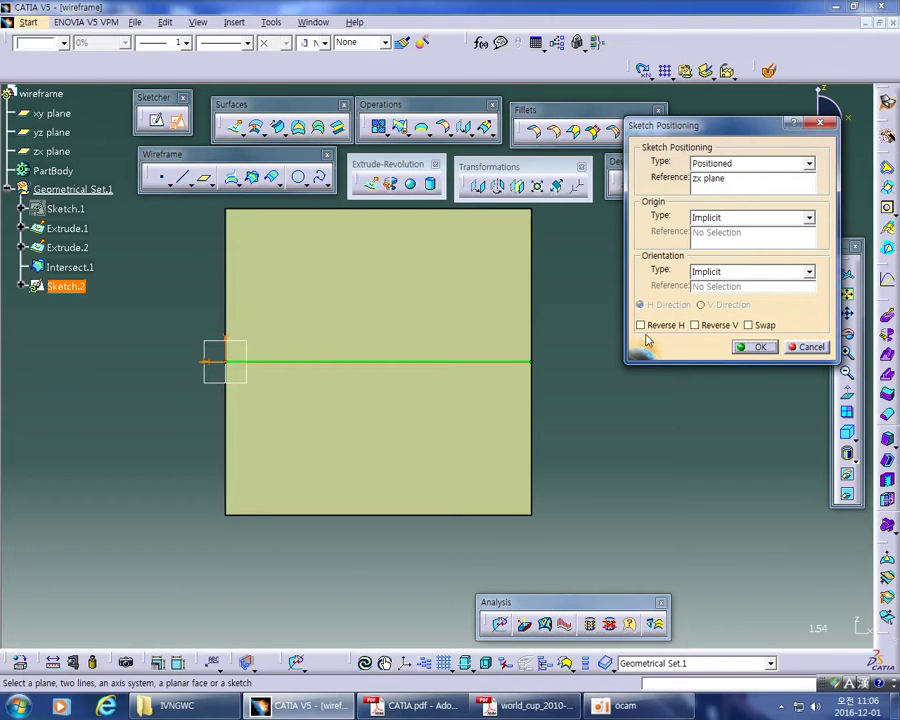
left_click(641, 325)
left_click(754, 346)
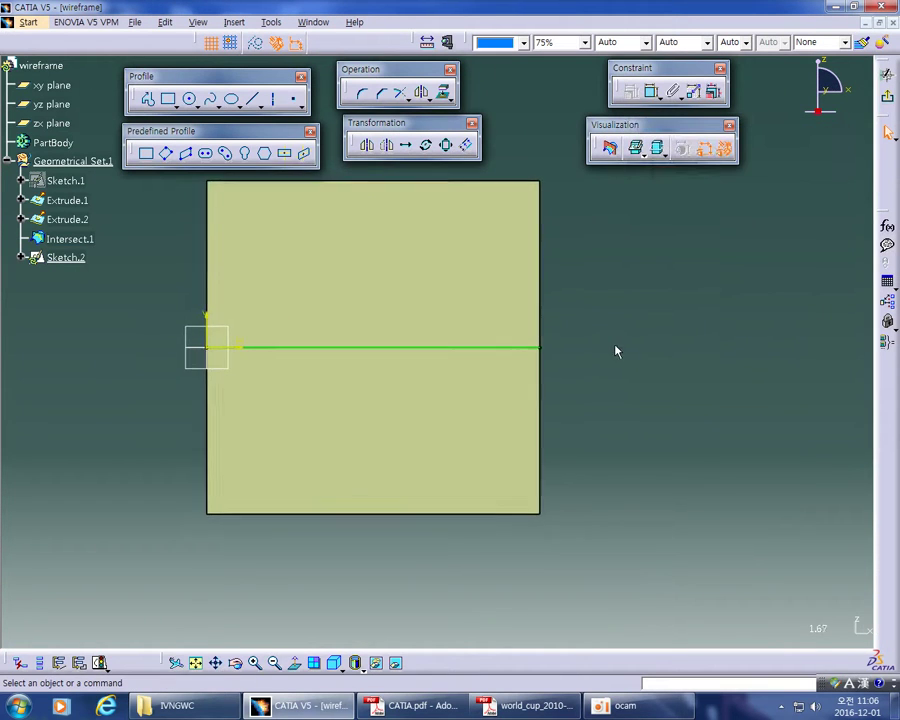
Step: Sketch a vertical line crossing the intersection line about three quarters along it and extending past both horizontal surface edges, and exit the sketch
left_click(253, 98)
middle_click_drag(516, 305, 566, 362)
left_click(440, 208)
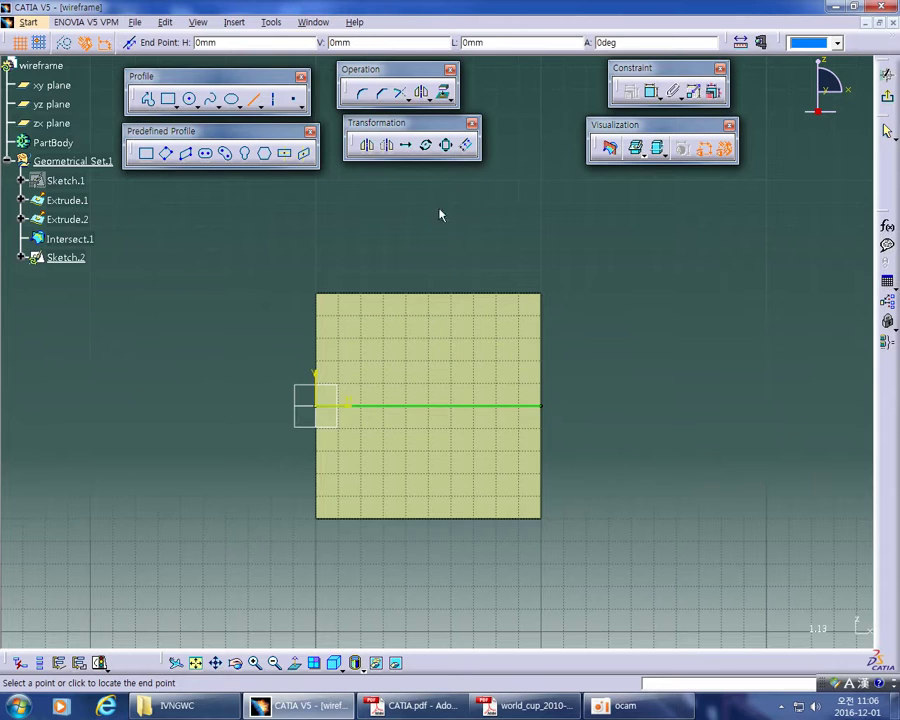
left_click(441, 597)
left_click(442, 278)
left_click_drag(438, 256, 470, 263)
left_click(618, 297)
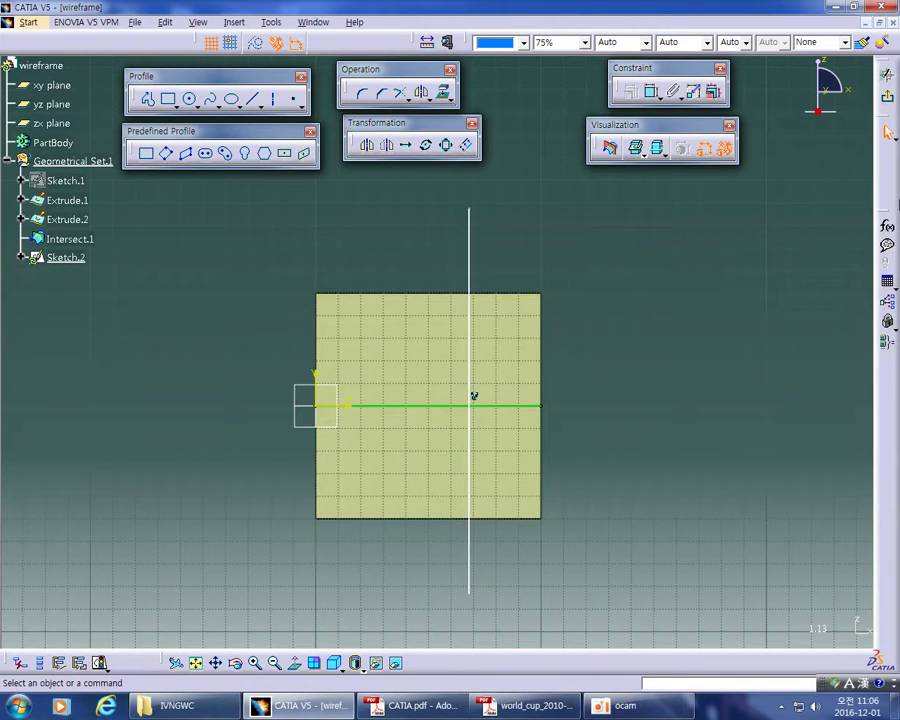
left_click_drag(476, 264, 481, 256)
left_click(490, 196)
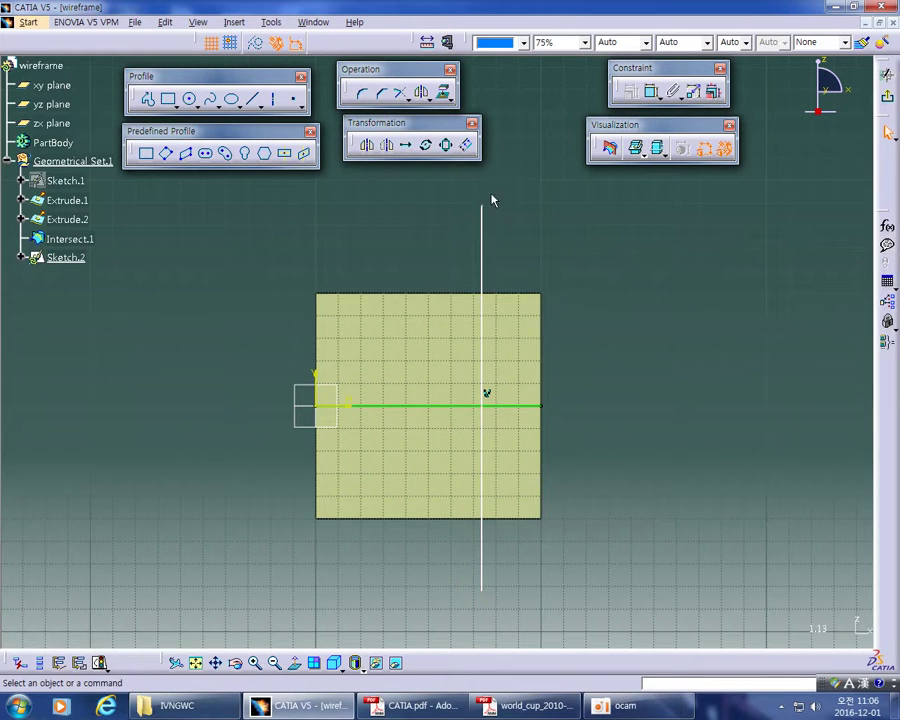
left_click(887, 101)
Step: Hide the horizontal surface Extrude.2
mouse_move(508, 487)
middle_mouse_down()
mouse_move(381, 414)
mouse_move(356, 193)
mouse_move(350, 230)
middle_mouse_up()
middle_click_drag(638, 298, 638, 362)
middle_click_drag(348, 233, 400, 470)
middle_click_drag(554, 368, 538, 395)
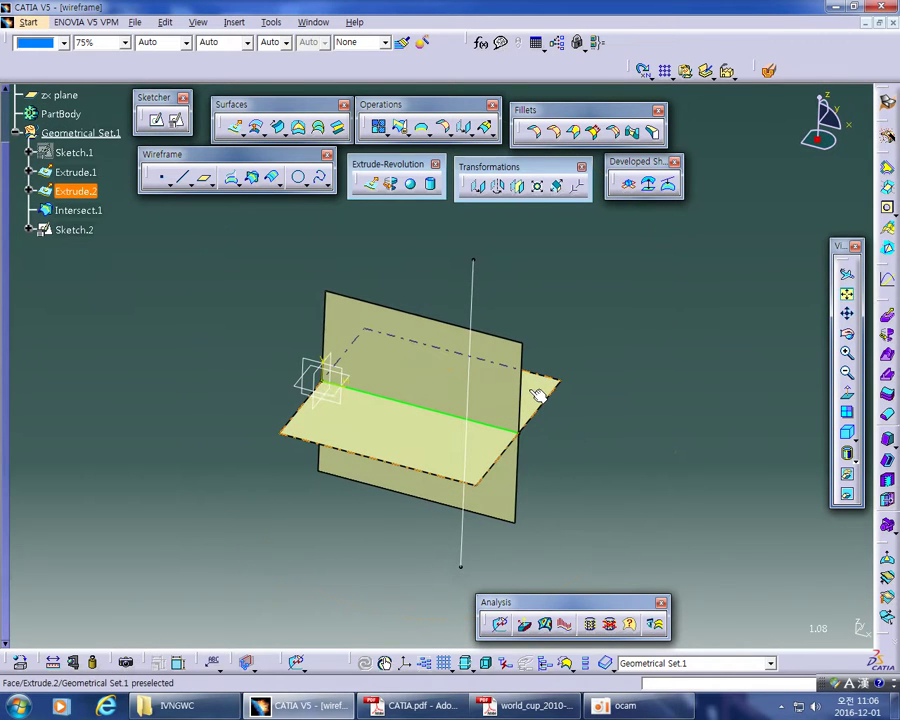
right_click(535, 394)
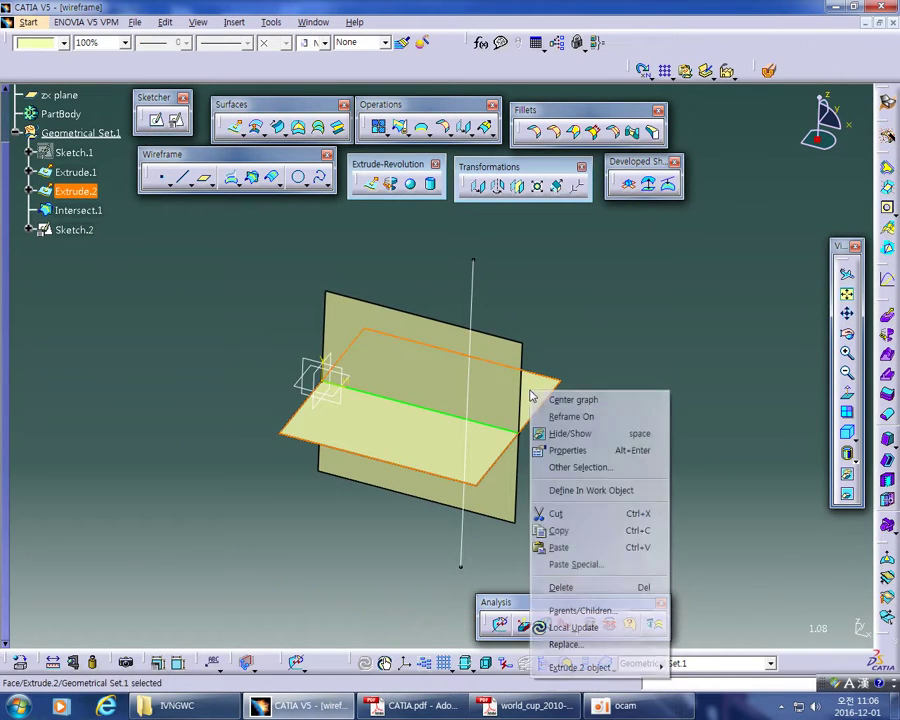
left_click(570, 433)
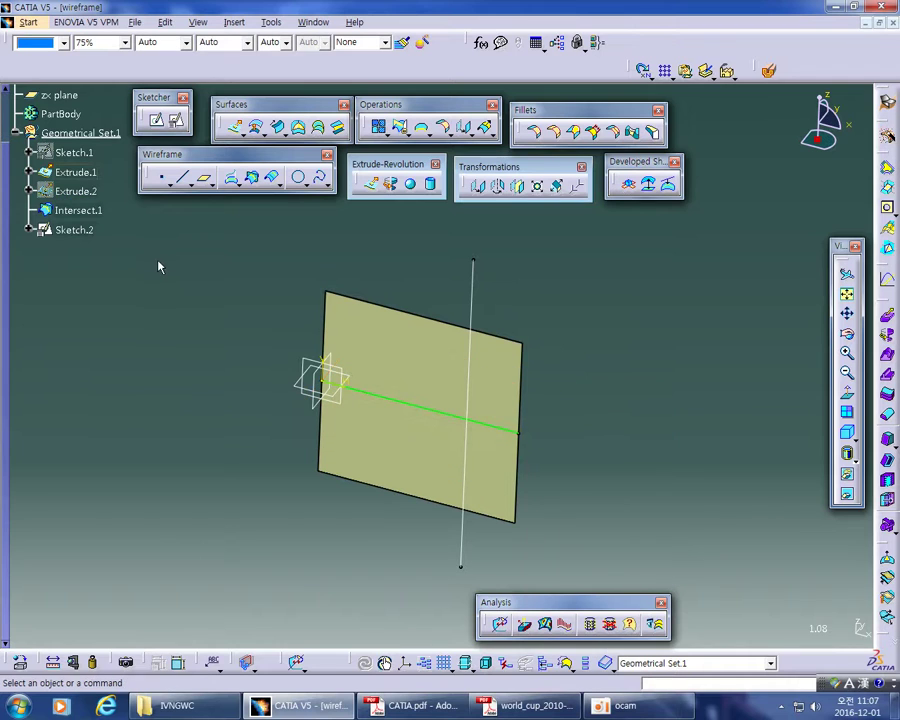
Step: Hide the vertical surface Extrude.1 and show the horizontal surface Extrude.2 again
right_click(82, 191)
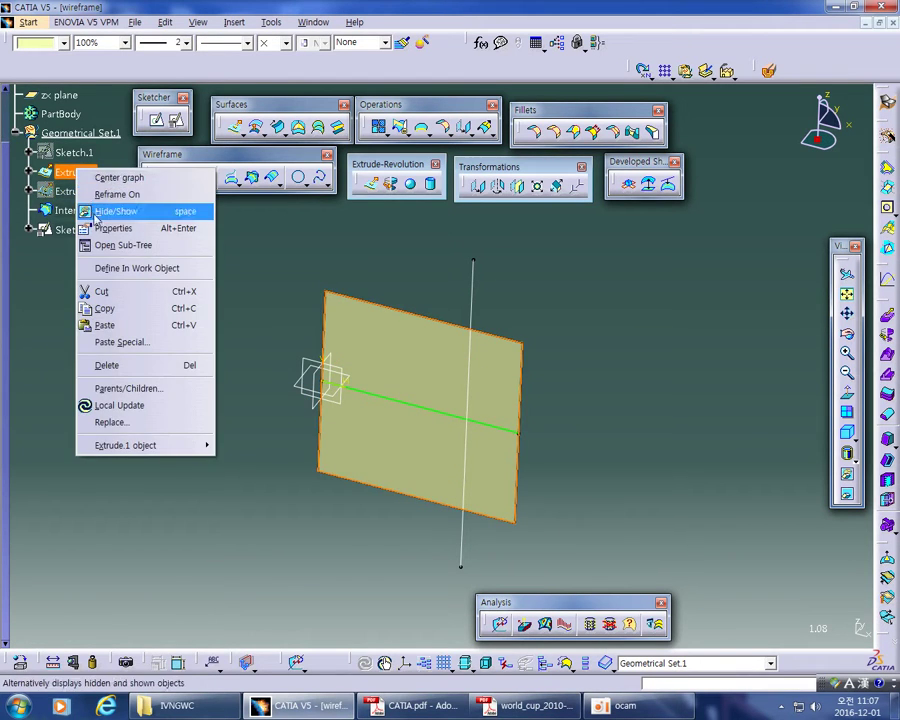
left_click(96, 208)
right_click(78, 191)
left_click(100, 230)
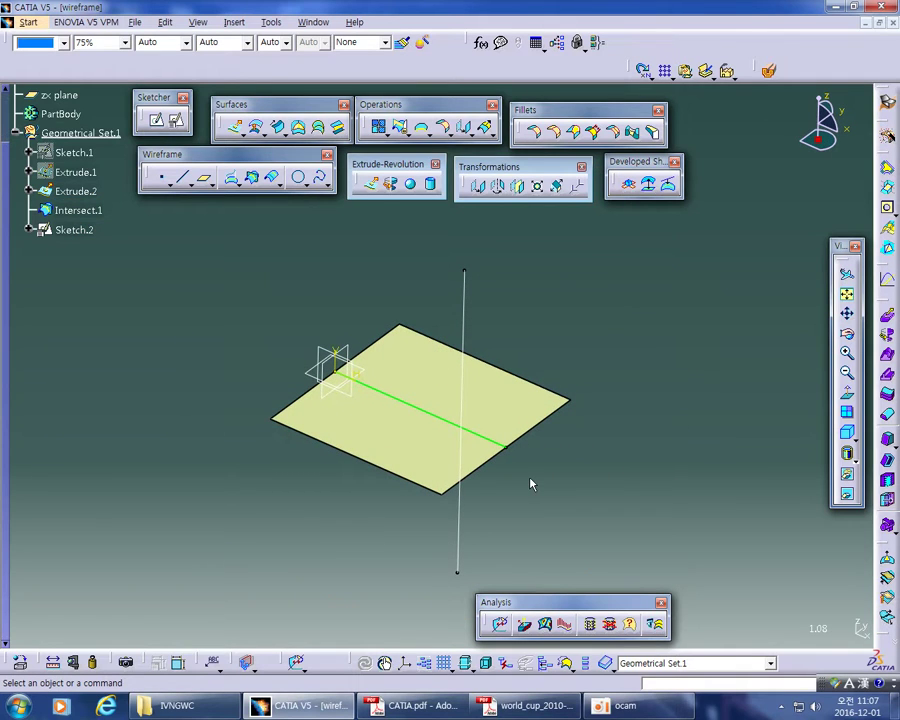
Step: Hide the intersection curve Intersect.1
right_click(91, 212)
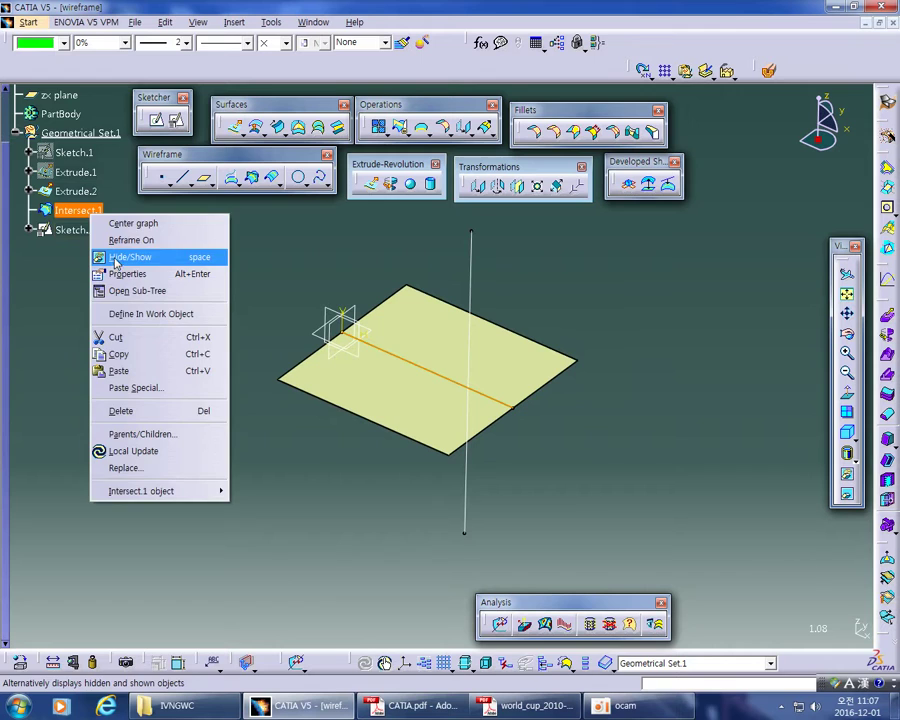
left_click(113, 258)
Step: Examine from several angles how the vertical line of Sketch.2 crosses the horizontal surface Extrude.2
left_click(76, 191)
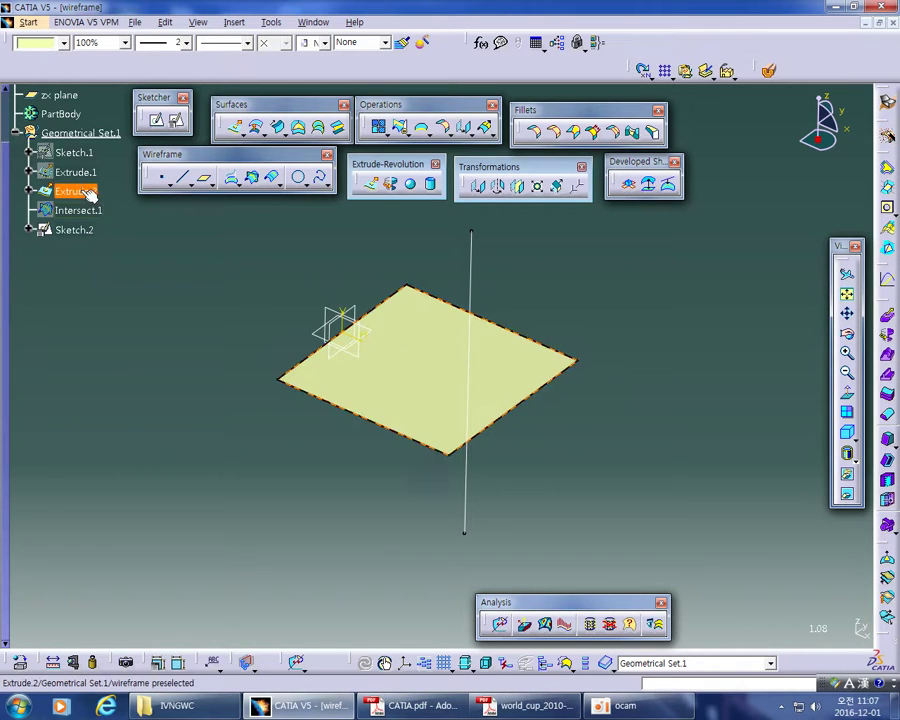
left_click(80, 231)
mouse_move(130, 287)
middle_mouse_down()
mouse_move(257, 388)
mouse_move(287, 426)
mouse_move(174, 330)
middle_mouse_up()
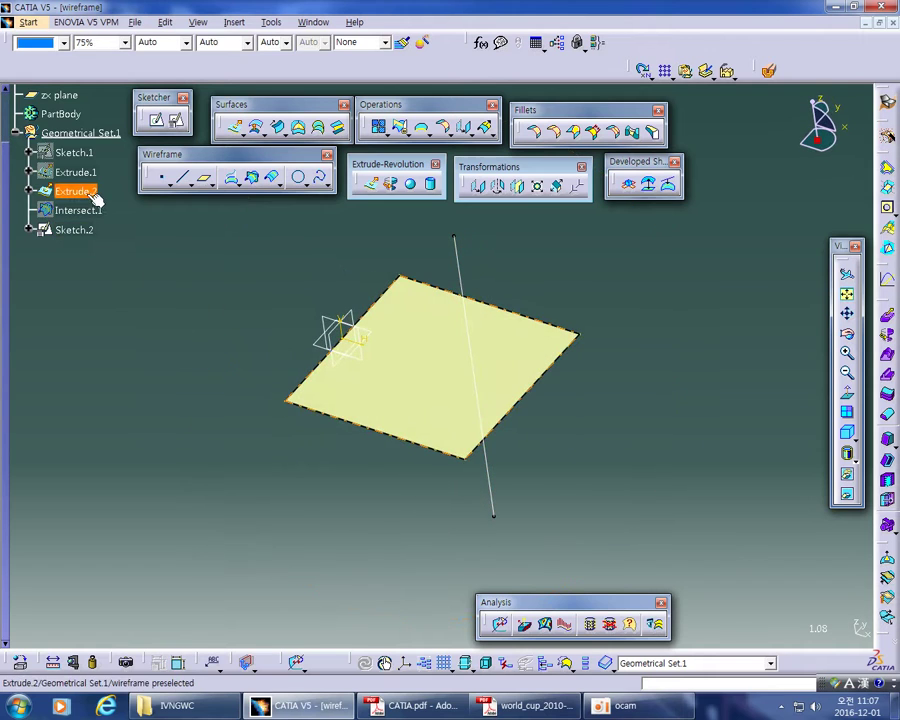
left_click(80, 191)
left_click(90, 232)
left_click(237, 466)
mouse_move(237, 466)
middle_mouse_down()
mouse_move(426, 508)
mouse_move(601, 464)
mouse_move(569, 472)
mouse_move(360, 454)
mouse_move(392, 458)
mouse_move(385, 452)
middle_mouse_up()
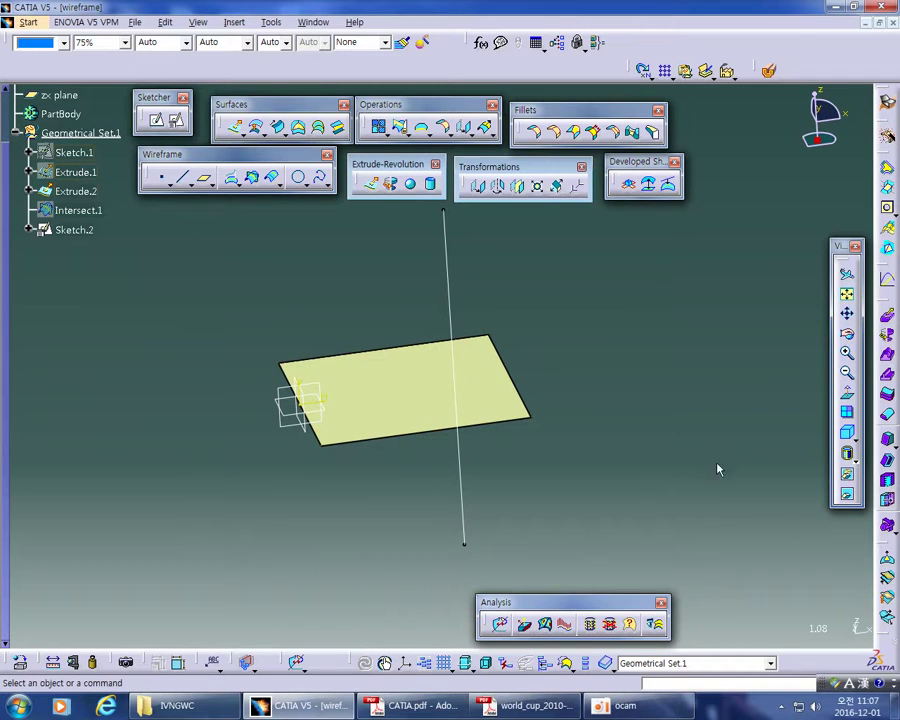
left_click(846, 497)
left_click(846, 497)
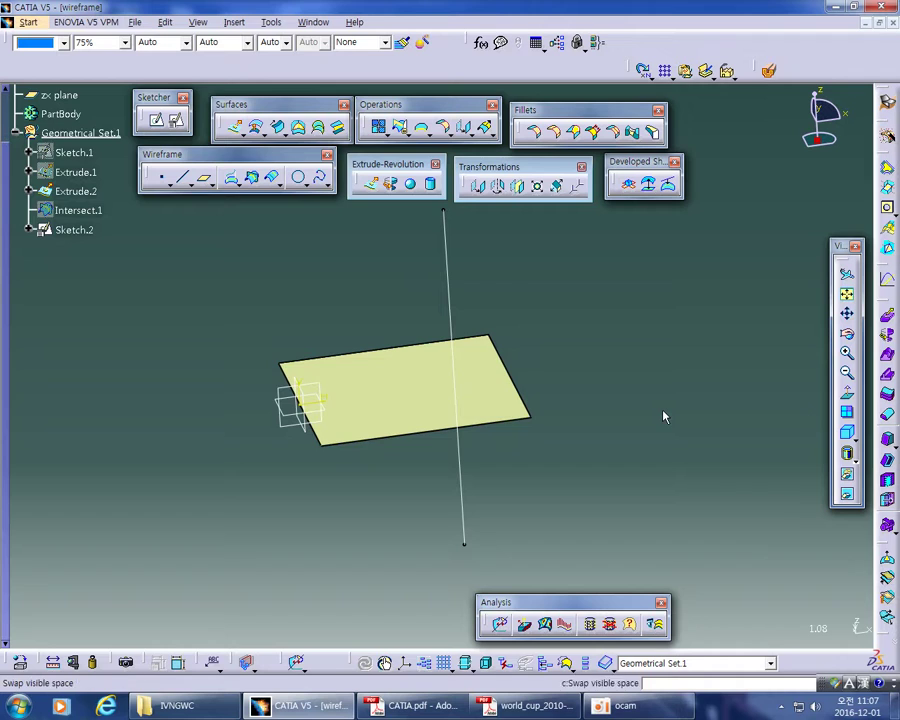
middle_click_drag(617, 329, 560, 385)
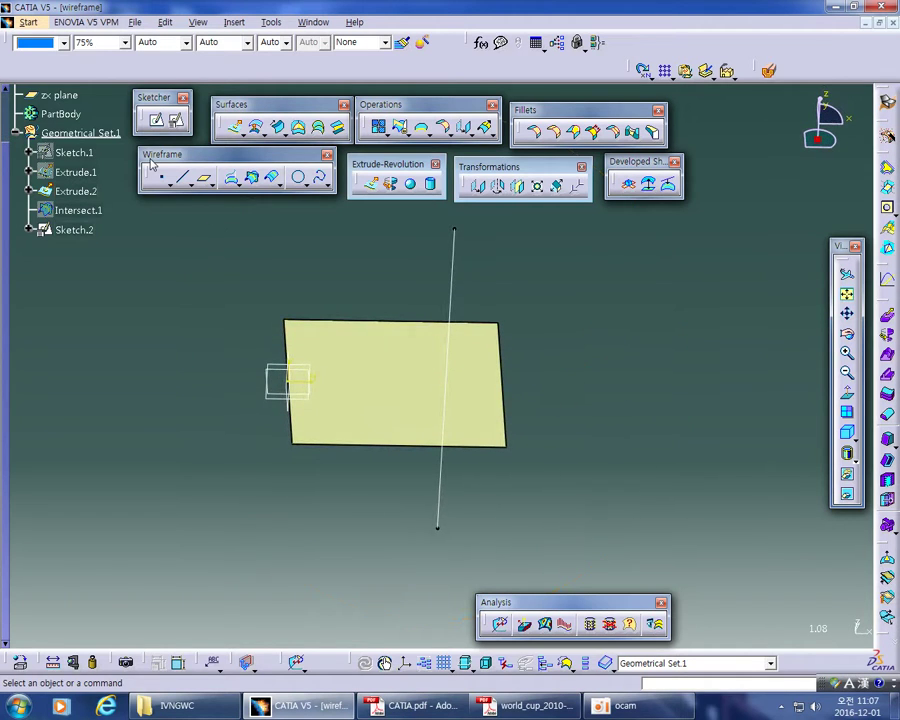
Step: Create an intersection with the horizontal surface Extrude.2 as first element and the vertical line Sketch.2 as second element
left_click(251, 178)
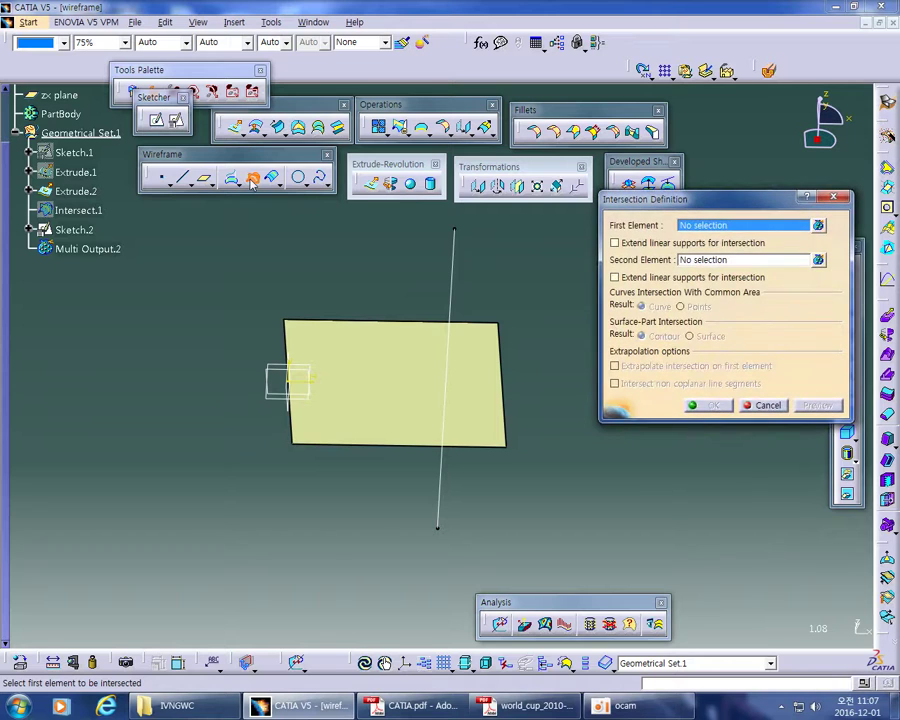
left_click(426, 351)
middle_click_drag(407, 292, 434, 277)
left_click(450, 275)
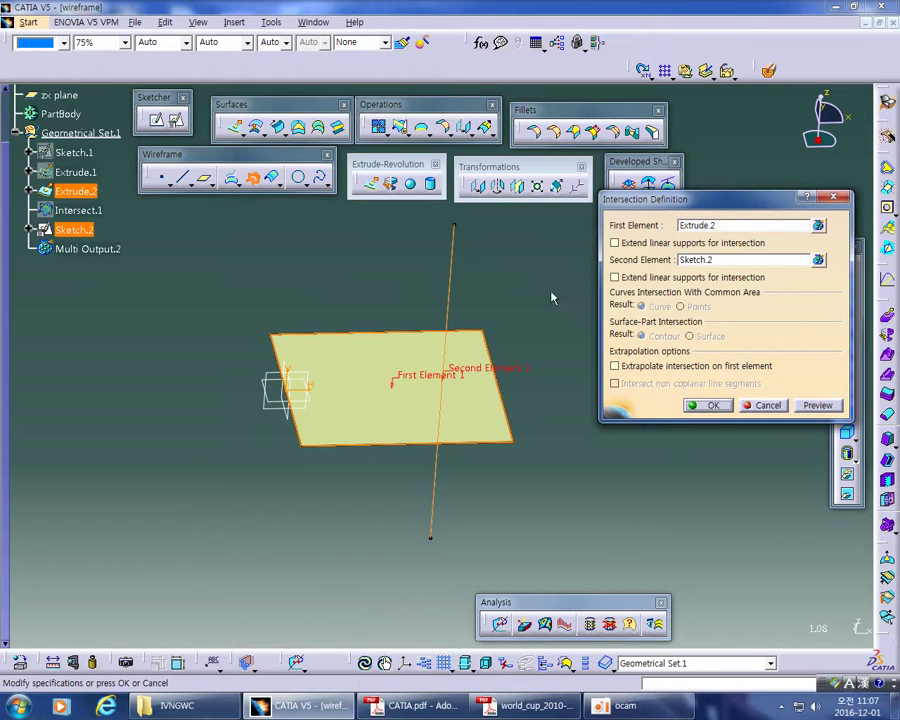
middle_click_drag(565, 437, 486, 494)
left_click(708, 405)
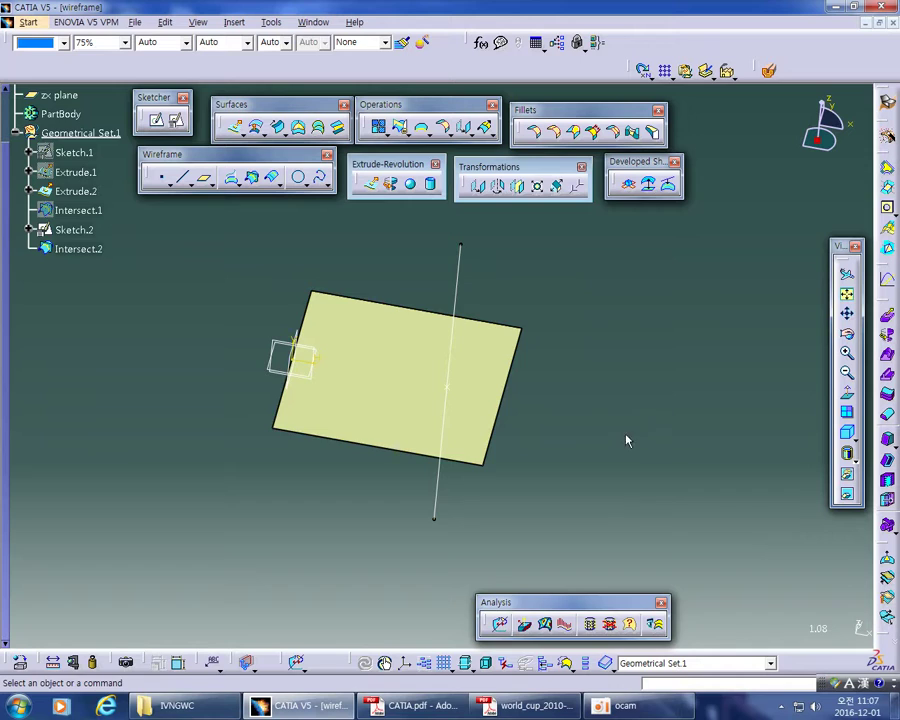
Step: Hide the intersection point Intersect.2 and the vertical line Sketch.2
left_click(88, 250)
left_click(84, 281)
middle_click_drag(572, 526, 590, 410)
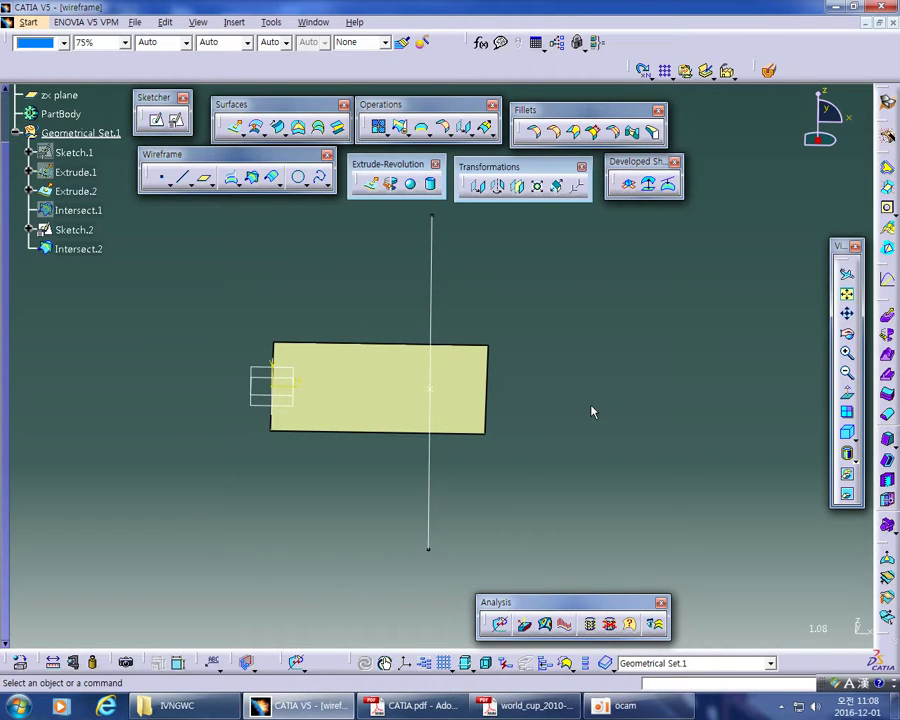
left_click(95, 252)
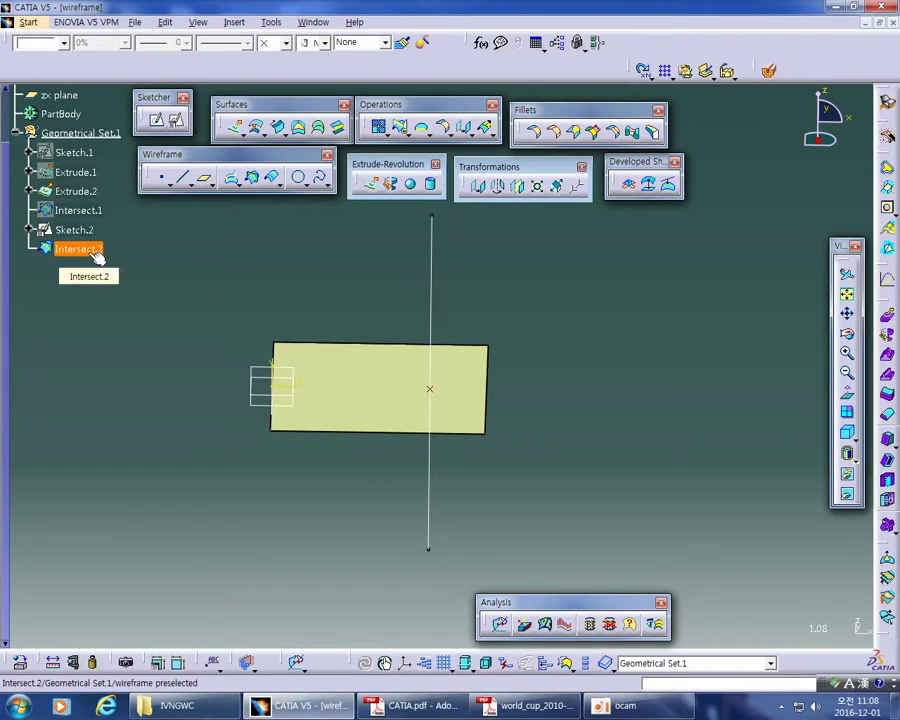
left_click(93, 237)
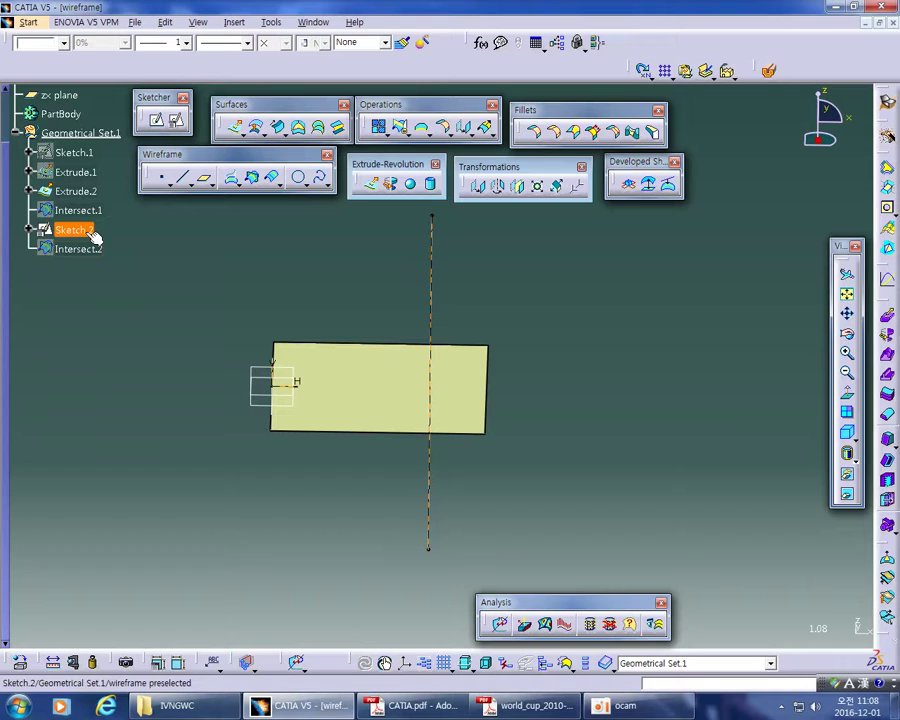
key("space")
middle_click_drag(641, 330, 594, 423)
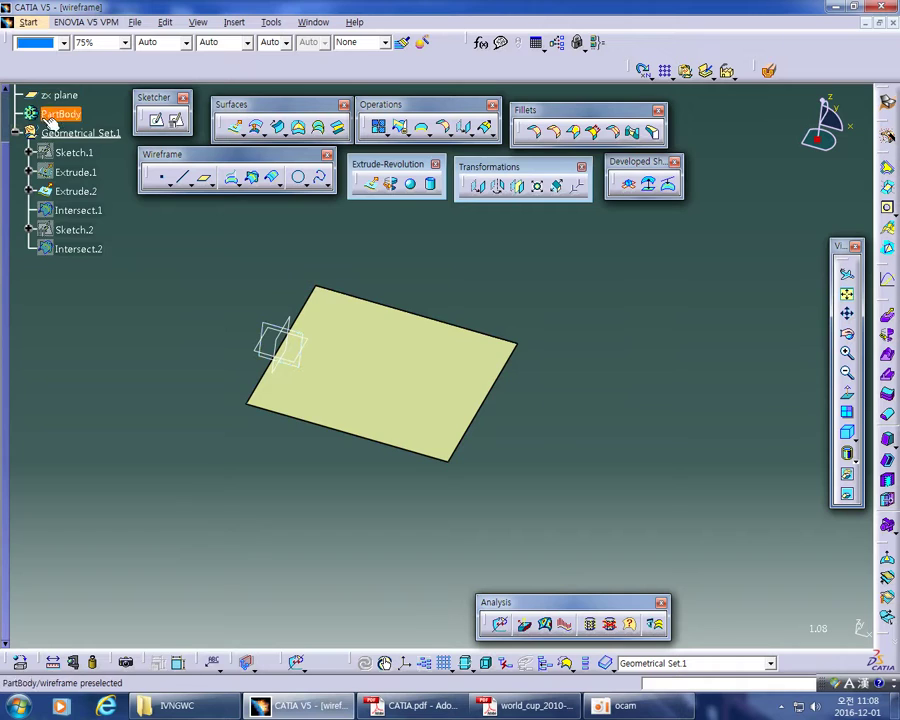
Step: Show the intersection curve Intersect.1 on the horizontal surface again
left_click(91, 212)
key("space")
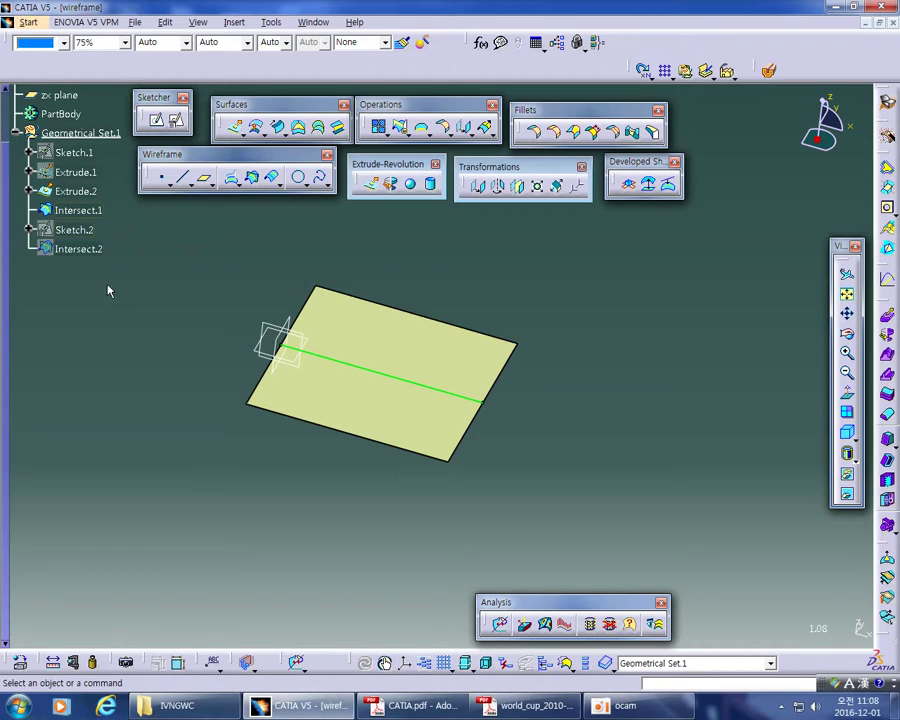
left_click(95, 193)
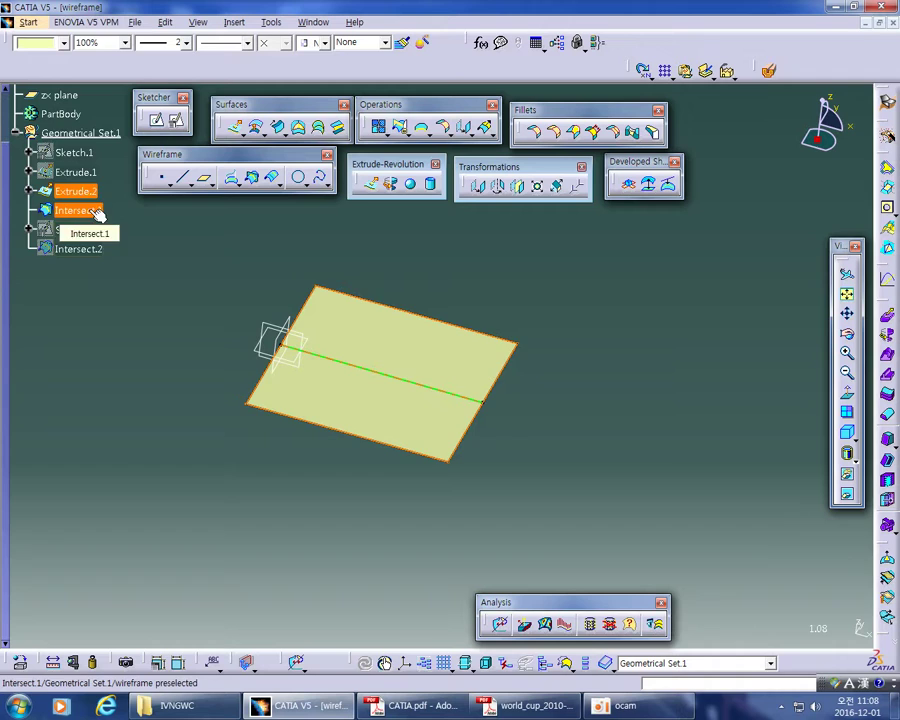
left_click(97, 212)
left_click(118, 212)
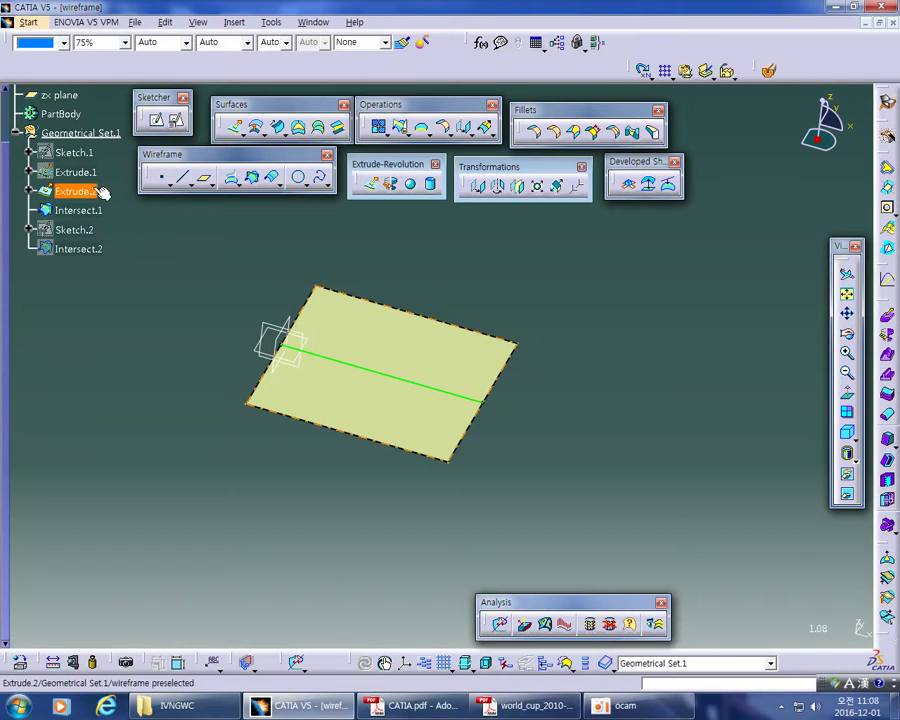
middle_click_drag(597, 382, 551, 463)
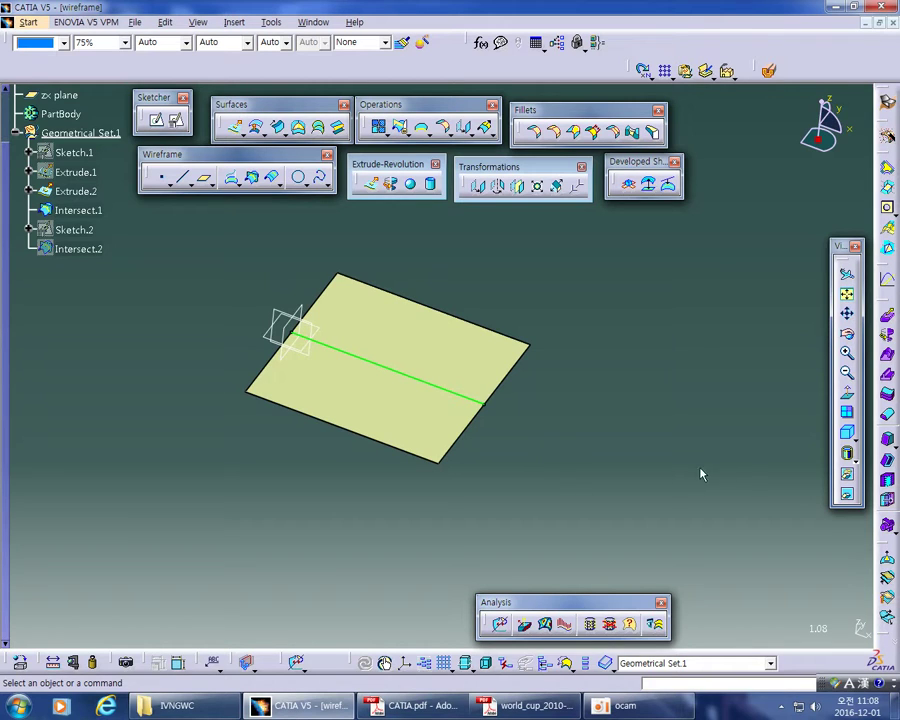
Step: Start a positioned sketch on the horizontal surface Extrude.2 with implicit origin and orientation
left_click(847, 415)
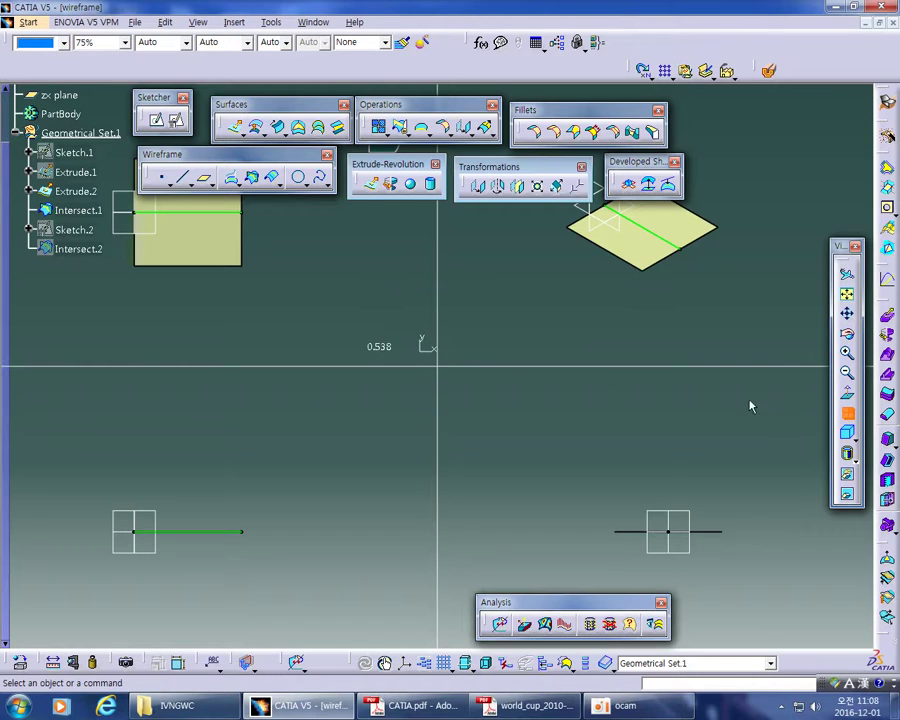
left_click(847, 415)
middle_click_drag(652, 448, 705, 438)
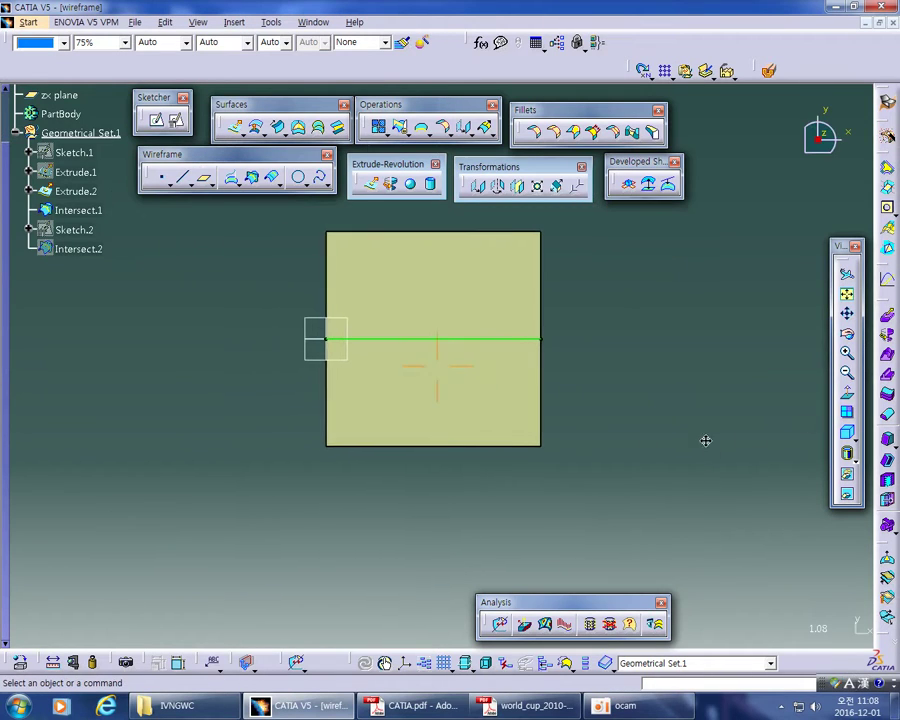
left_click(318, 366)
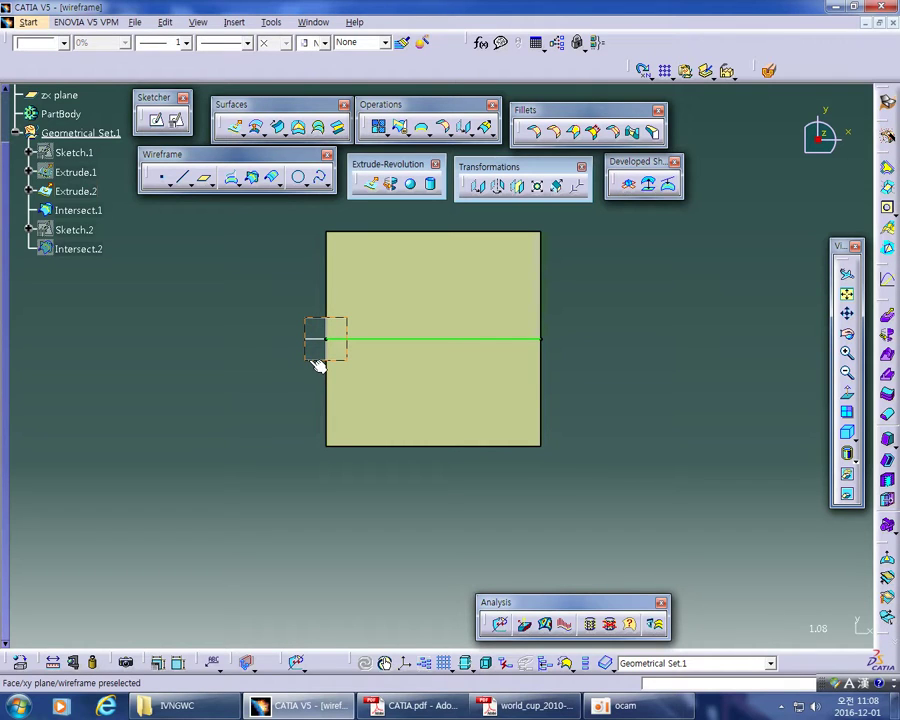
left_click(301, 420)
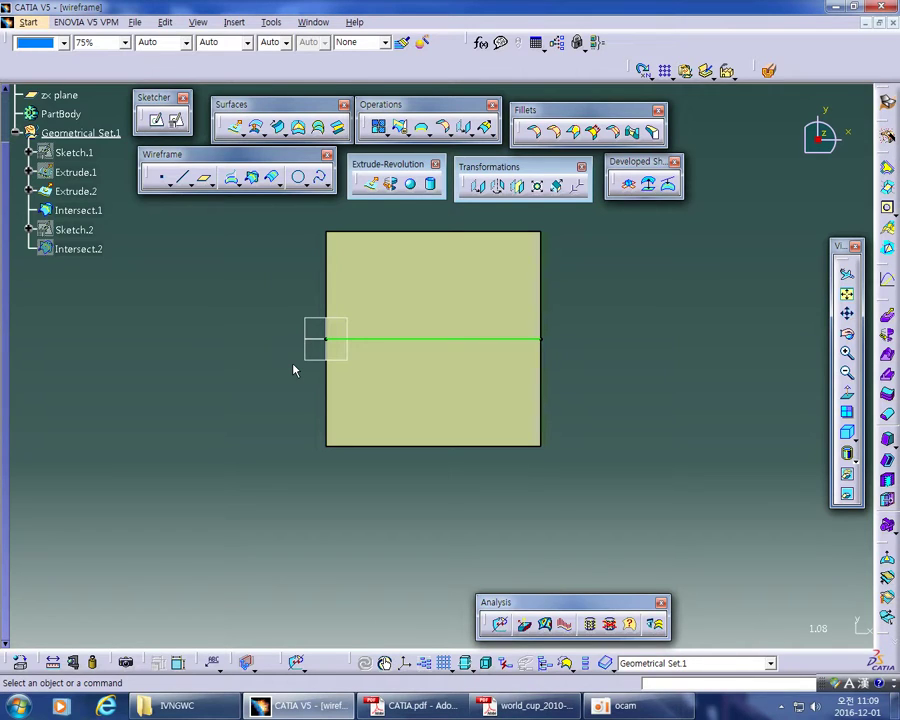
left_click(530, 267)
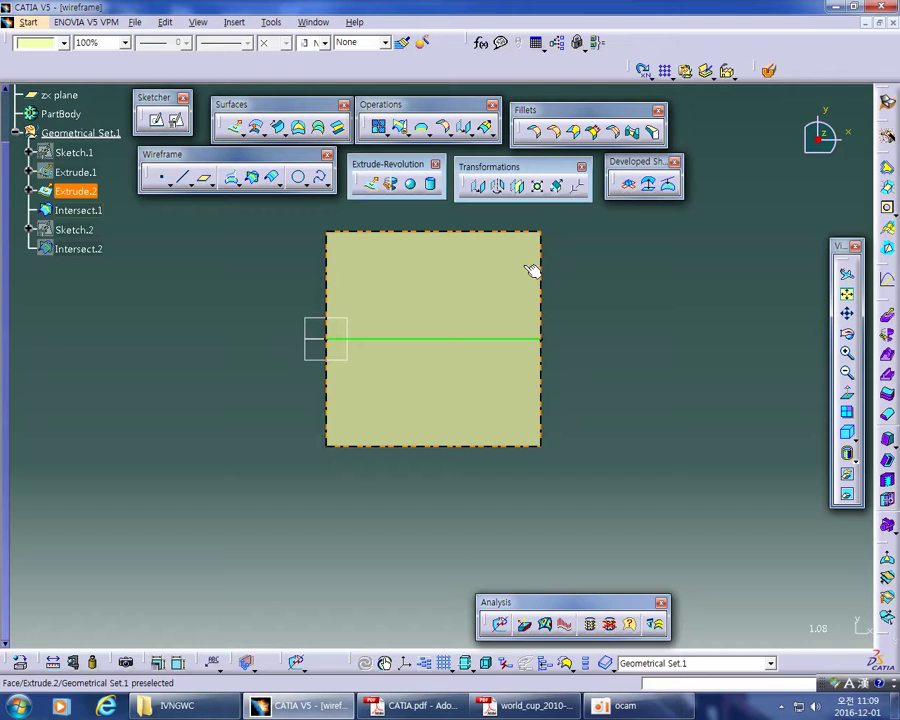
left_click(450, 279)
left_click(177, 121)
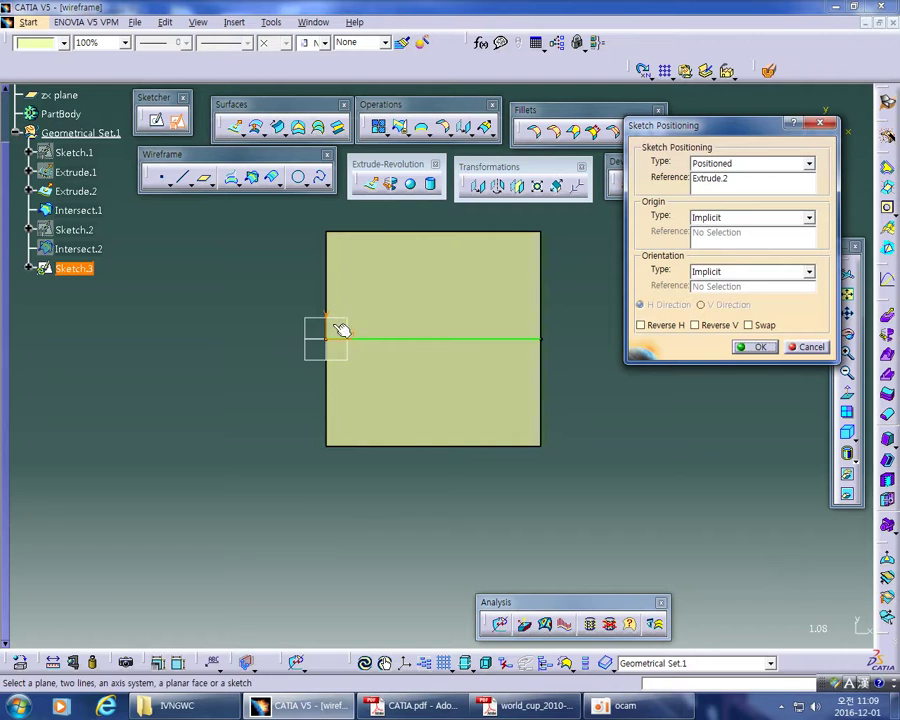
left_click(755, 347)
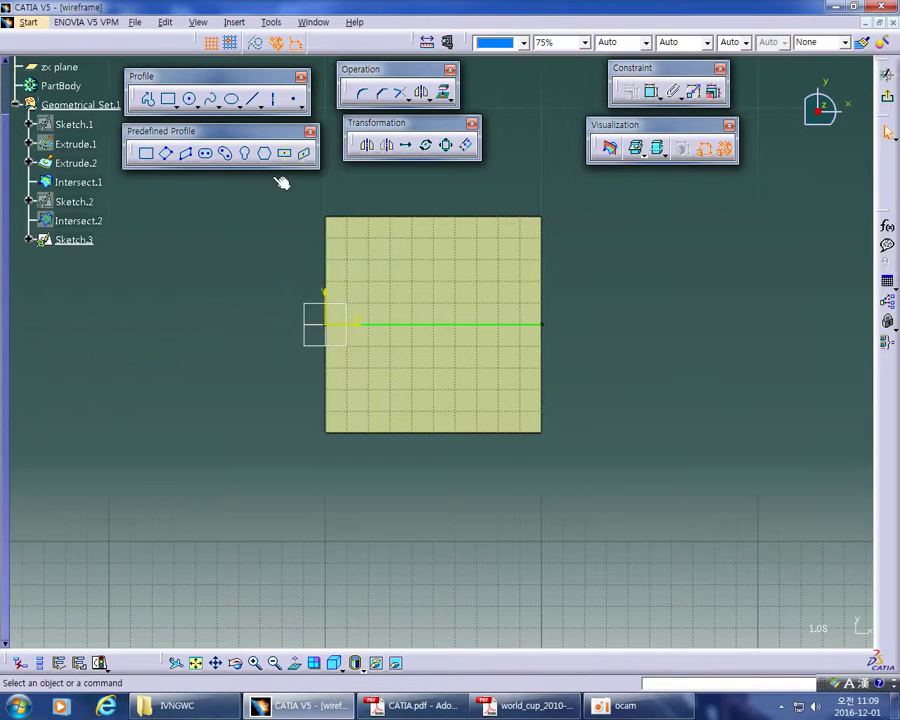
Step: Sketch a circle of about 11 mm radius on the surface, between the green intersection line and the edge on its positive y side
left_click(190, 99)
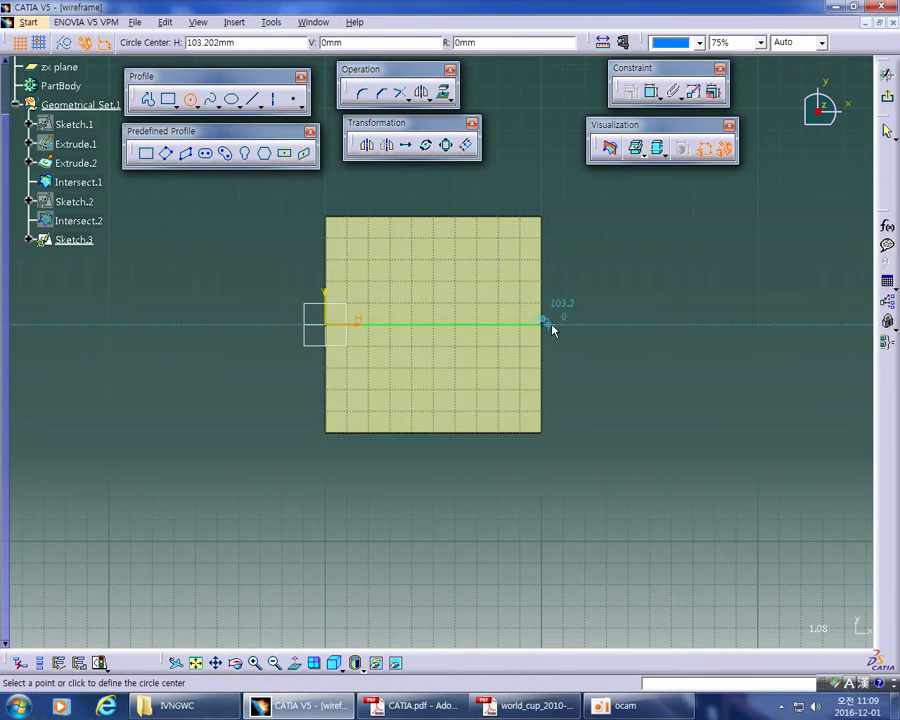
left_click(466, 263)
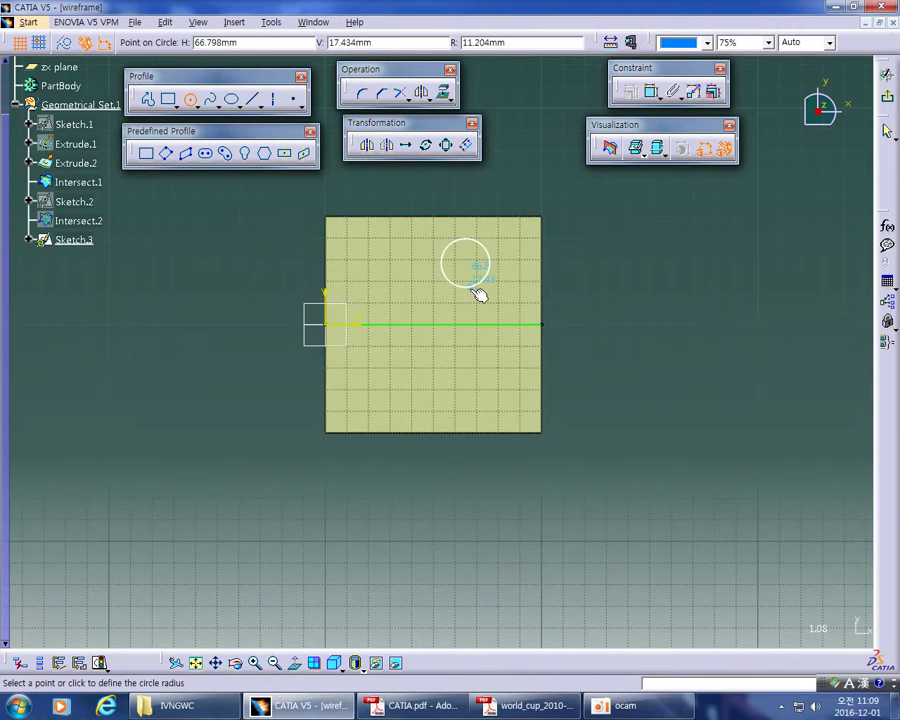
left_click(478, 291)
left_click(594, 262)
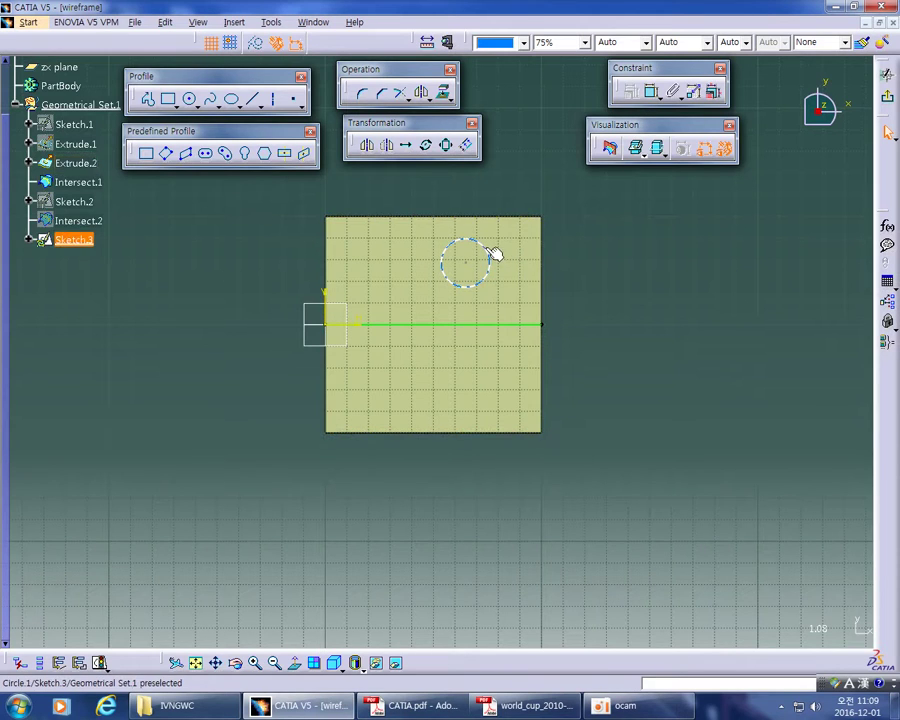
Step: Enlarge the sketched circle slightly and exit the sketch
left_click_drag(493, 257, 462, 267)
left_click(590, 271)
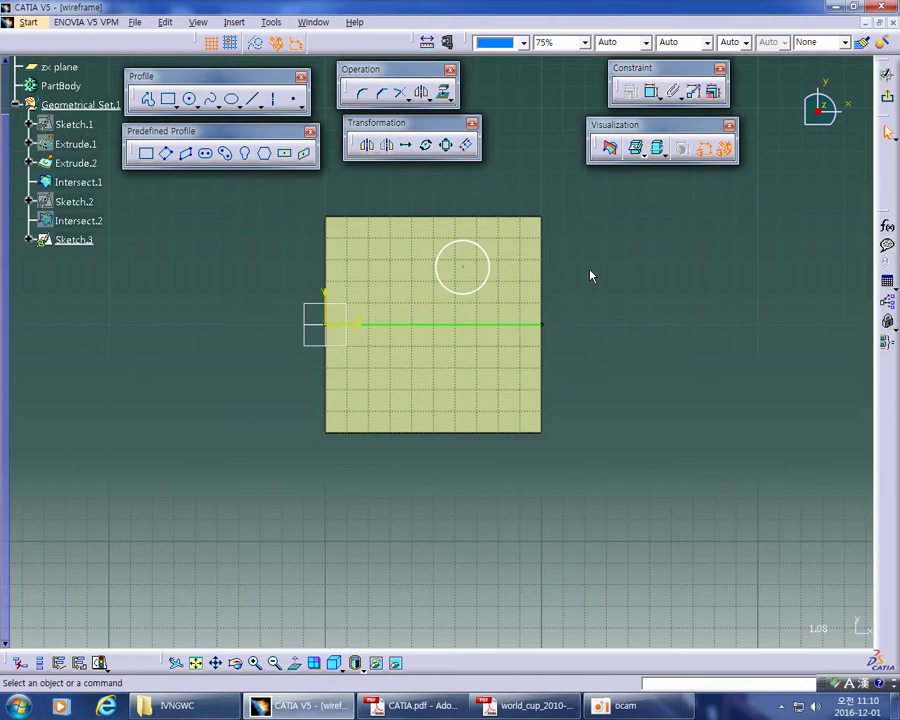
left_click(887, 97)
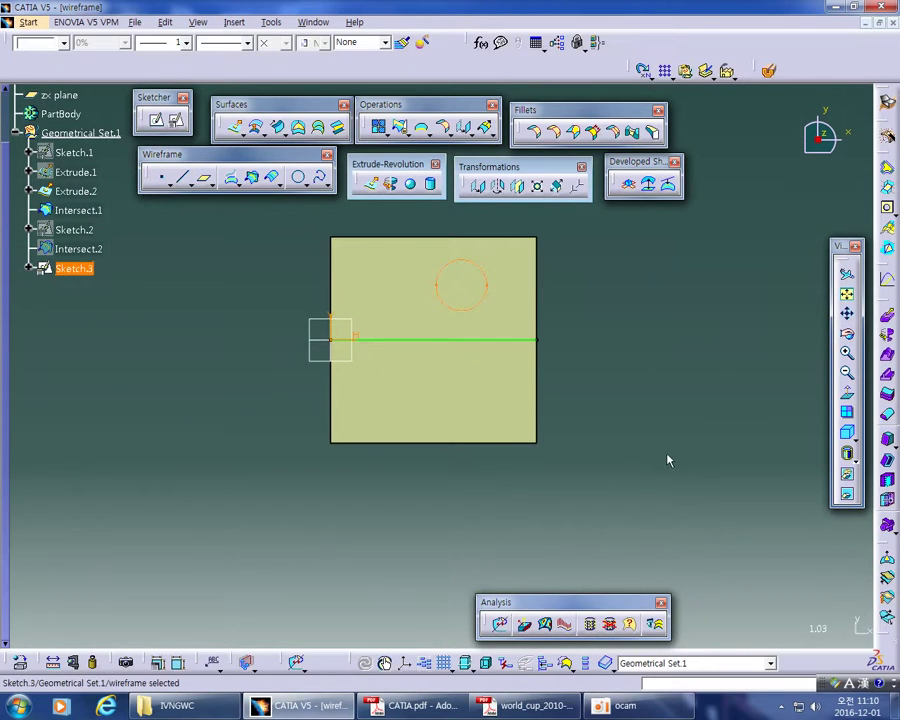
Step: Change the colour of the circle sketch Sketch.3 to magenta
mouse_move(558, 520)
middle_mouse_down()
mouse_move(303, 436)
mouse_move(416, 376)
mouse_move(458, 376)
mouse_move(458, 350)
middle_mouse_up()
left_click(75, 268)
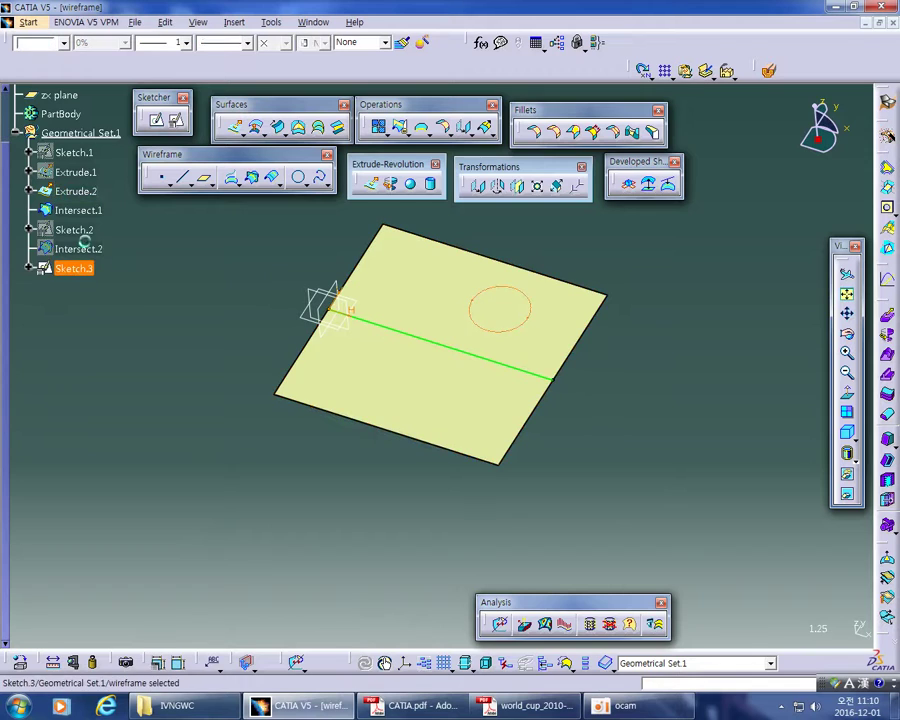
left_click(48, 43)
left_click(52, 221)
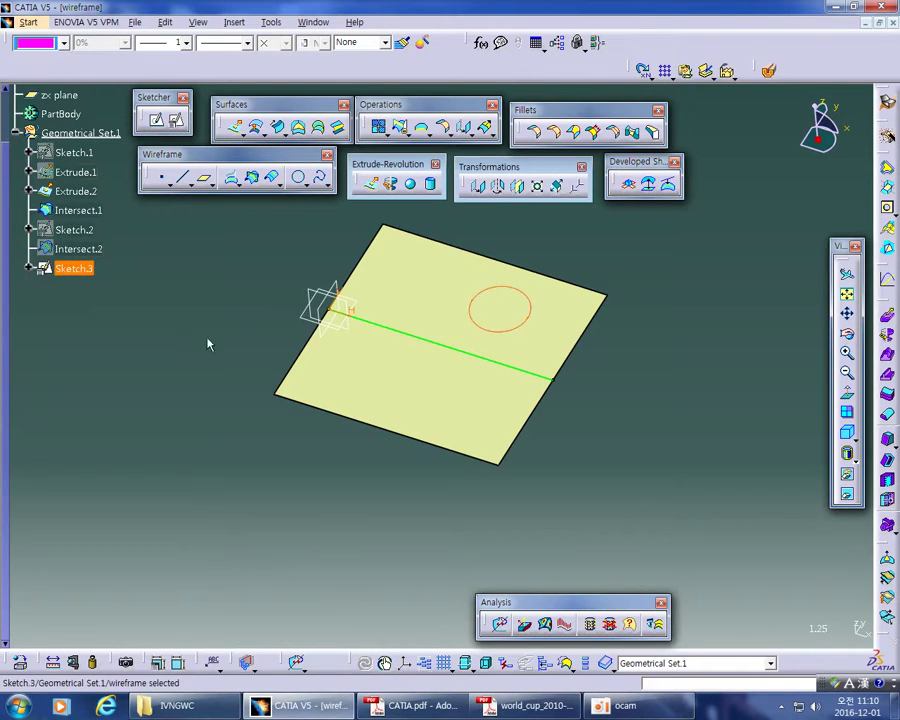
left_click(210, 344)
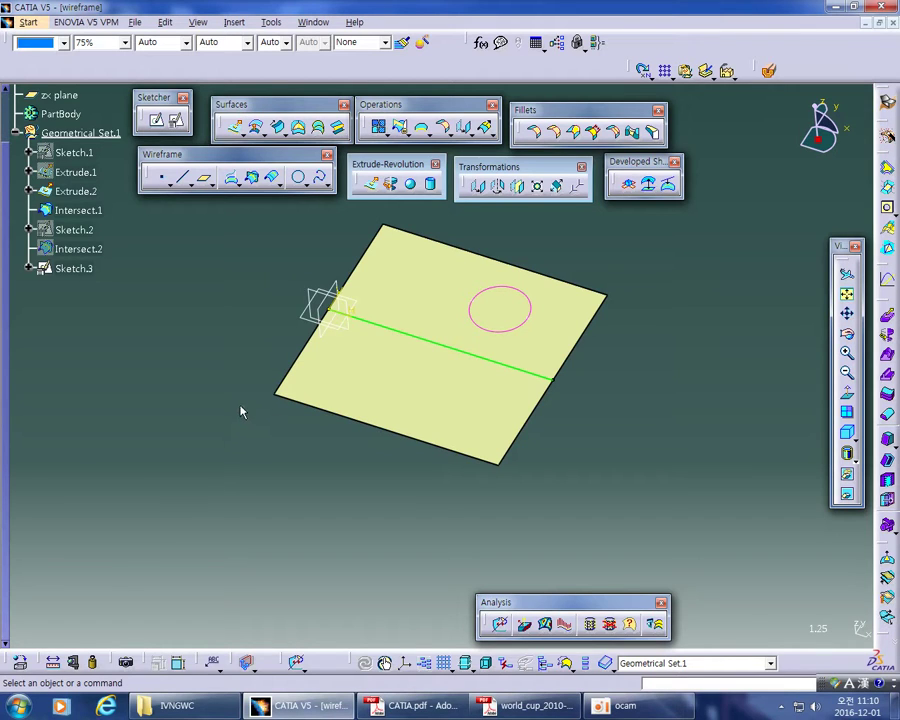
Step: Switch to CATIA.pdf and pencil two crossing plates in red on the Hybrid Design page 217
middle_click_drag(587, 466, 560, 473)
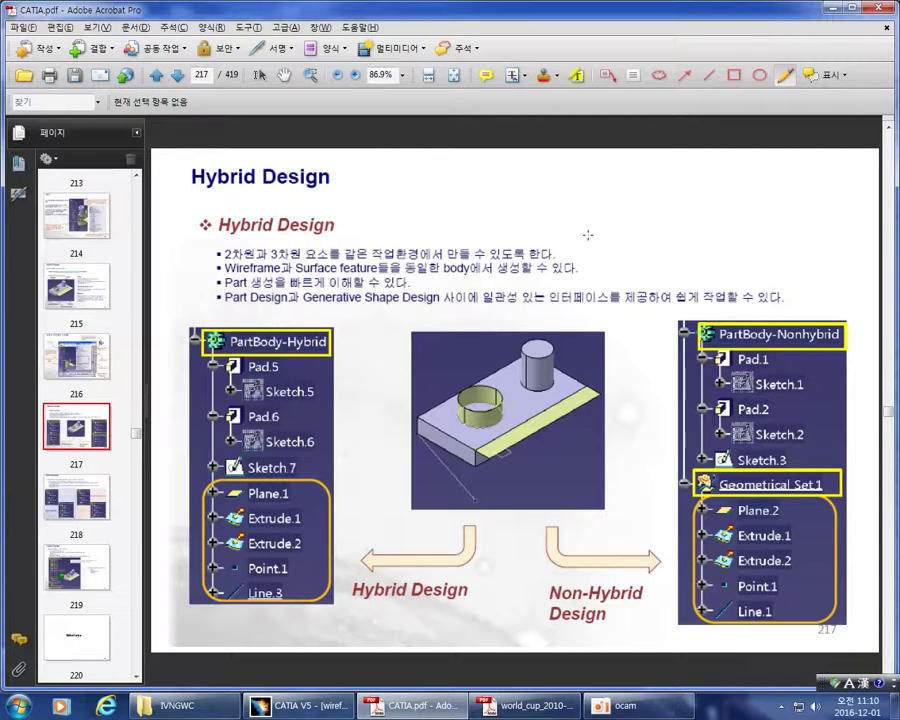
left_click_drag(582, 176, 581, 340)
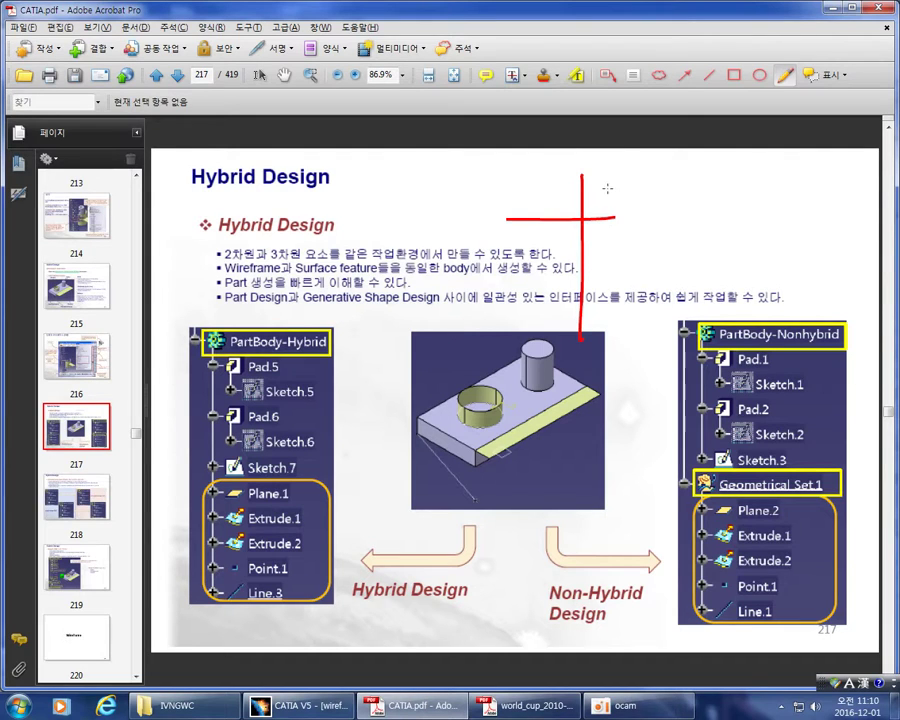
mouse_move(623, 155)
left_mouse_down()
mouse_move(571, 181)
mouse_move(600, 311)
mouse_move(556, 323)
left_mouse_up()
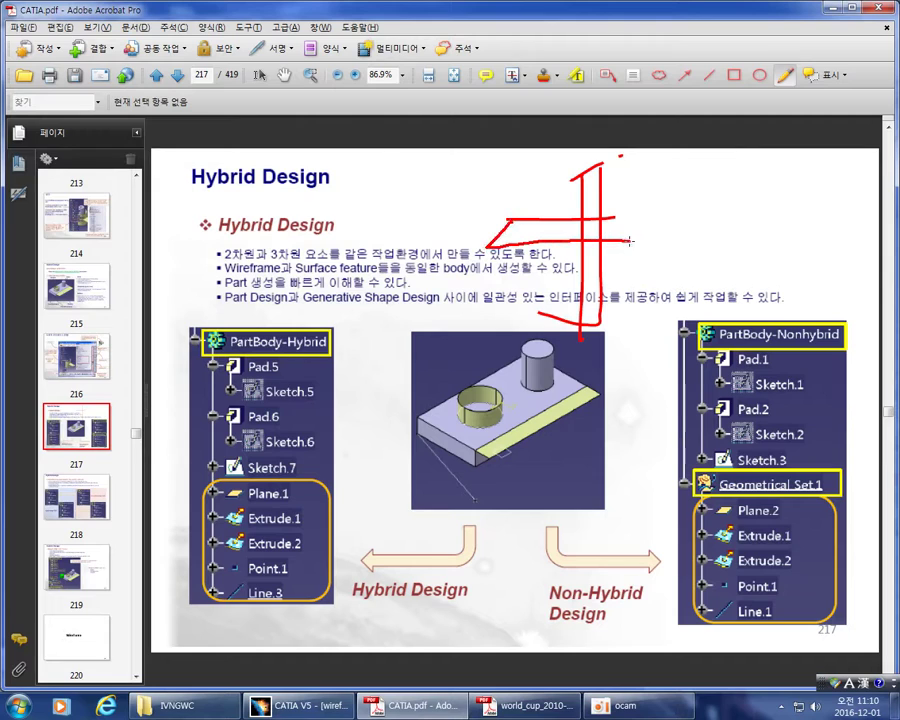
left_click_drag(487, 240, 599, 208)
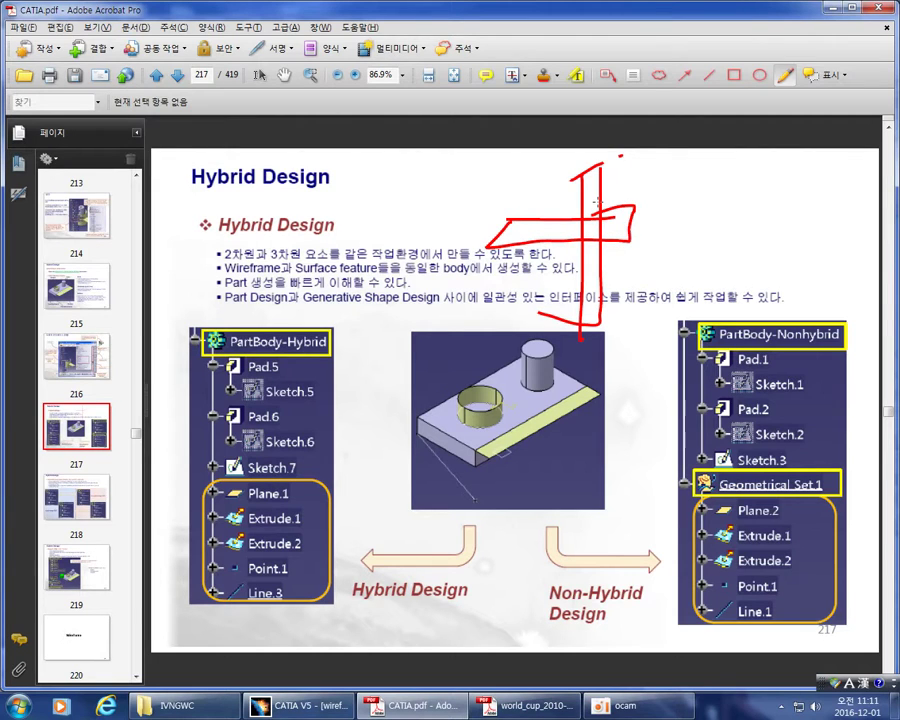
Step: Undo the red pencil strokes on the PDF page and switch back to CATIA V5
key("ctrl+z")
key("ctrl+z")
key("ctrl+z")
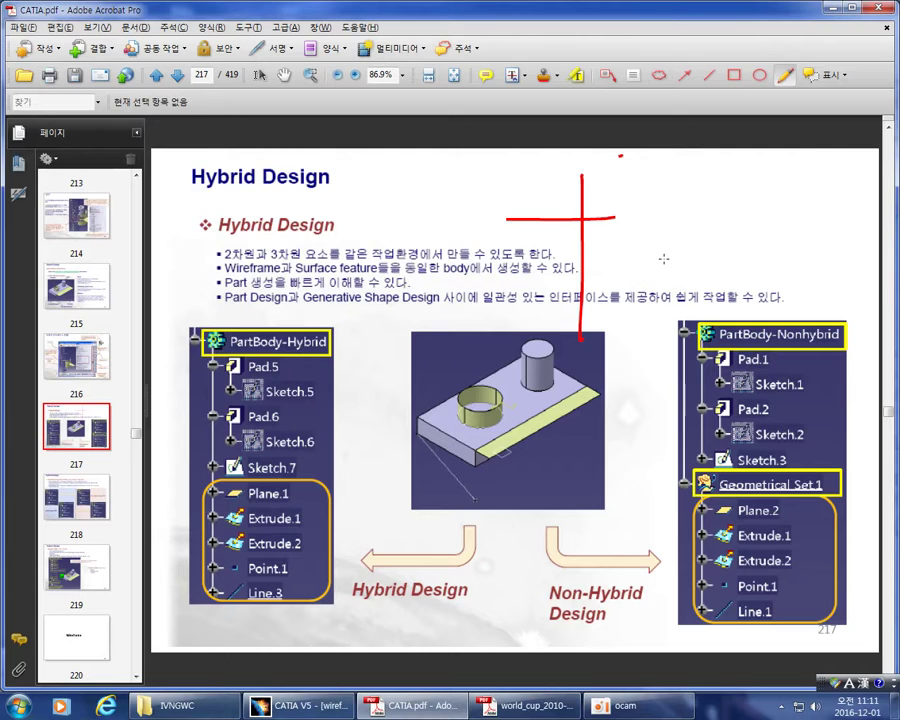
key("ctrl+z")
key("alt+Tab")
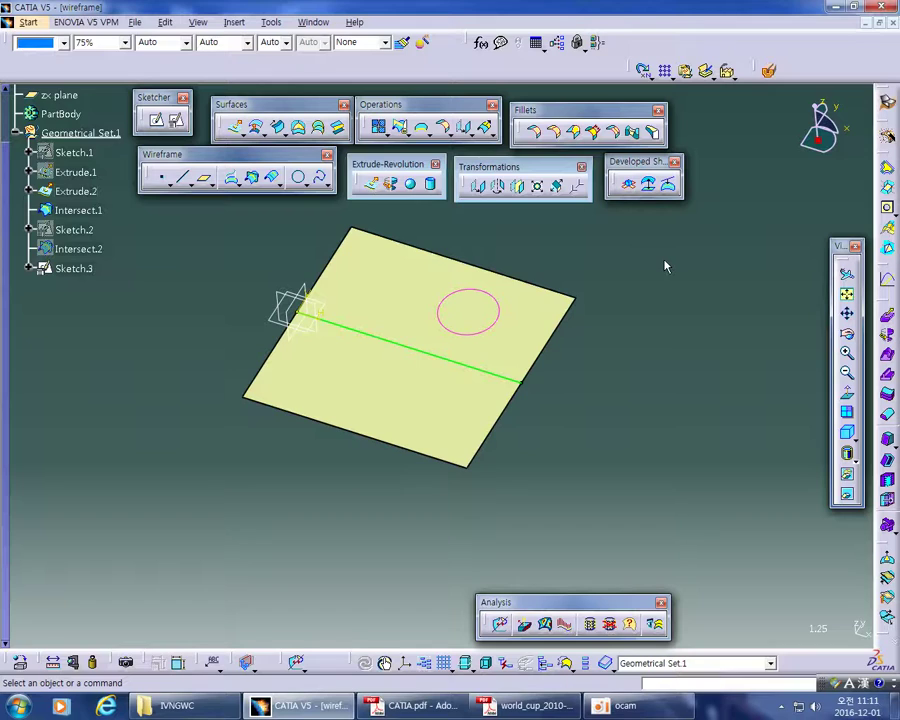
Step: Split surface Extrude.2 with Intersect.1 as the cutting element, keeping the half that contains the magenta circle
left_click(410, 136)
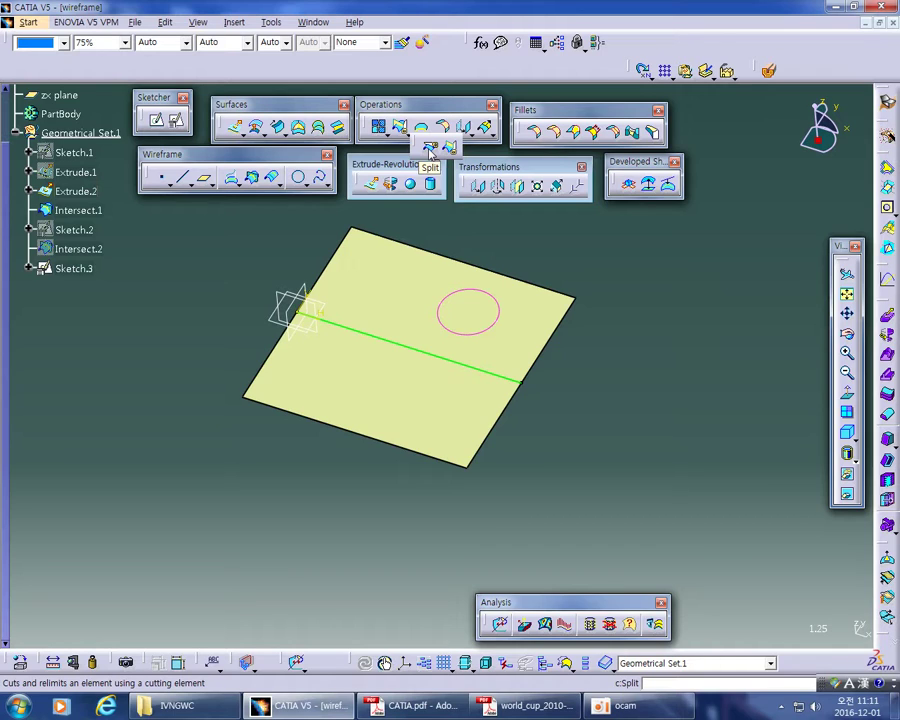
left_click(430, 148)
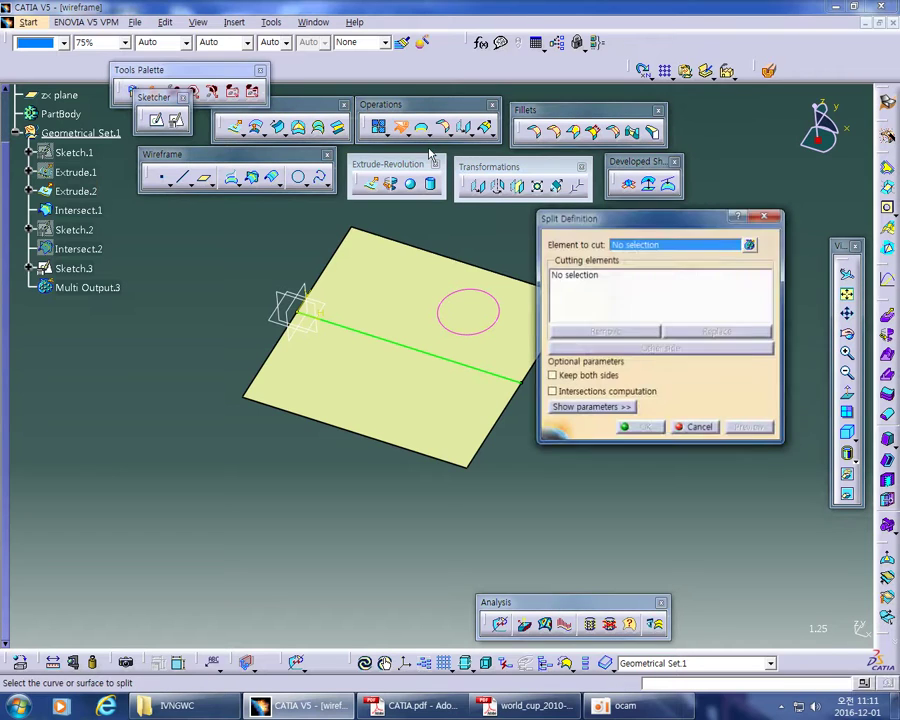
middle_click_drag(660, 520, 595, 490)
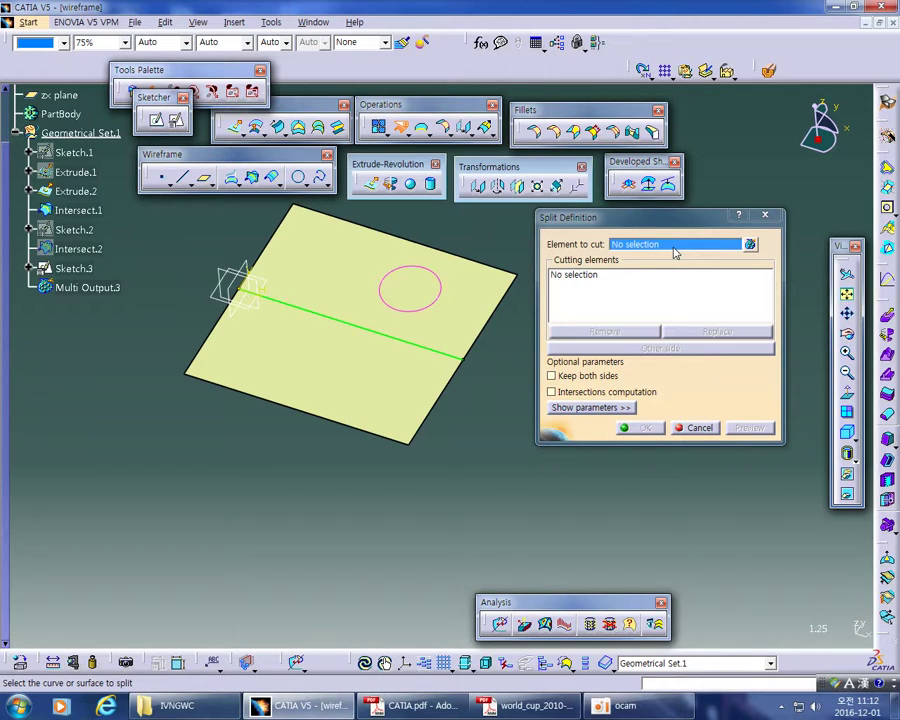
left_click(333, 379)
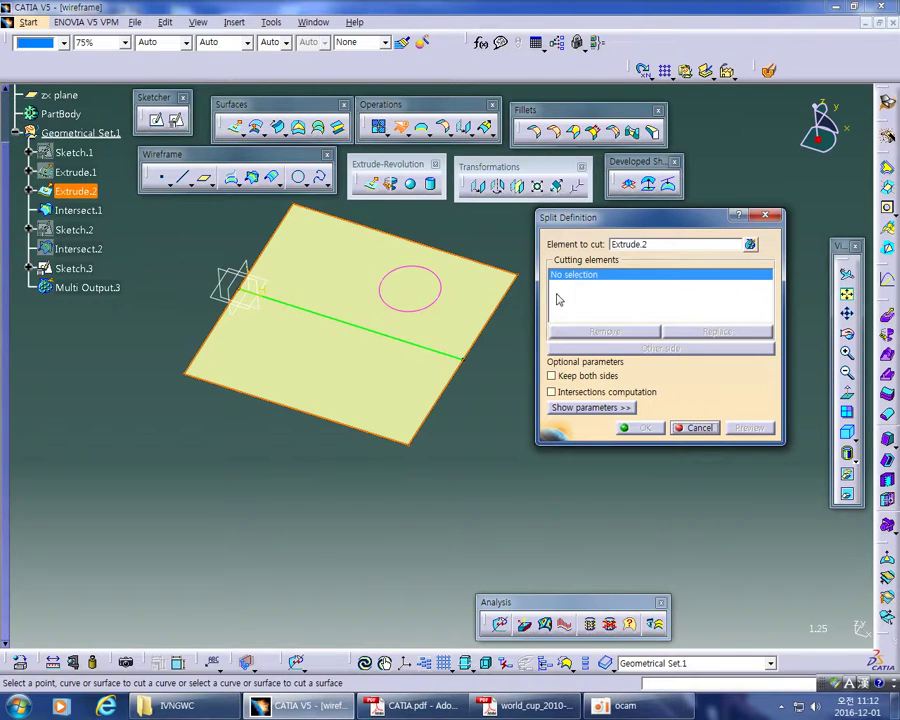
left_click(428, 353)
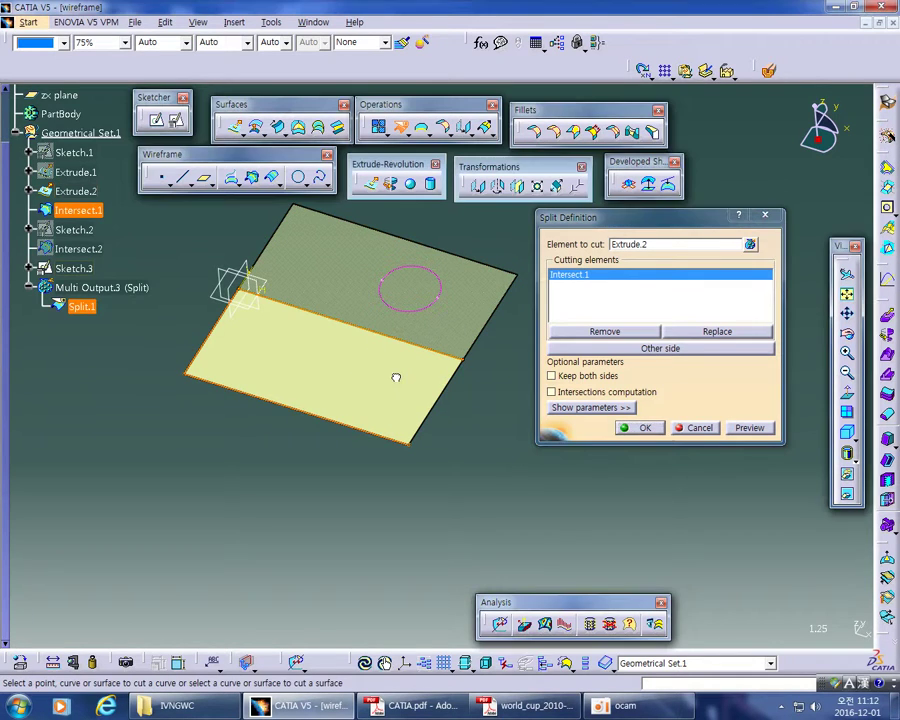
left_click(631, 350)
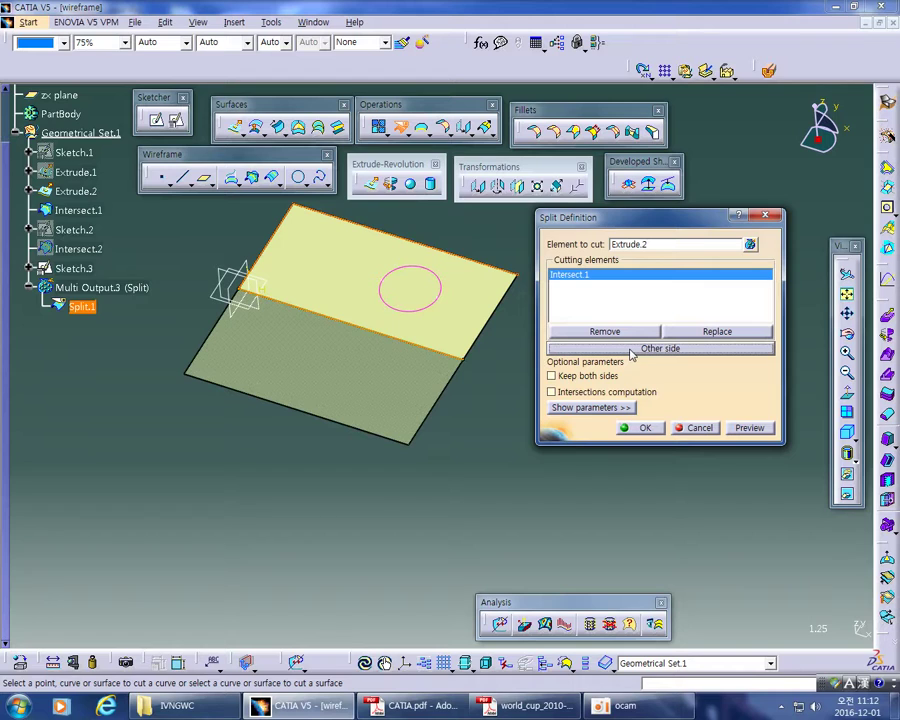
left_click(641, 427)
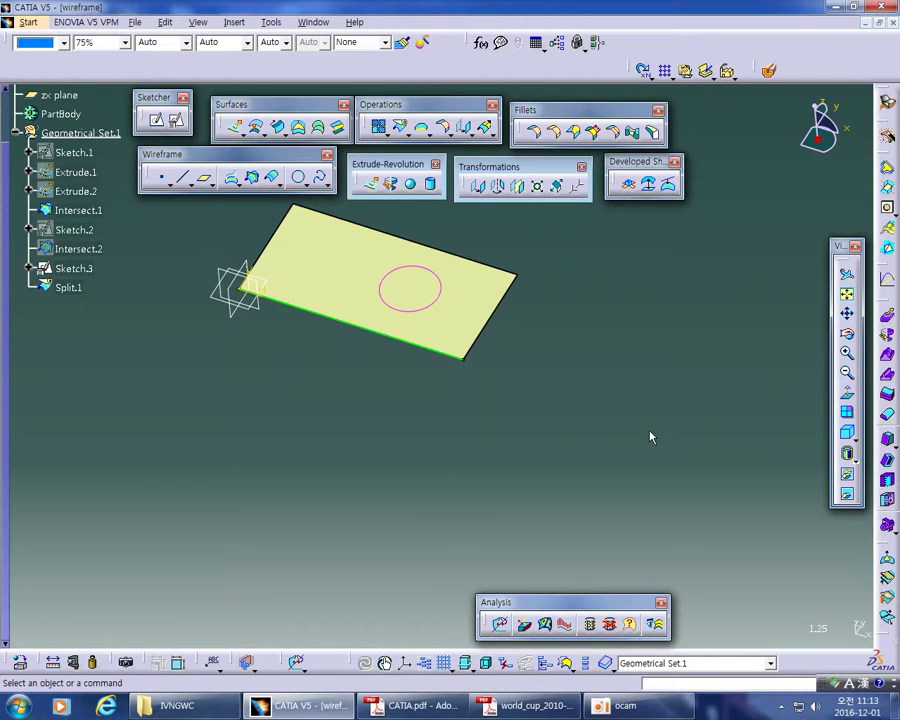
Step: Show the hidden original surface Extrude.2 again for comparison with Split.1
left_click(68, 288)
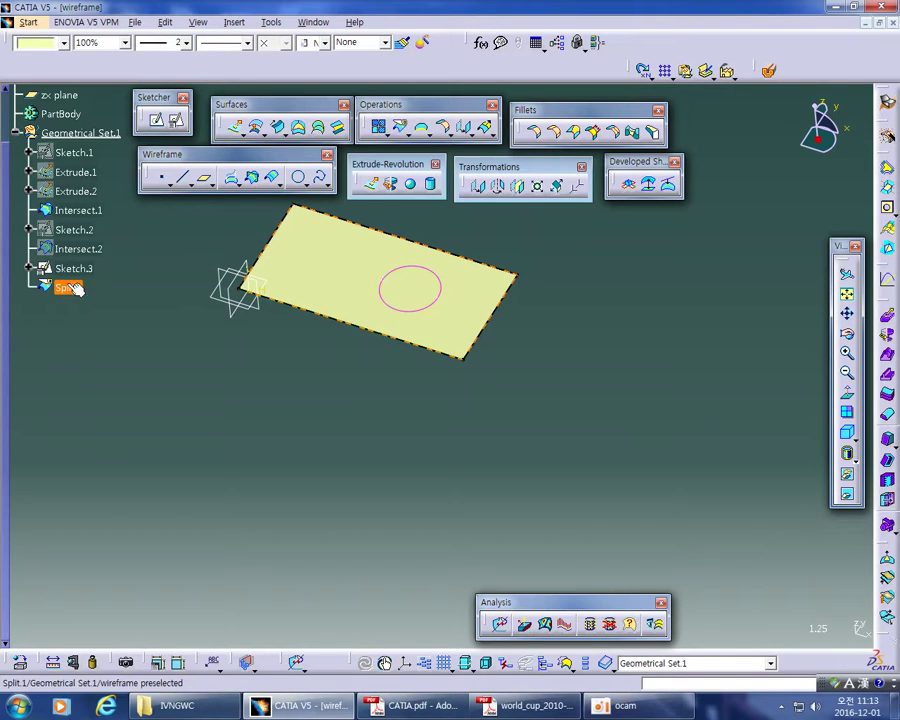
left_click(92, 193)
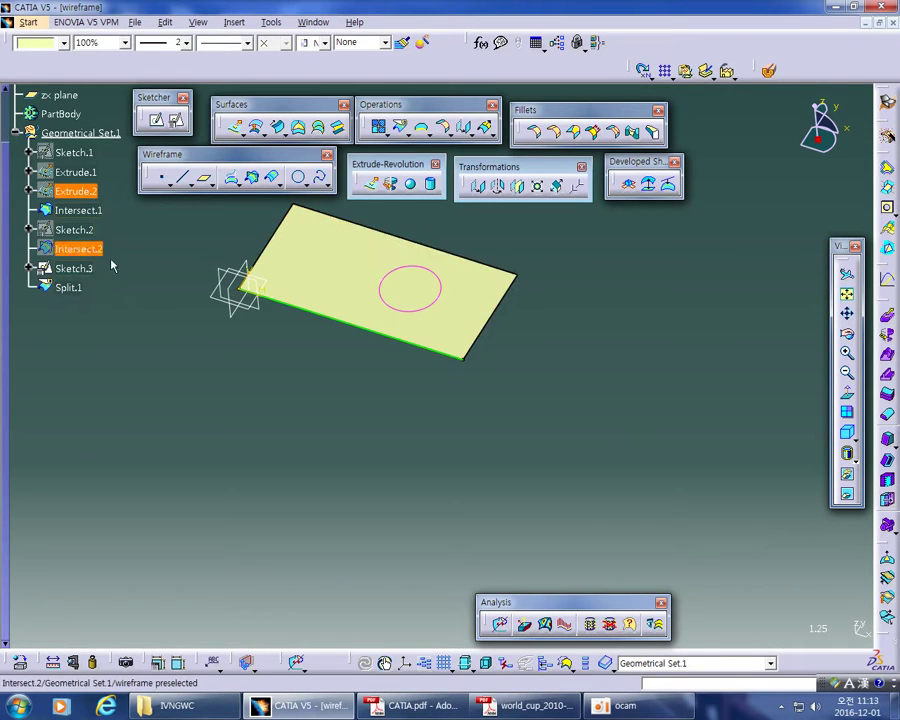
left_click(150, 400)
right_click(87, 193)
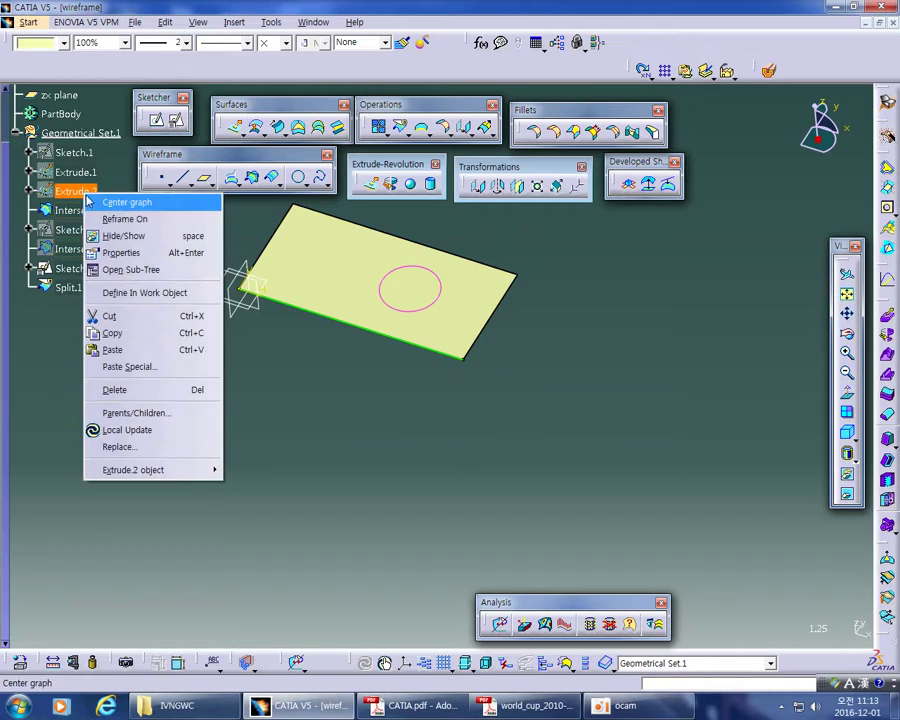
left_click(98, 235)
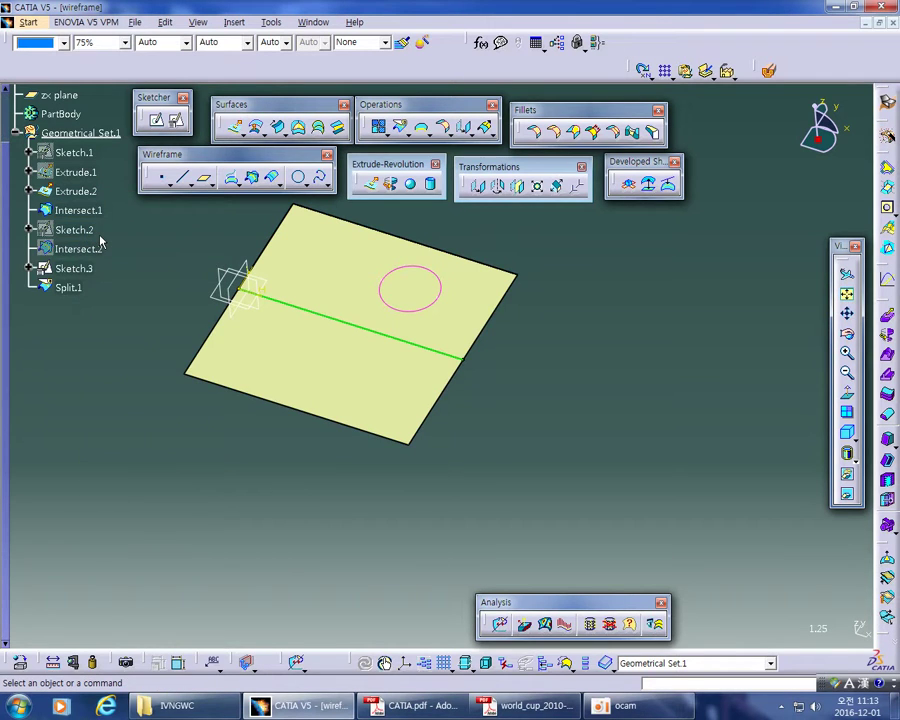
Step: Hide surface Extrude.2, undo that hiding and clear the selection
right_click(72, 190)
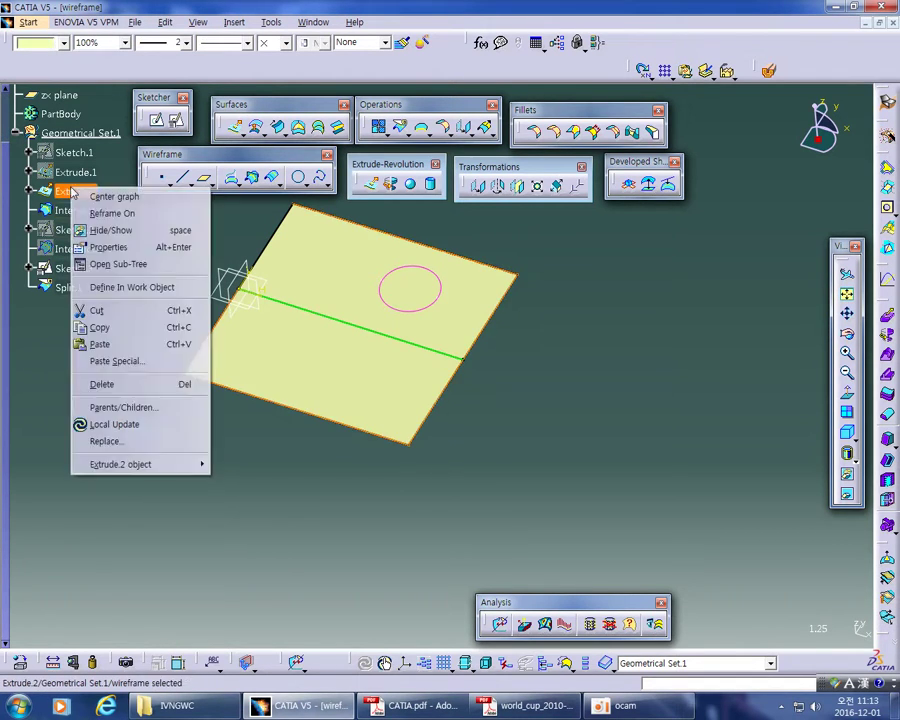
left_click(105, 231)
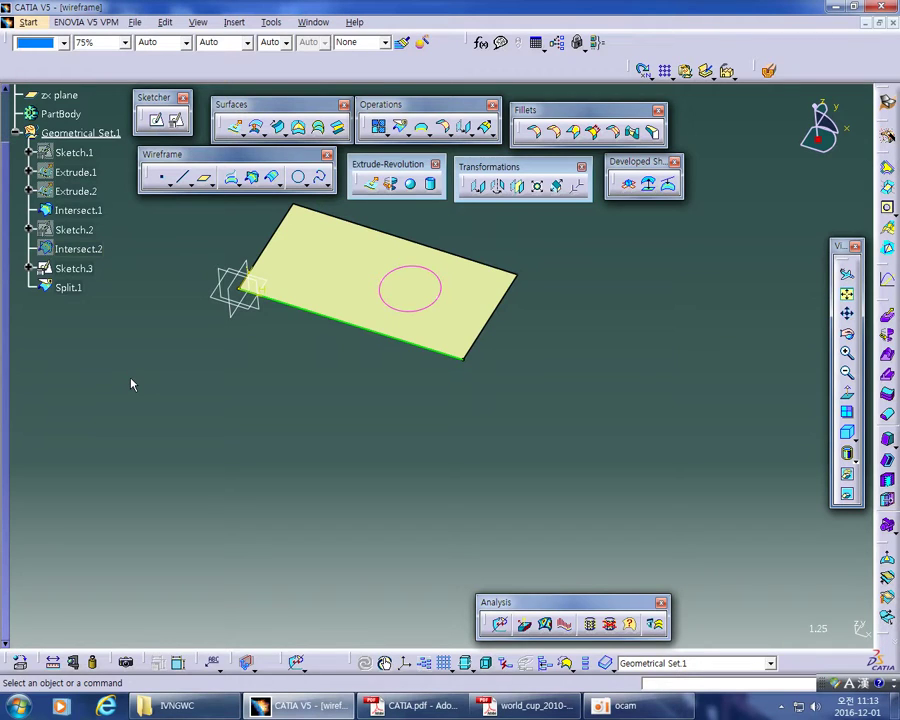
key("ctrl+z")
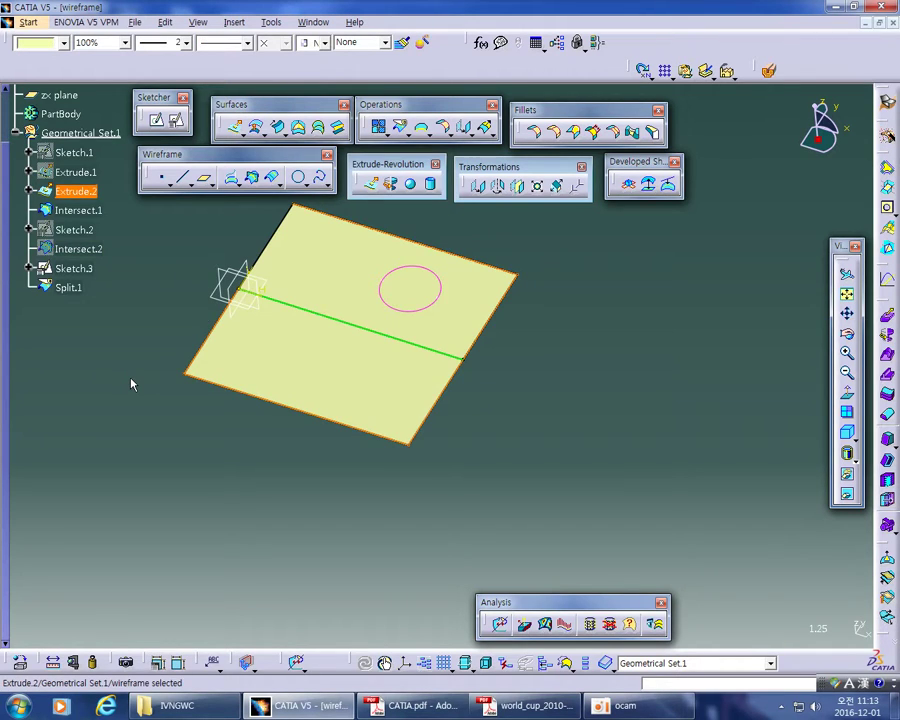
left_click(131, 384)
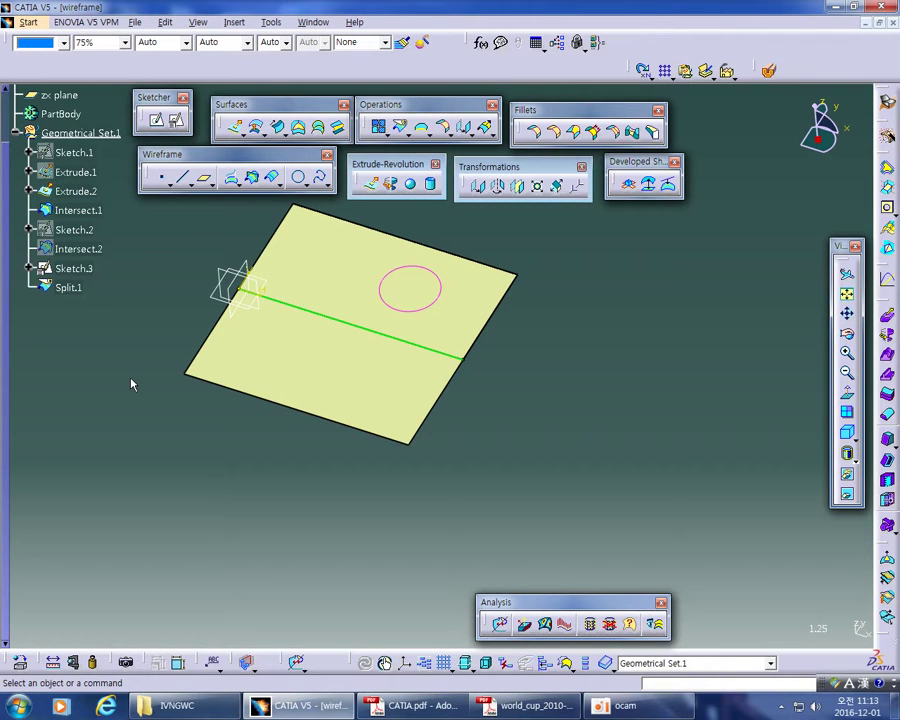
Step: Delete the Split.1 feature without deleting its exclusive parents
right_click(78, 290)
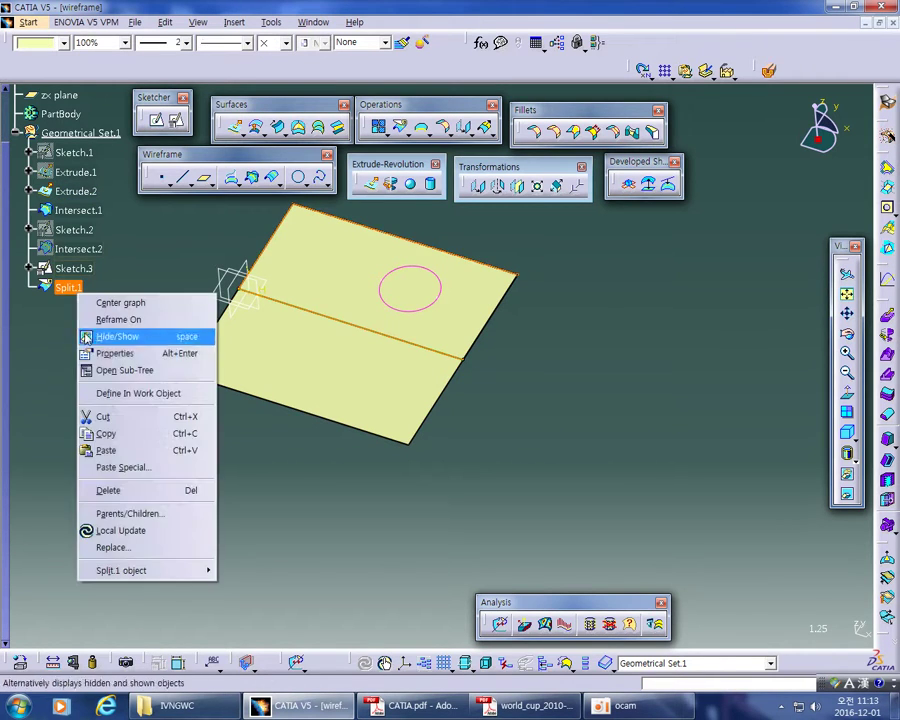
left_click(104, 489)
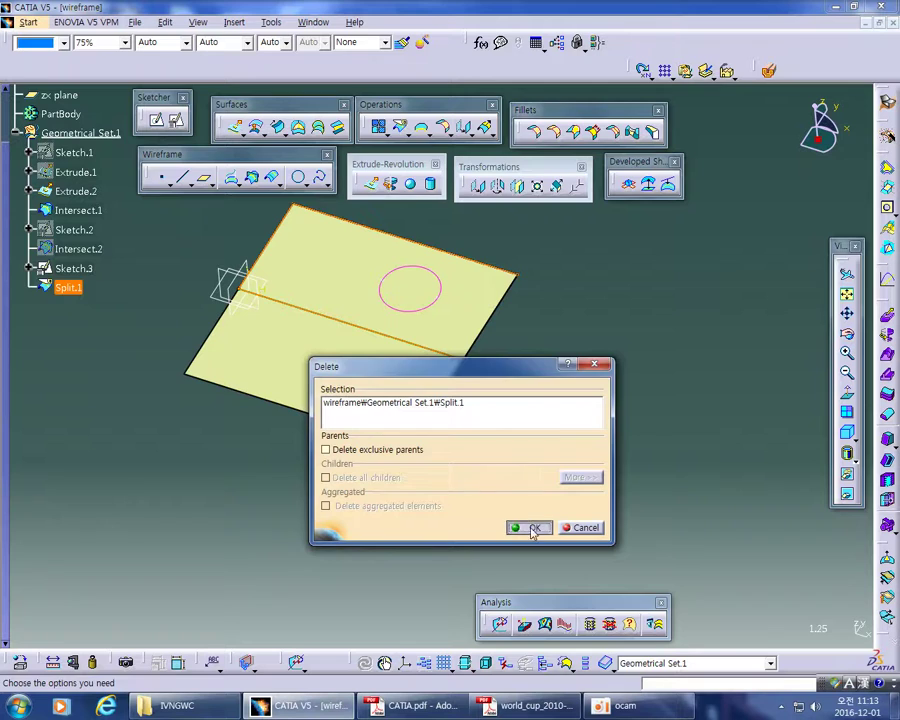
left_click(518, 526)
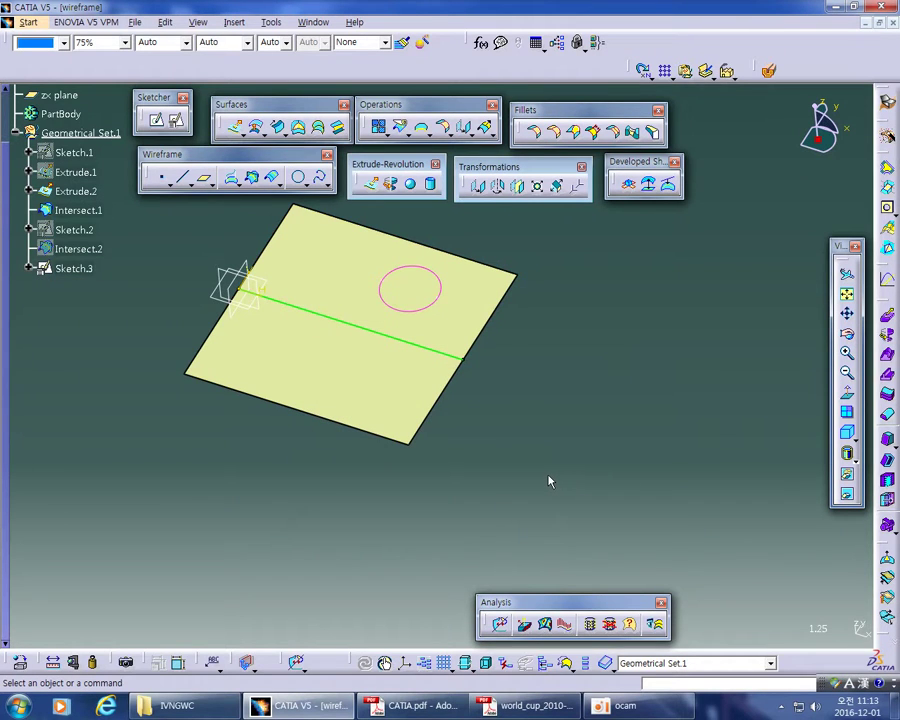
Step: Split Extrude.2 again along the green line Intersect.1, switching to the other side so the half with the circle is kept
left_click(399, 128)
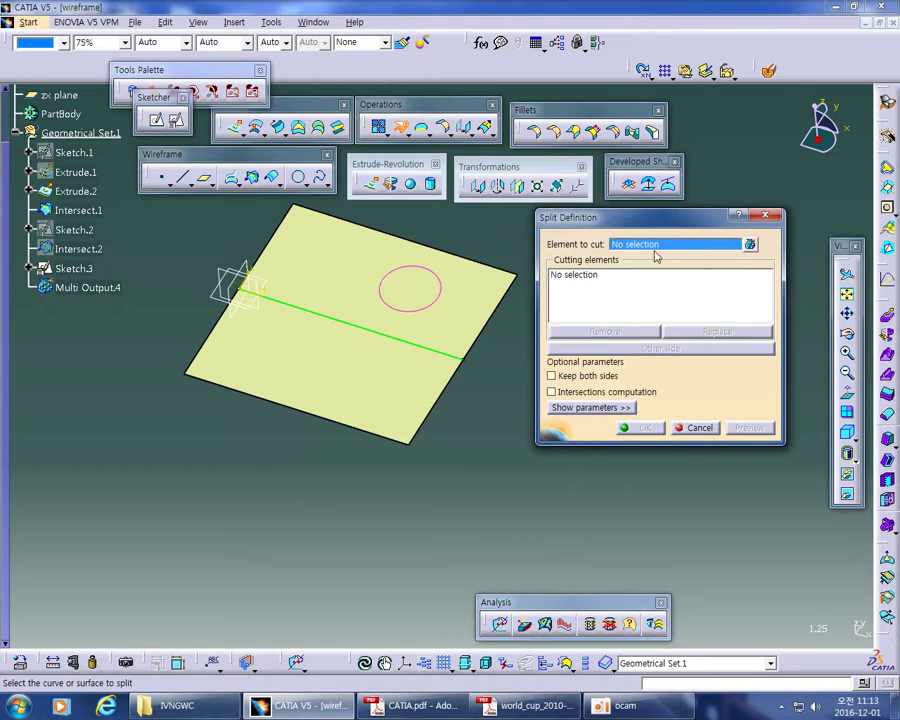
left_click(397, 385)
left_click(412, 344)
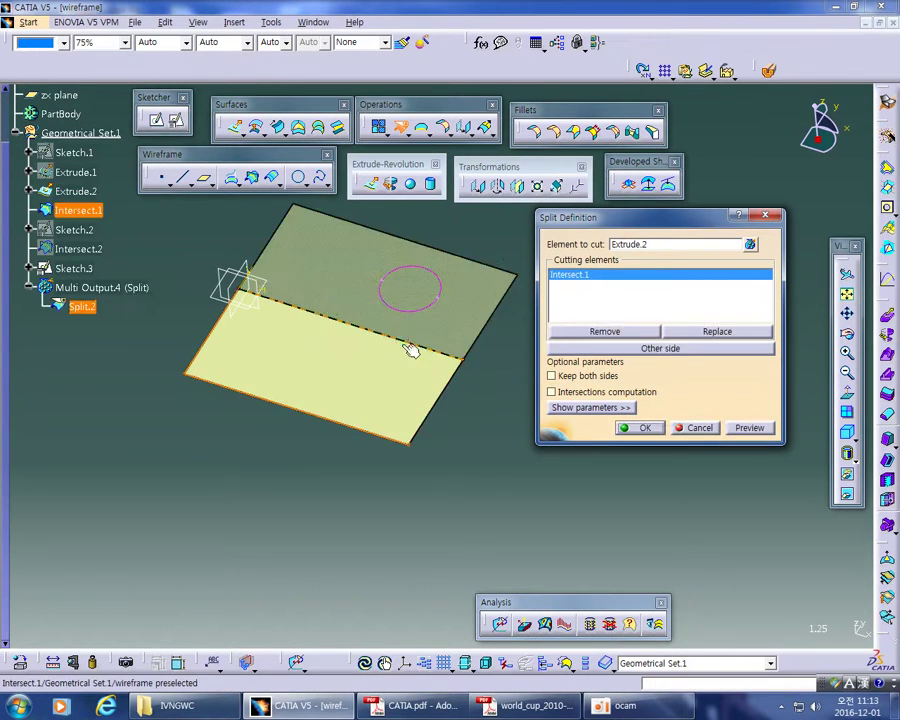
left_click(639, 350)
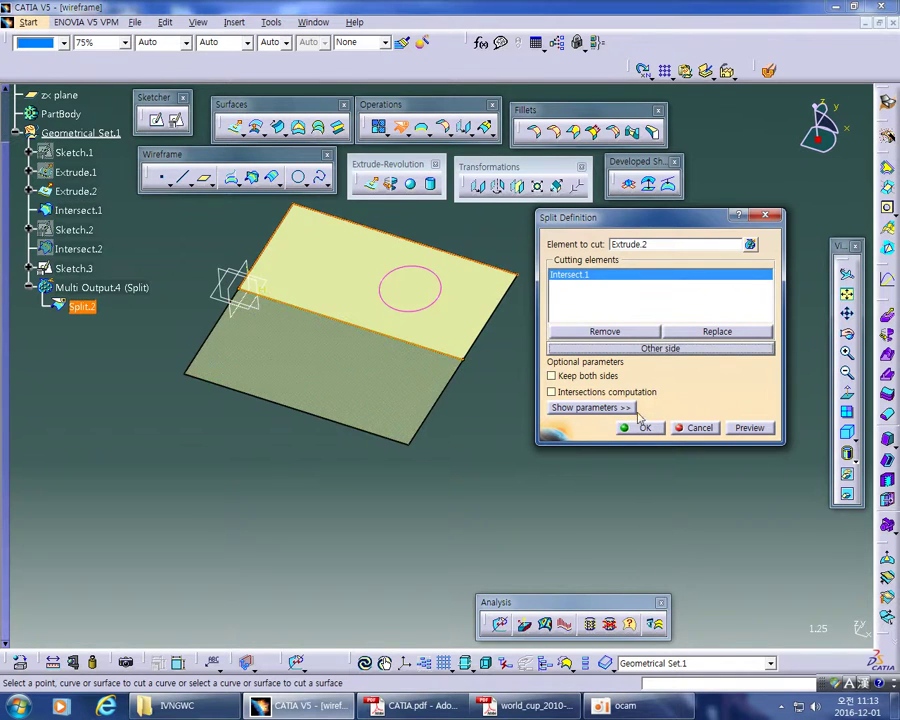
left_click(641, 428)
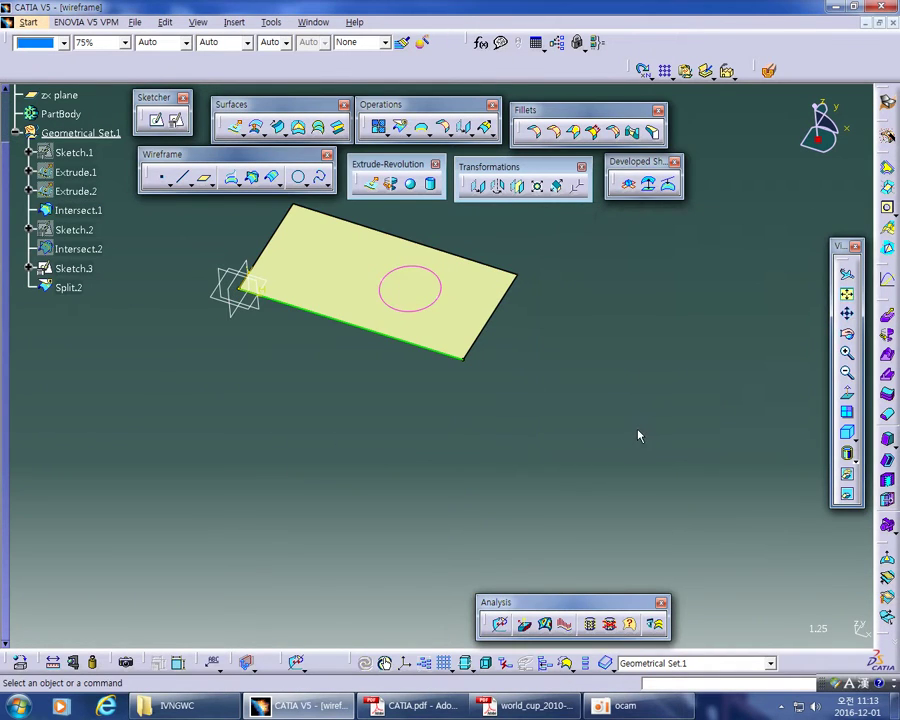
Step: Split the surface Split.2 with circle Sketch.3, keeping the area outside the circle so that a round hole is cut
left_click(400, 129)
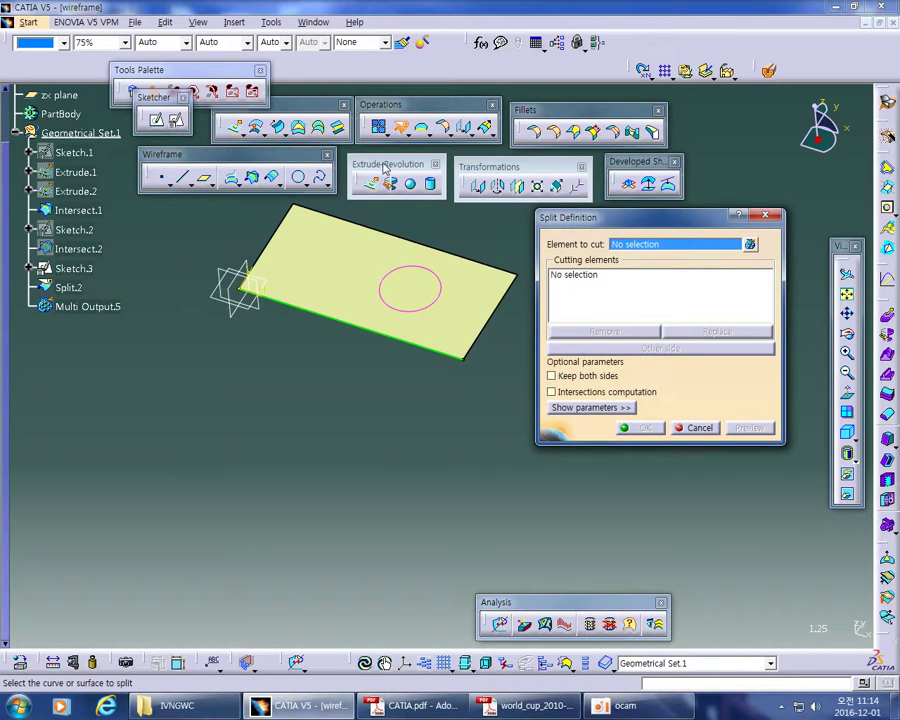
left_click(347, 273)
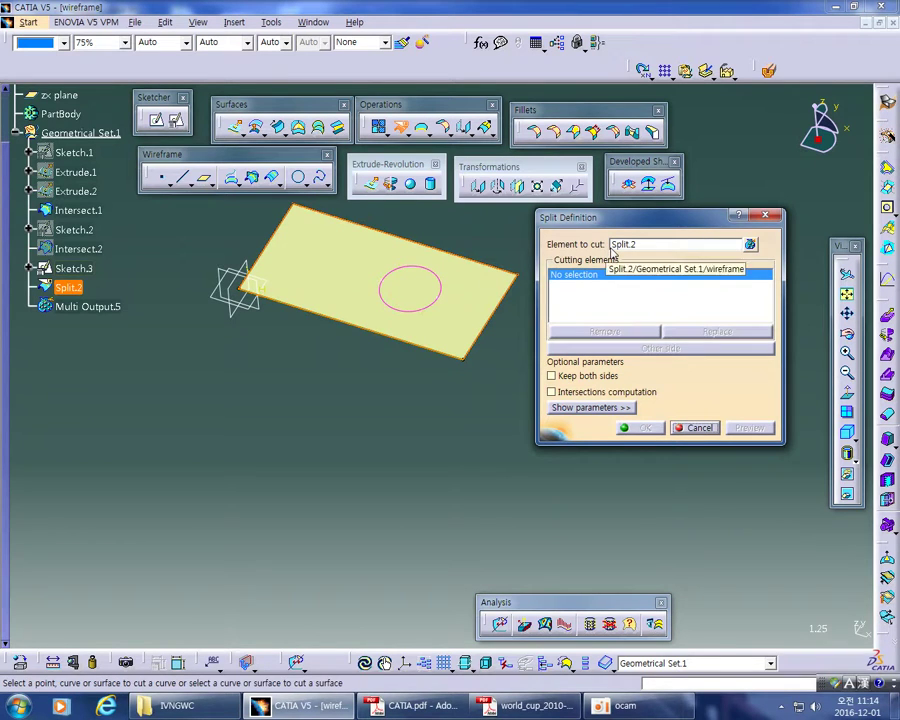
left_click(443, 306)
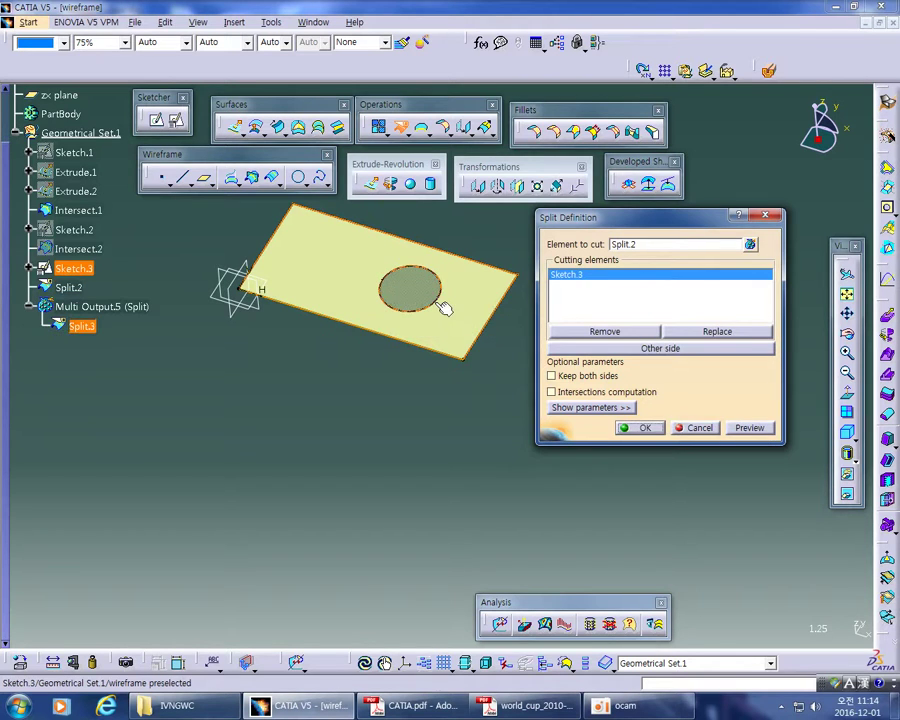
left_click(635, 350)
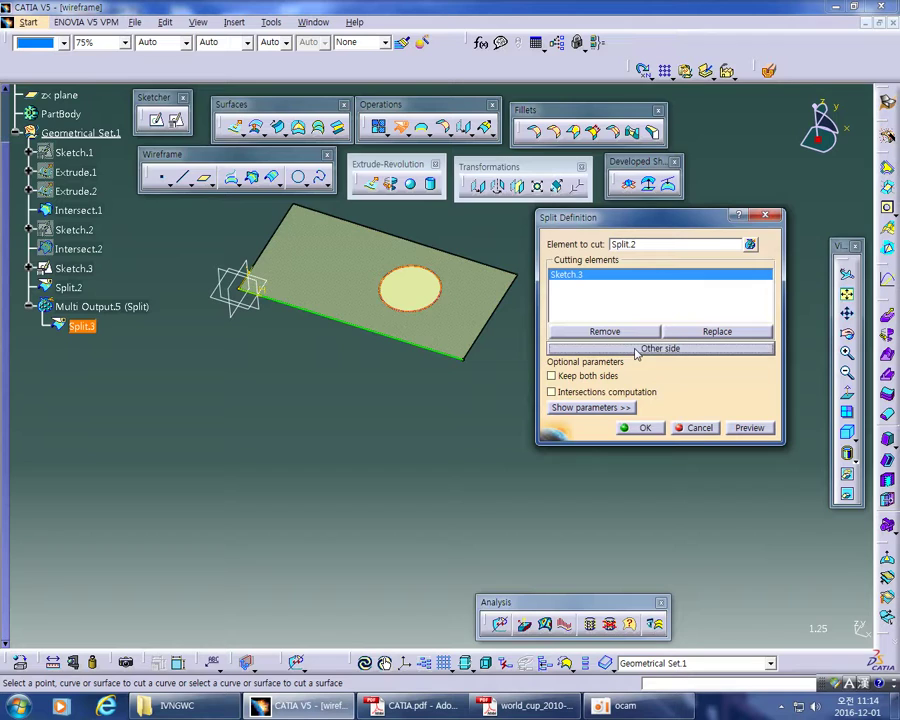
left_click(635, 350)
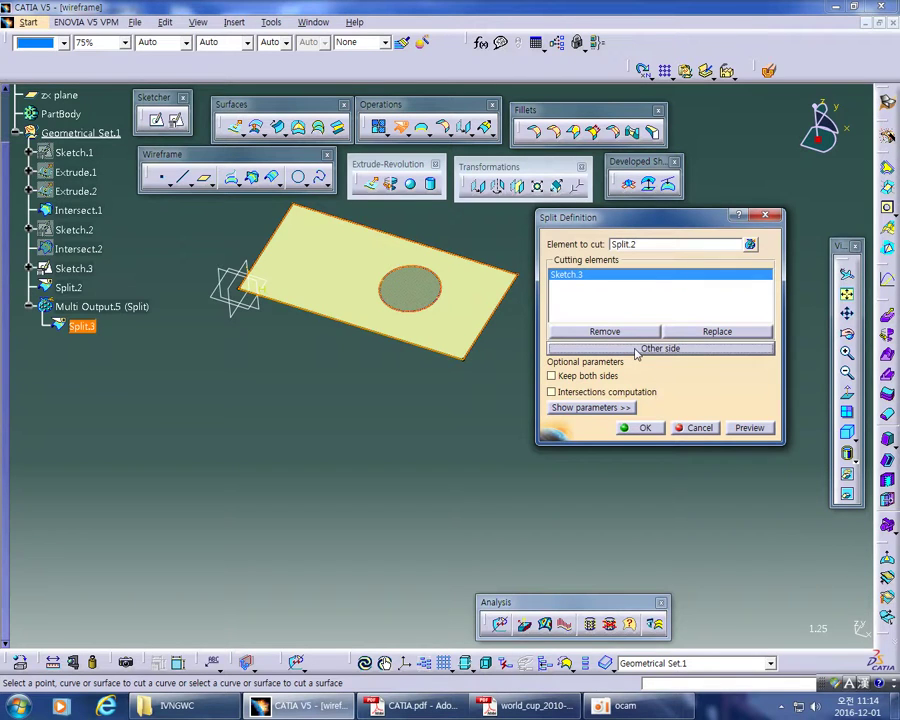
left_click(640, 427)
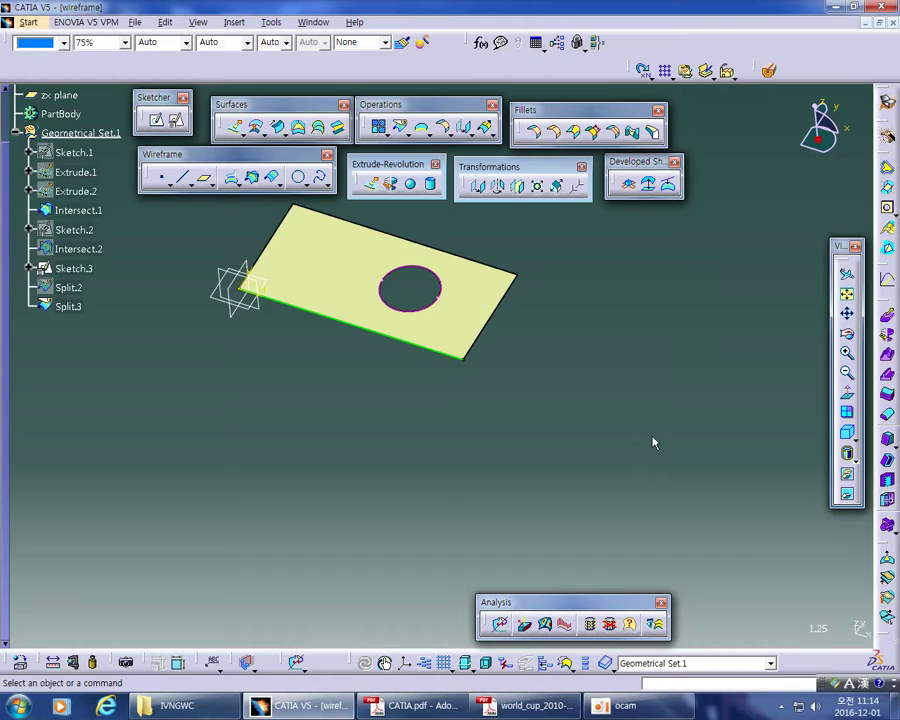
middle_click_drag(536, 454, 505, 502)
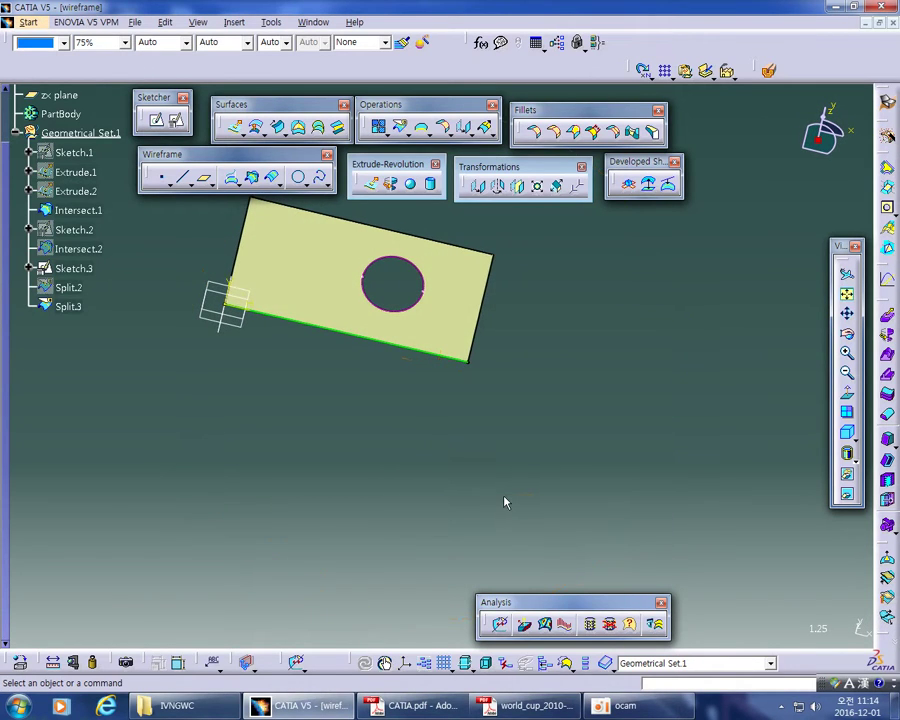
left_click(298, 321)
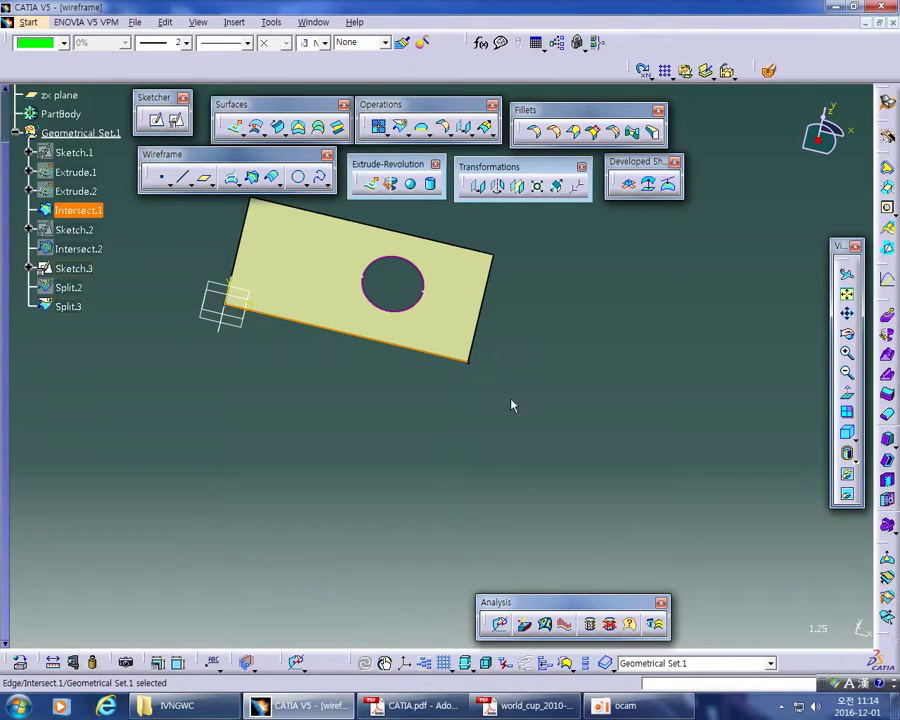
left_click(538, 469)
left_click(414, 263)
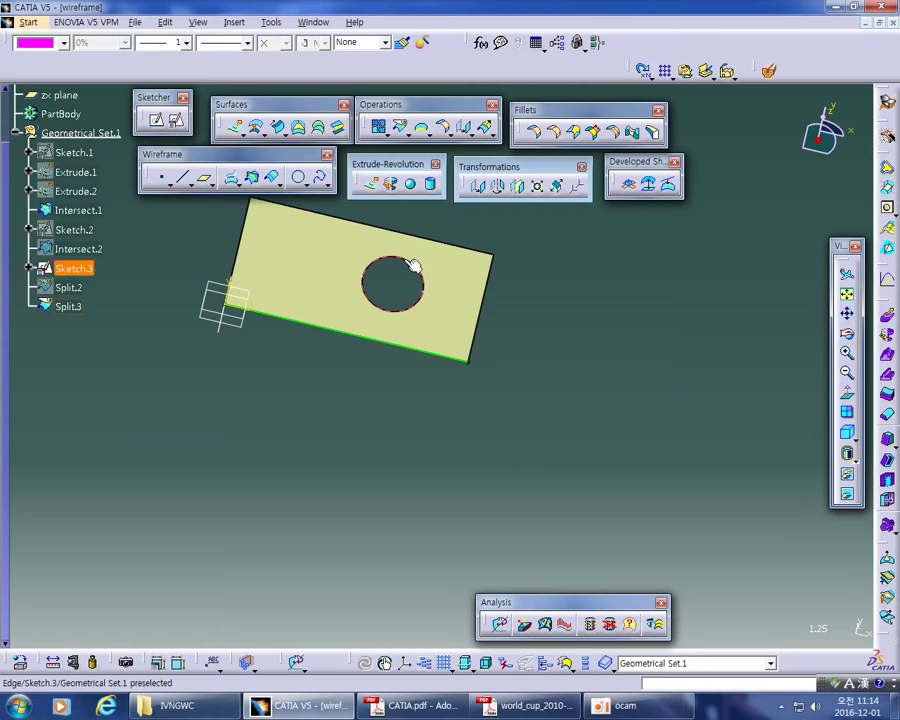
left_click(659, 405)
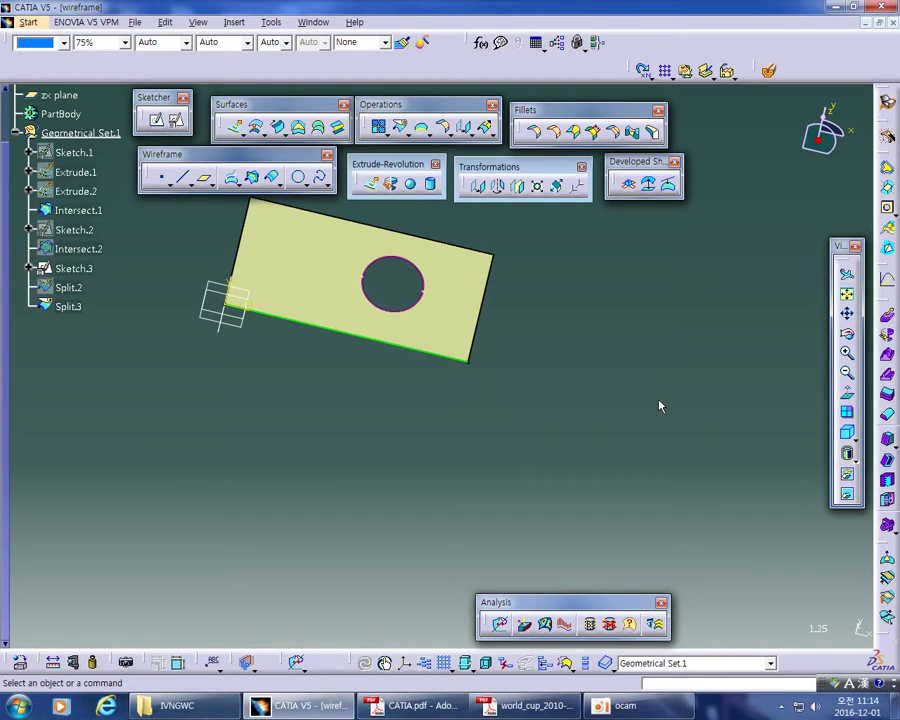
left_click(847, 412)
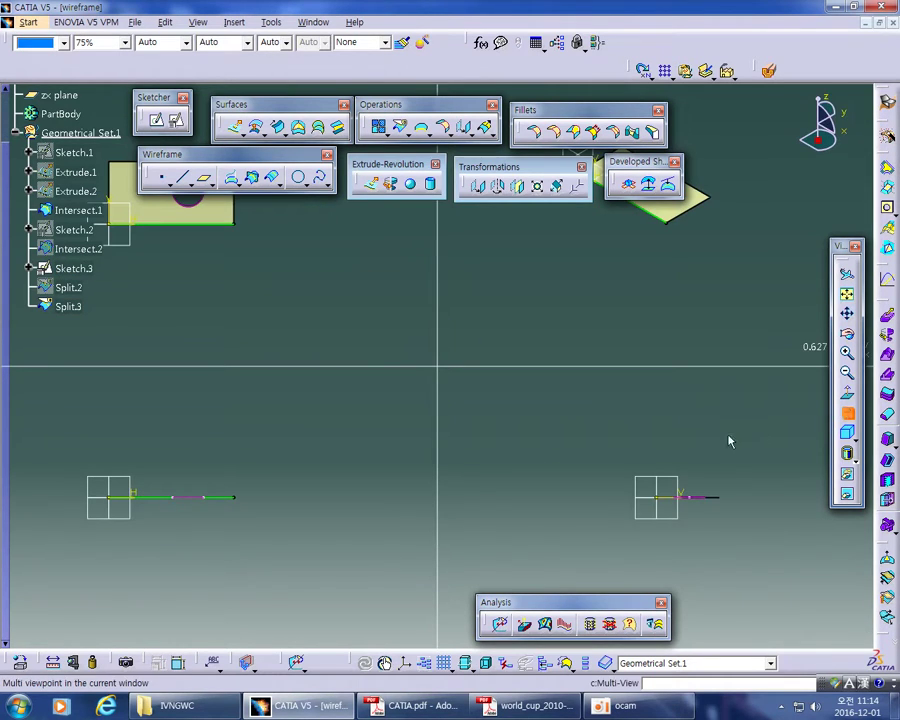
left_click(847, 414)
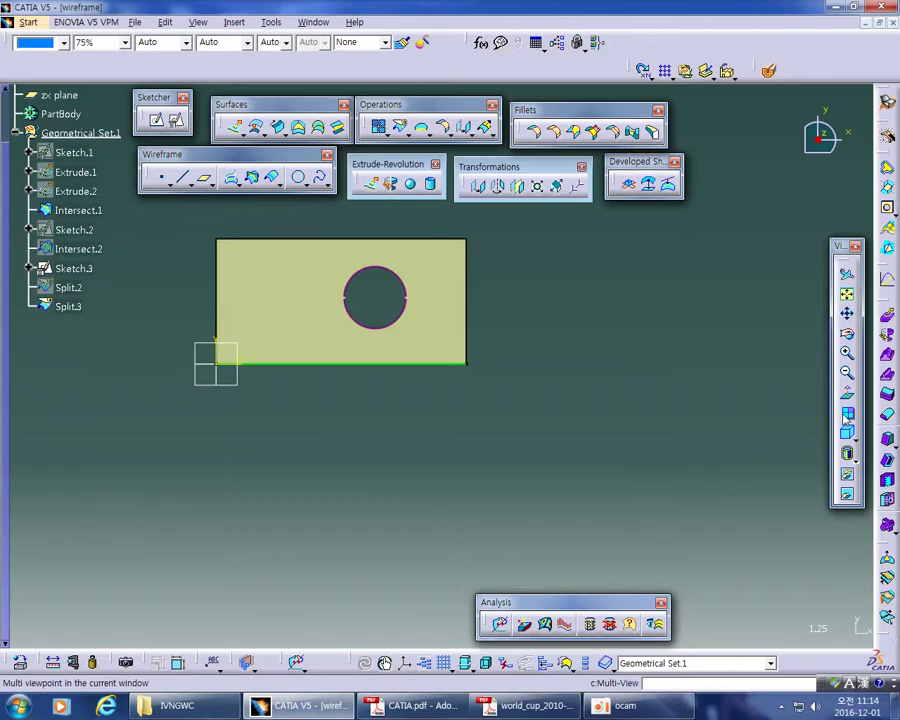
middle_click_drag(671, 361, 674, 405)
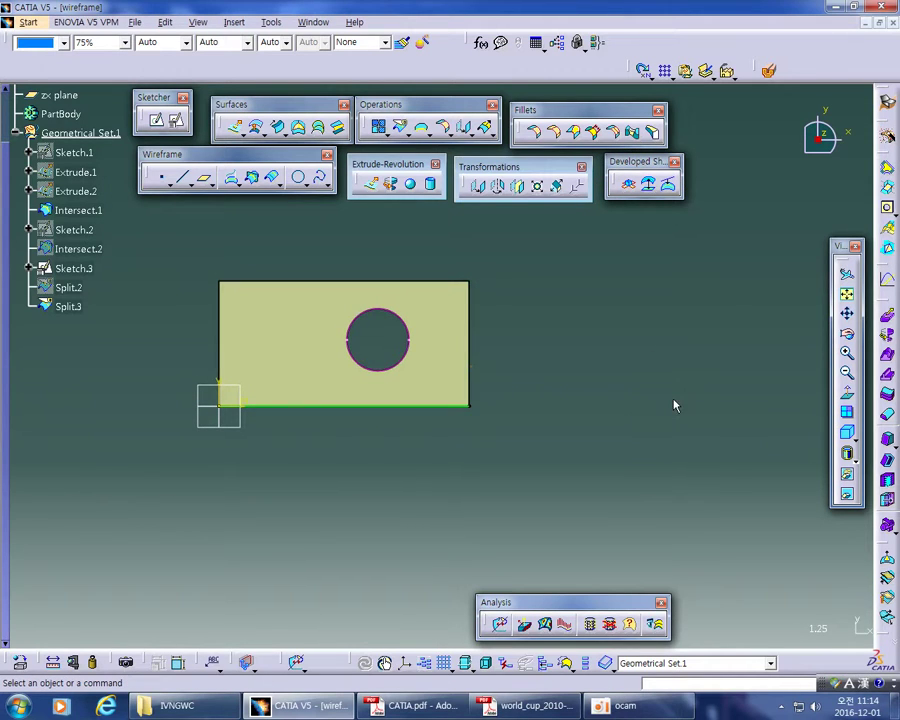
Step: Create a positioned sketch on surface Split.3 with a short vertical line to the right of the hole, starting beyond the upper edge and ending inside the surface
left_click(428, 316)
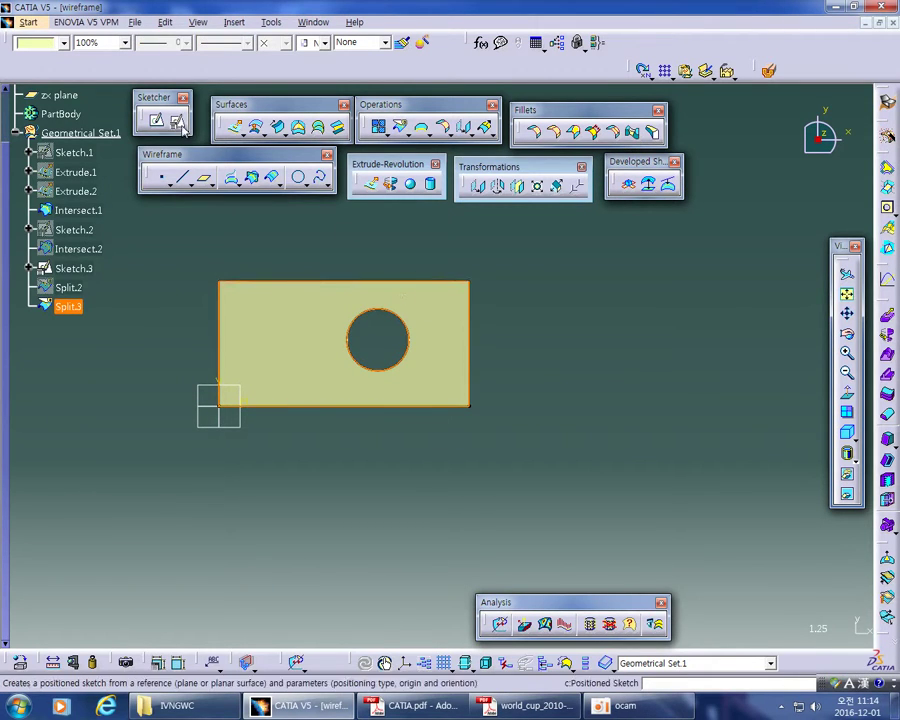
left_click(176, 119)
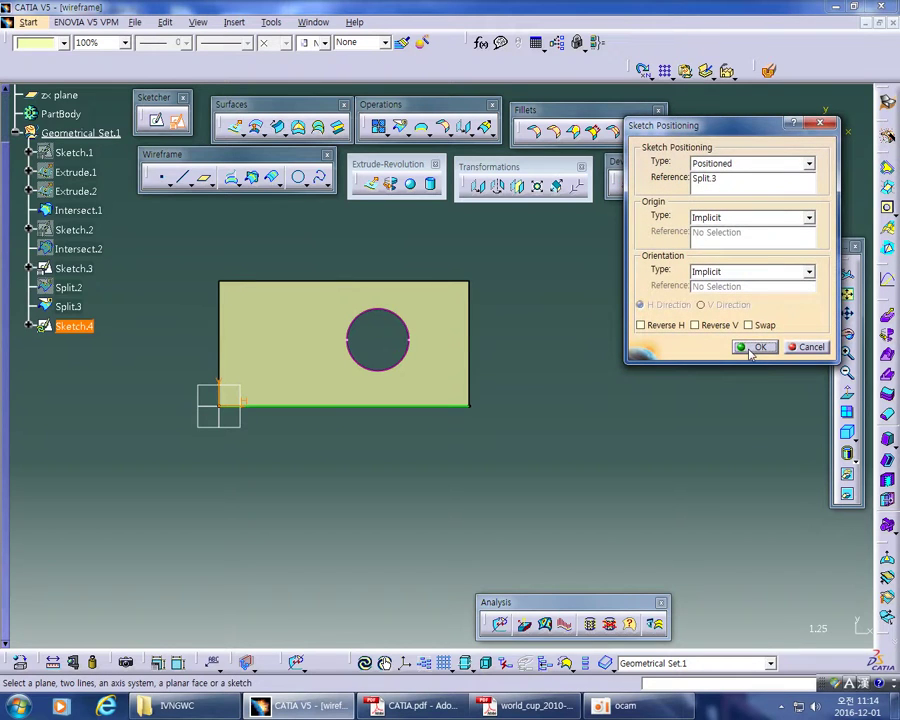
left_click(755, 347)
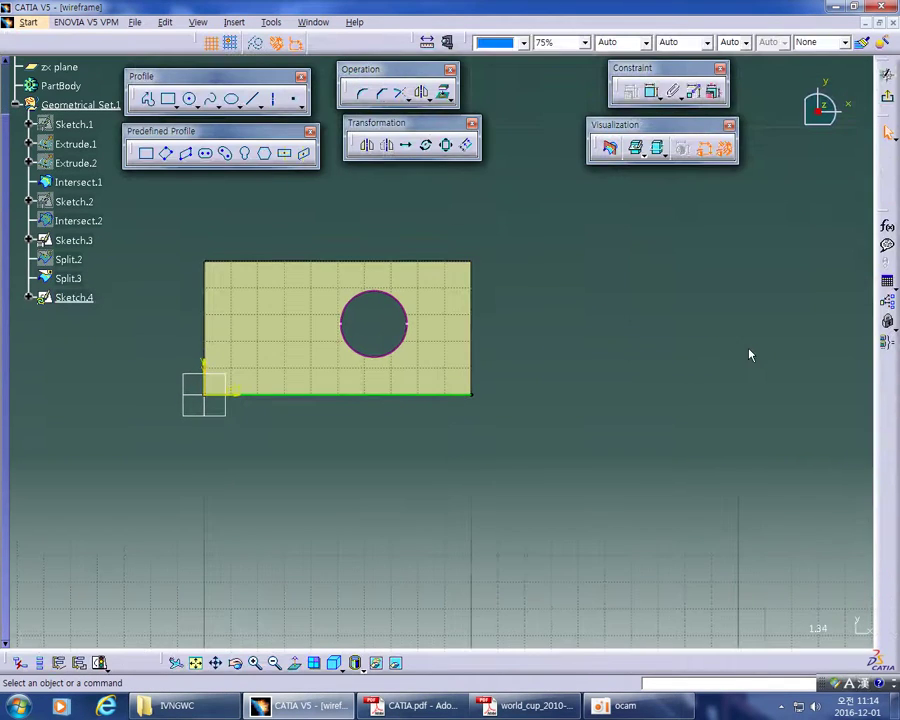
left_click(253, 99)
left_click(431, 255)
left_click(432, 317)
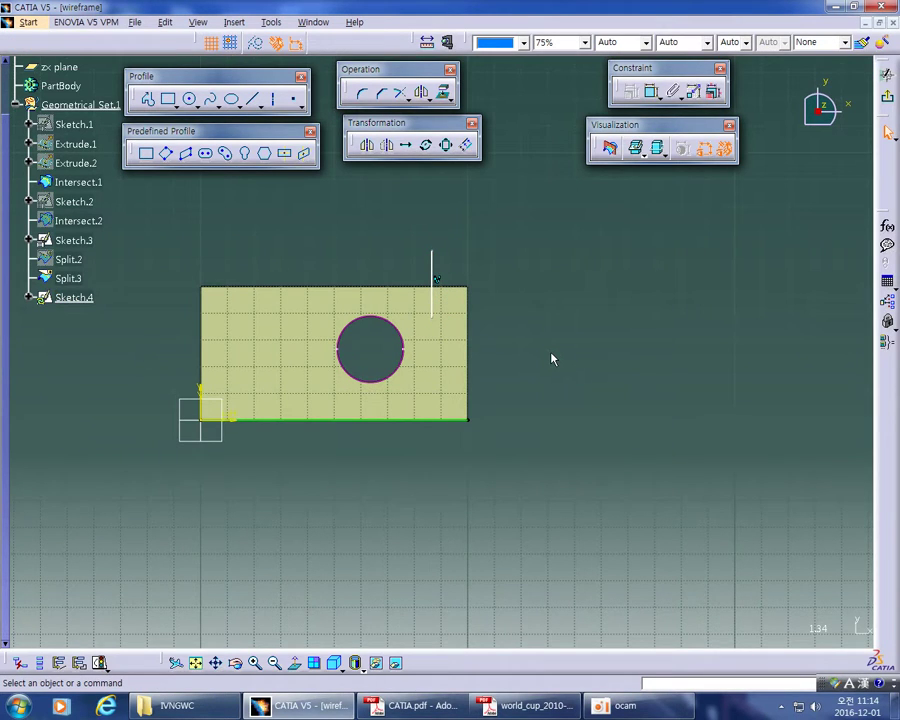
mouse_move(552, 357)
middle_mouse_down()
mouse_move(566, 286)
mouse_move(575, 329)
mouse_move(618, 336)
middle_mouse_up()
left_click(861, 42)
mouse_move(760, 384)
middle_mouse_down()
mouse_move(639, 494)
mouse_move(402, 454)
mouse_move(542, 350)
mouse_move(611, 417)
mouse_move(611, 404)
middle_mouse_up()
Step: Colour the line sketch Sketch.4 red and clear the selection
left_click(72, 326)
left_click(63, 42)
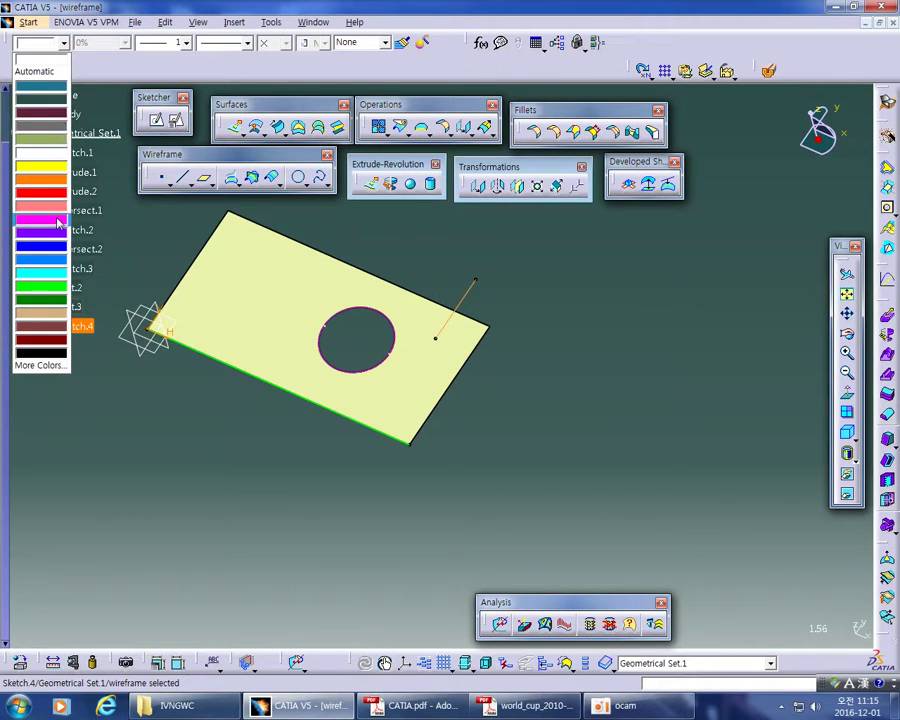
left_click(57, 194)
left_click(534, 313)
Step: Split surface Split.3 with the short red line Sketch.4, keeping the narrow strip on the side away from the hole
mouse_move(555, 358)
middle_mouse_down()
mouse_move(568, 314)
mouse_move(562, 363)
middle_mouse_up()
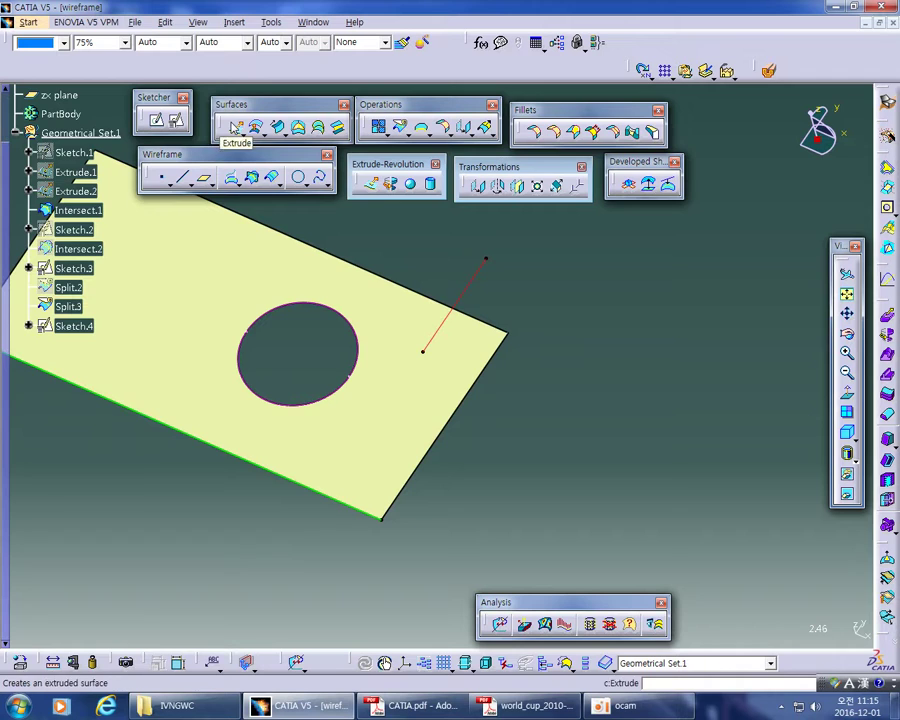
left_click(400, 128)
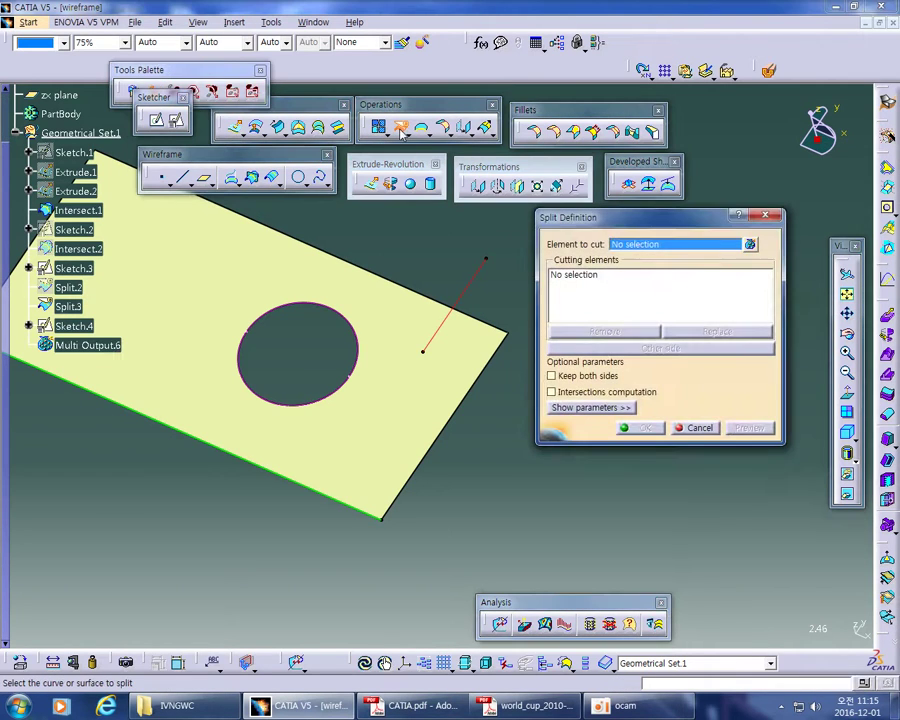
left_click_drag(651, 217, 654, 188)
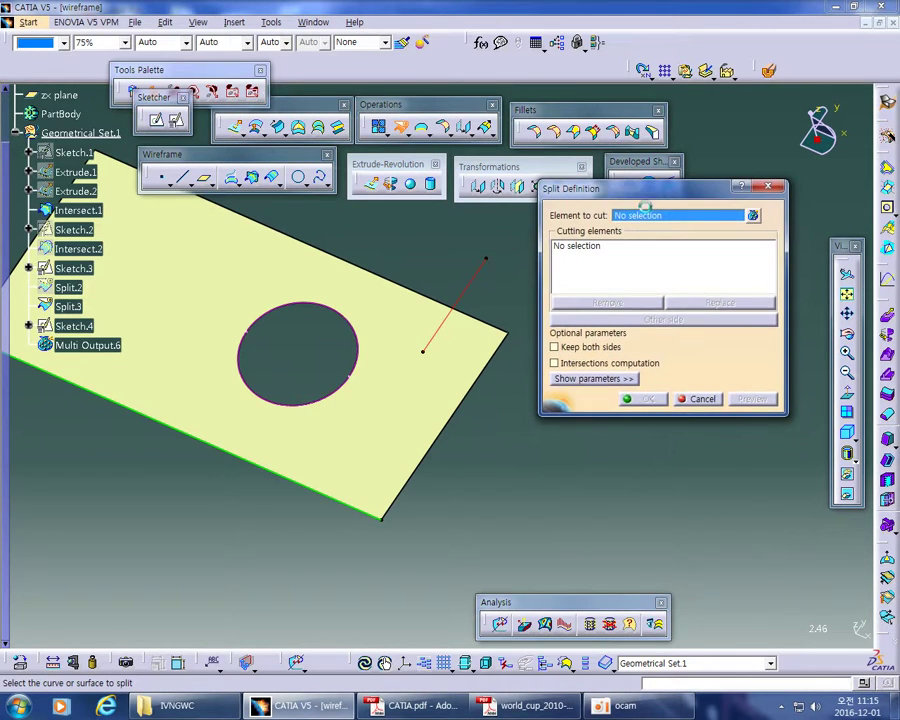
left_click(410, 399)
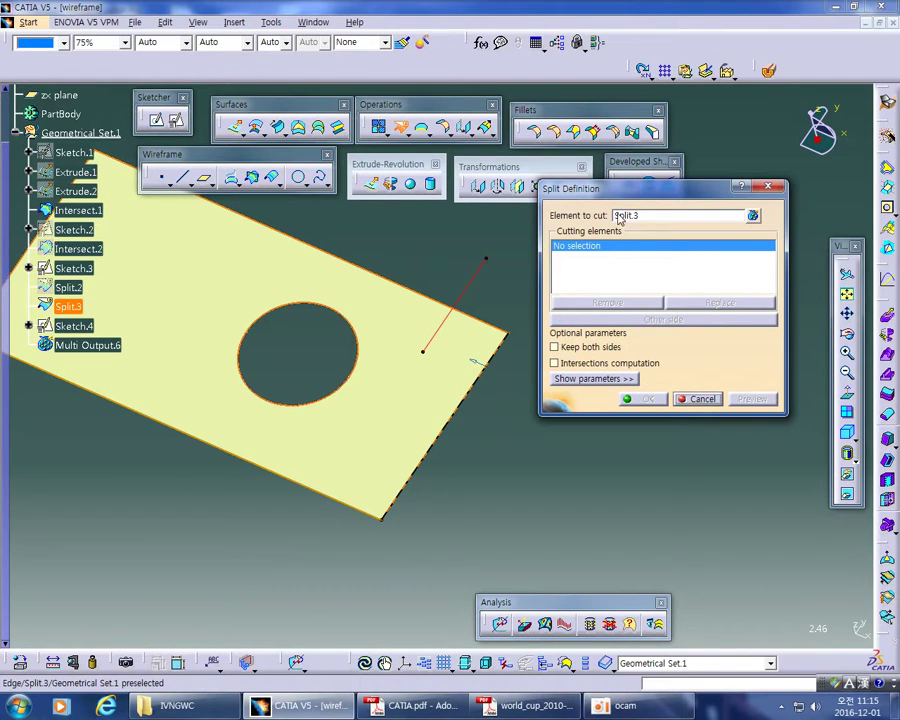
left_click(476, 270)
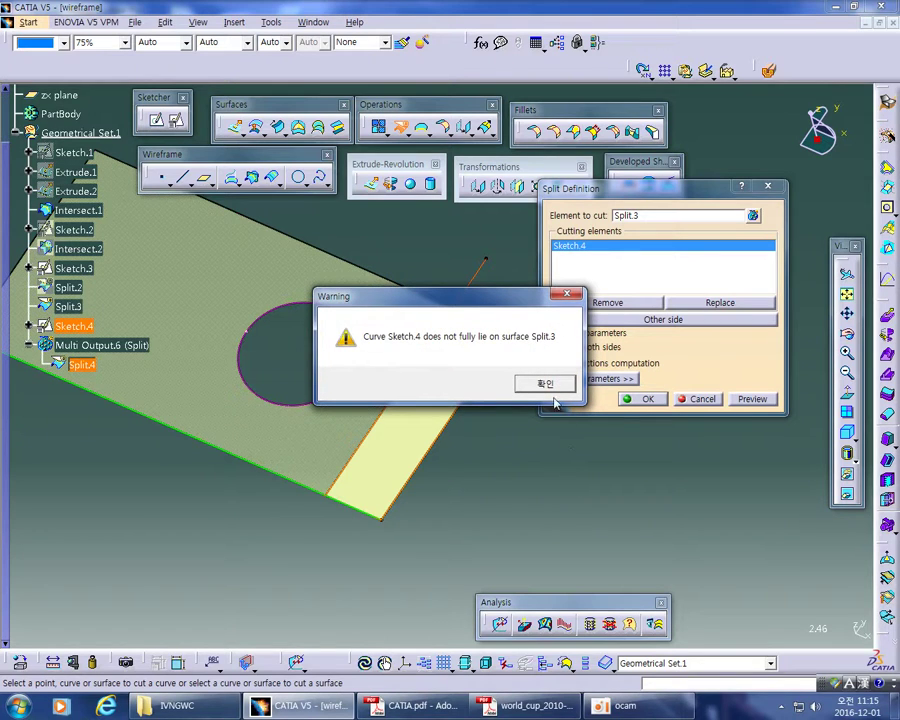
left_click(546, 384)
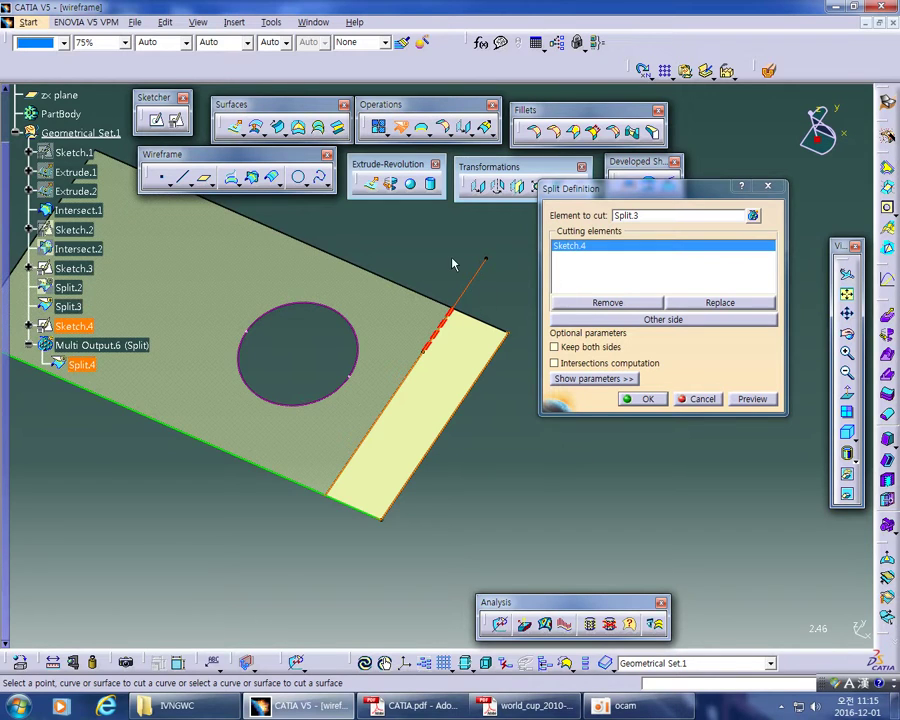
middle_click_drag(496, 470, 466, 310)
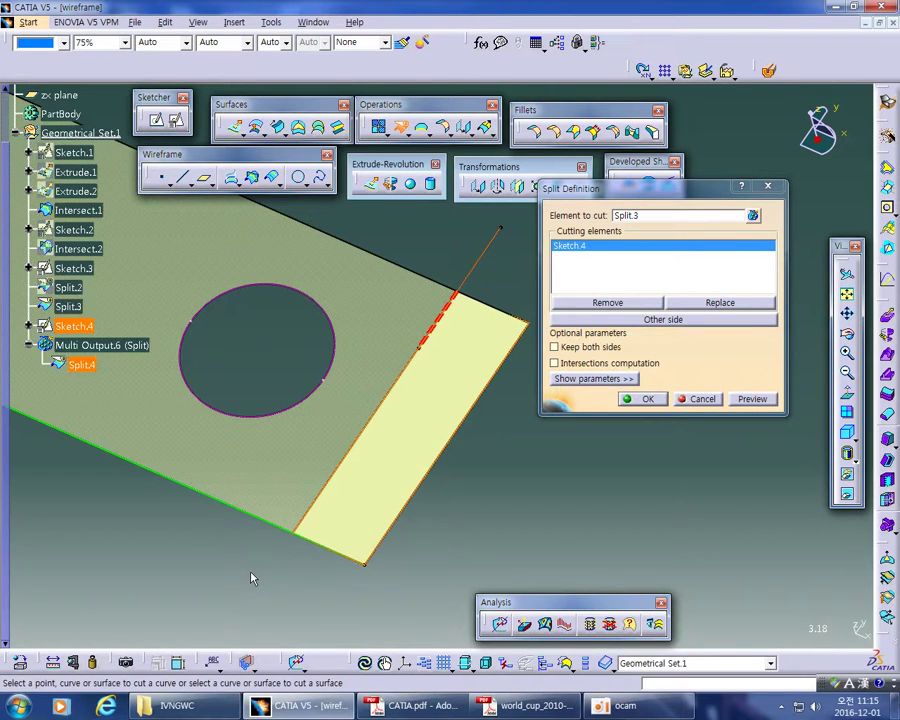
left_click(645, 400)
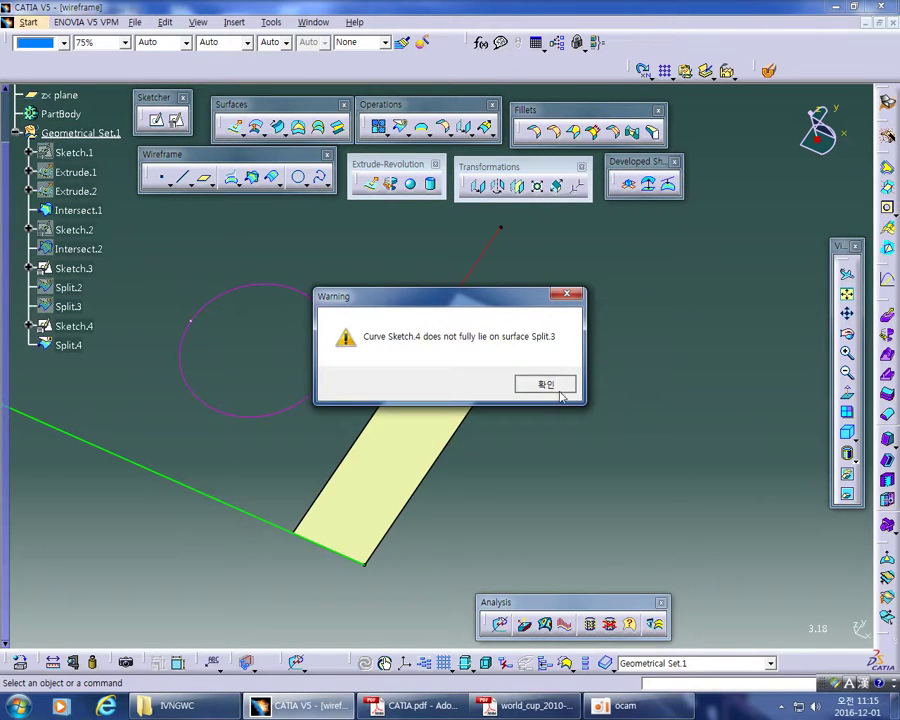
left_click(554, 384)
Step: Edit Split.4 and switch to the other side so the part with the round hole is kept
middle_click_drag(566, 396, 627, 397)
left_click(535, 249)
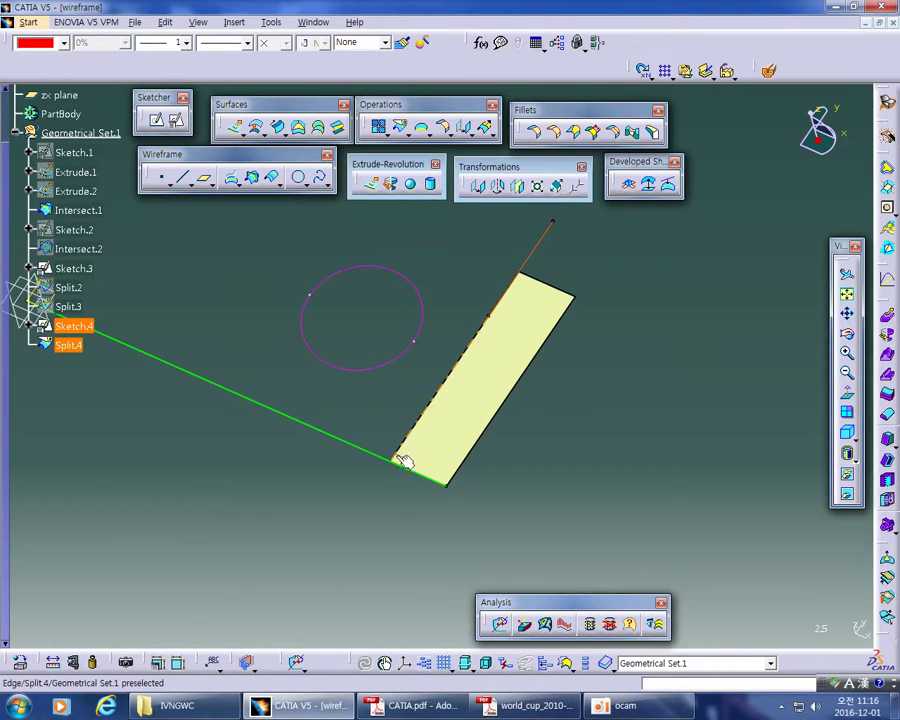
left_click(452, 416)
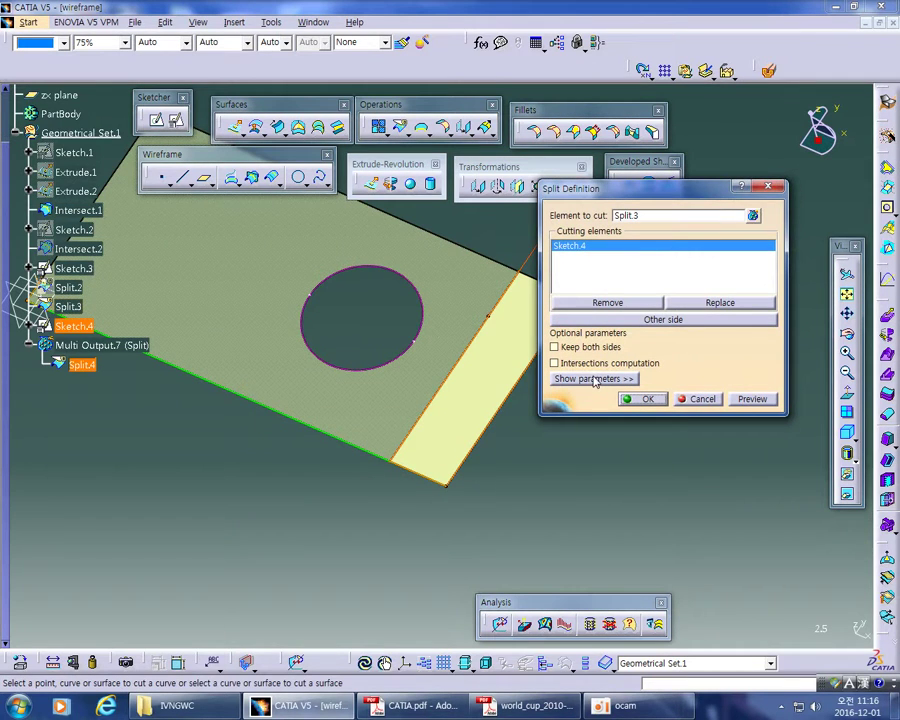
left_click(580, 318)
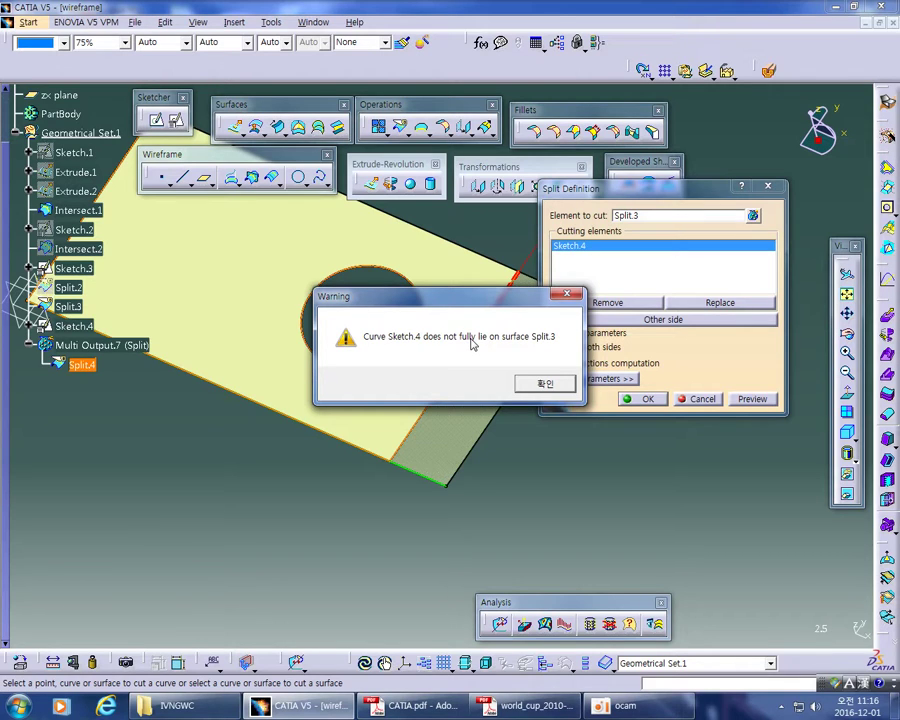
left_click(544, 386)
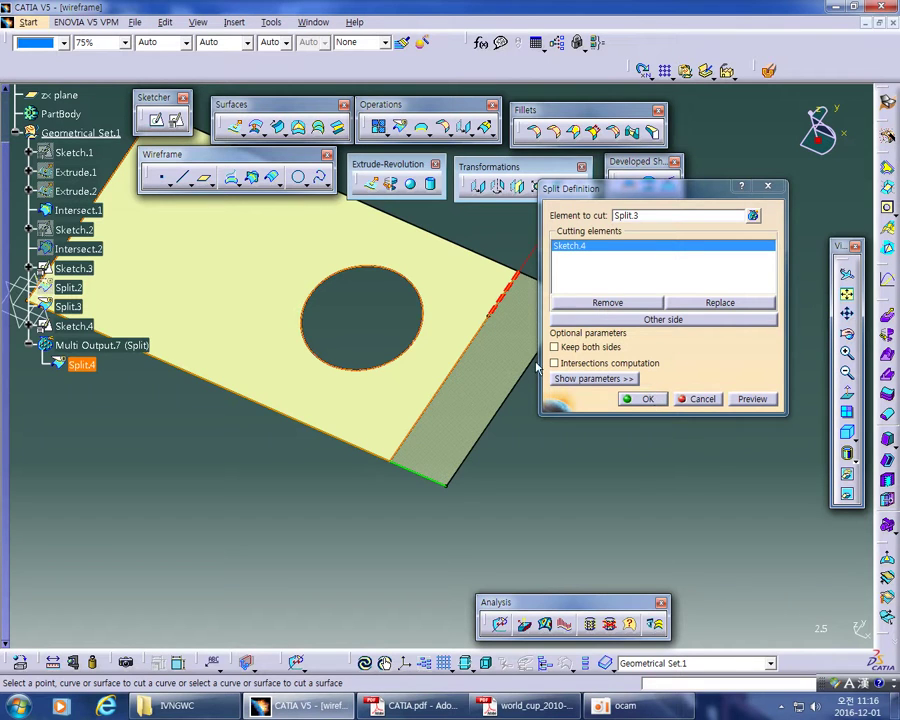
left_click(640, 398)
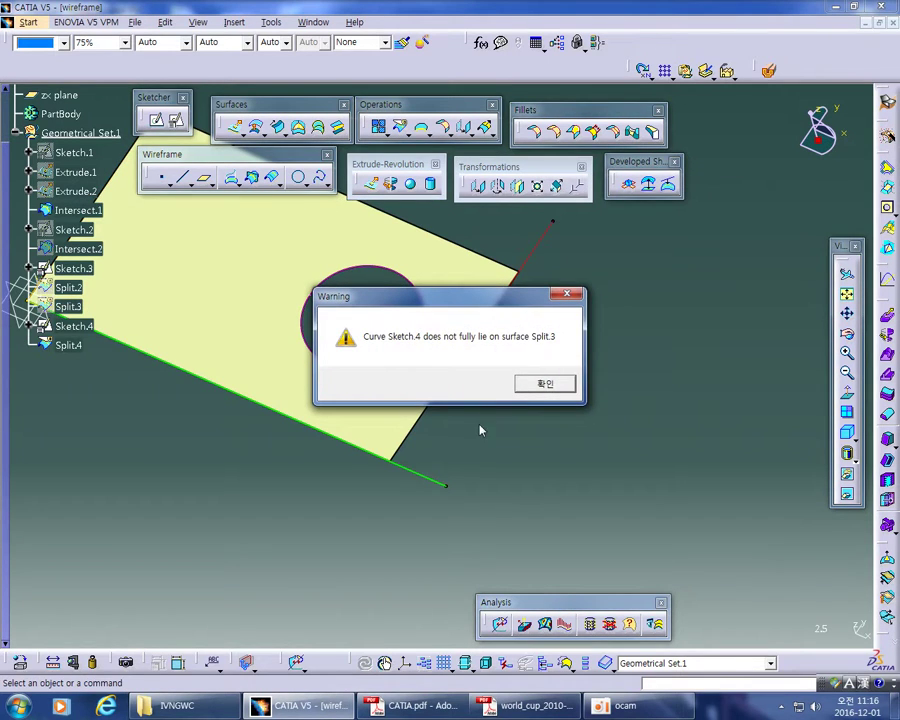
left_click(546, 385)
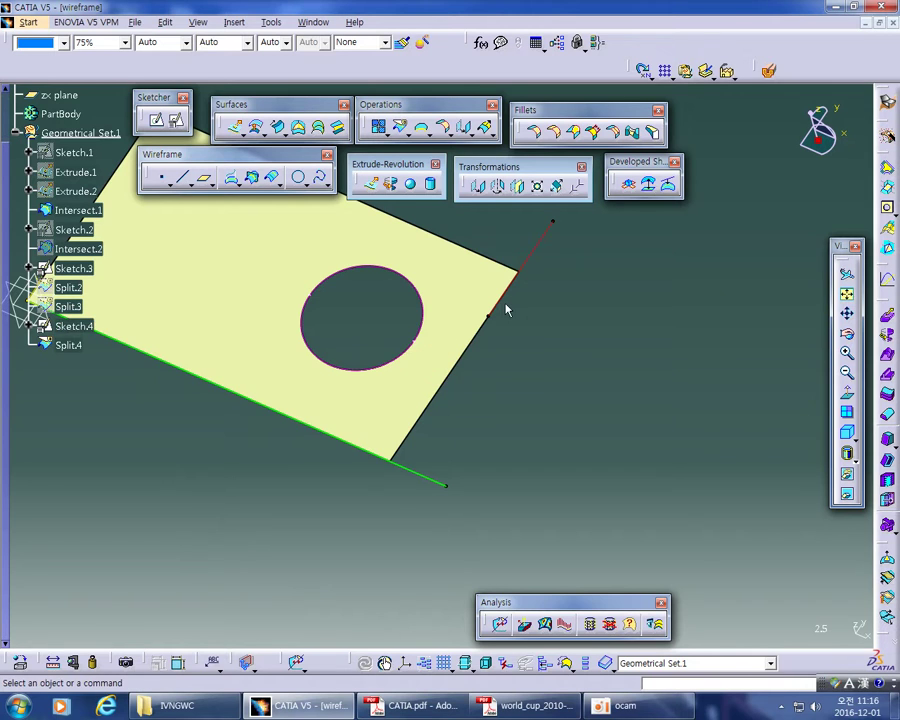
Step: Create a positioned sketch on surface Split.4 with a wavy four-point spline starting outside the left edge and ending inside the surface
middle_click_drag(495, 405, 518, 440)
left_click(245, 269)
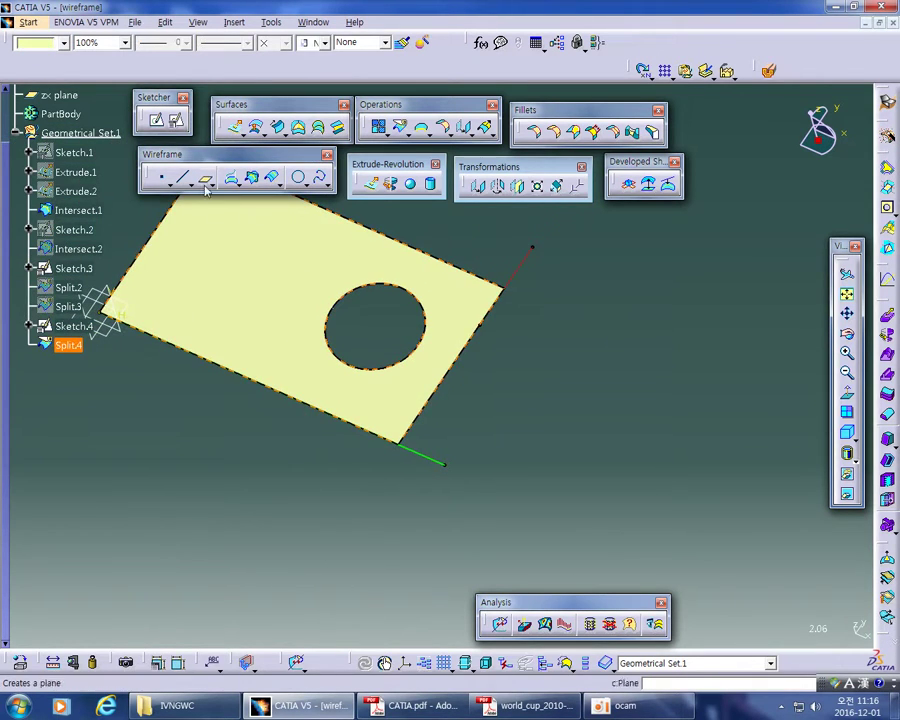
left_click(176, 119)
left_click(760, 348)
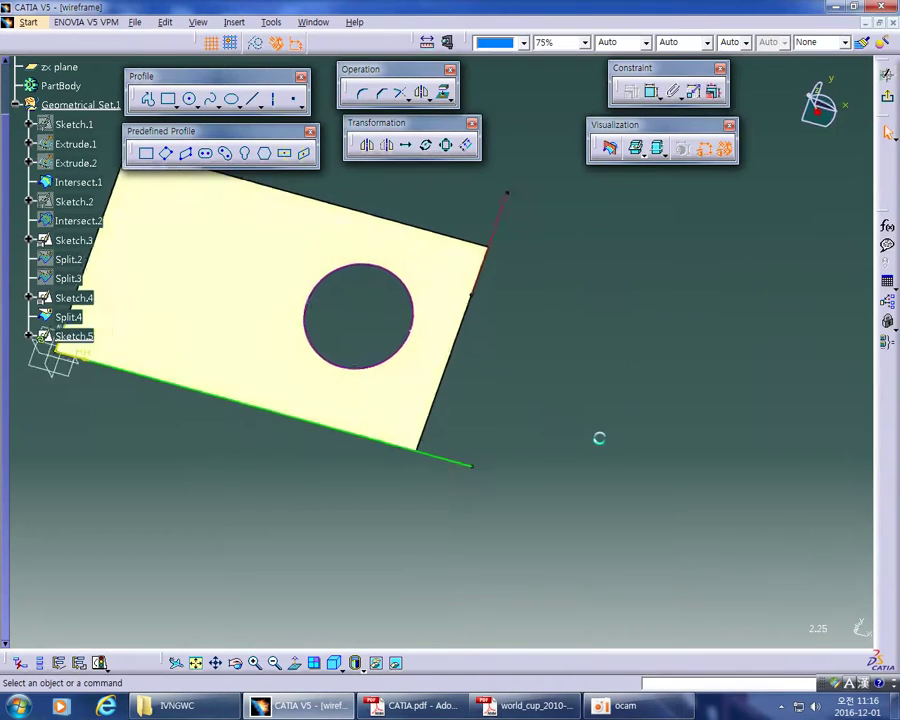
left_click(211, 99)
left_click(341, 308)
left_click(388, 296)
left_click(434, 304)
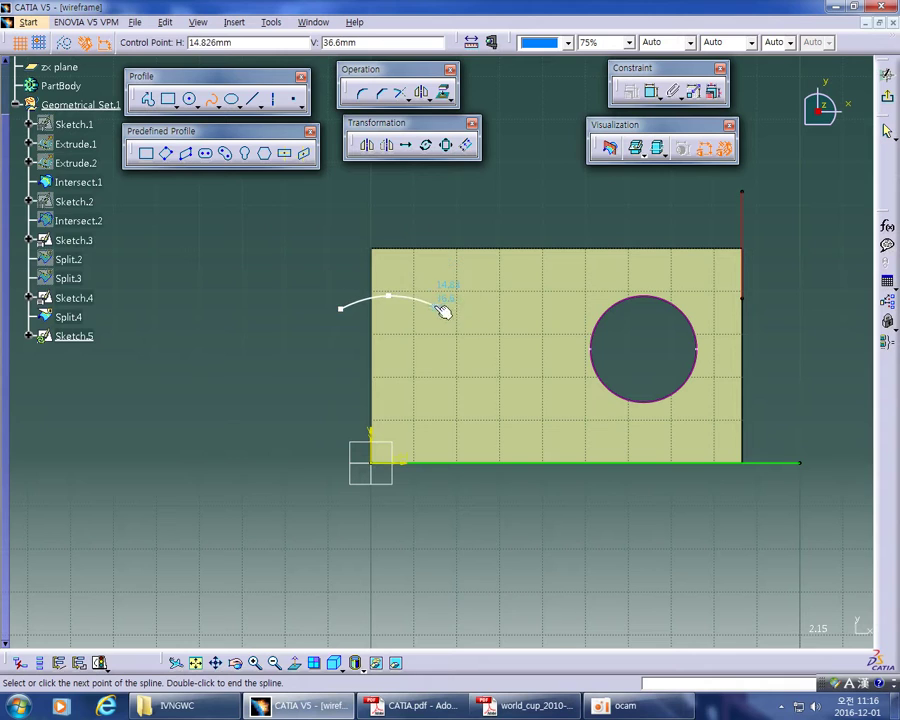
double_click(476, 286)
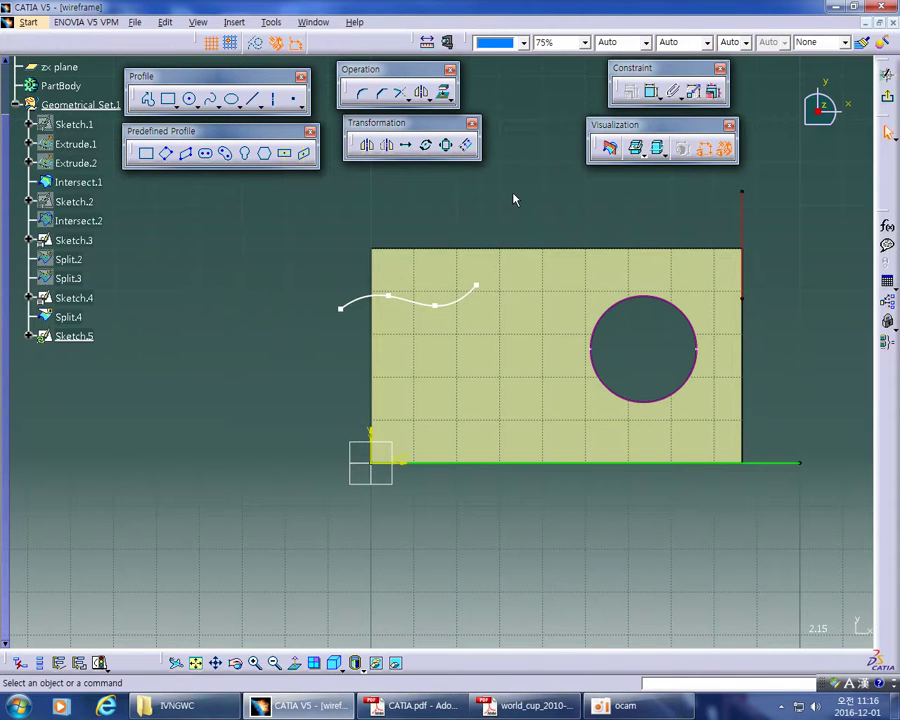
mouse_move(516, 208)
middle_mouse_down()
mouse_move(502, 197)
mouse_move(448, 211)
middle_mouse_up()
left_click(189, 99)
left_click(192, 104)
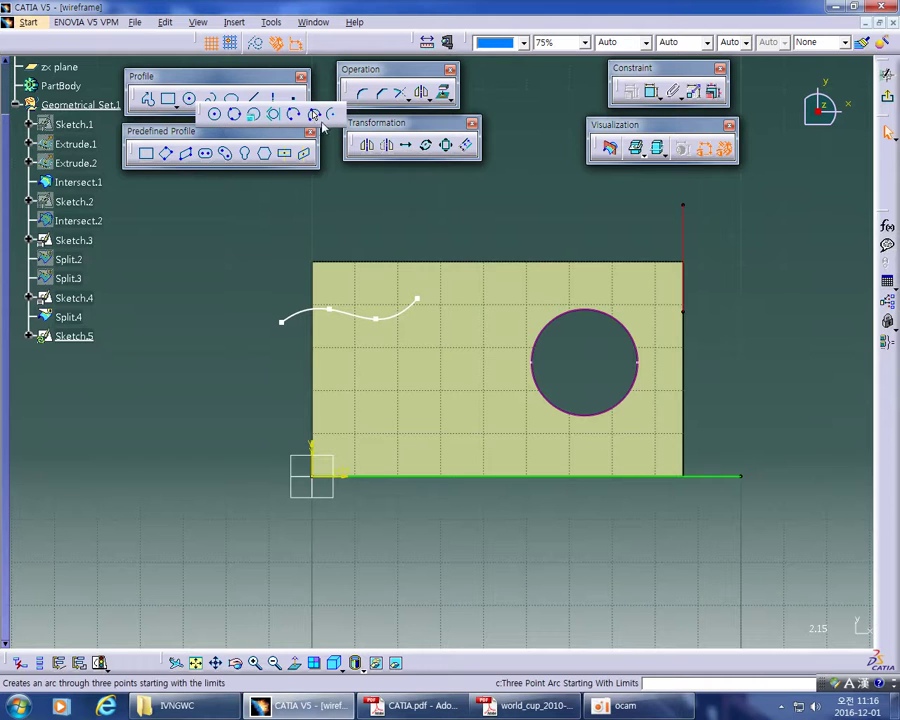
left_click(331, 113)
left_click(433, 382)
left_click(432, 335)
left_click(474, 356)
left_click(797, 369)
middle_click_drag(797, 369, 637, 279)
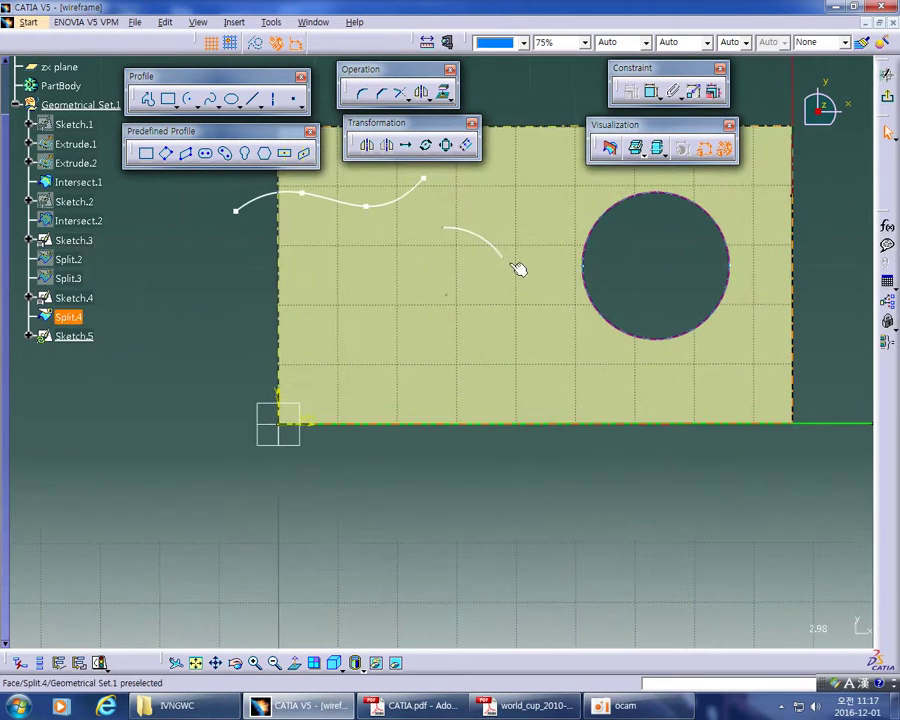
mouse_move(510, 262)
left_mouse_down()
mouse_move(512, 378)
mouse_move(537, 352)
mouse_move(533, 324)
left_mouse_up()
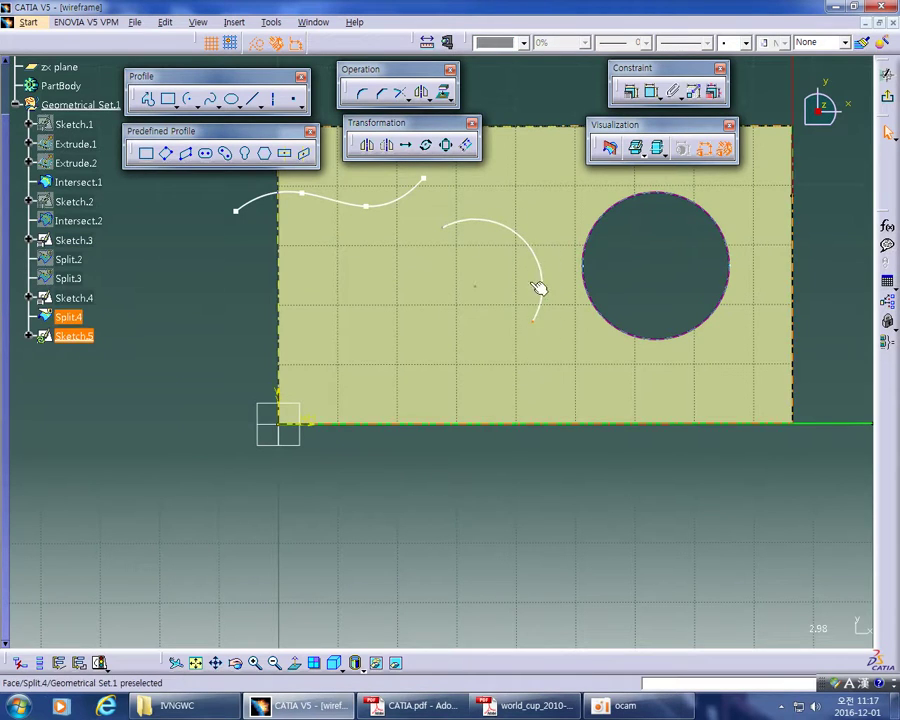
left_click(536, 248)
key("Delete")
Step: Finish the spline sketch and return to the 3D model
middle_click_drag(490, 175, 462, 283)
left_click(409, 289)
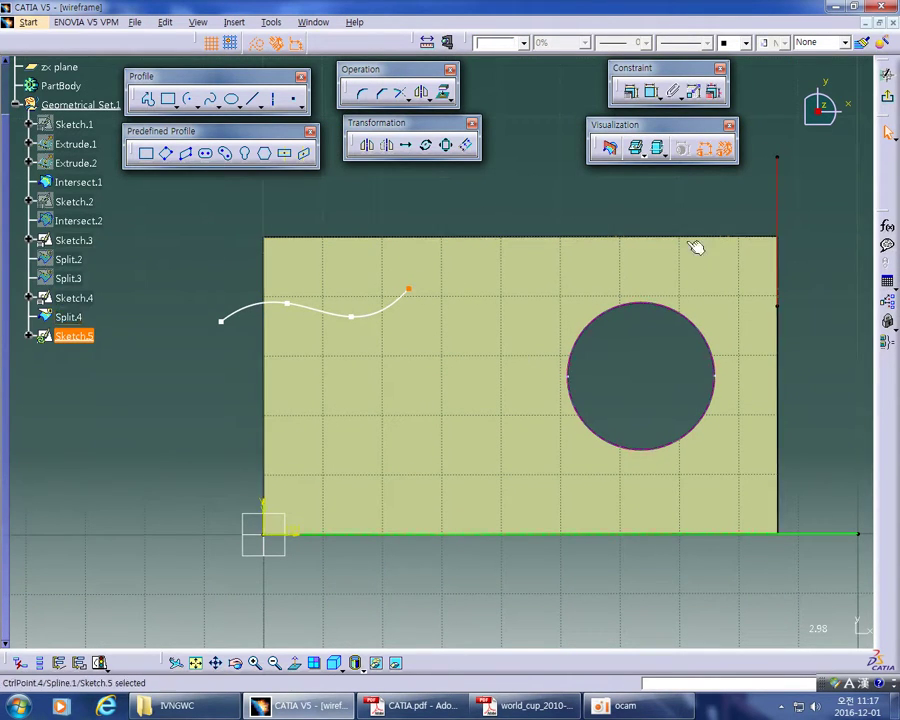
left_click(811, 204)
left_click(887, 97)
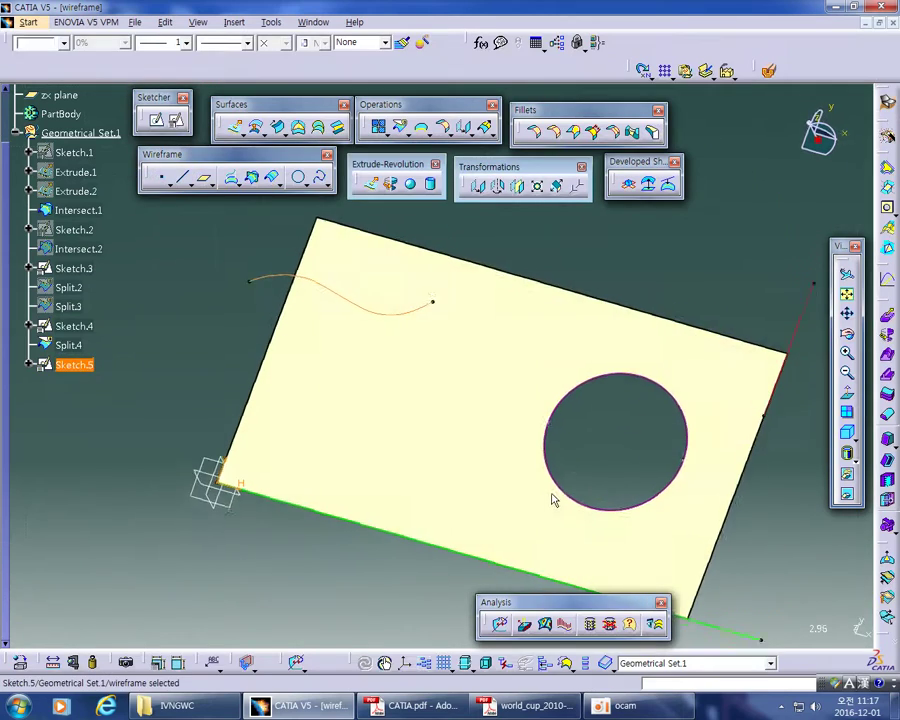
Step: Split surface Split.4 with the spline Sketch.5, keeping the larger part that contains the round hole
left_click(400, 127)
left_click(430, 330)
left_click(416, 314)
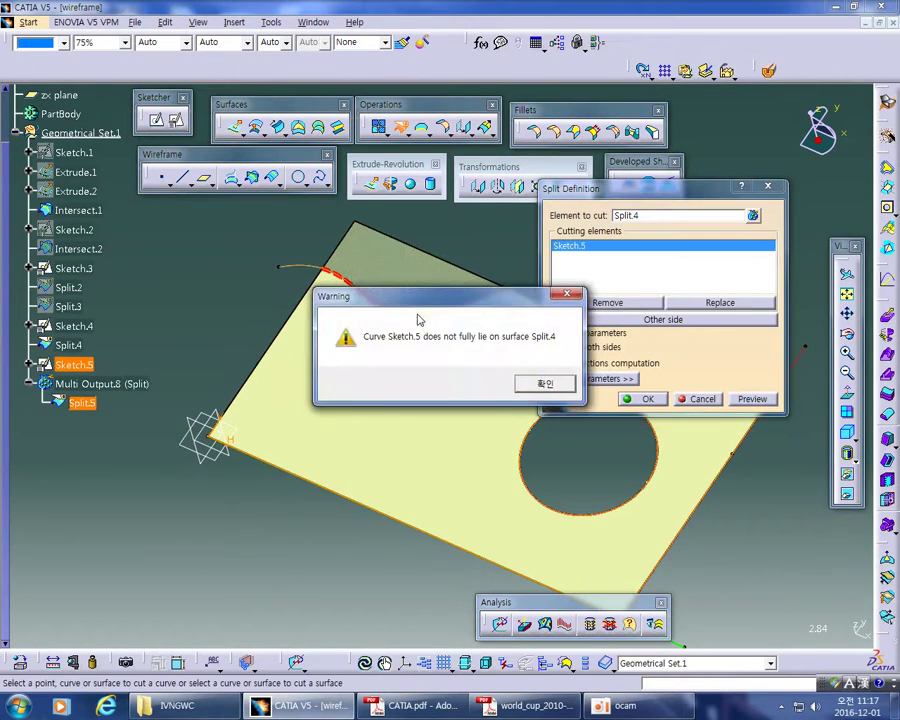
left_click(540, 382)
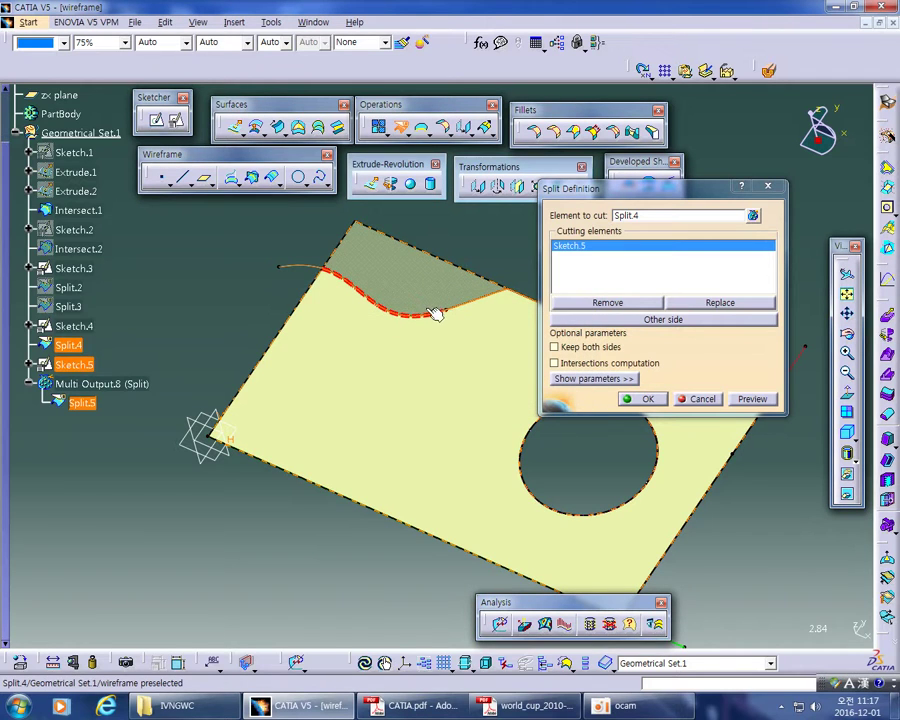
left_click(638, 399)
left_click(546, 386)
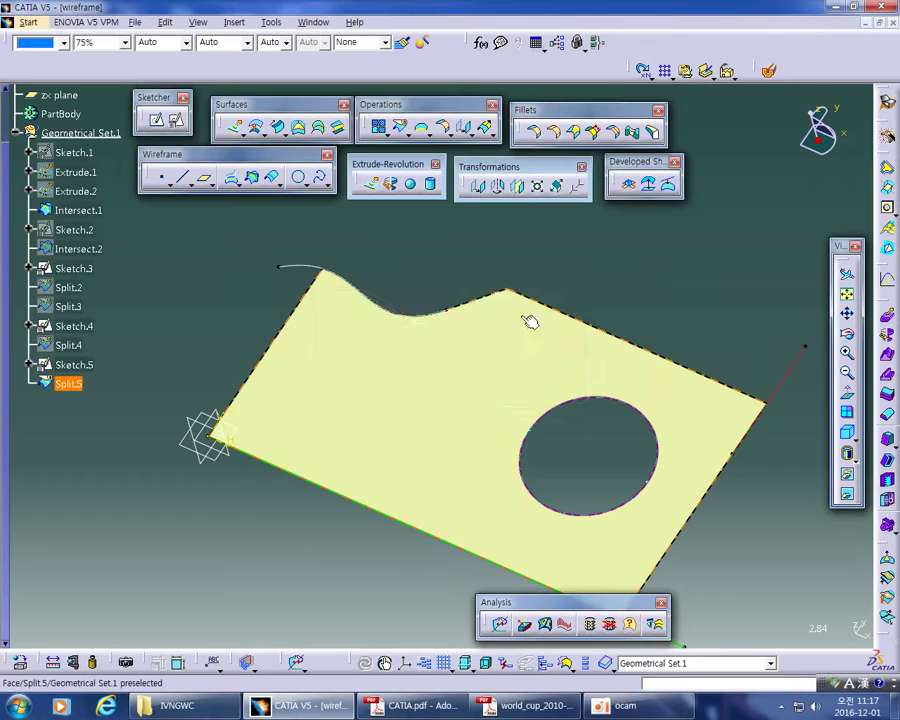
middle_click_drag(396, 257, 466, 301)
middle_click_drag(630, 355, 339, 493)
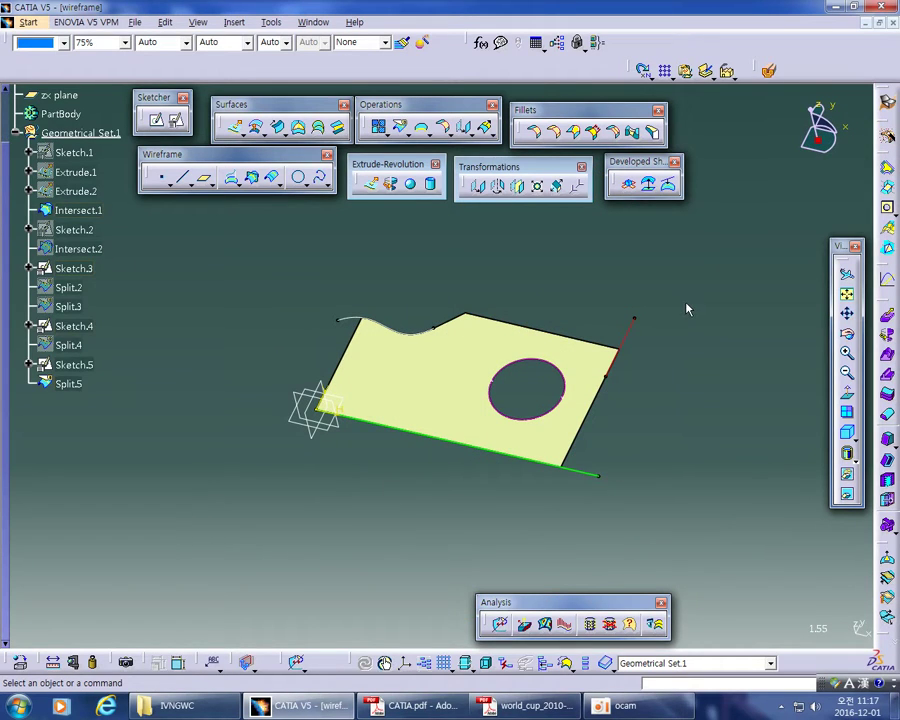
middle_click_drag(699, 321, 572, 250)
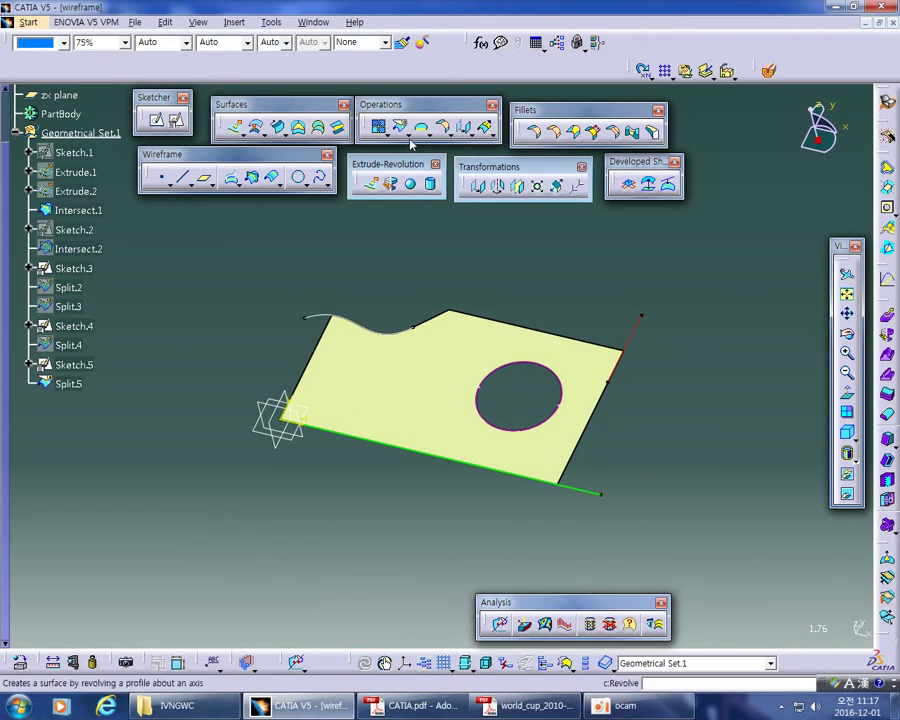
middle_click_drag(318, 505, 769, 341)
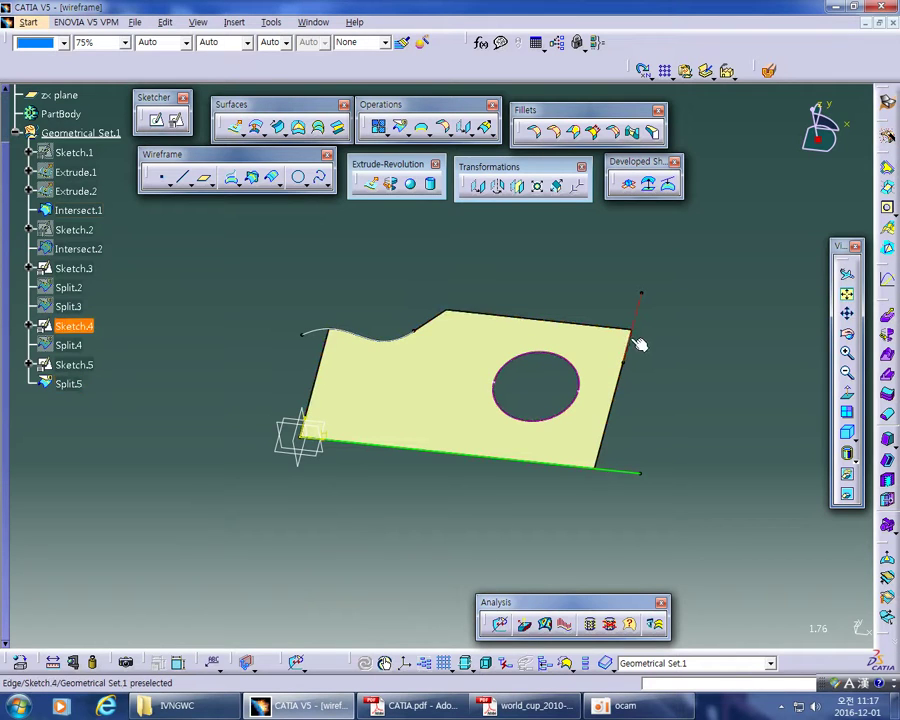
middle_click_drag(443, 283, 426, 352)
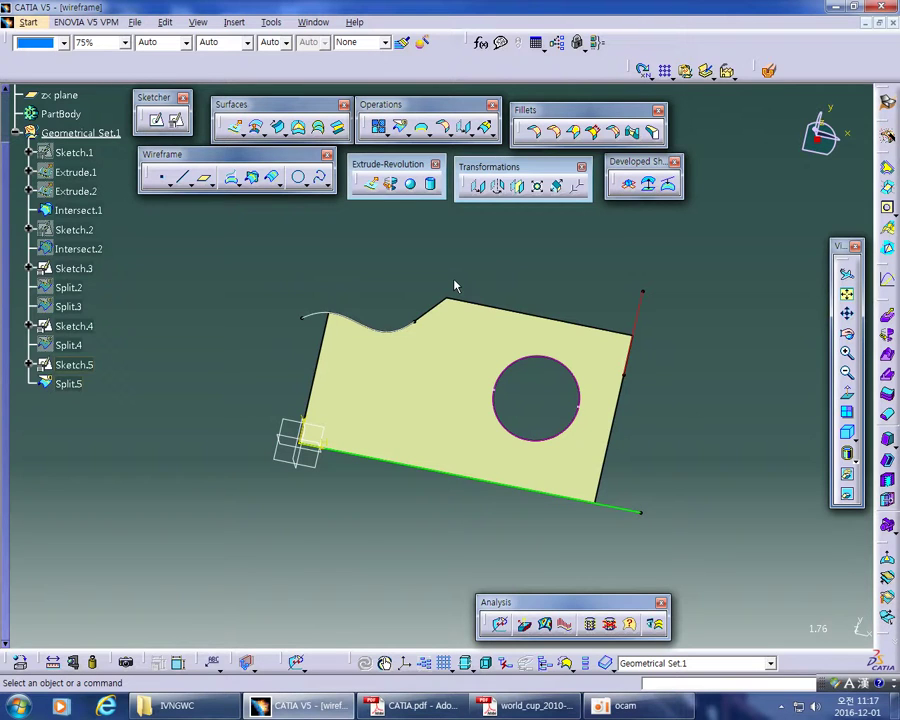
Step: Undo the spline split, the spline sketch and Split.4, going back to surface Split.3 with the short red line Sketch.4
key("ctrl+z")
key("ctrl+z")
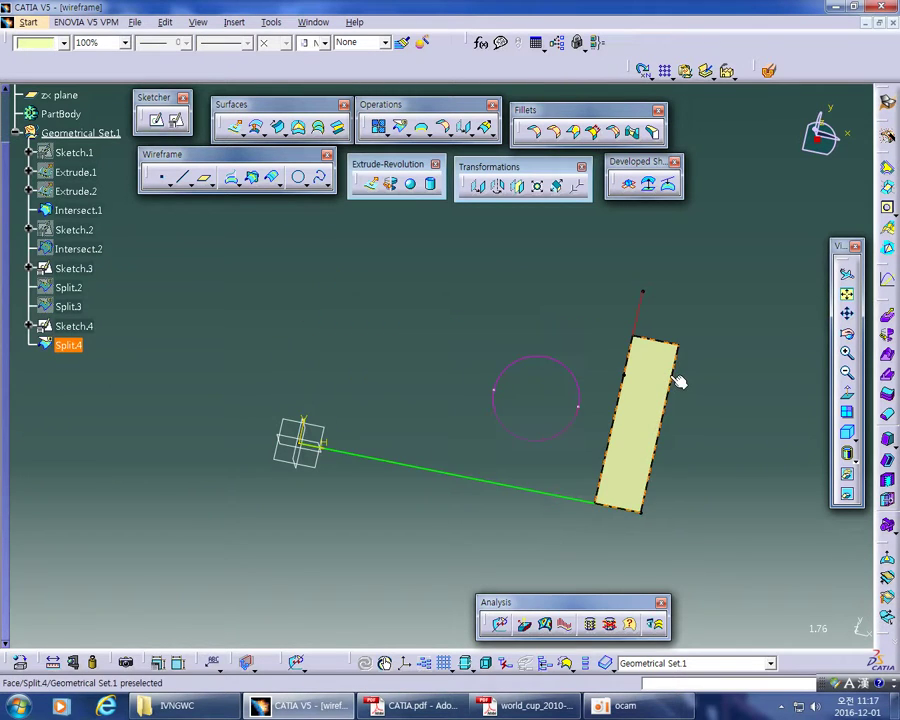
key("ctrl+z")
middle_click_drag(487, 582, 408, 492)
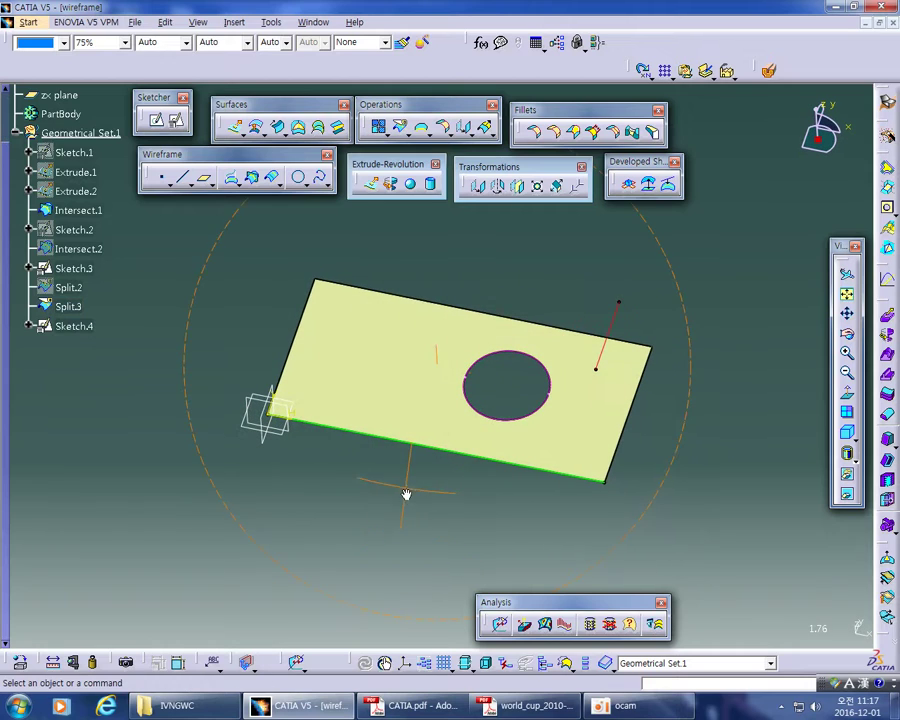
left_click(409, 136)
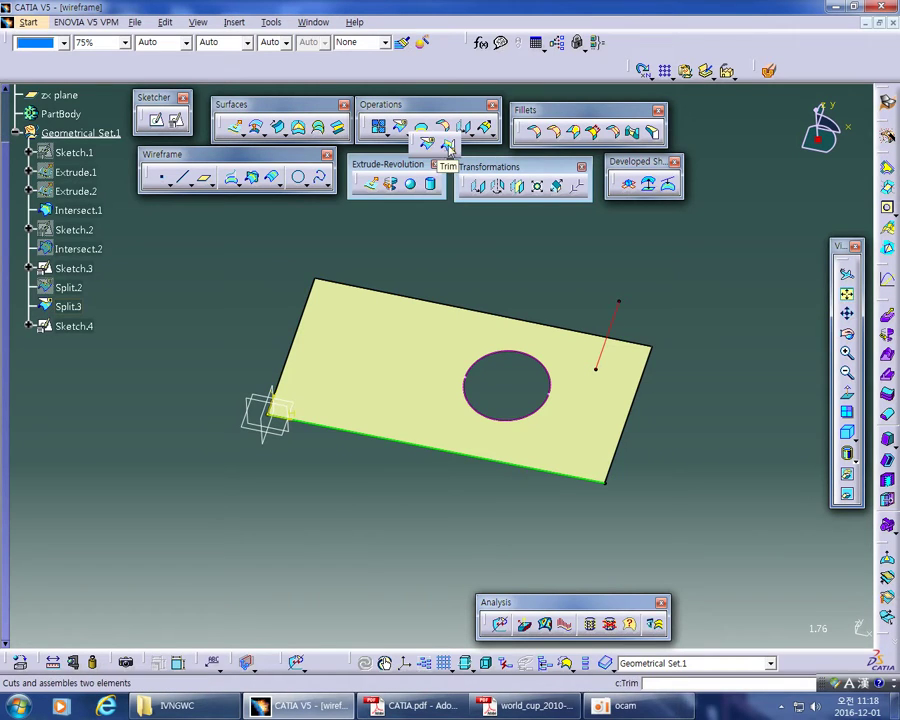
left_click(375, 111)
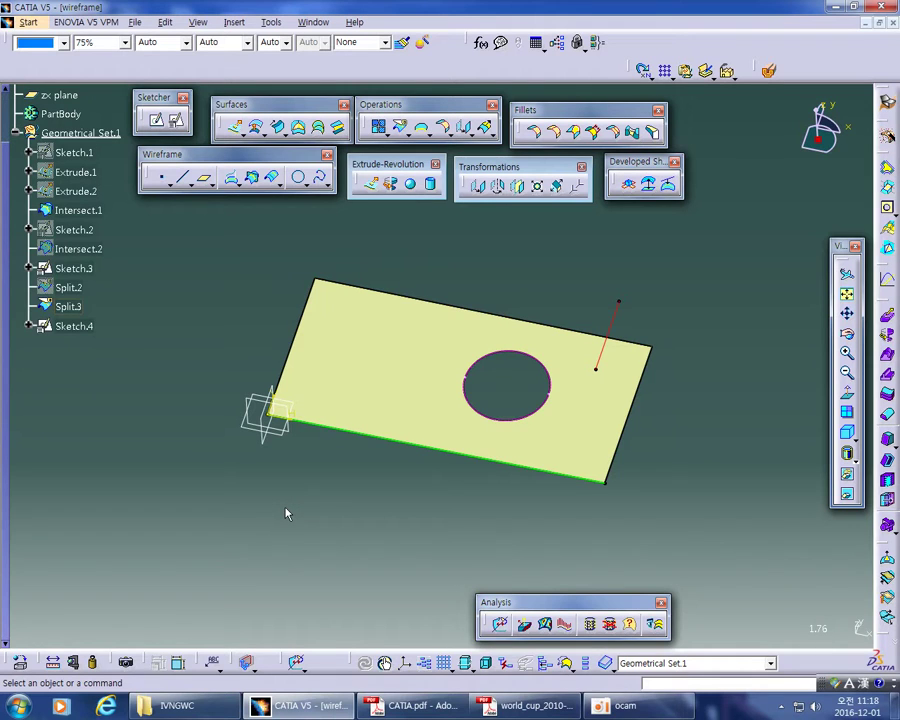
middle_click_drag(410, 527, 375, 547)
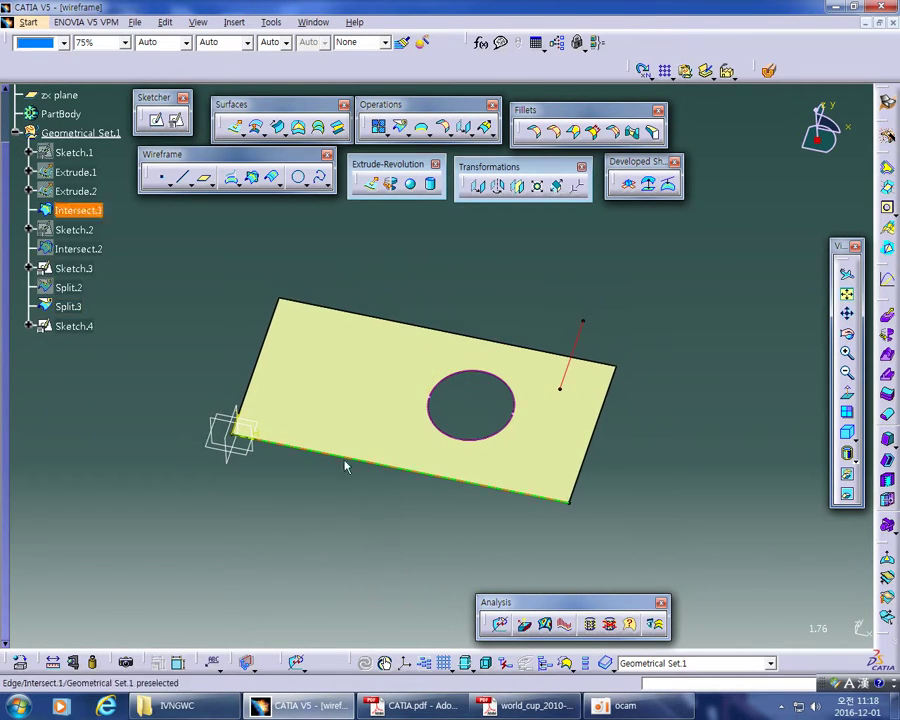
left_click(252, 185)
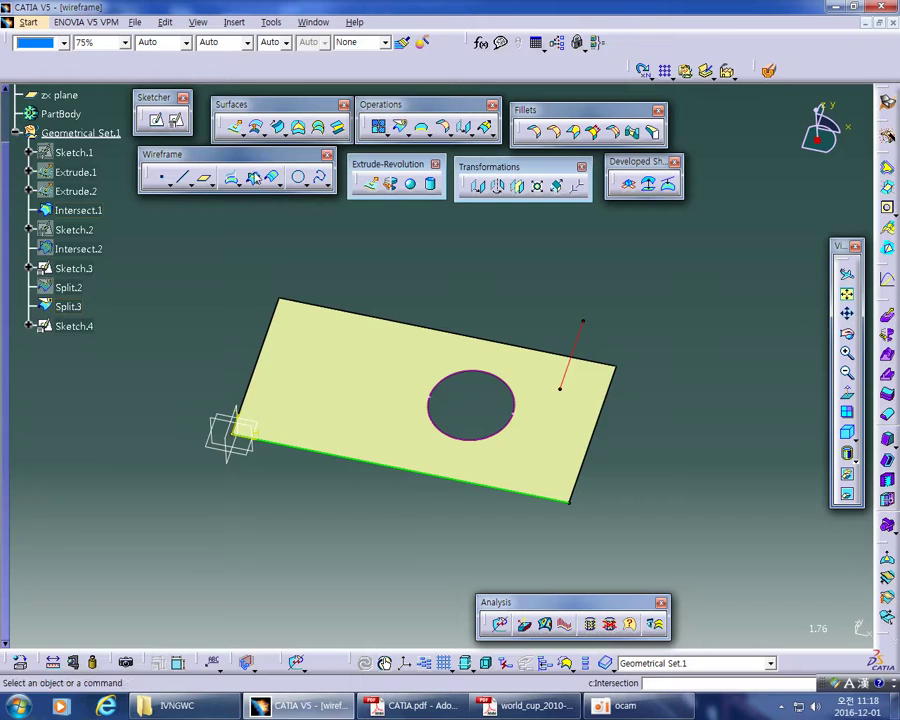
left_click(233, 180)
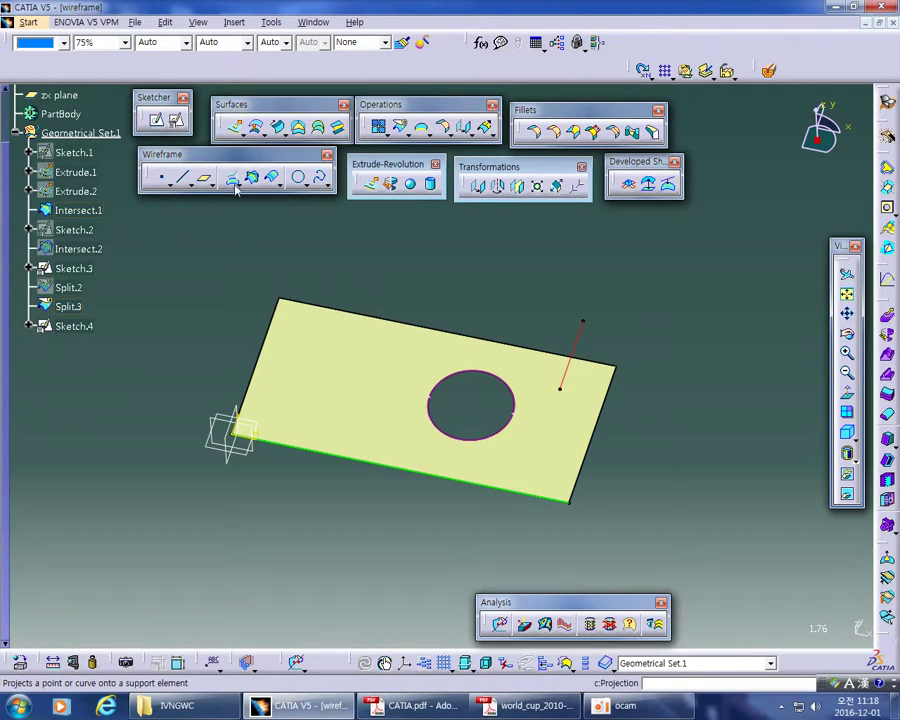
middle_click_drag(492, 290, 500, 233)
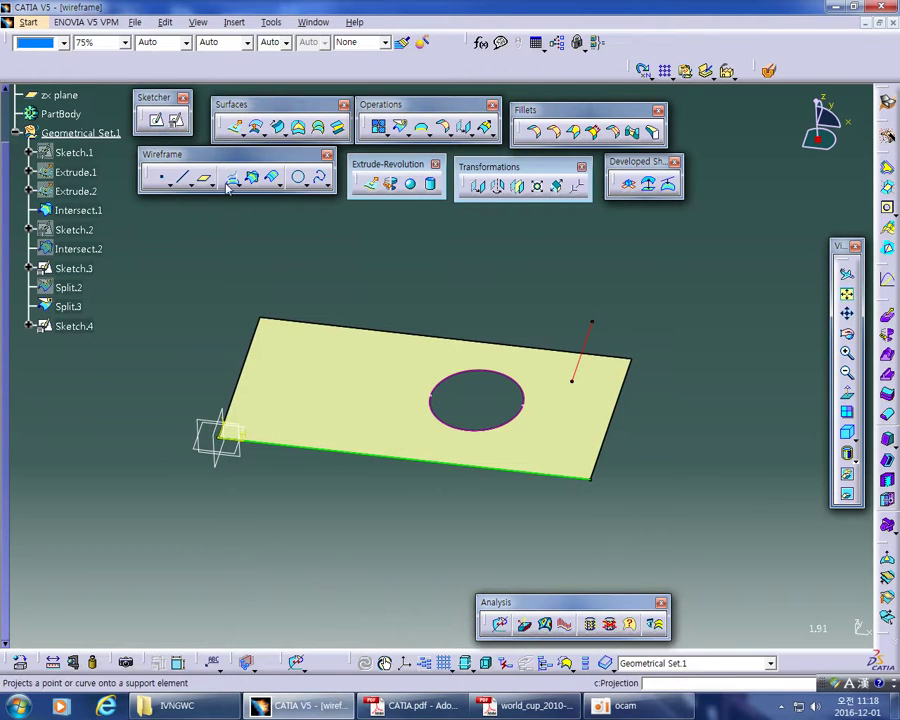
middle_click_drag(517, 238, 678, 292)
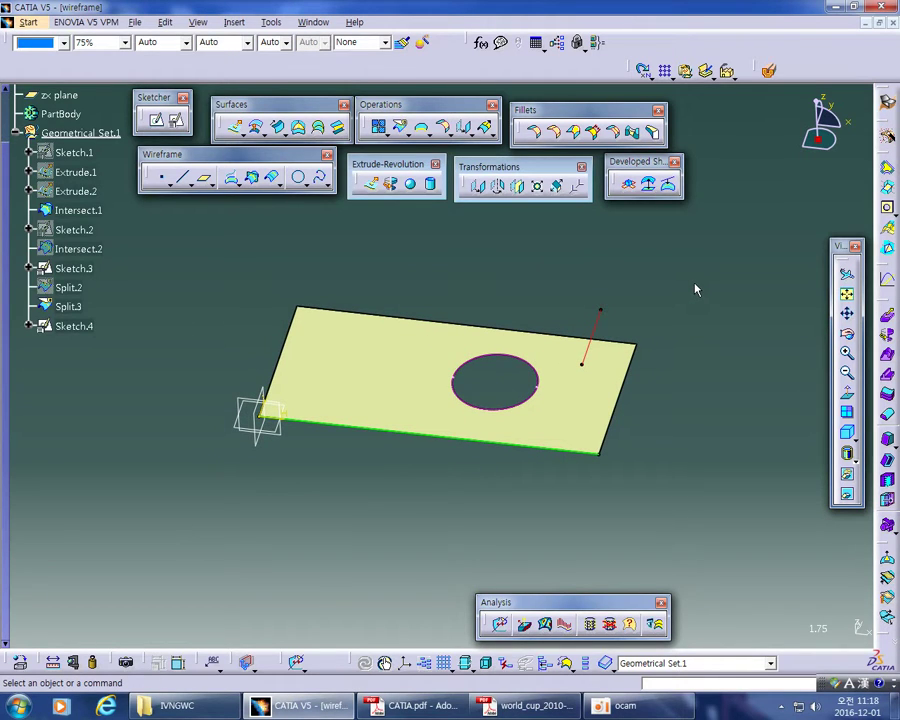
left_click(630, 706)
left_click(353, 297)
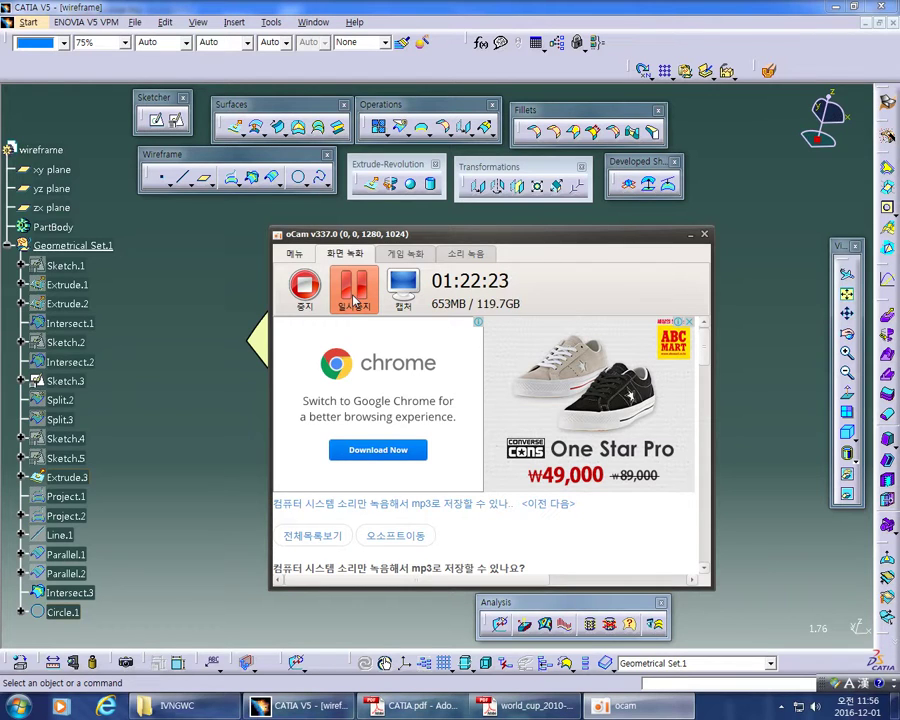
left_click(690, 234)
middle_click_drag(668, 311, 523, 345)
middle_click_drag(420, 420, 560, 453)
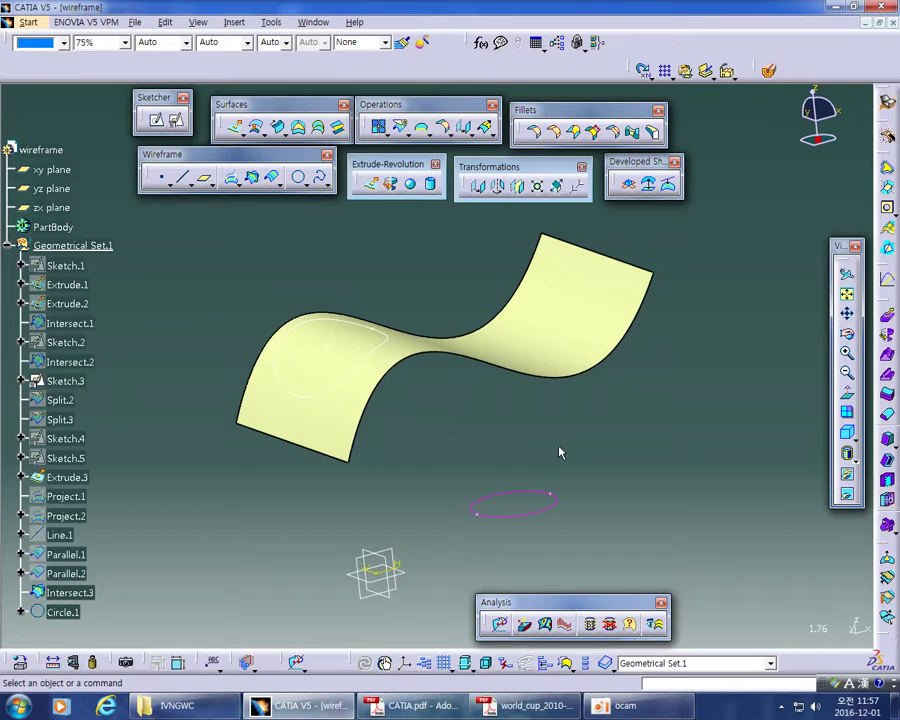
middle_click_drag(468, 446, 506, 458)
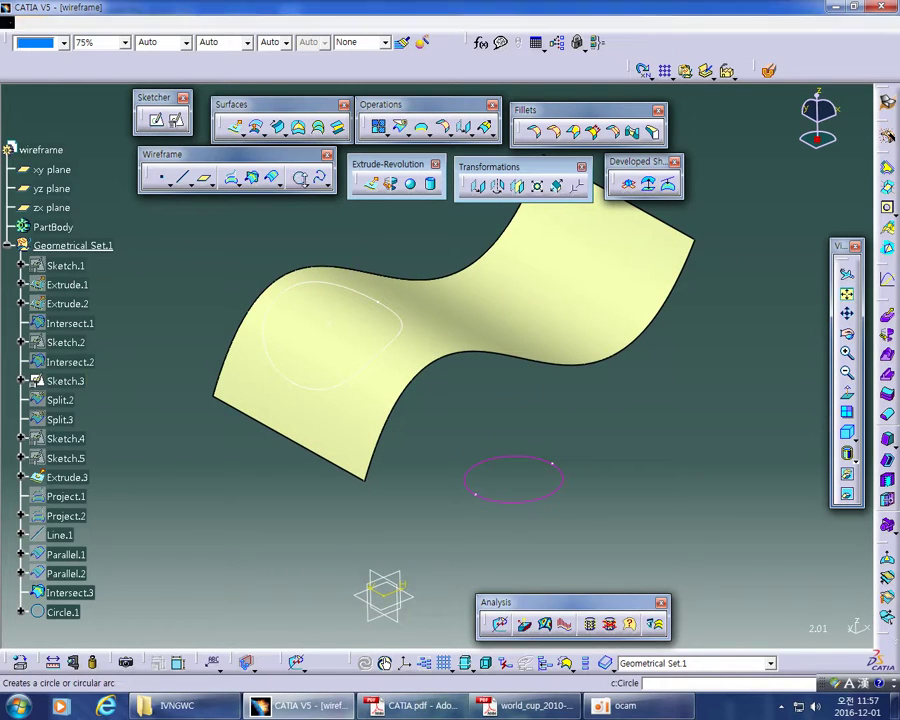
Step: Start a Corner of type Corner On Support and enable trimming of both element 1 and element 2
left_click(306, 186)
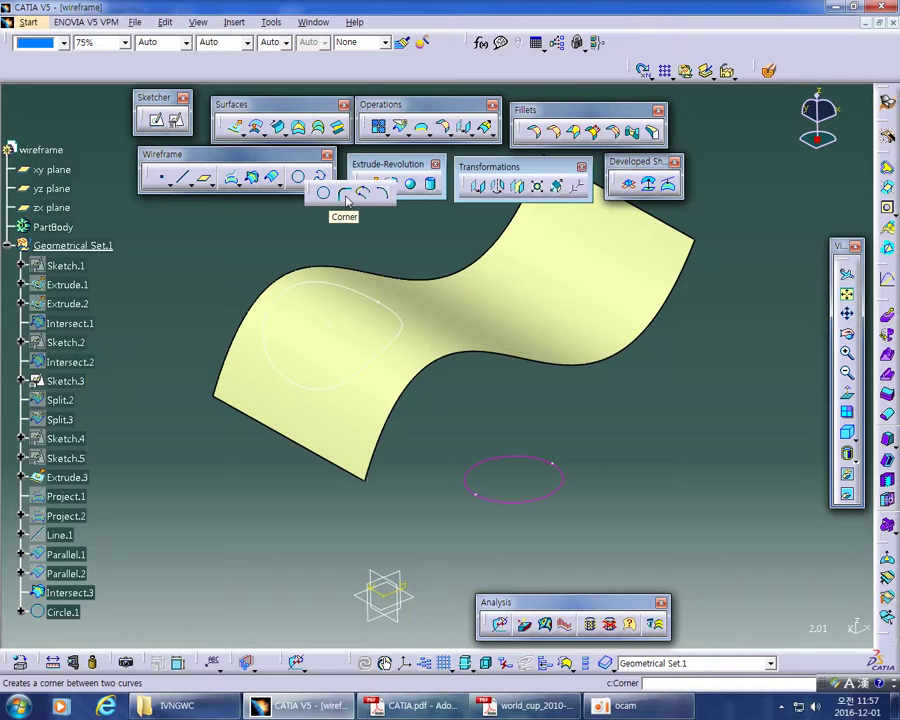
left_click(345, 195)
middle_click_drag(739, 484, 590, 515)
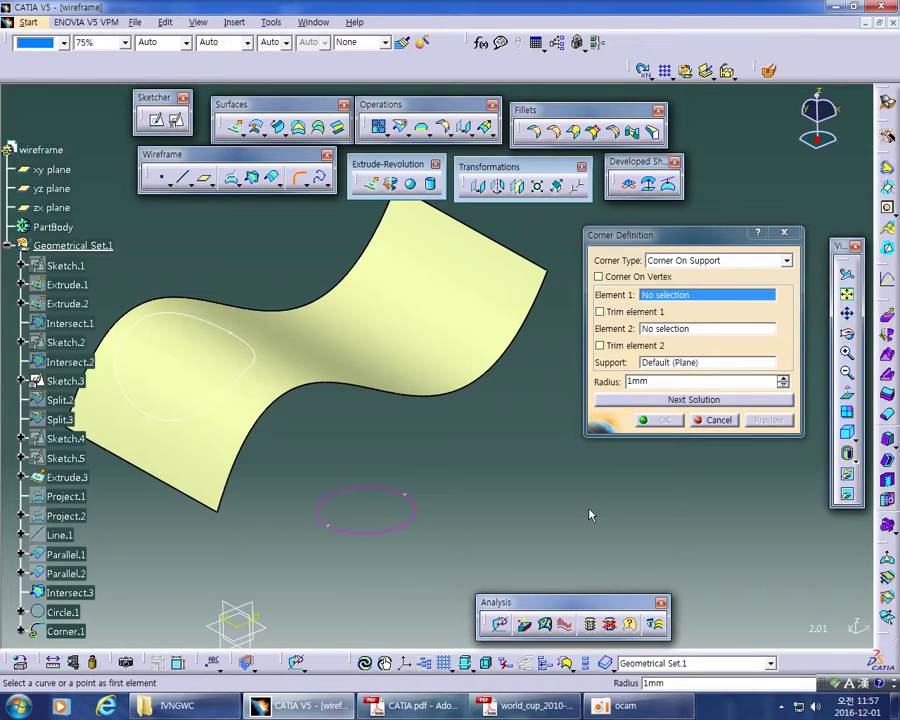
mouse_move(590, 508)
middle_mouse_down()
mouse_move(572, 486)
mouse_move(534, 525)
middle_mouse_up()
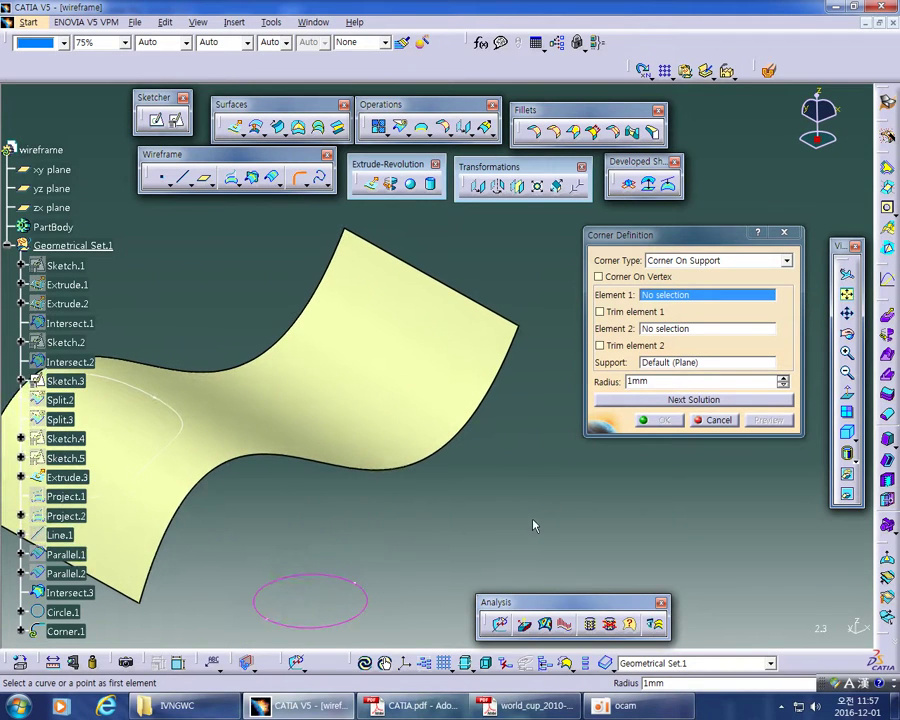
left_click(612, 311)
left_click(604, 345)
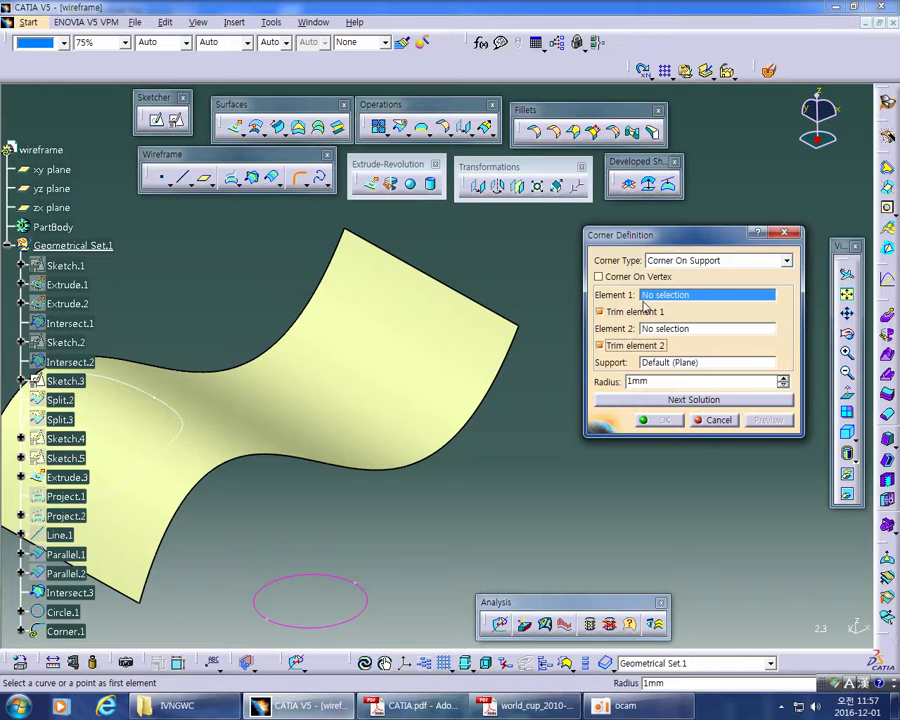
left_click(650, 330)
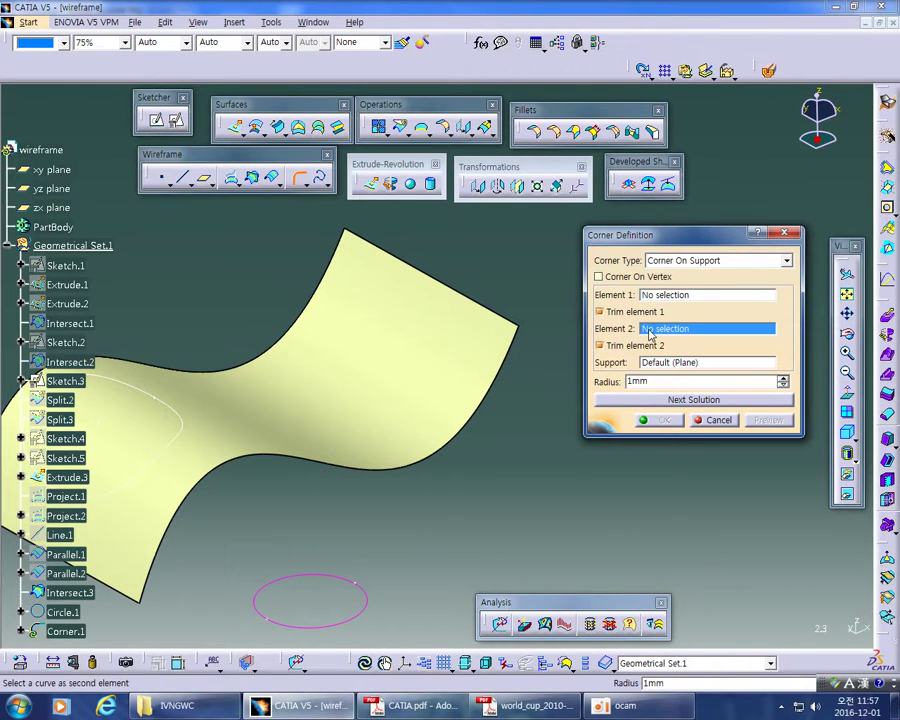
Step: Switch to CATIA.pdf in Acrobat, sketch two crossing red lines with a rounded corner on page 224, and return to CATIA
key("alt+Tab")
left_click_drag(510, 285, 620, 280)
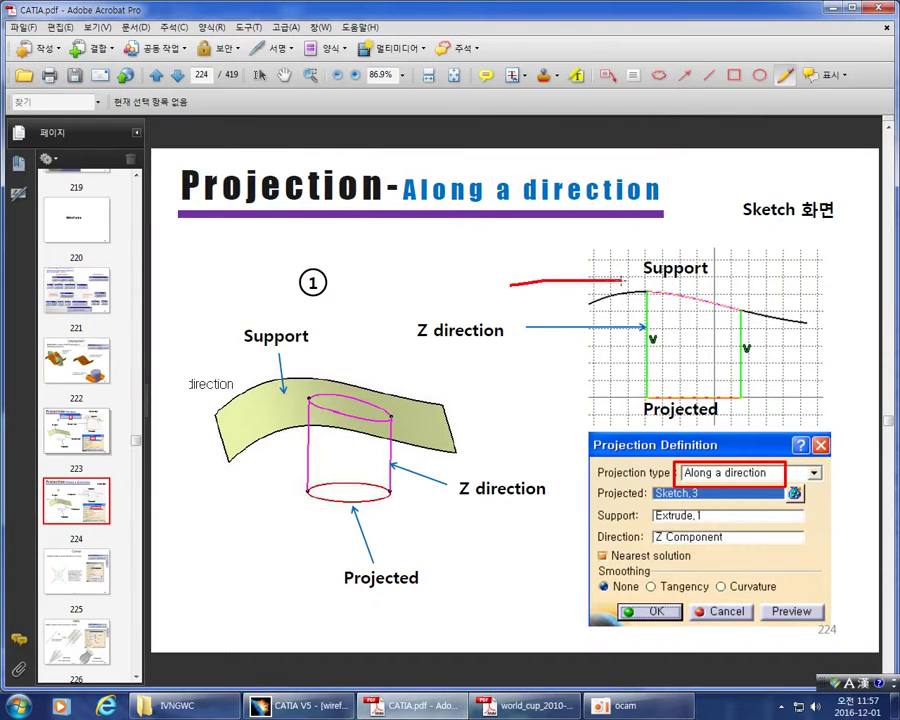
left_click_drag(577, 229, 577, 405)
mouse_move(554, 265)
left_mouse_down()
mouse_move(551, 280)
mouse_move(583, 312)
mouse_move(578, 298)
mouse_move(583, 328)
left_mouse_up()
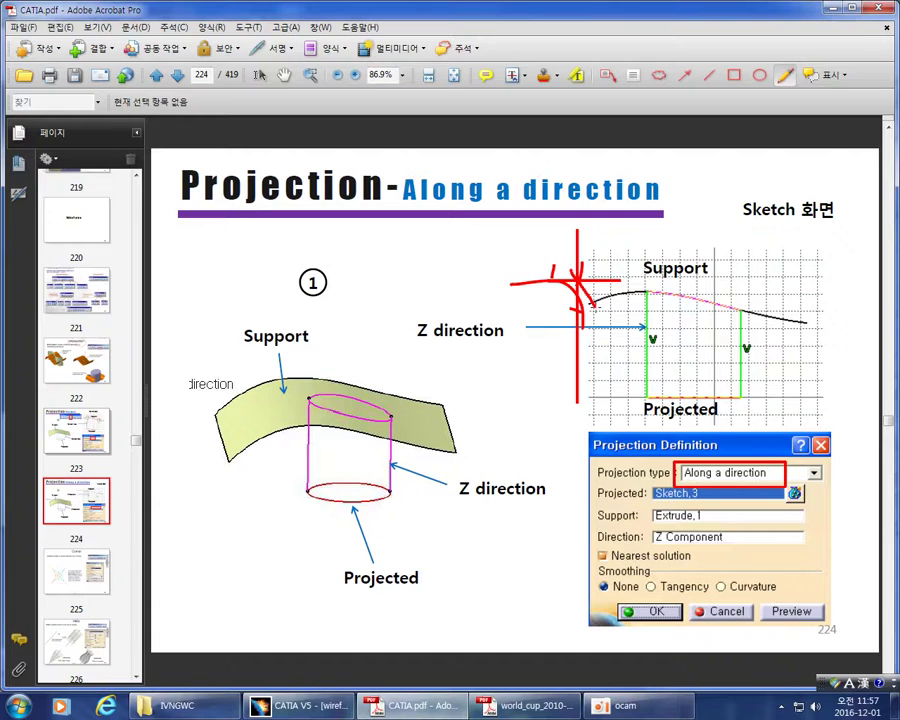
key("alt+Tab")
Step: Choose the straight end edge of Extrude.3 and its adjoining long curved edge as corner elements, with Extrude.3 as support
left_click(598, 312)
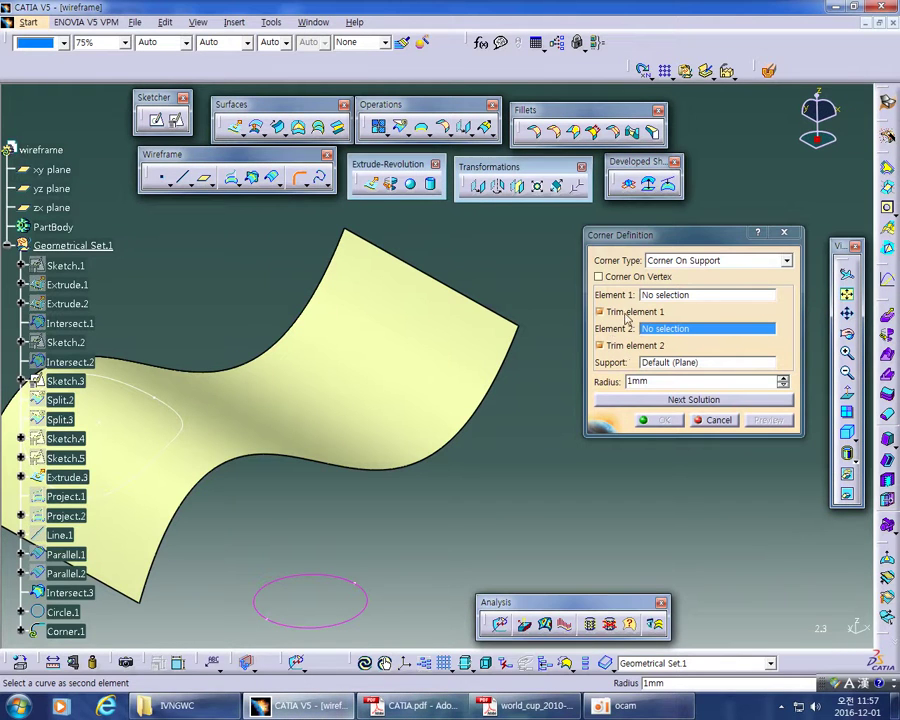
left_click(660, 296)
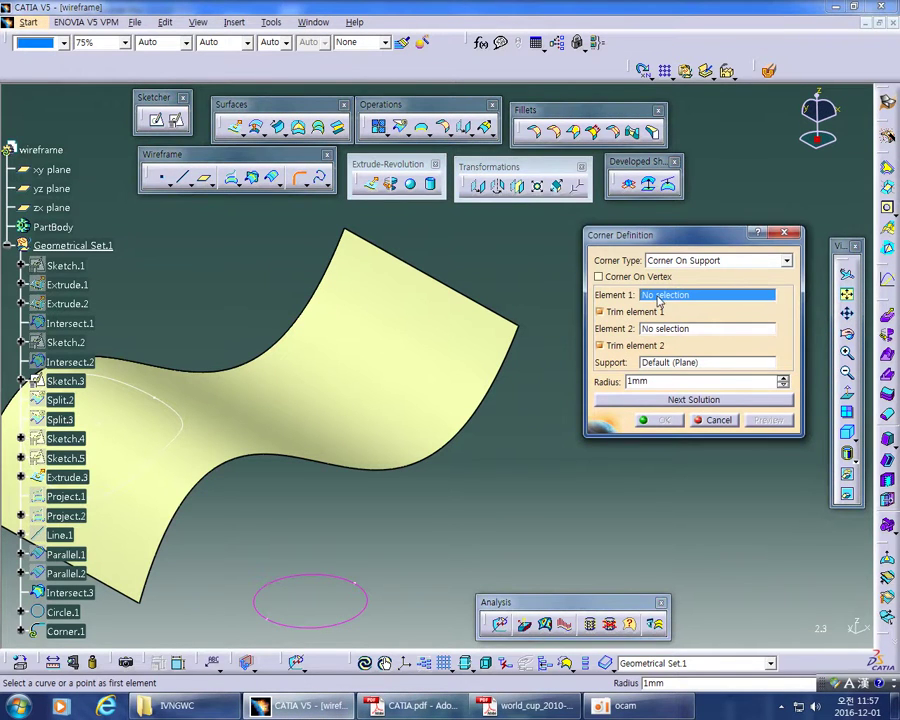
left_click(500, 314)
middle_click_drag(532, 420, 541, 367)
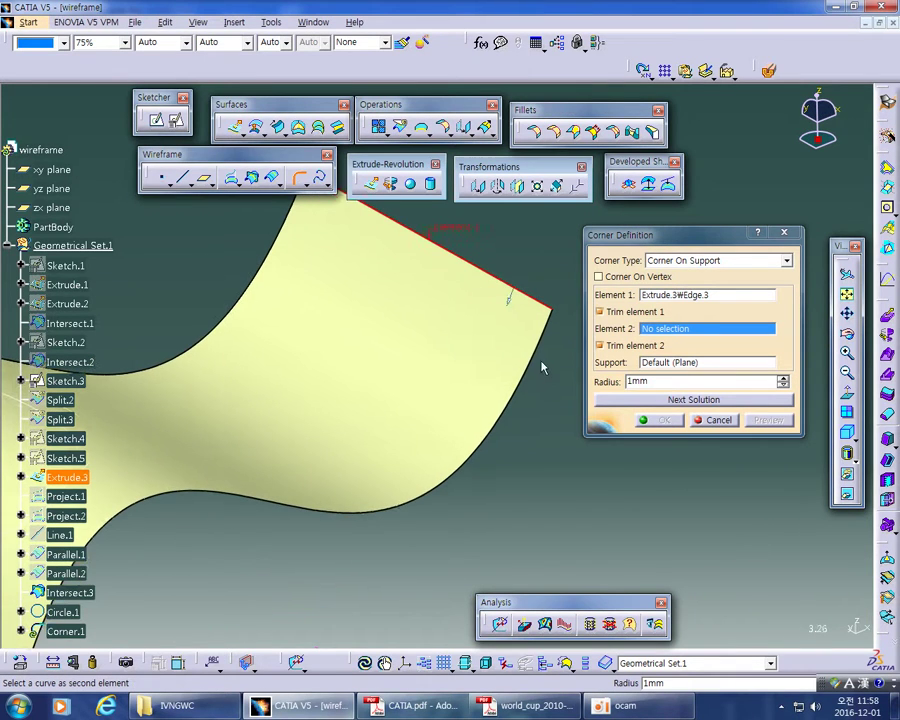
left_click(540, 345)
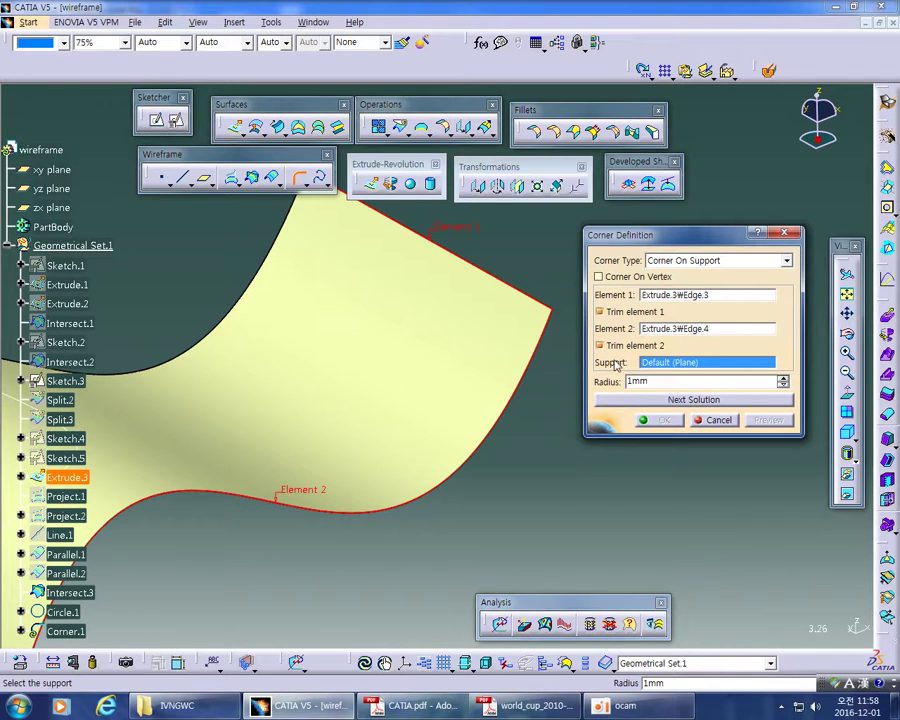
left_click(507, 349)
middle_click_drag(552, 460, 498, 350)
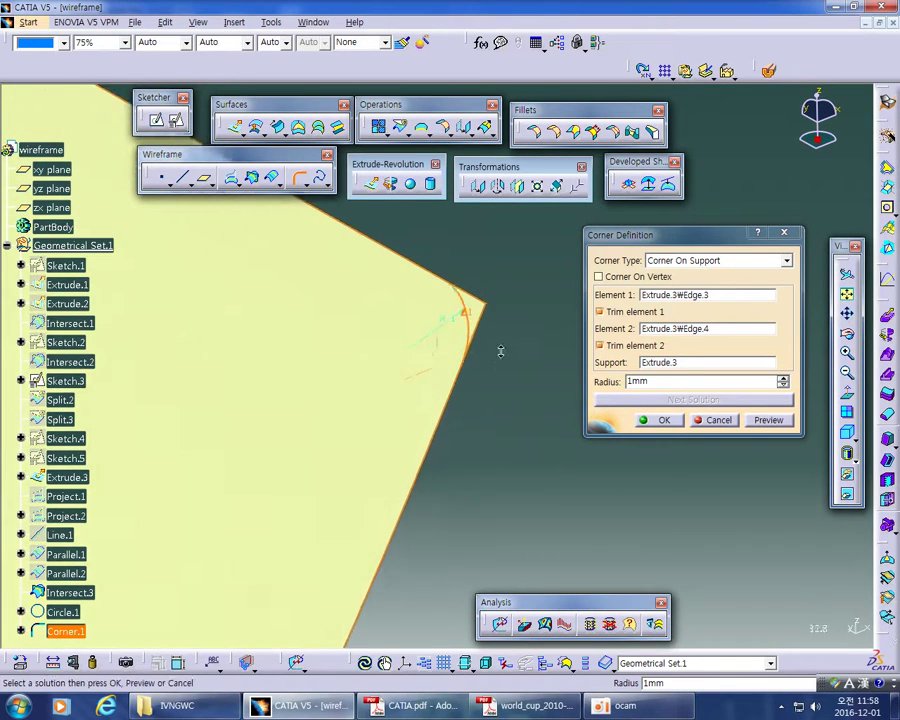
Step: Set the corner radius to 4 mm and create the trimmed corner curve on the surface
left_click(784, 378)
left_click(784, 378)
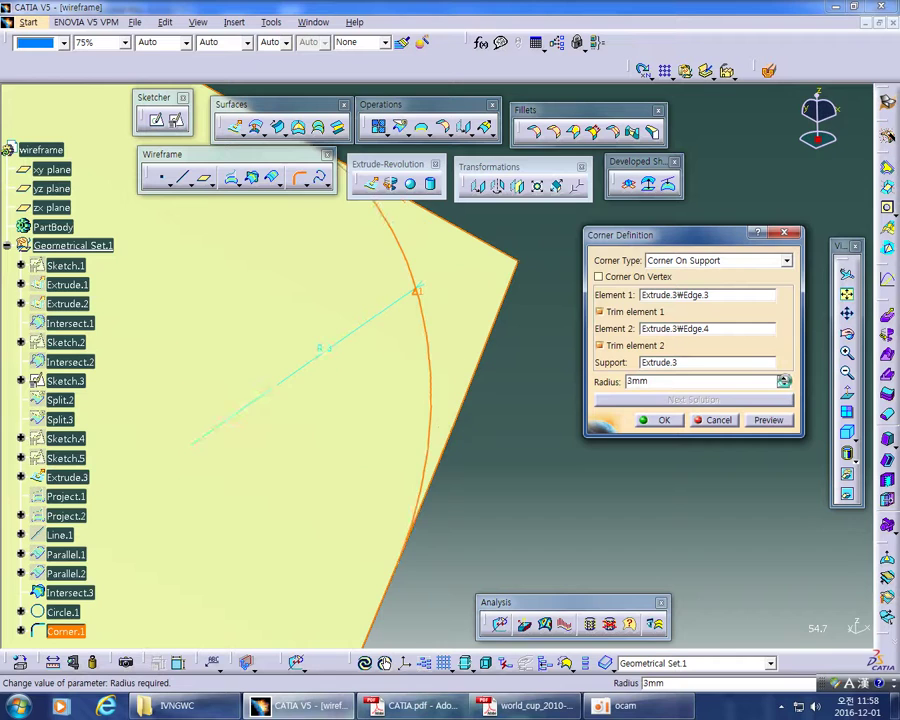
left_click(784, 379)
middle_click_drag(572, 354, 563, 488)
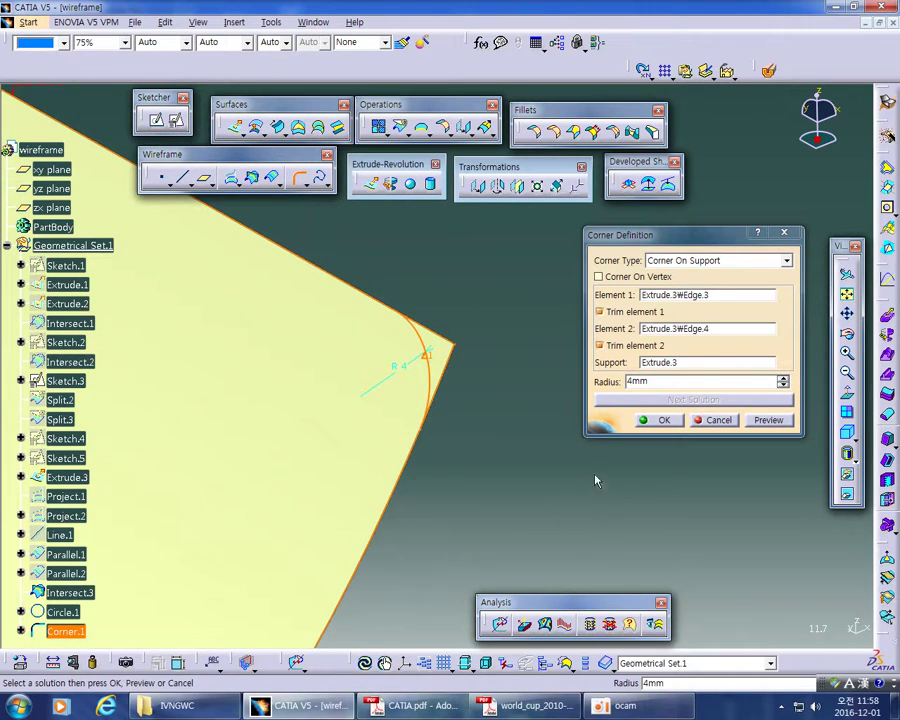
left_click(663, 420)
middle_click_drag(499, 461, 563, 449)
left_click(486, 341)
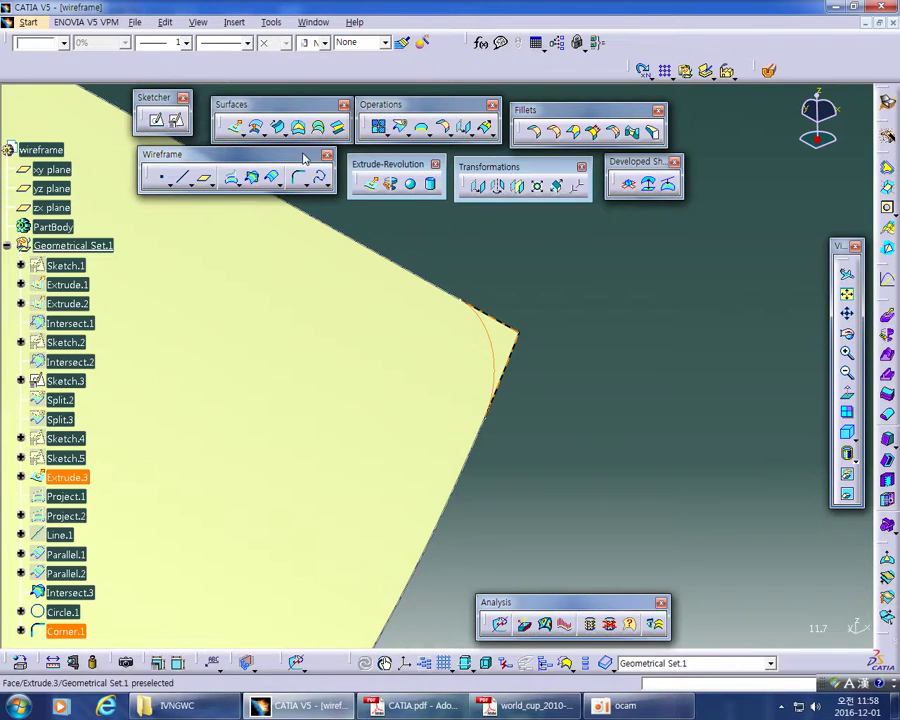
left_click(625, 418)
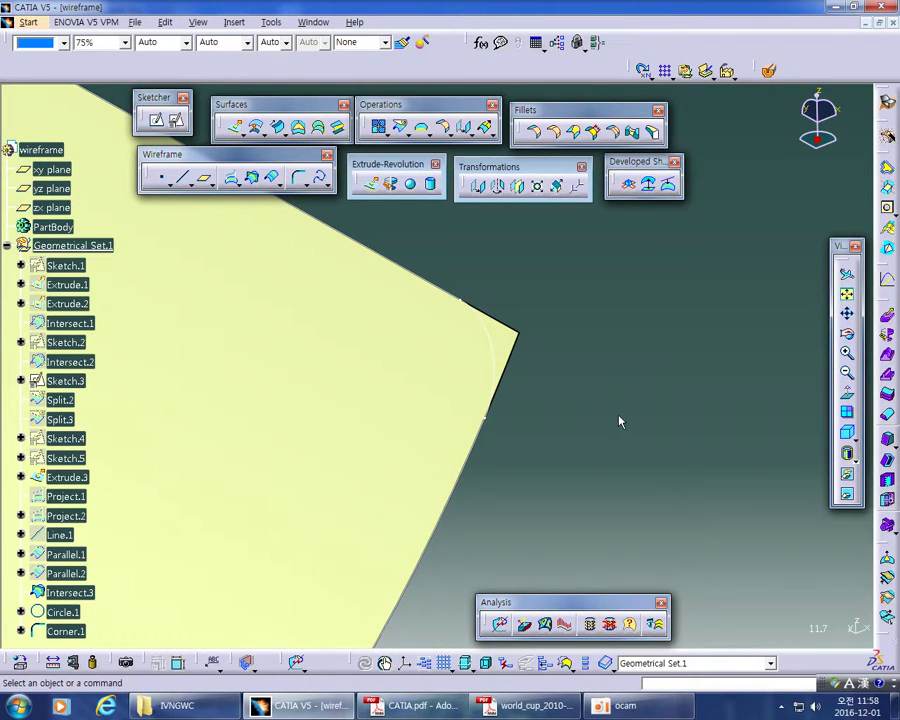
Step: Highlight the new corner curve together with the two trimmed edges of Extrude.3 adjoining it
middle_click_drag(570, 457, 592, 378)
scroll(560, 358, "down", 1)
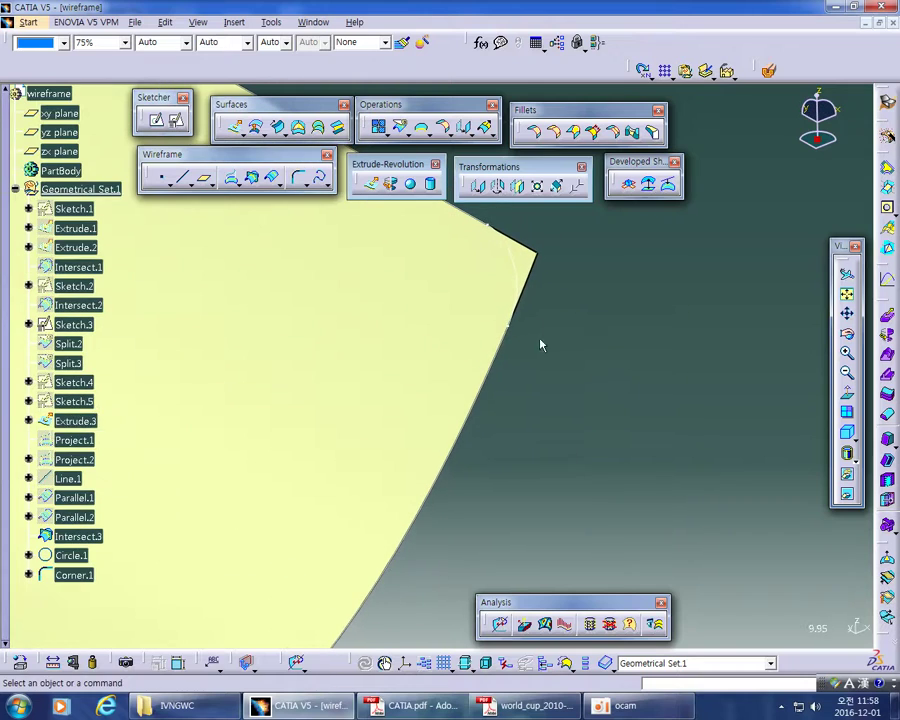
left_click(514, 246)
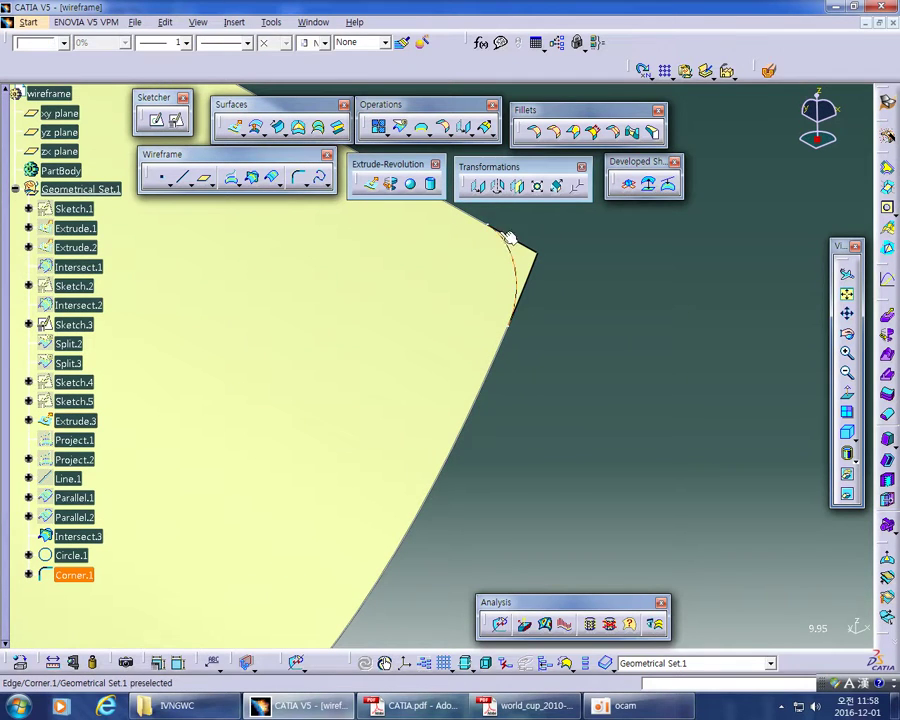
left_click(481, 221, "ctrl")
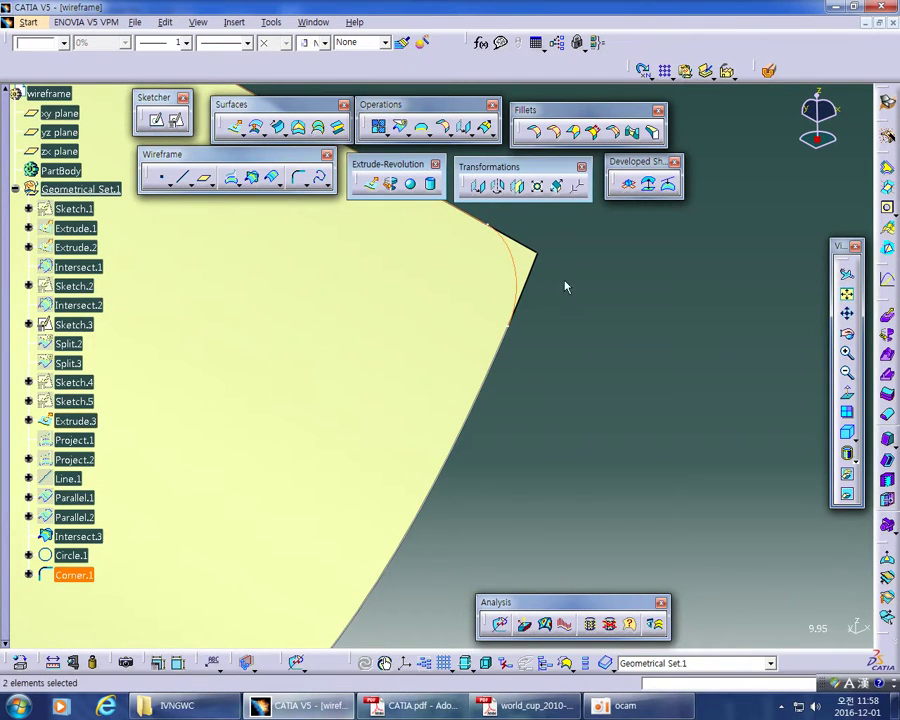
left_click(507, 357, "ctrl")
left_click(544, 373)
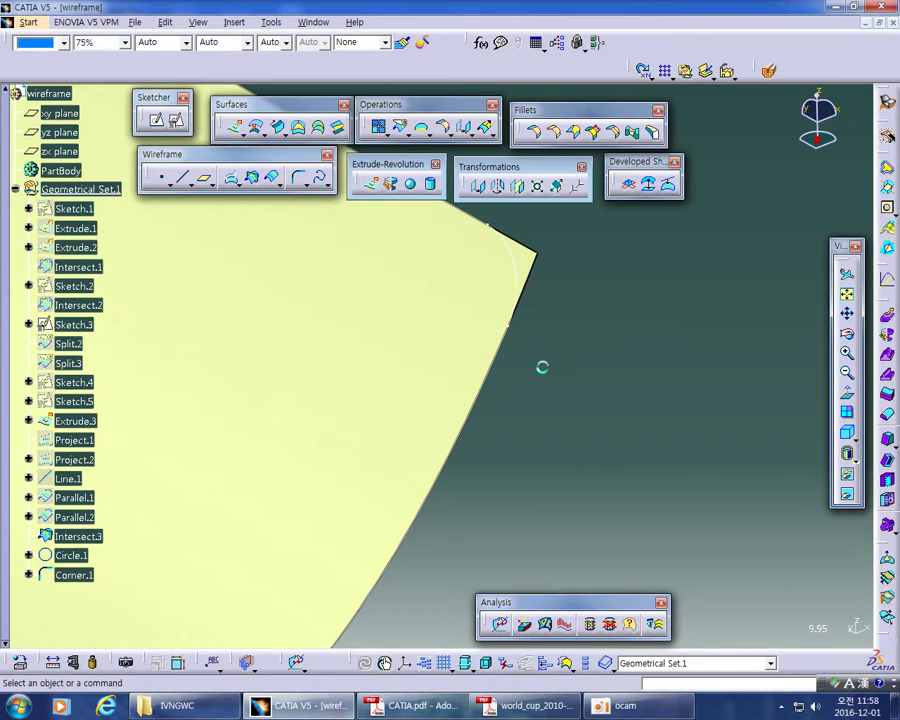
Step: Split Extrude.3 with the Corner.1 curve to cut off its sharp corner, and undo the split
left_click(402, 140)
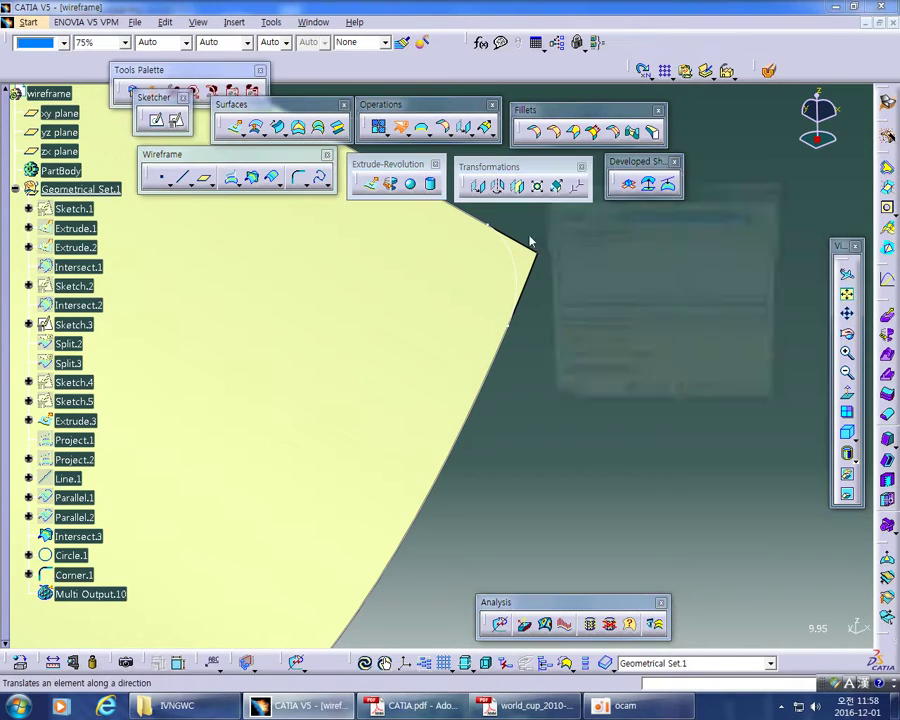
left_click(428, 338)
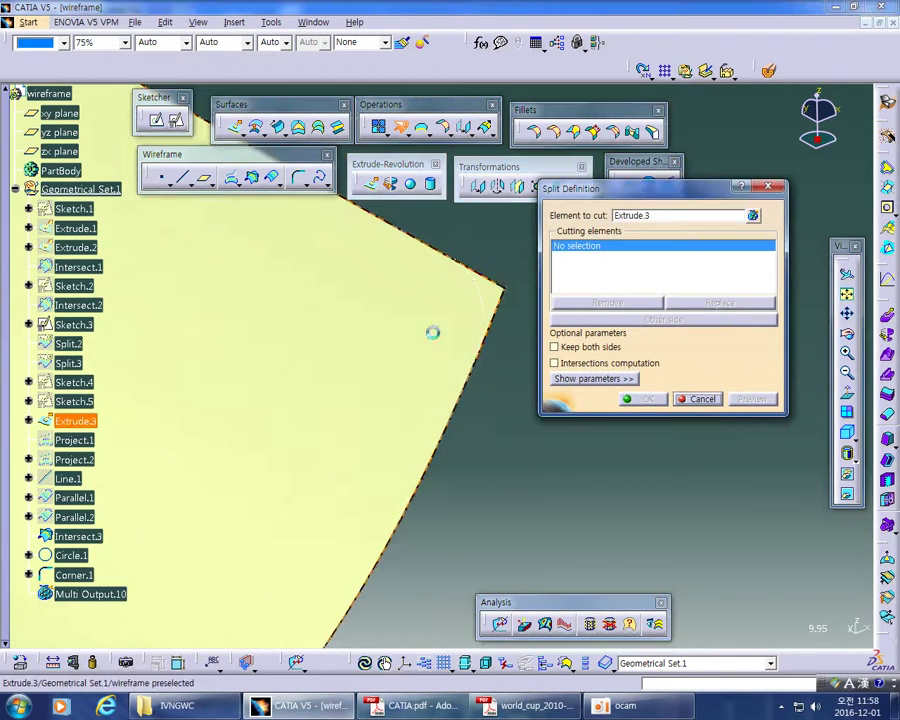
left_click(490, 297)
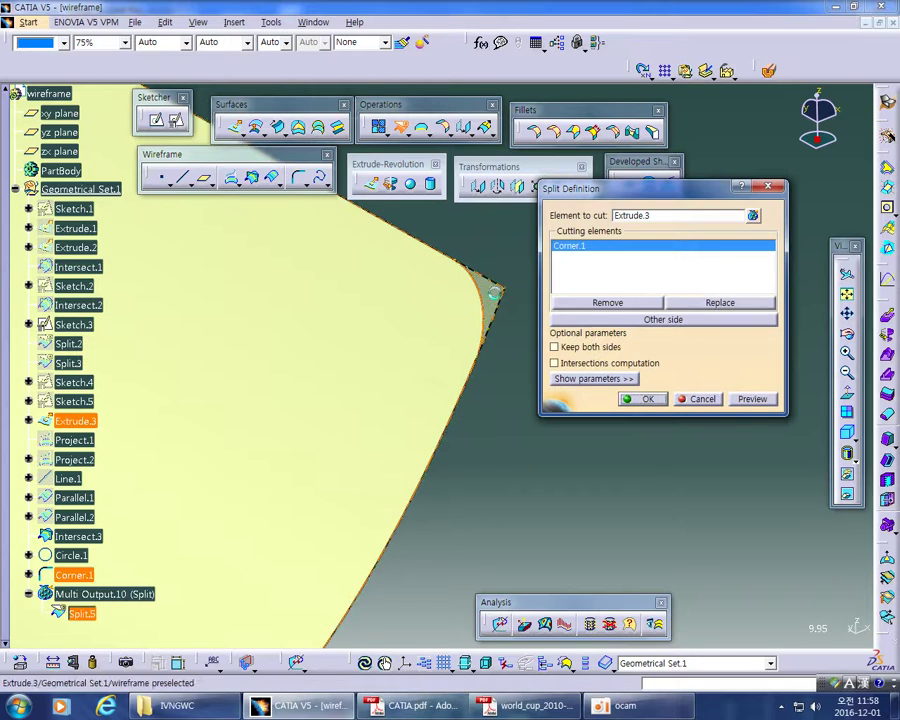
left_click(643, 399)
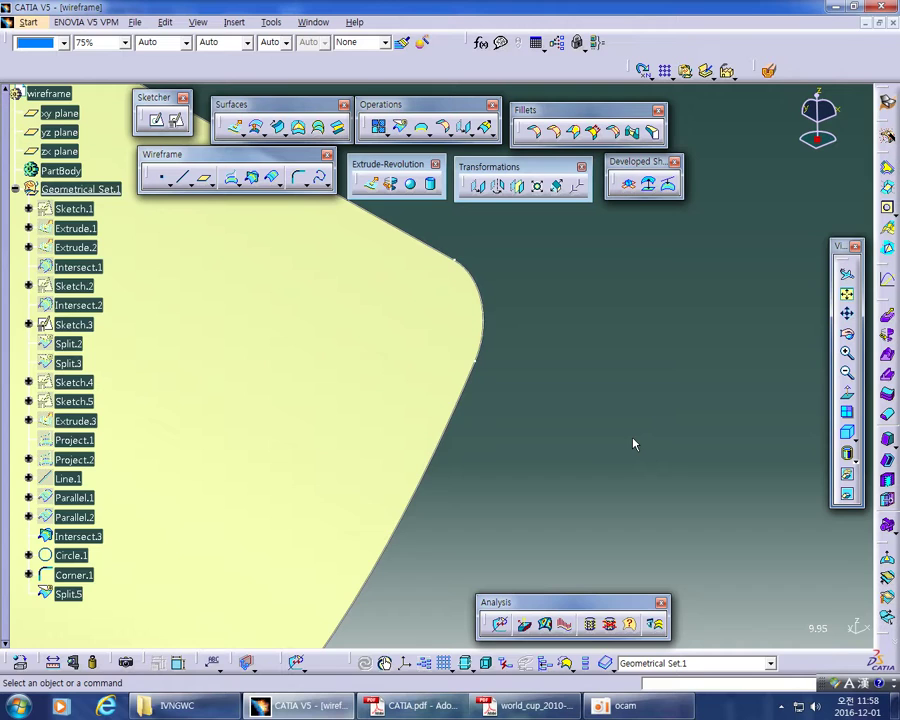
key("ctrl+z")
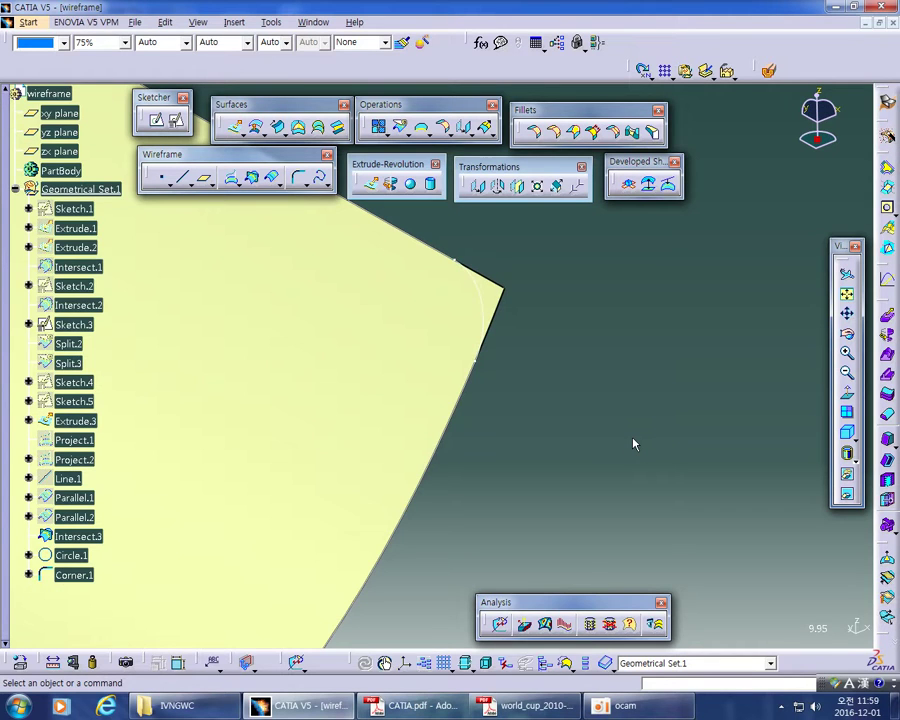
Step: Start a Spline with the near-end vertex of Extrude.3 as first point and the vertex beside the corner curve as second
middle_click_drag(579, 440, 566, 398)
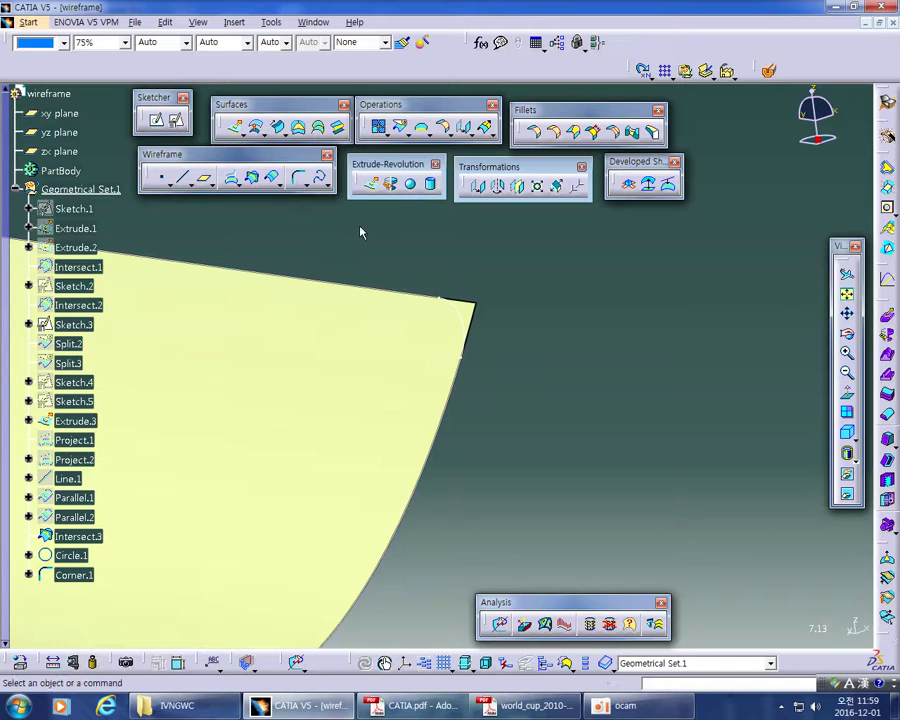
middle_click_drag(532, 285, 511, 356)
left_click(304, 185)
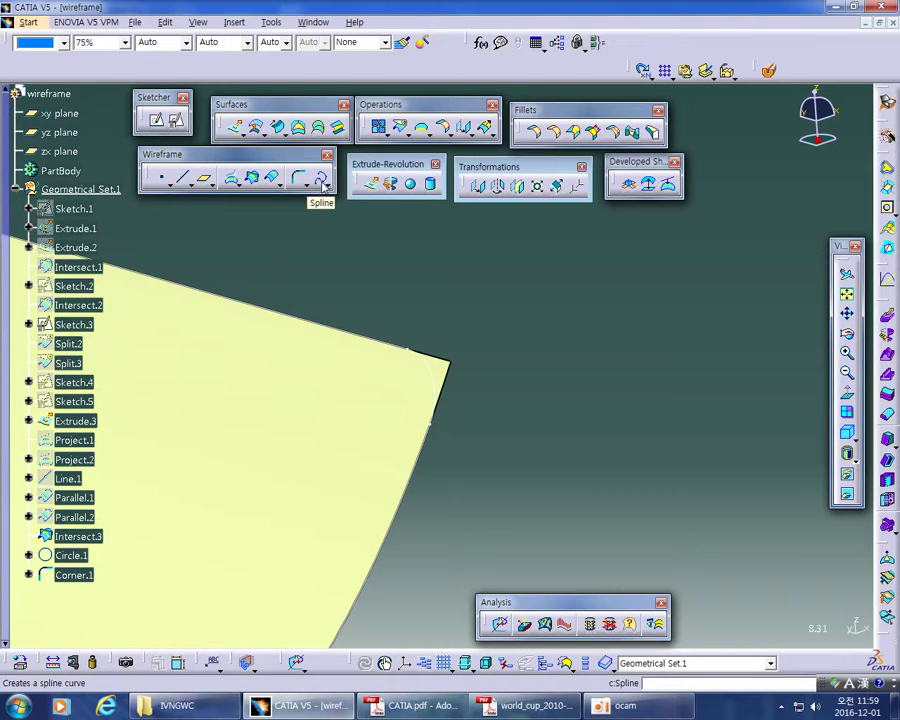
left_click(323, 180)
middle_click_drag(602, 296, 487, 465)
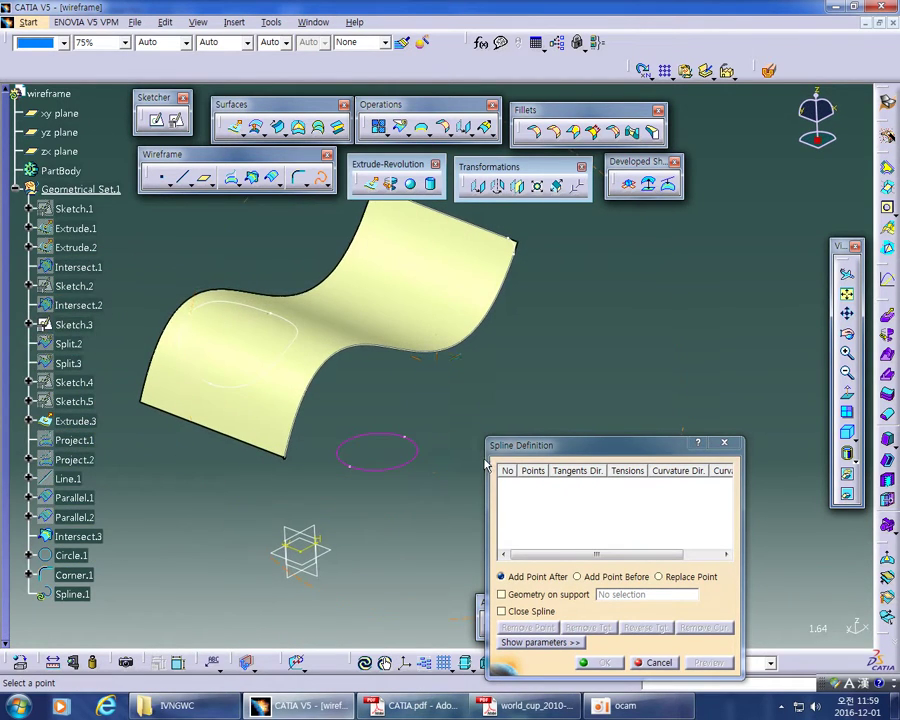
left_click(291, 460)
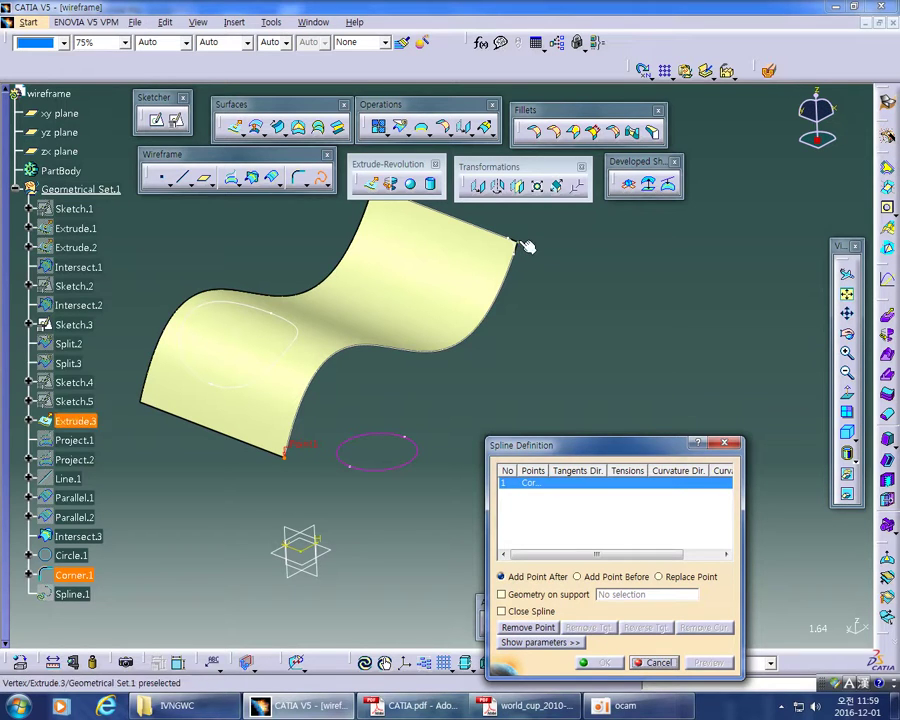
left_click(527, 246)
Step: Add the two remaining corner vertices of Extrude.3 and the starting vertex again as spline points three to five
middle_click_drag(550, 335, 573, 428)
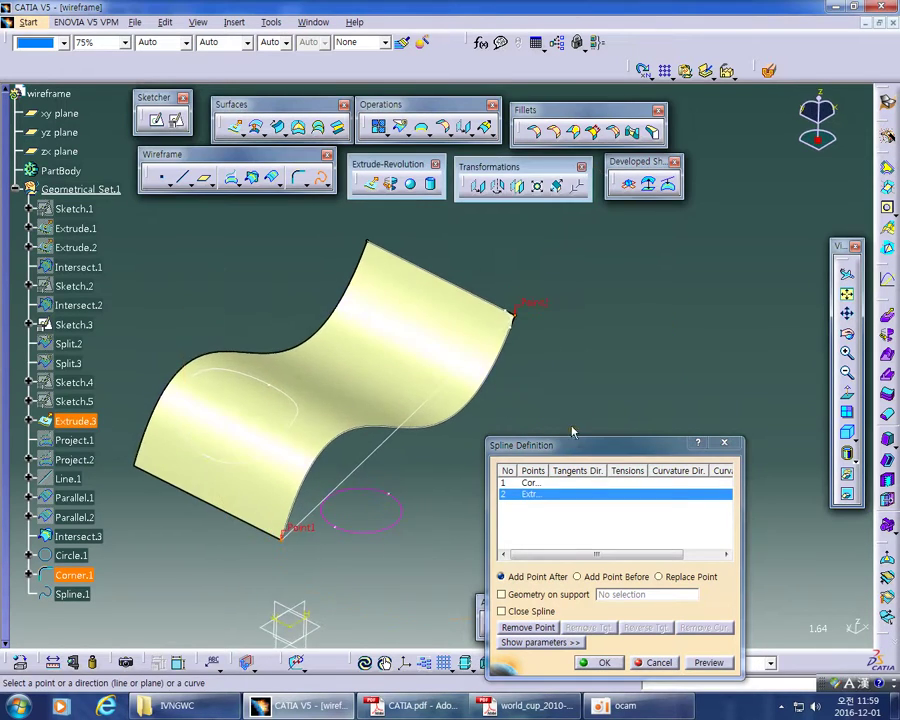
left_click(369, 243)
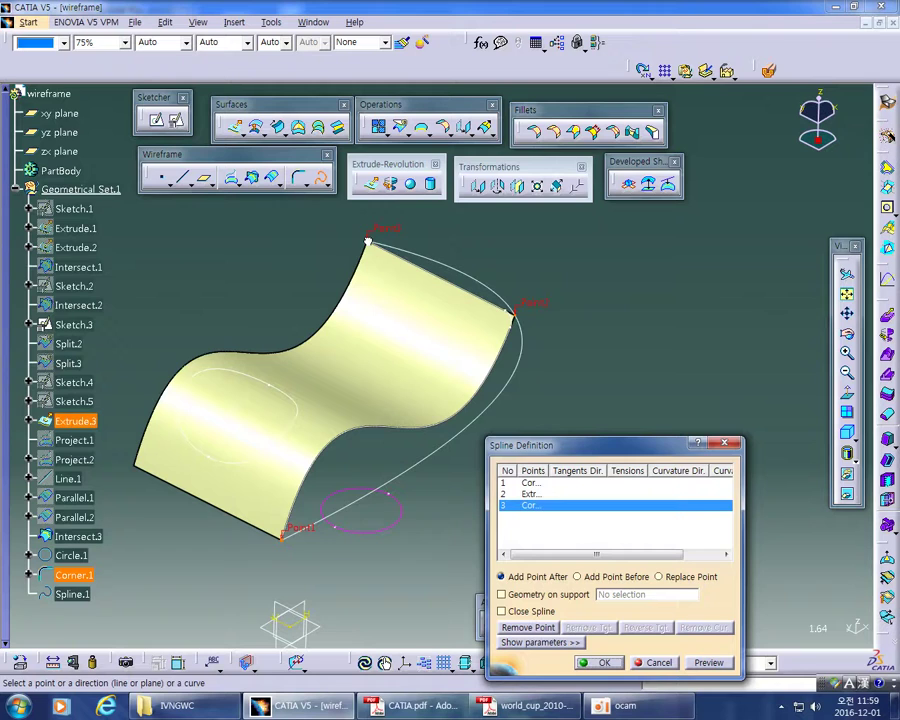
middle_click_drag(313, 270, 366, 213)
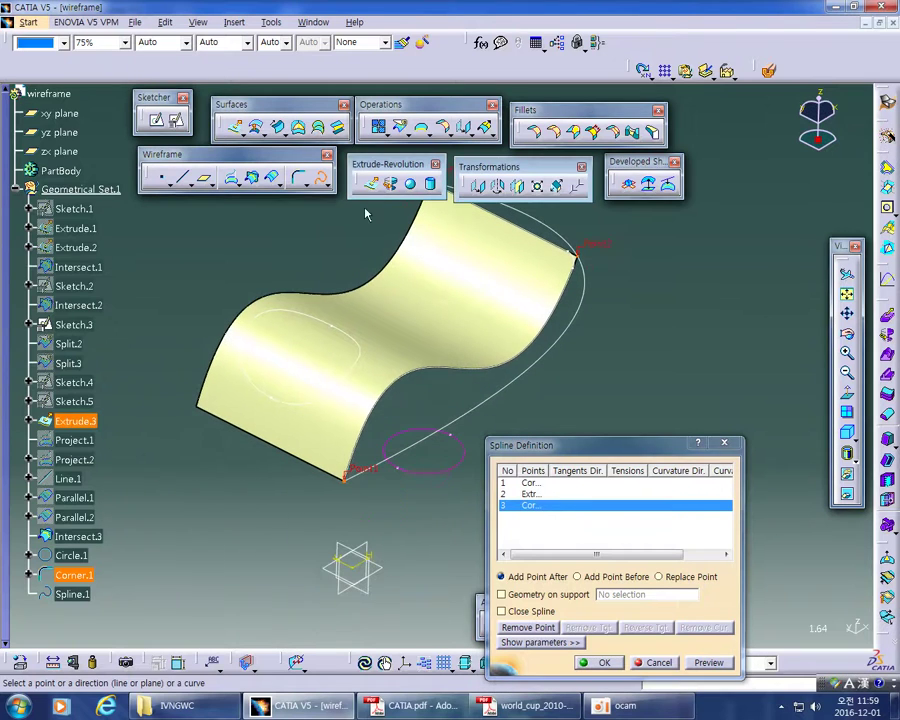
left_click(197, 403)
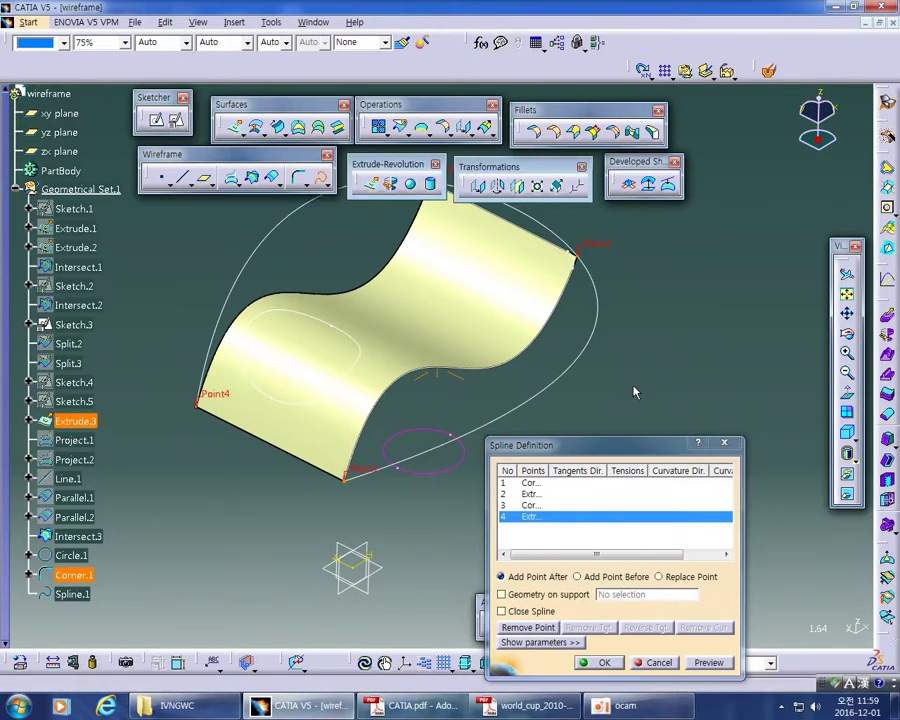
middle_click_drag(560, 390, 592, 338)
left_click_drag(586, 443, 597, 296)
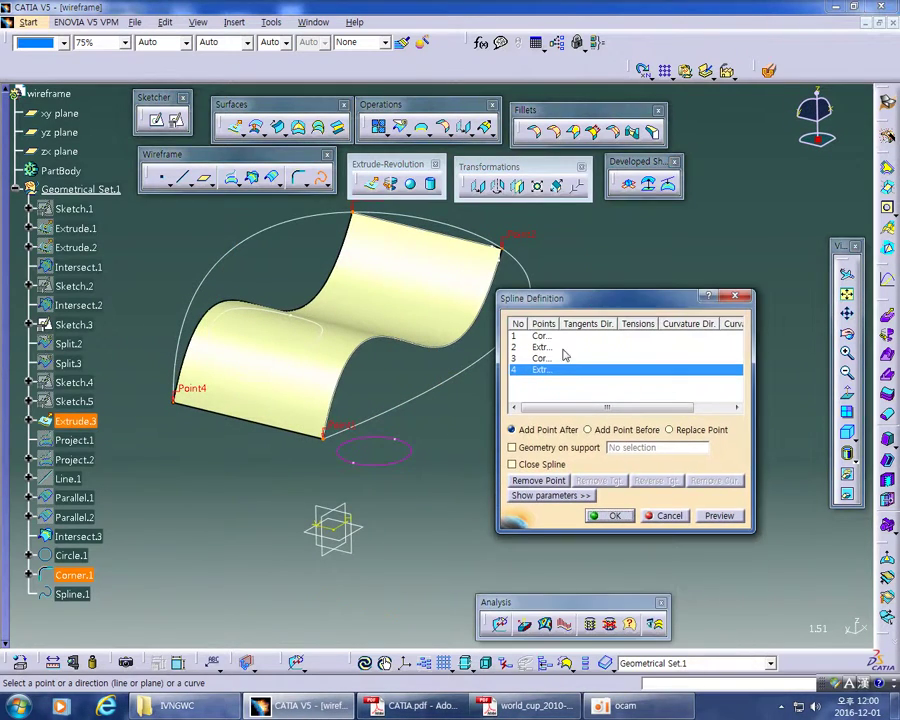
left_click(331, 445)
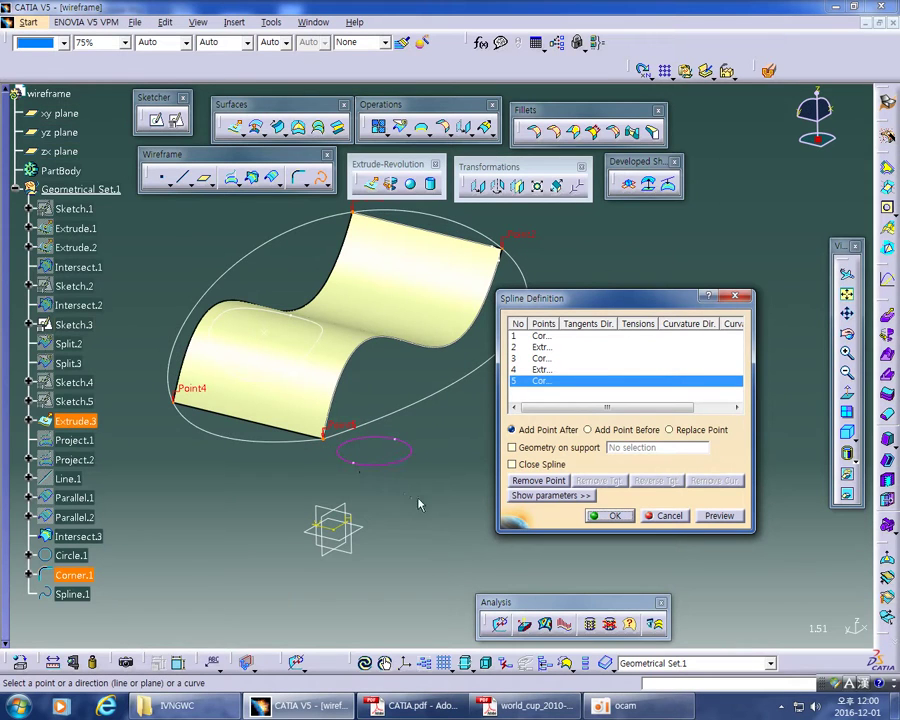
Step: Examine the previewed spline at the surface's corner points, comparing how it meets at the shared start and end vertex
middle_click_drag(431, 511, 470, 426)
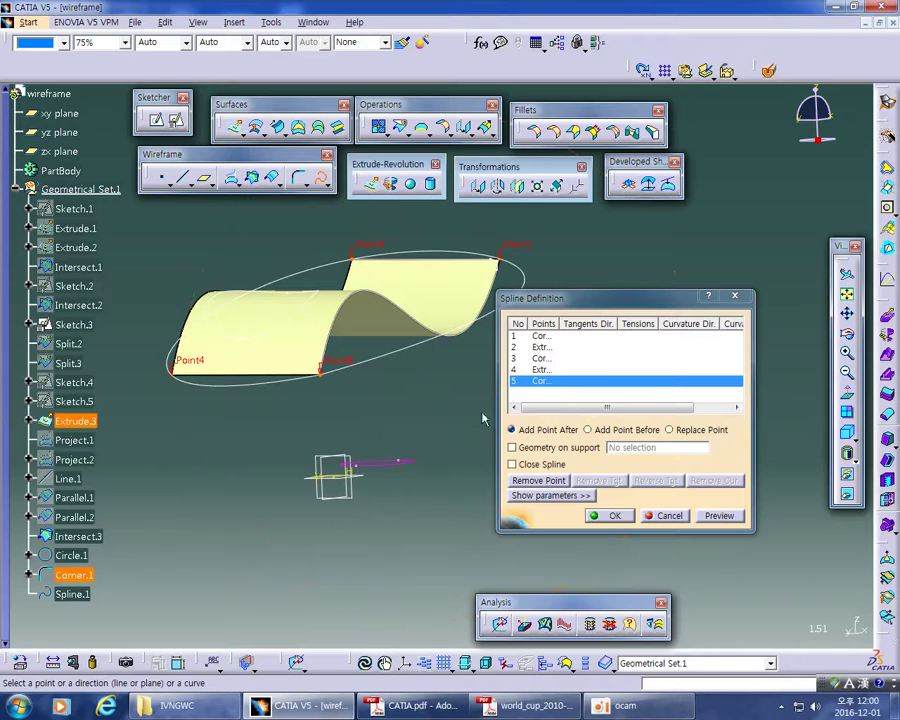
middle_click_drag(323, 302, 363, 517)
middle_click_drag(430, 530, 400, 347)
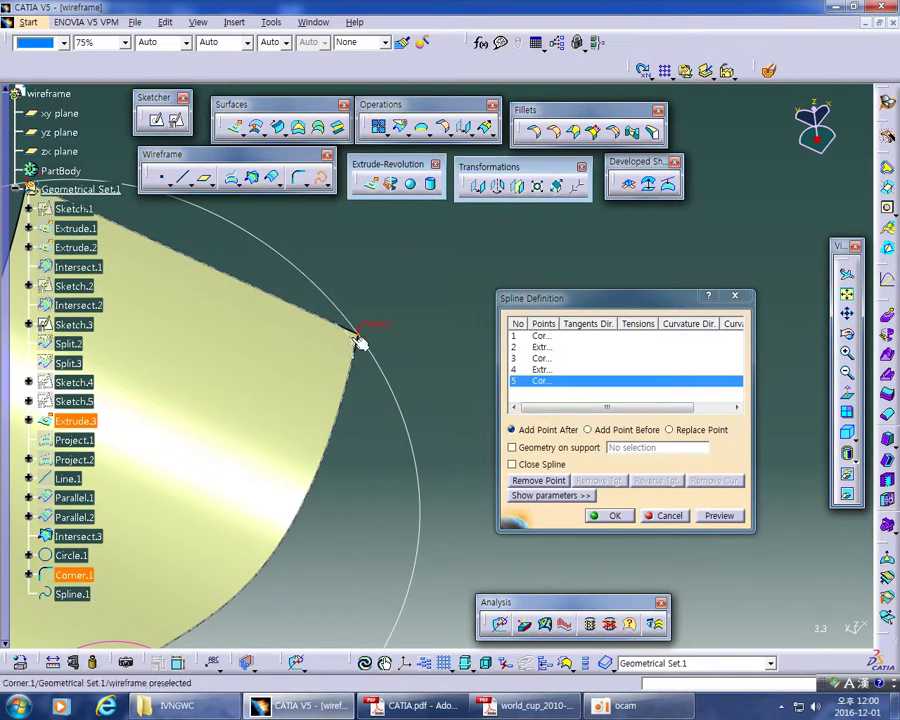
left_click(358, 338)
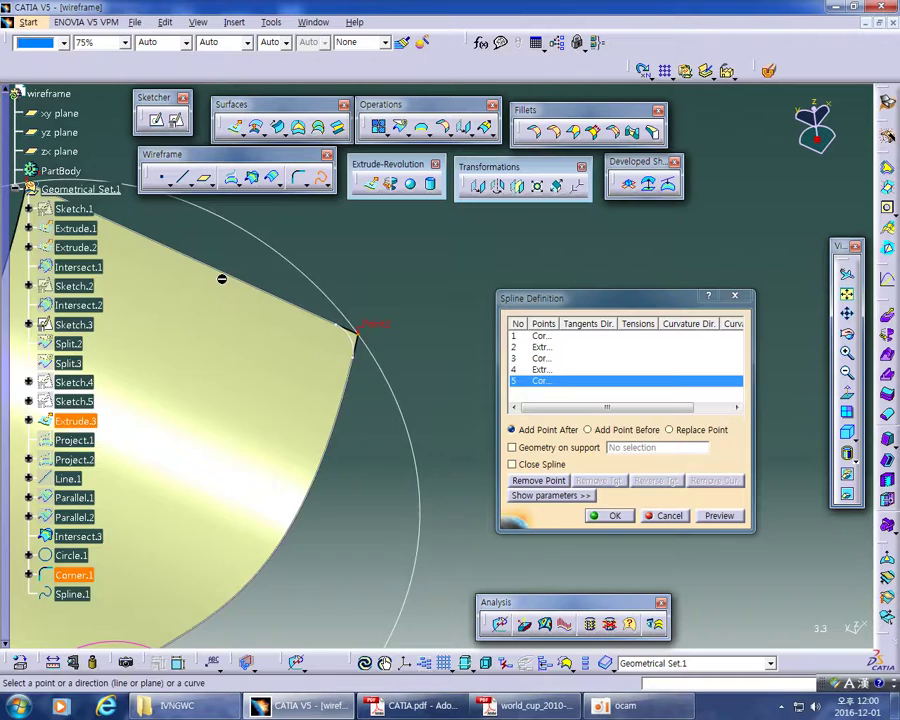
middle_click_drag(221, 277, 450, 325)
middle_click_drag(224, 370, 320, 240)
middle_click_drag(229, 399, 273, 243)
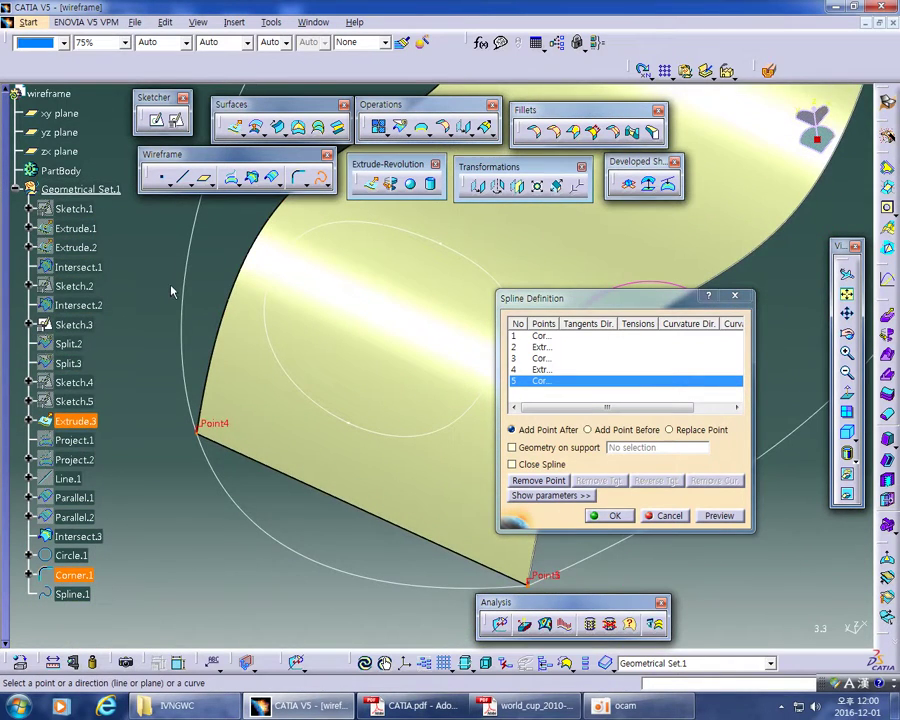
middle_click_drag(204, 469, 38, 360)
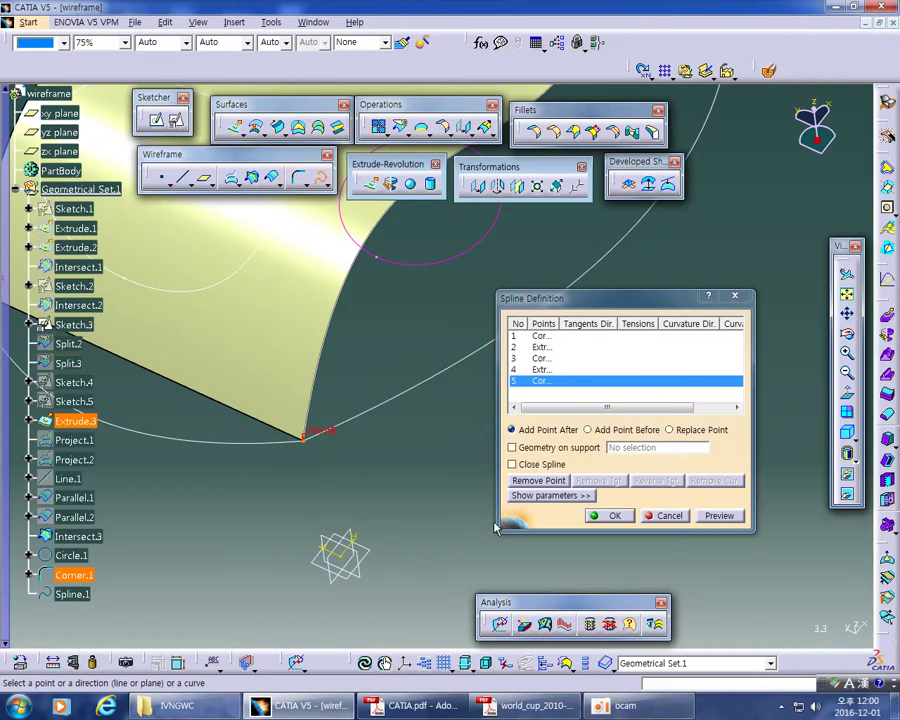
Step: Turn on Close Spline and create the closed spline around Extrude.3 through the chosen points
left_click(546, 466)
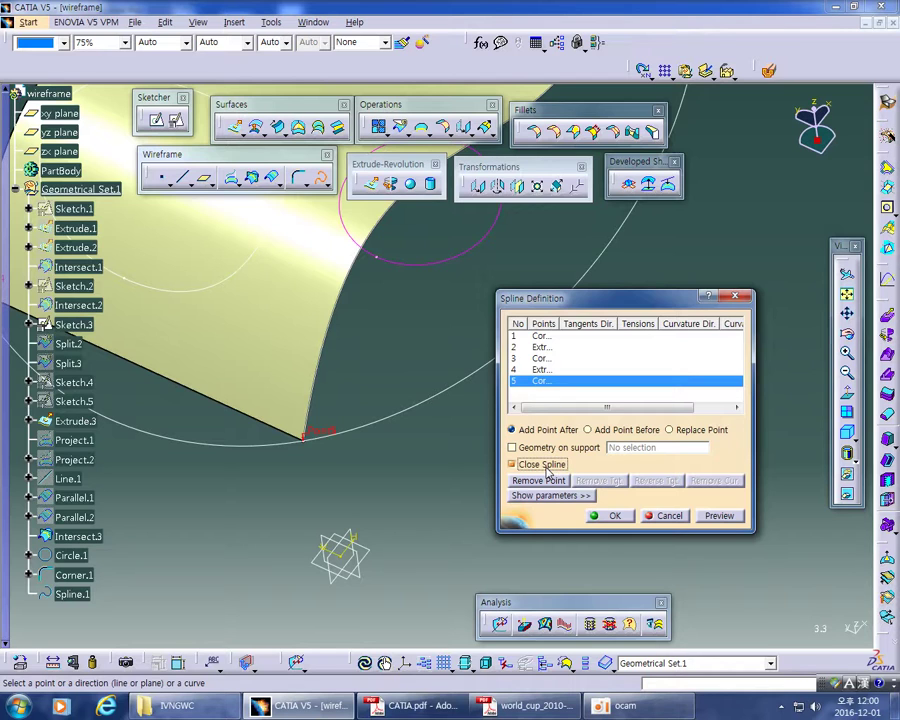
middle_click_drag(400, 456, 386, 540)
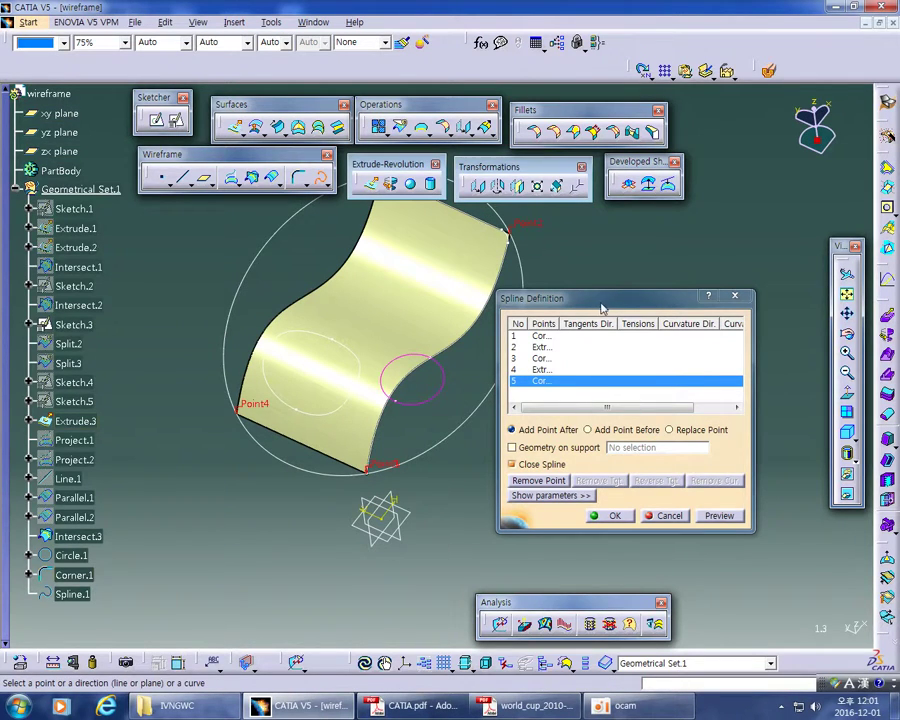
left_click_drag(605, 304, 615, 262)
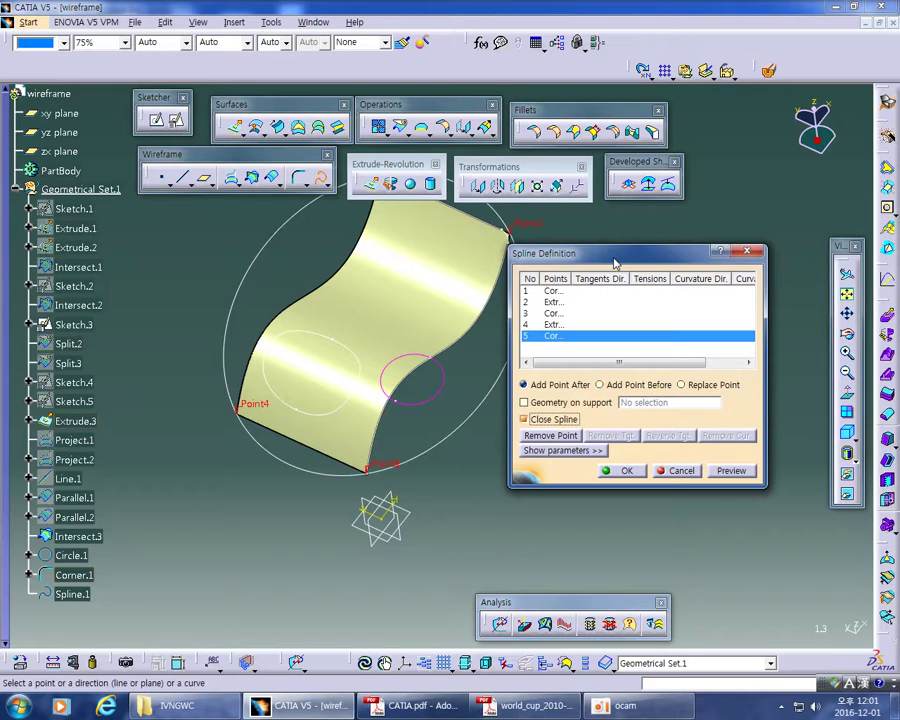
left_click(598, 280)
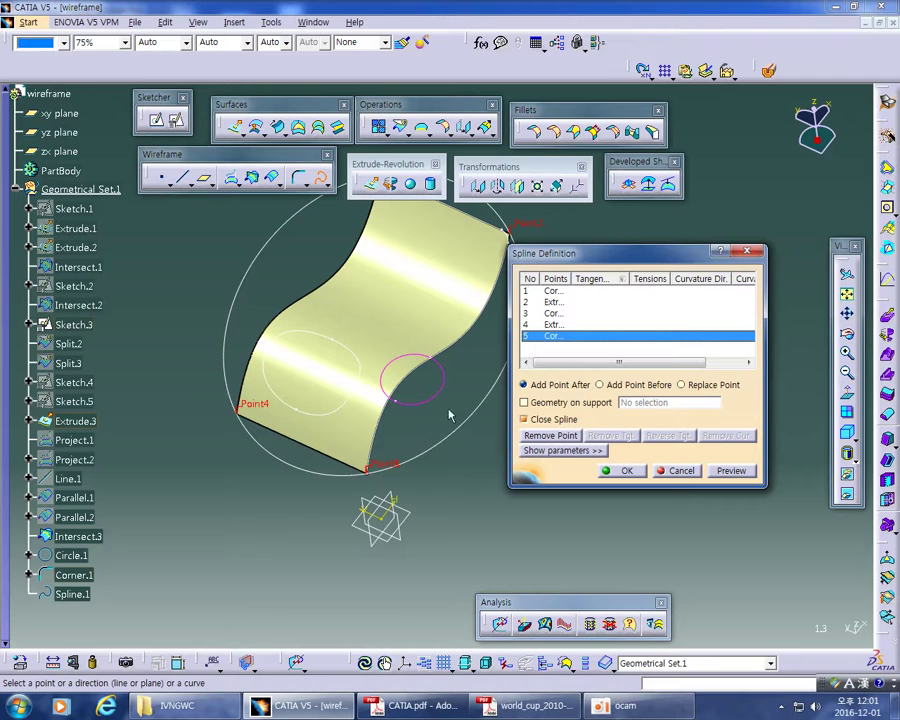
left_click(624, 471)
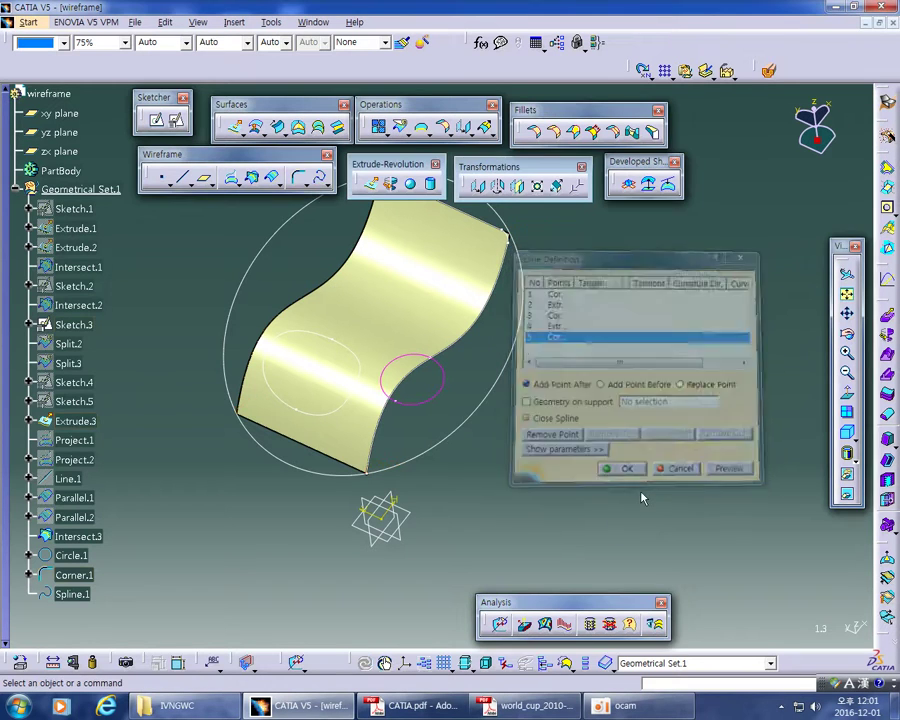
middle_click_drag(568, 496, 532, 418)
middle_click(424, 244)
scroll(400, 270, "down", 1)
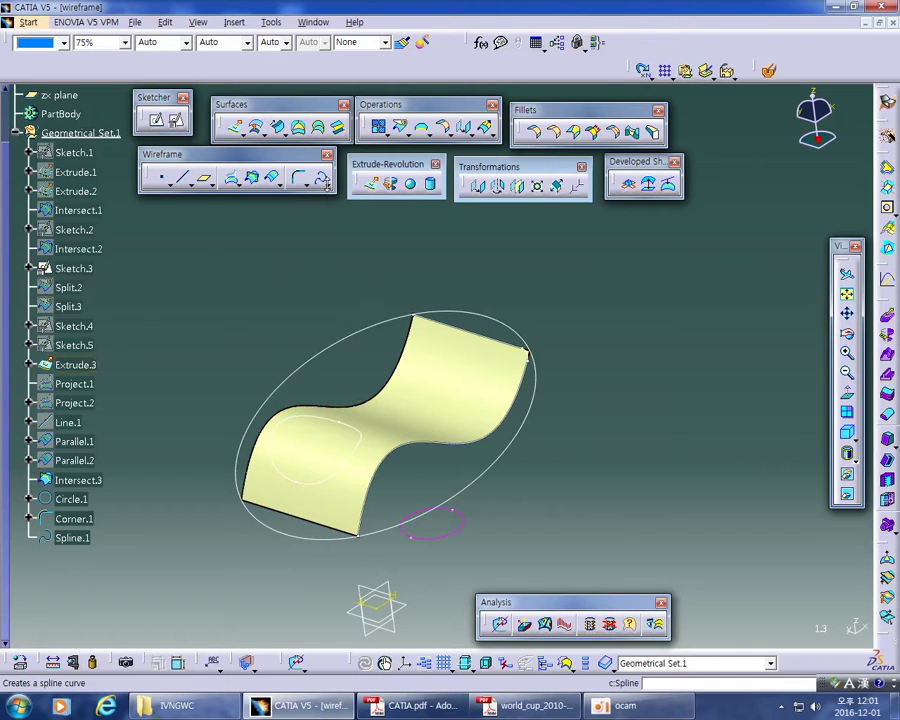
left_click(322, 180)
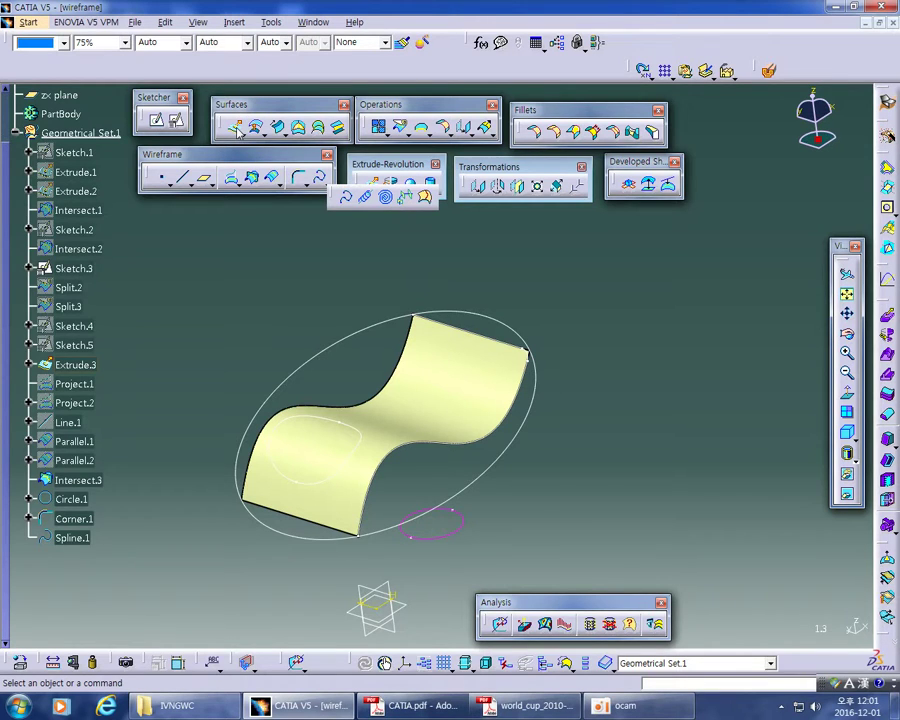
left_click(385, 196)
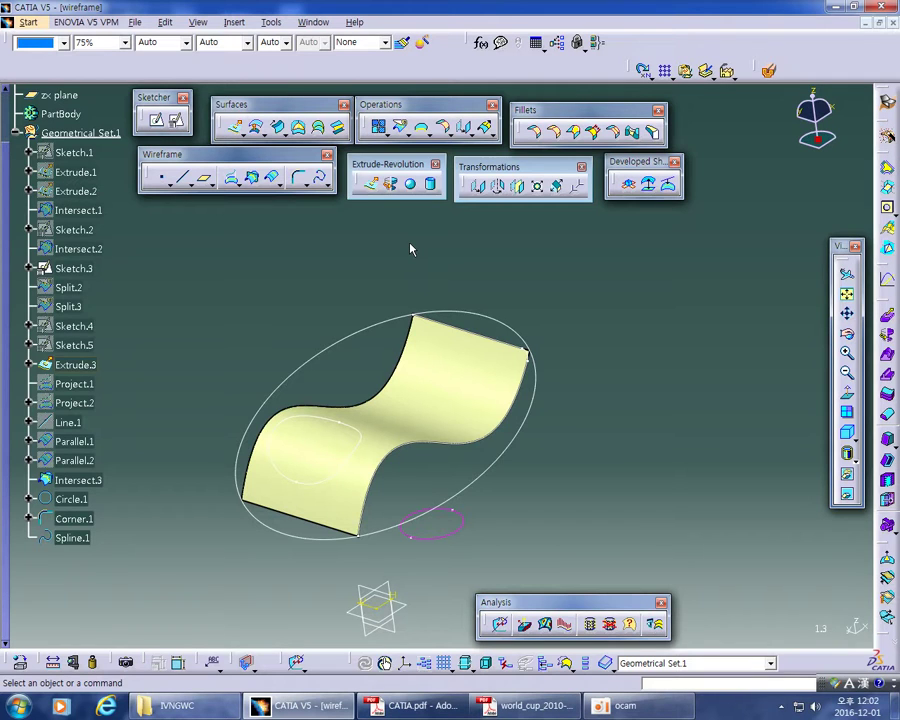
middle_click_drag(598, 502, 498, 532)
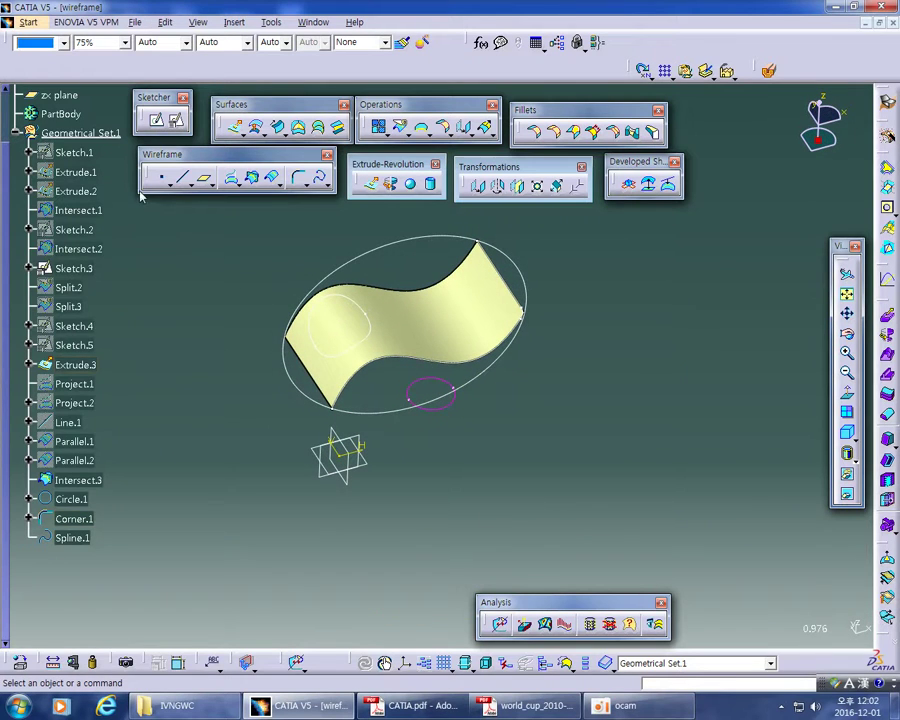
left_click(329, 186)
mouse_move(548, 437)
middle_mouse_down()
mouse_move(634, 363)
mouse_move(482, 466)
mouse_move(583, 354)
mouse_move(565, 412)
mouse_move(597, 440)
mouse_move(699, 368)
mouse_move(181, 217)
middle_mouse_up()
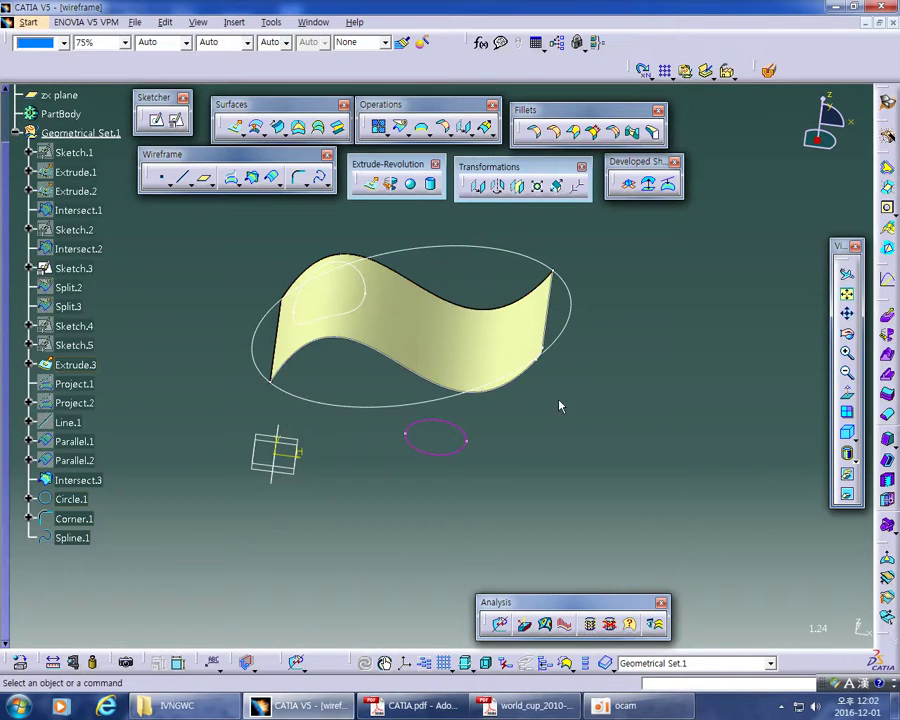
middle_click_drag(513, 436, 586, 406)
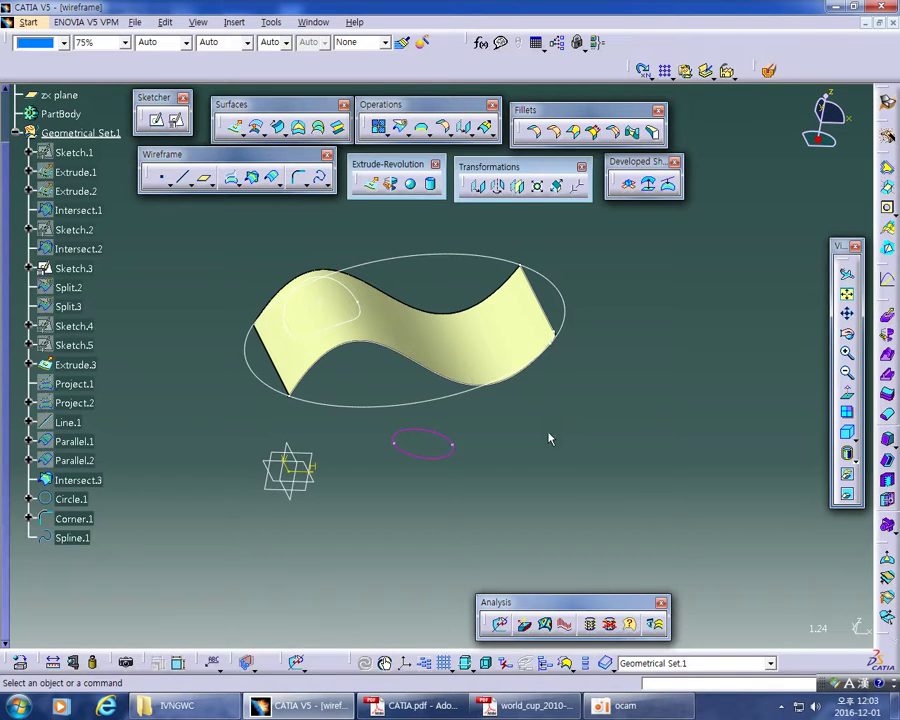
middle_click_drag(548, 436, 559, 449)
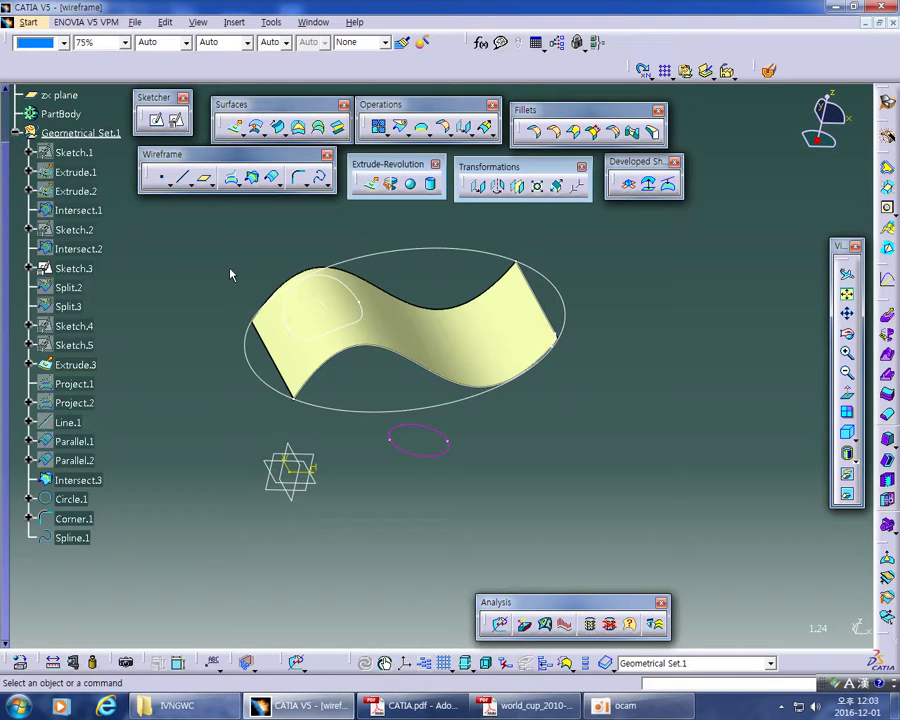
middle_click_drag(605, 412, 614, 422)
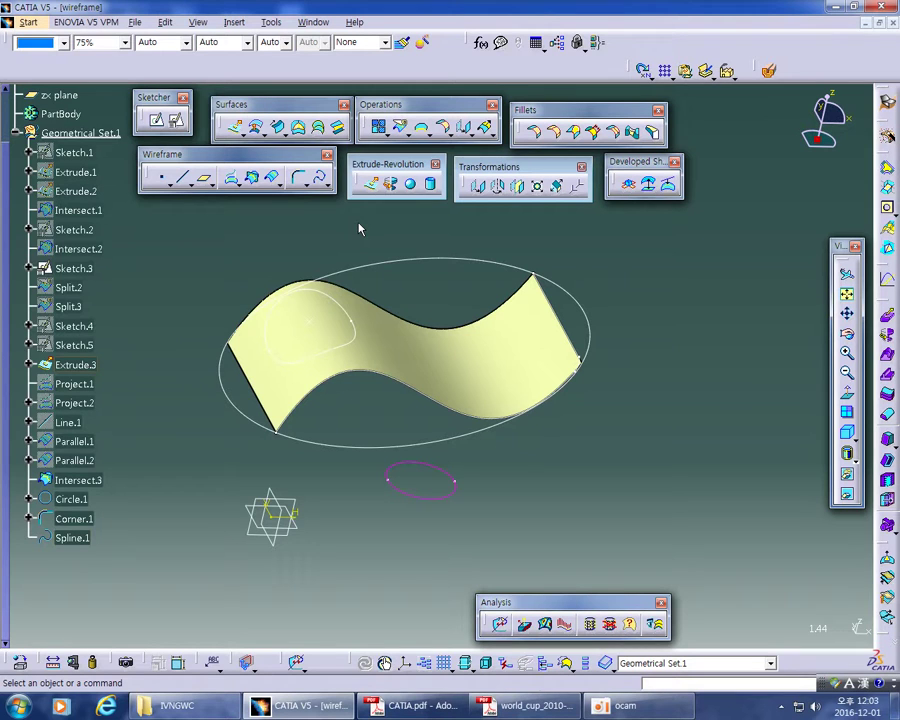
middle_click_drag(666, 369, 697, 313)
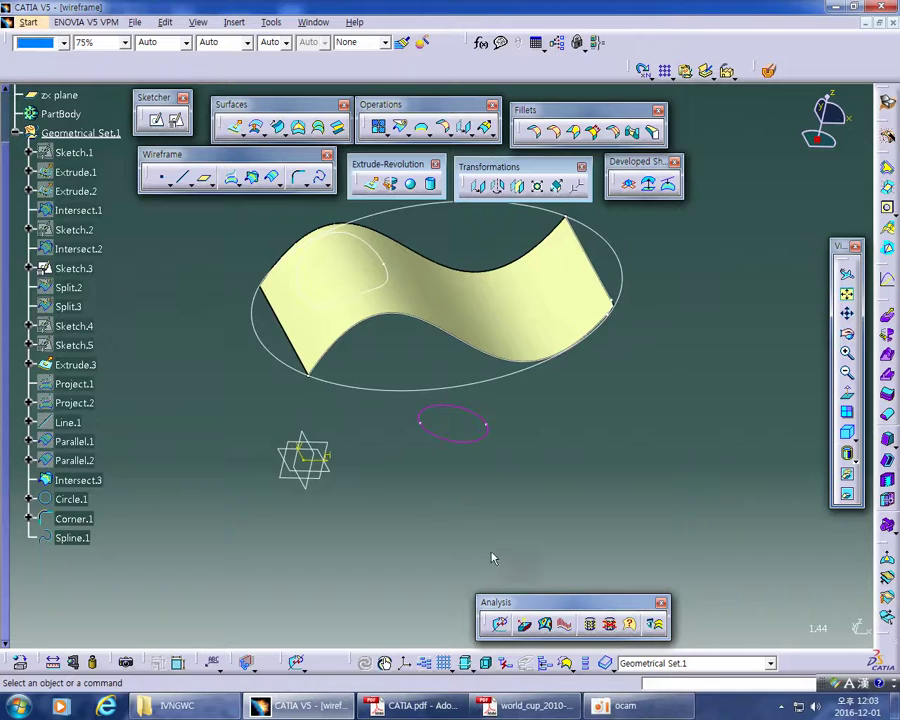